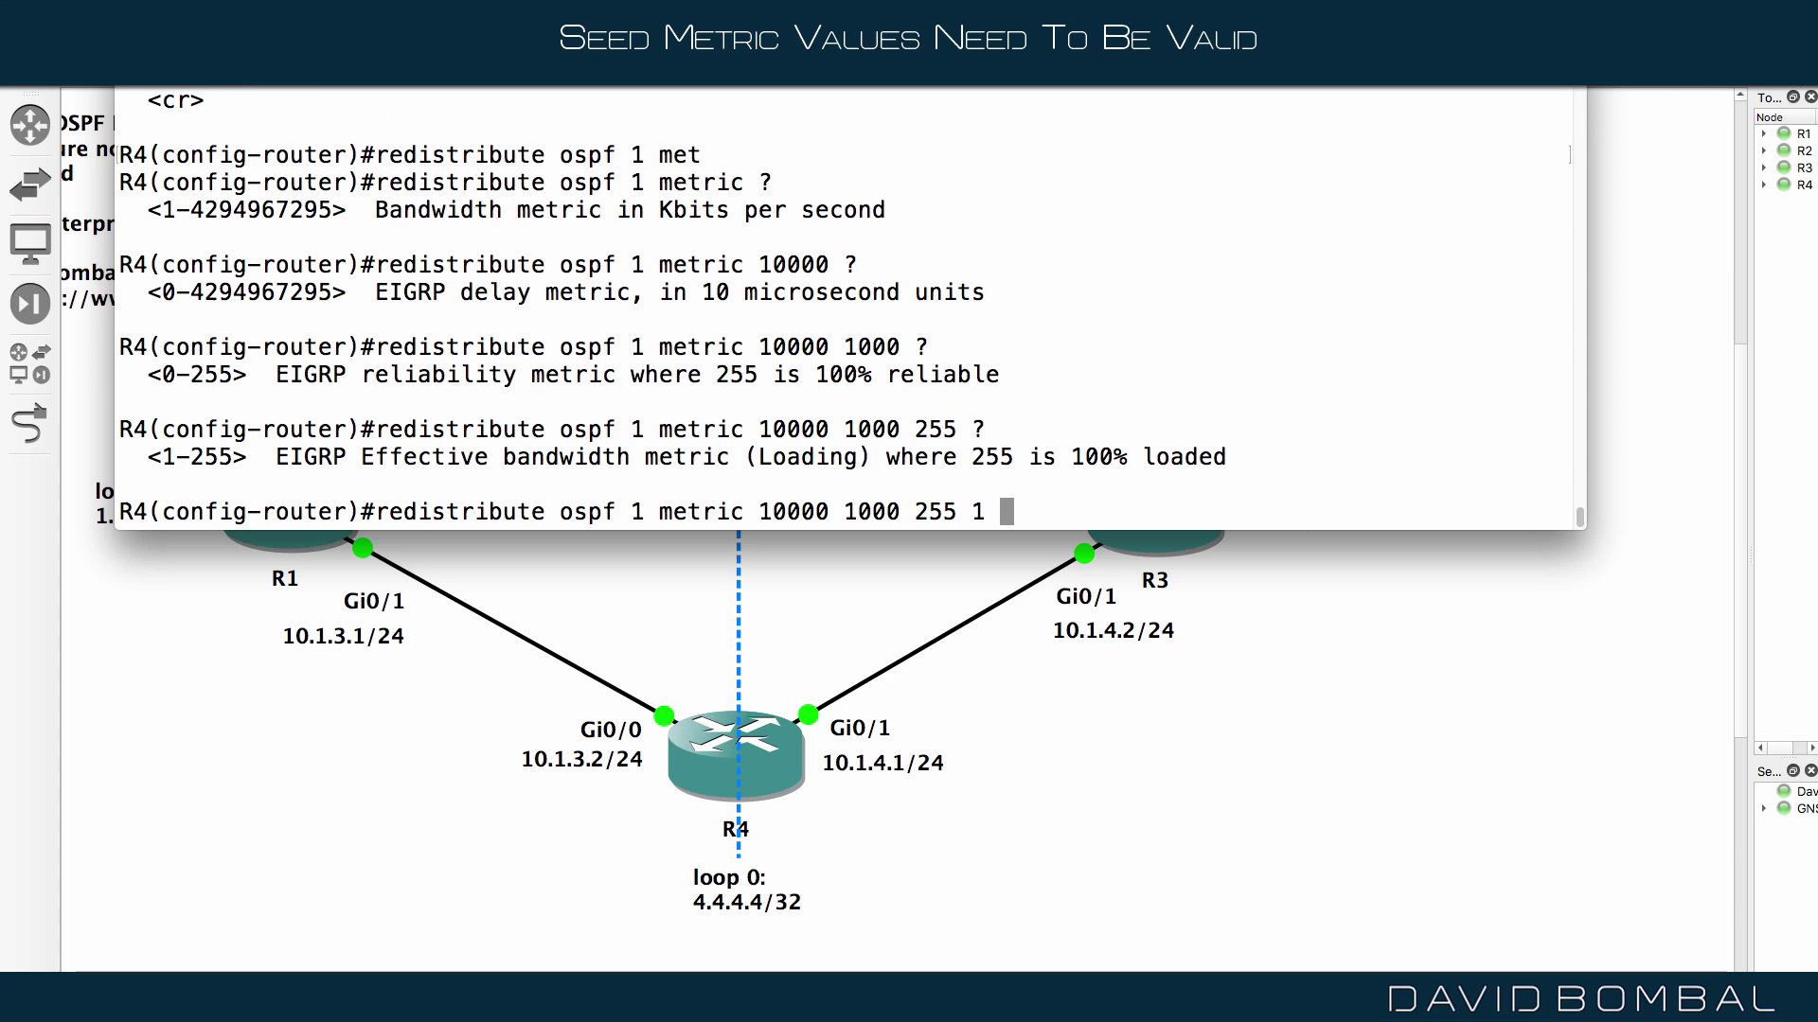
pyautogui.write('0 ')
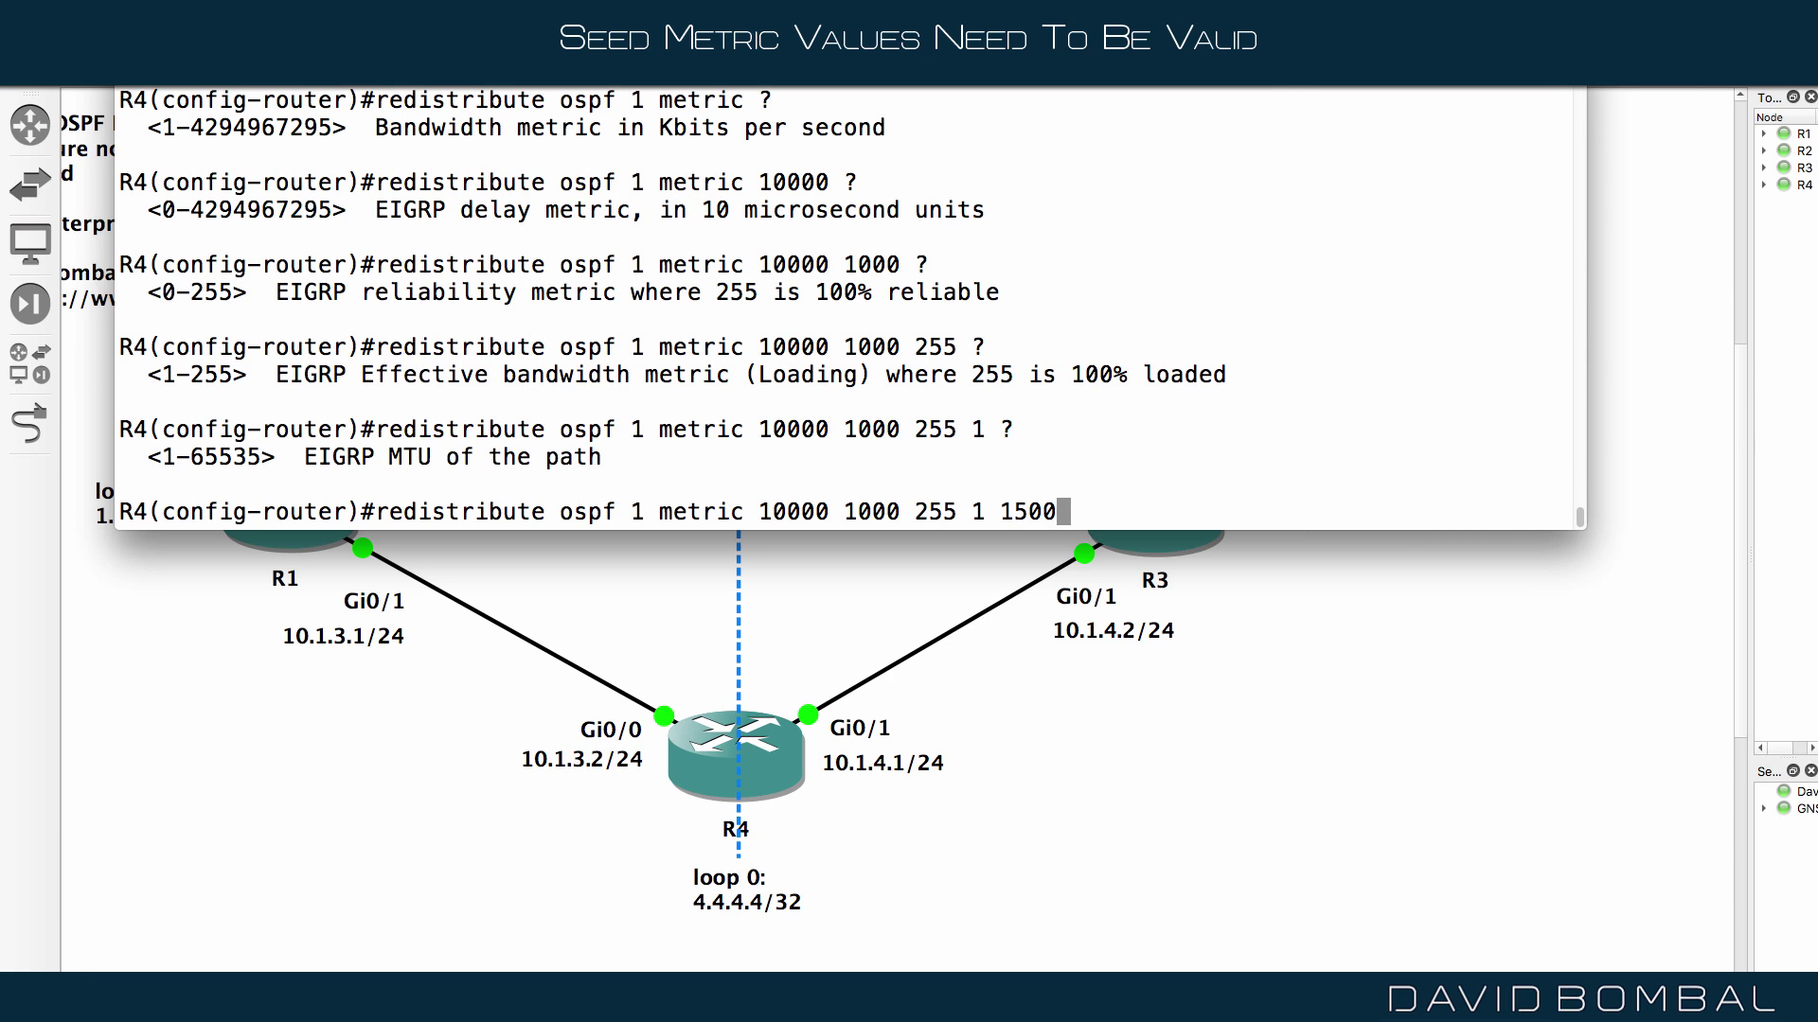
pyautogui.write('?')
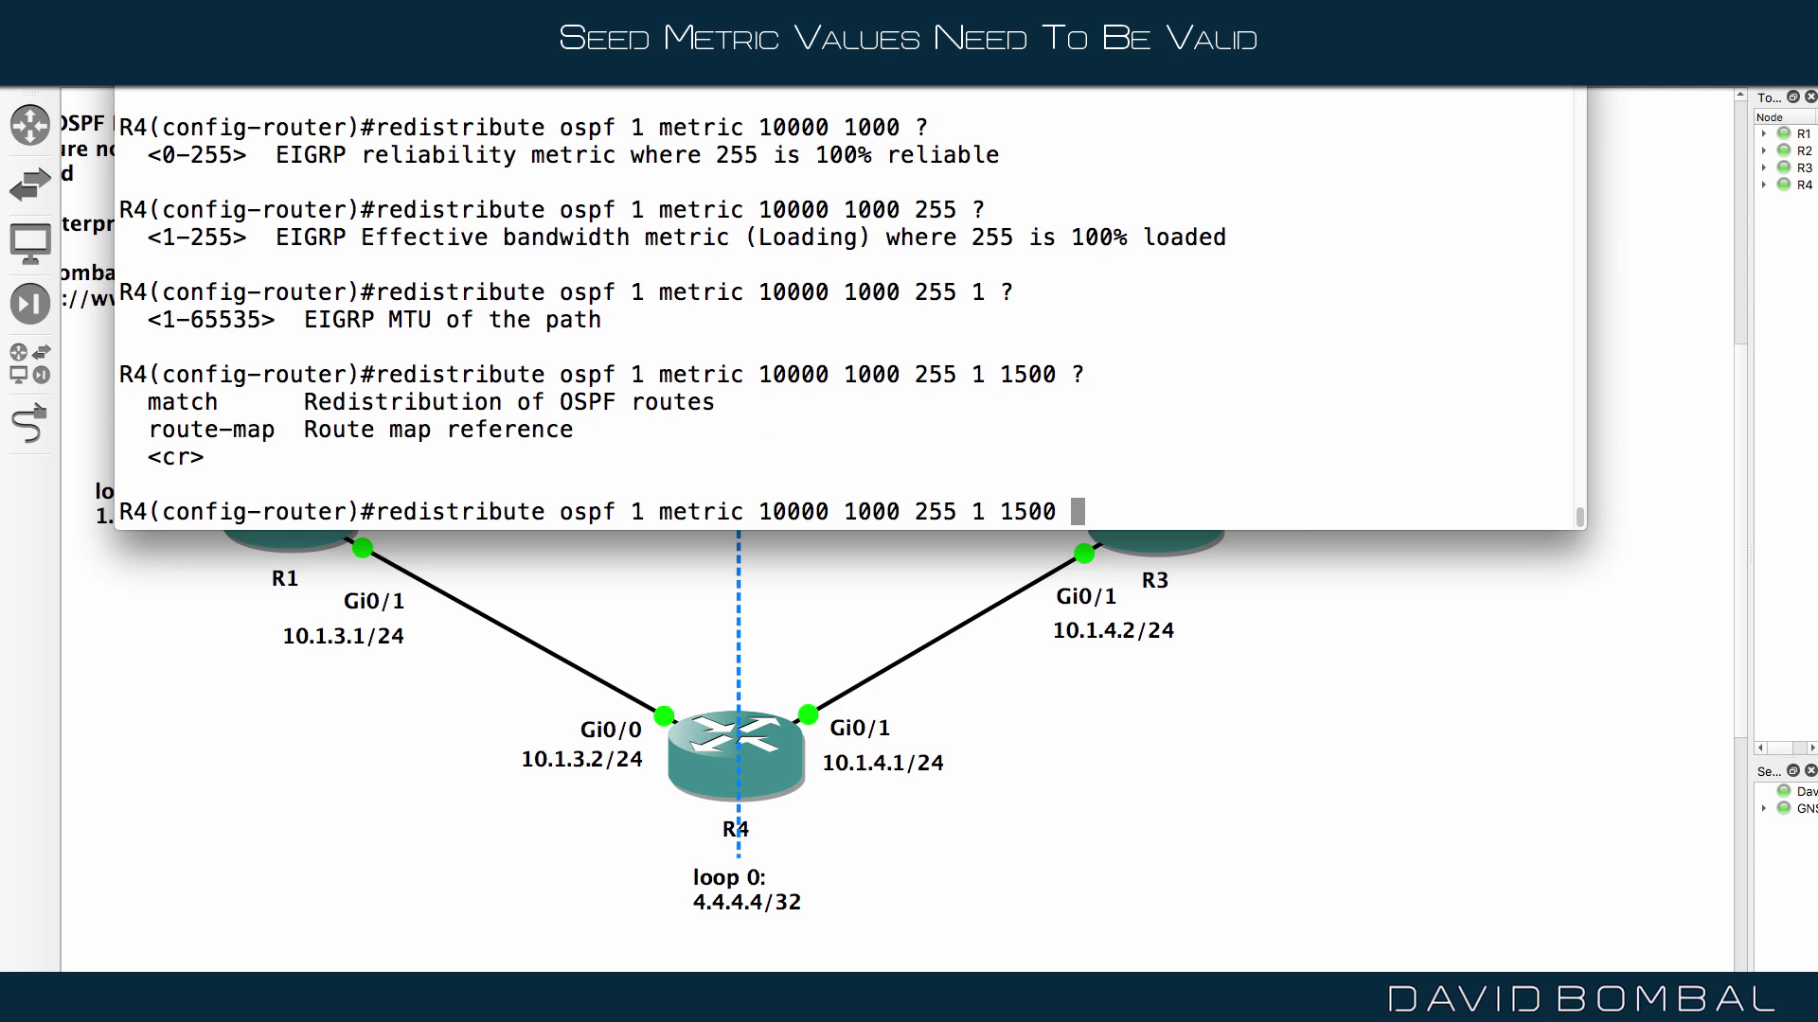
pyautogui.write('rout')
pyautogui.press('Tab')
# Attach route-map OSPF->EIGRP to R4's OSPF redistribution and leave configuration mode.
pyautogui.write('?OSPF')
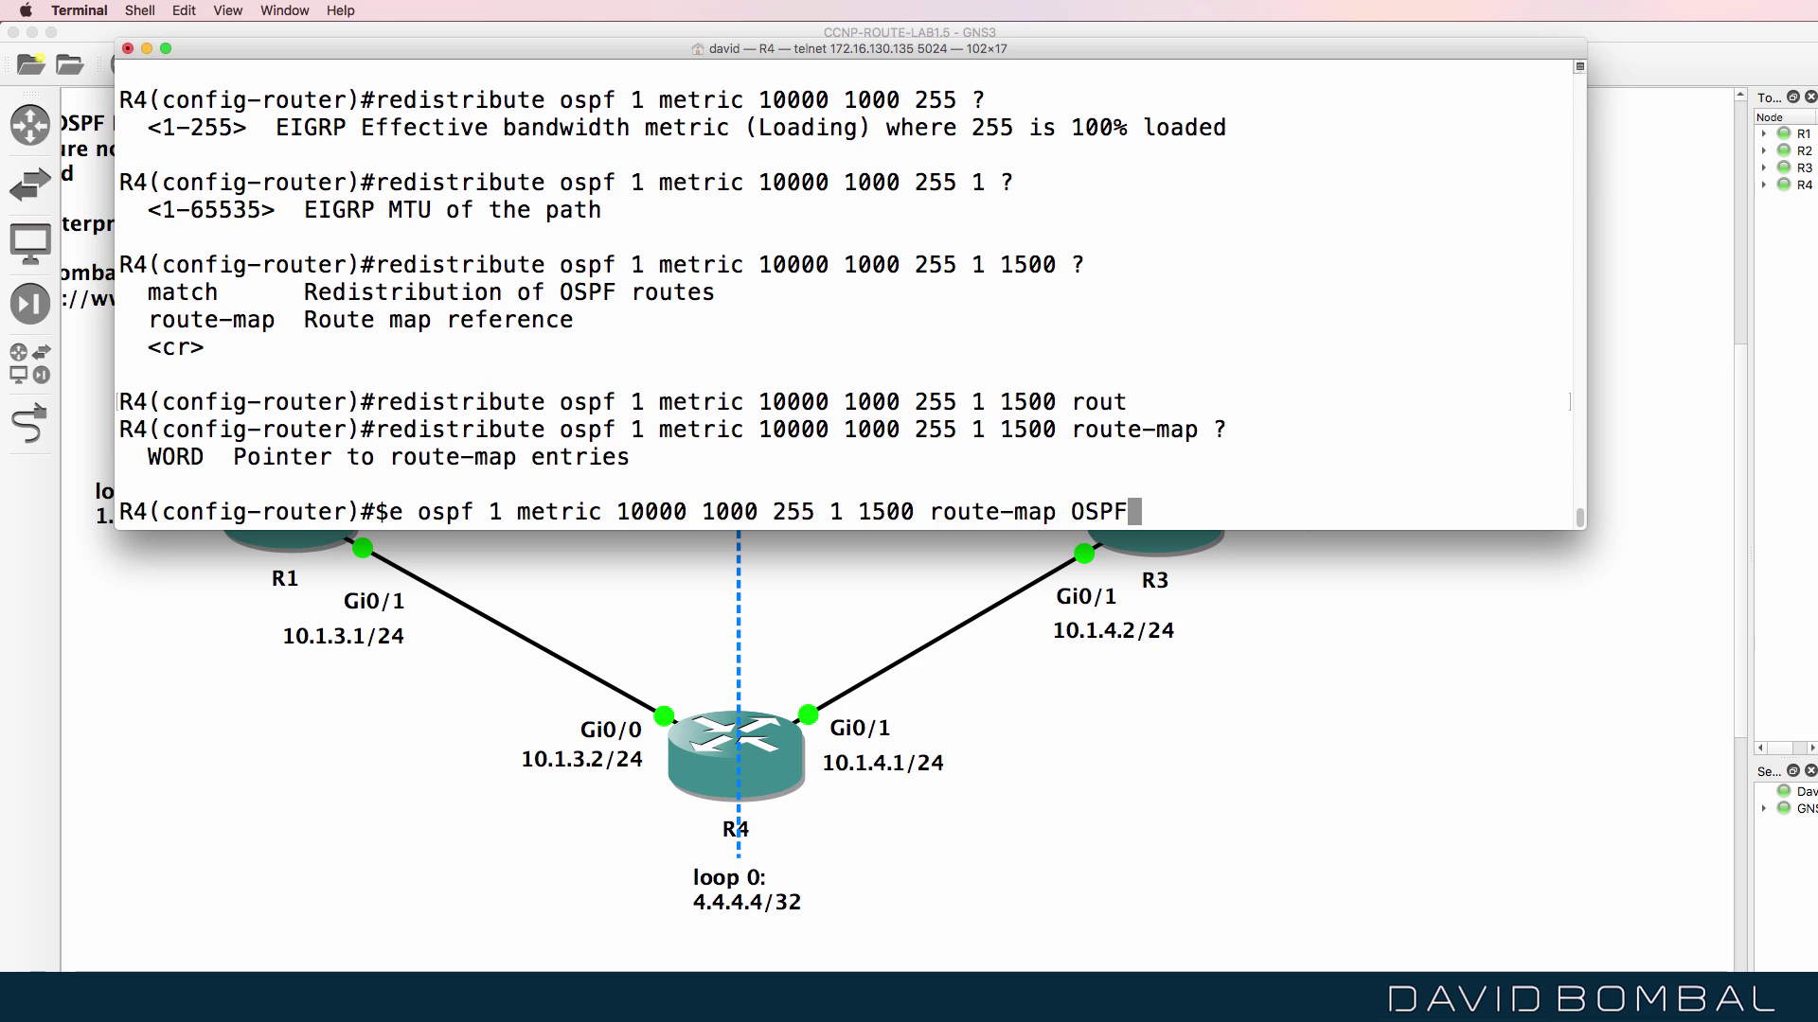
pyautogui.write('->EIGRP')
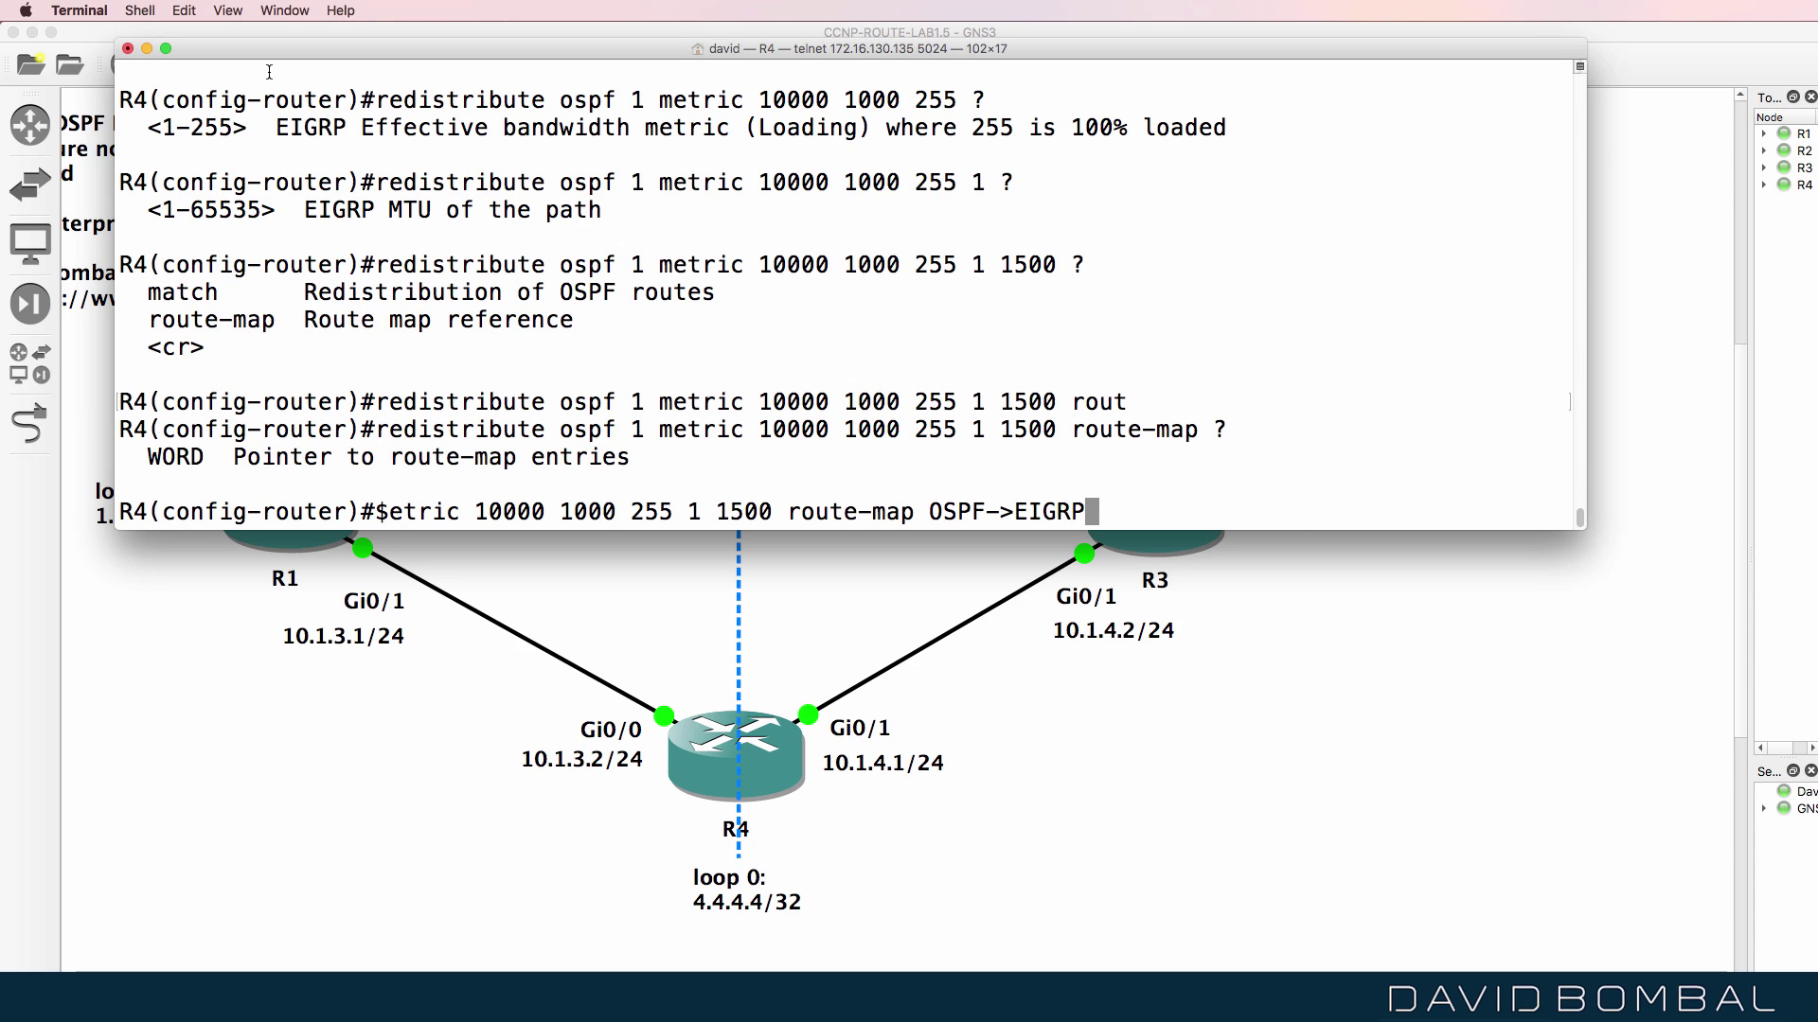
pyautogui.press('Return')
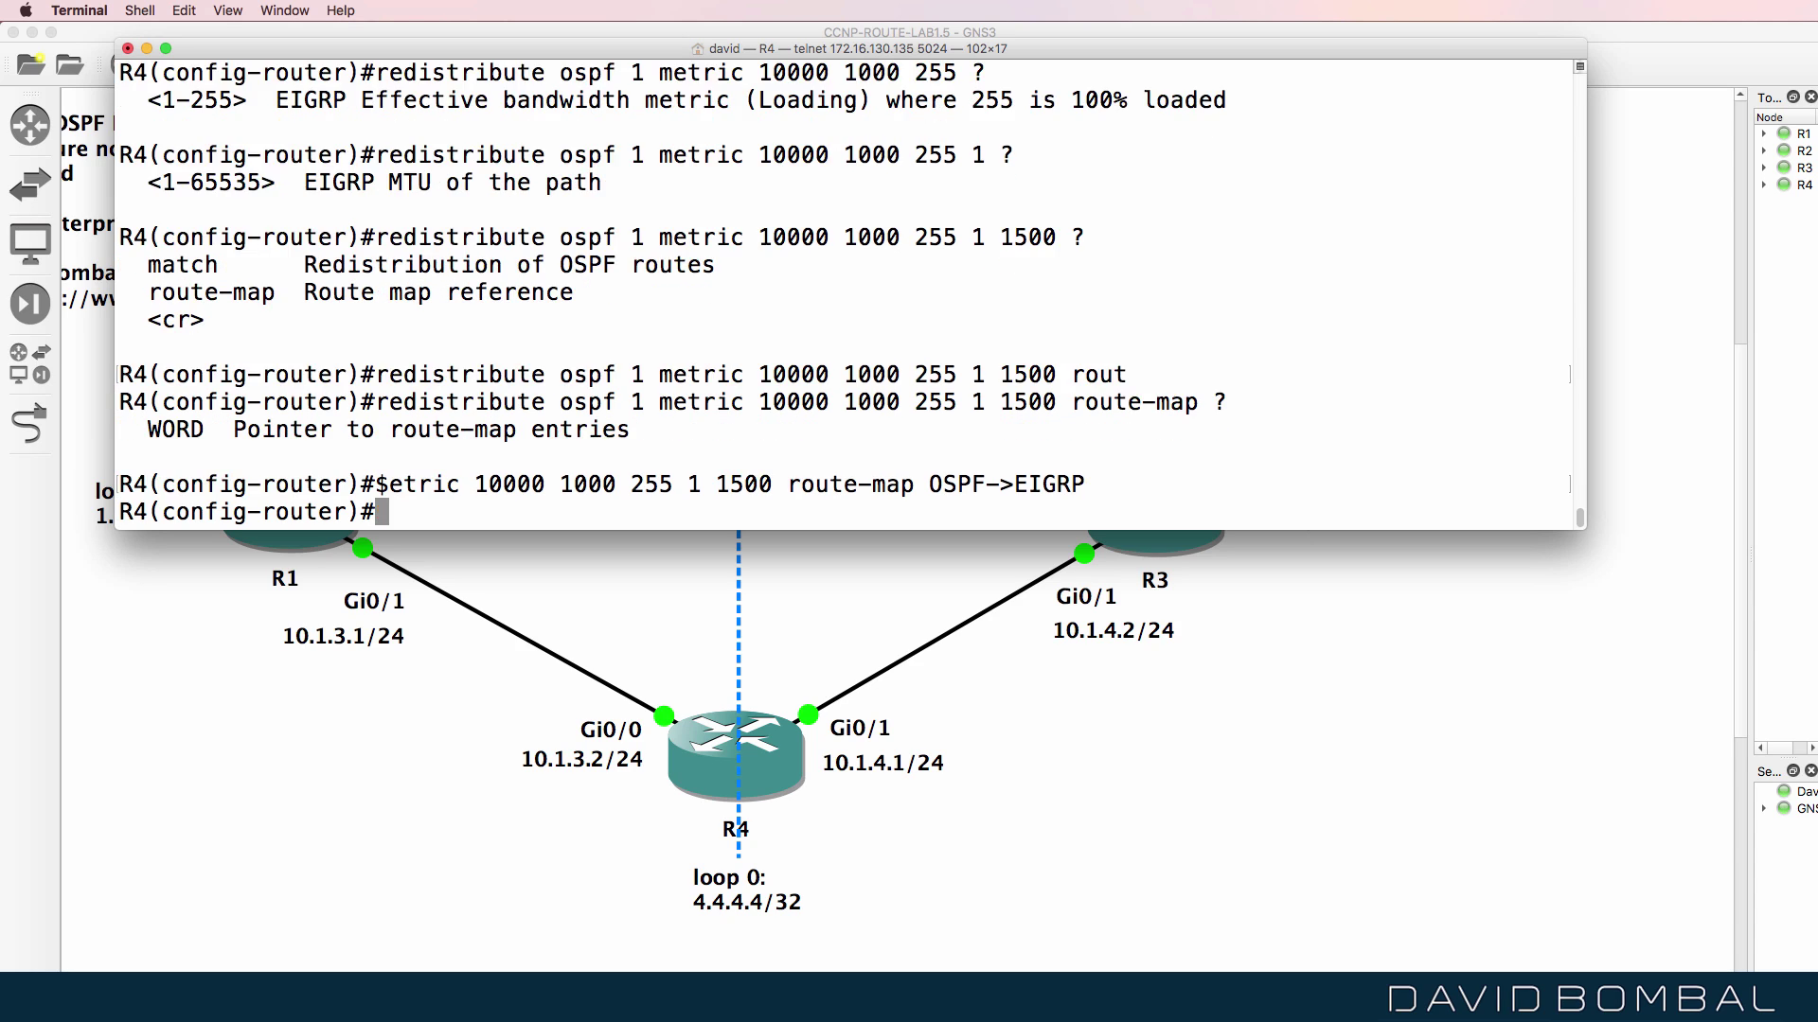
pyautogui.write('end')
pyautogui.press('Return')
# Verify the redistribution line with 'sh run | sec eigrp' on R4.
pyautogui.write('sh ')
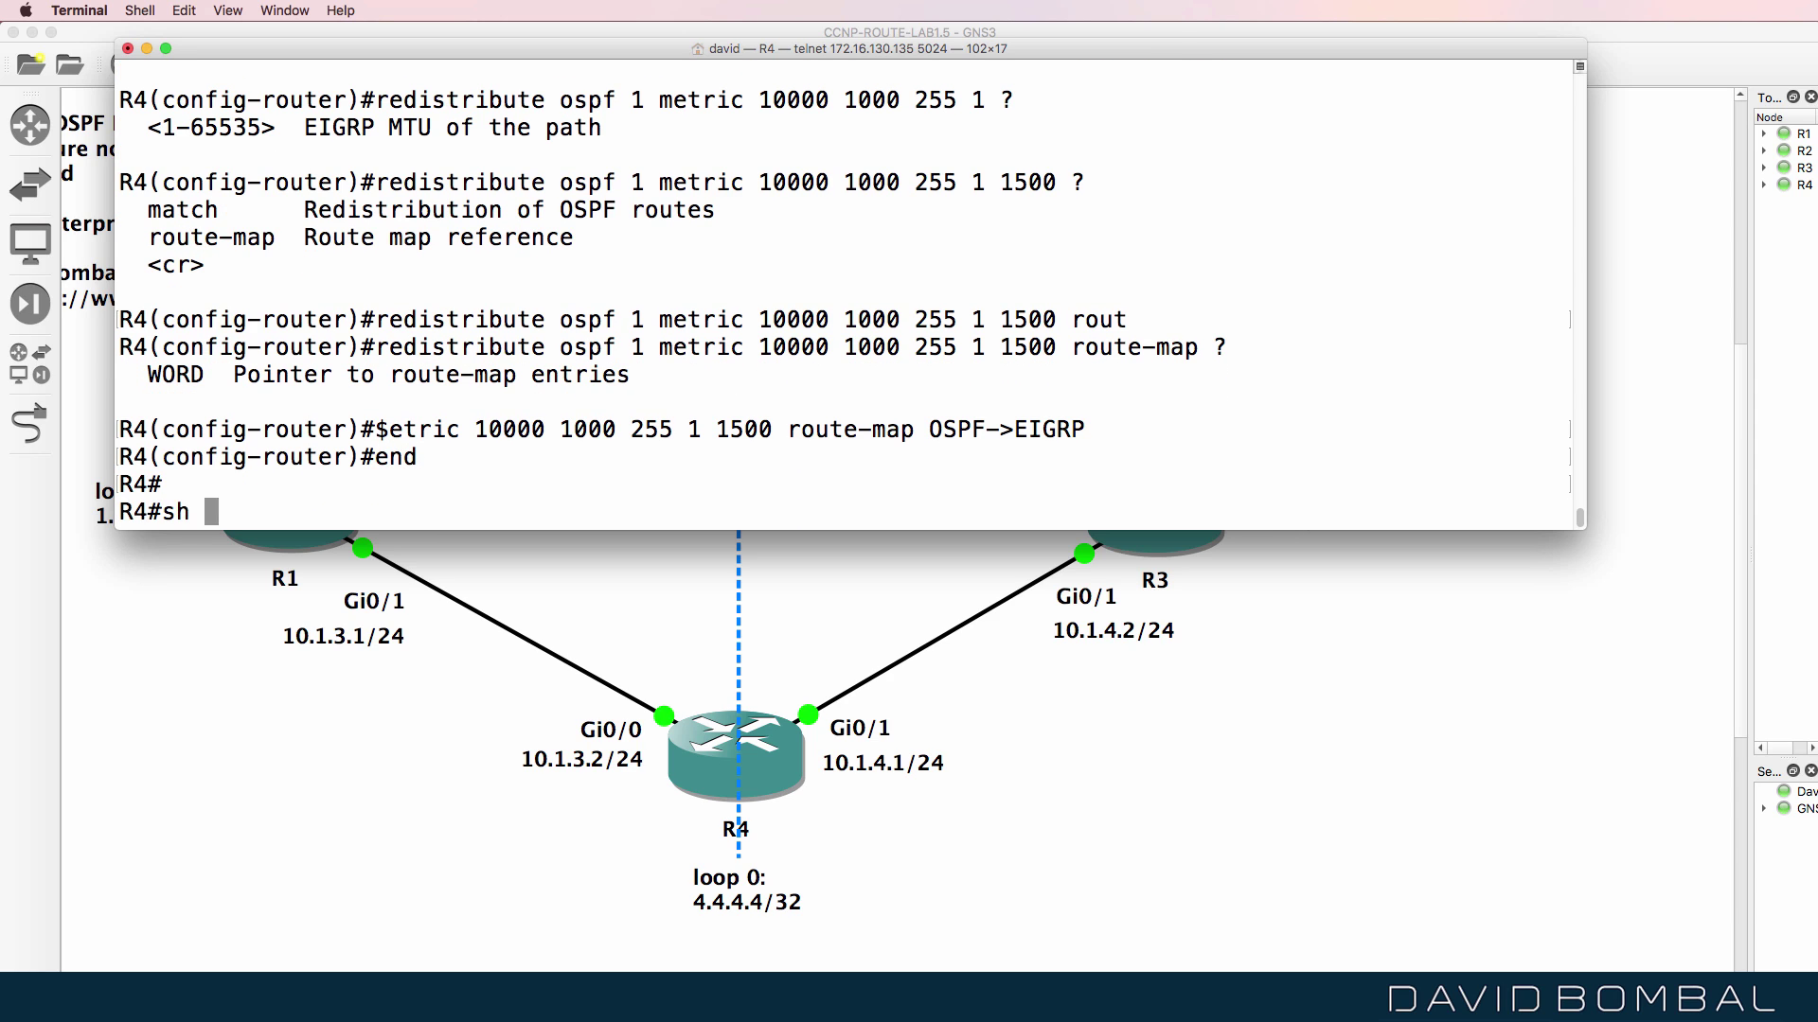
pyautogui.write('run | sec eigrp')
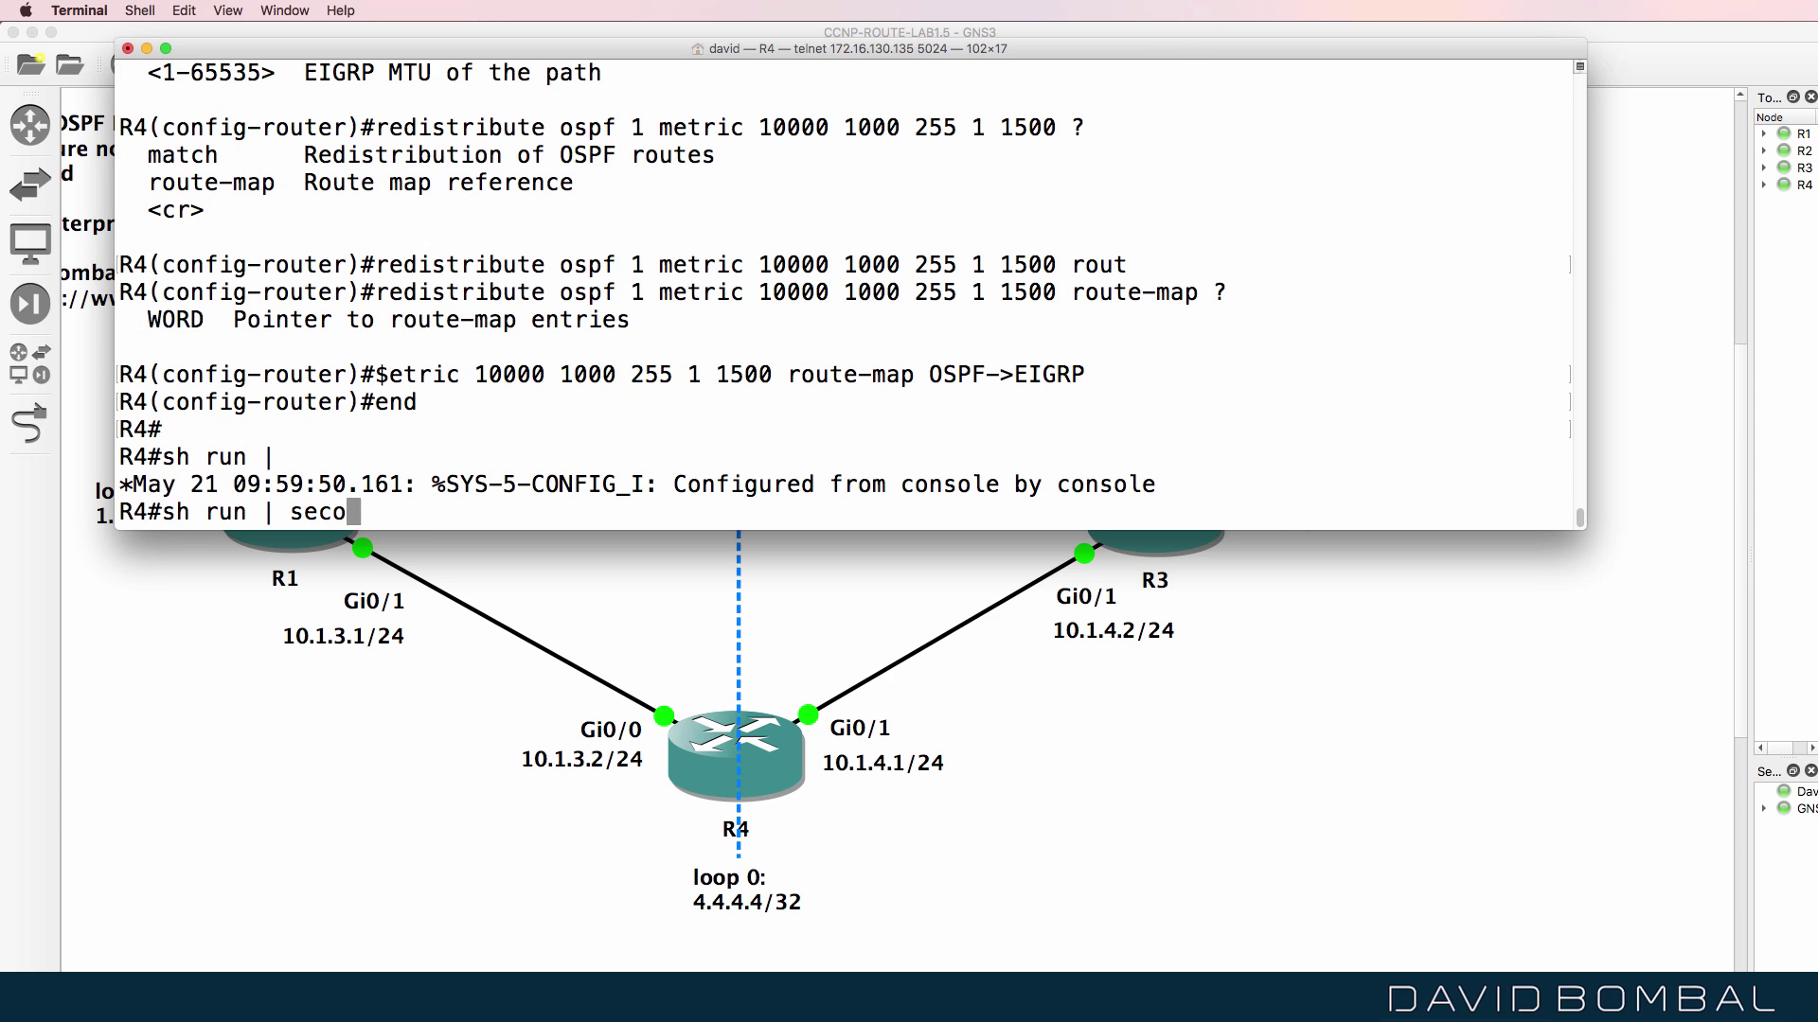
pyautogui.press('Return')
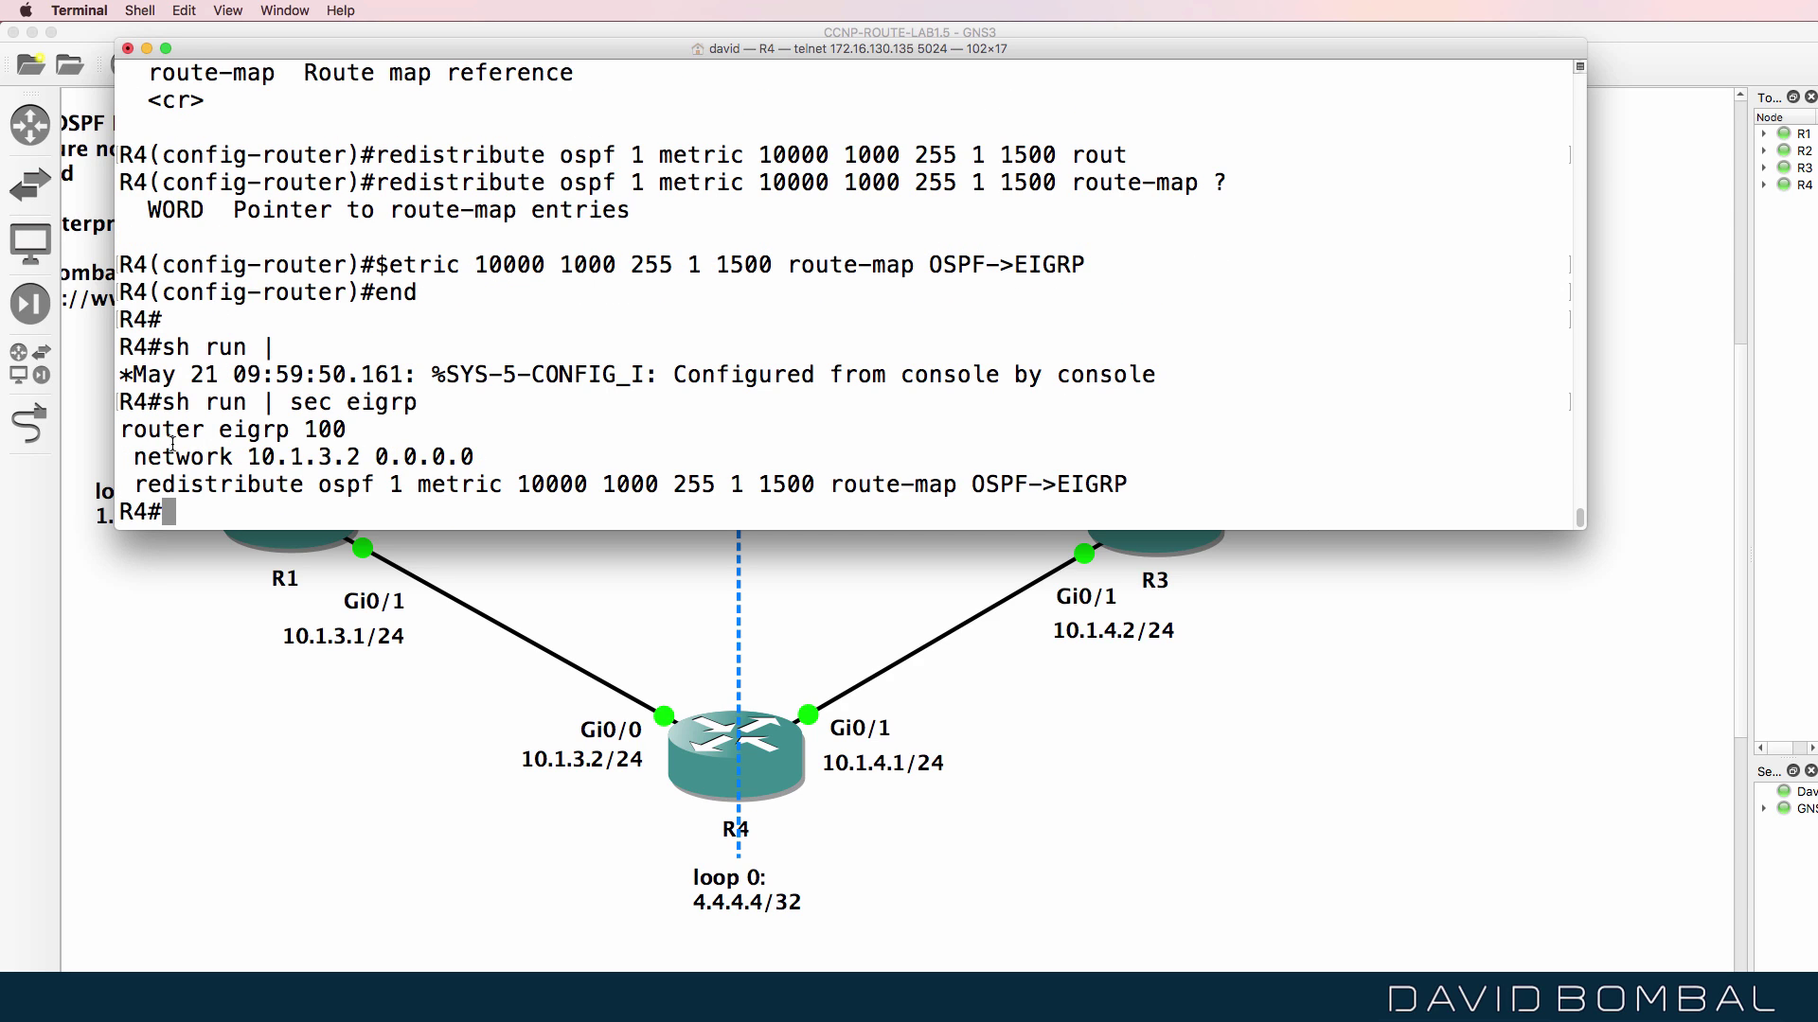
pyautogui.moveTo(137, 485); pyautogui.dragTo(1151, 484)
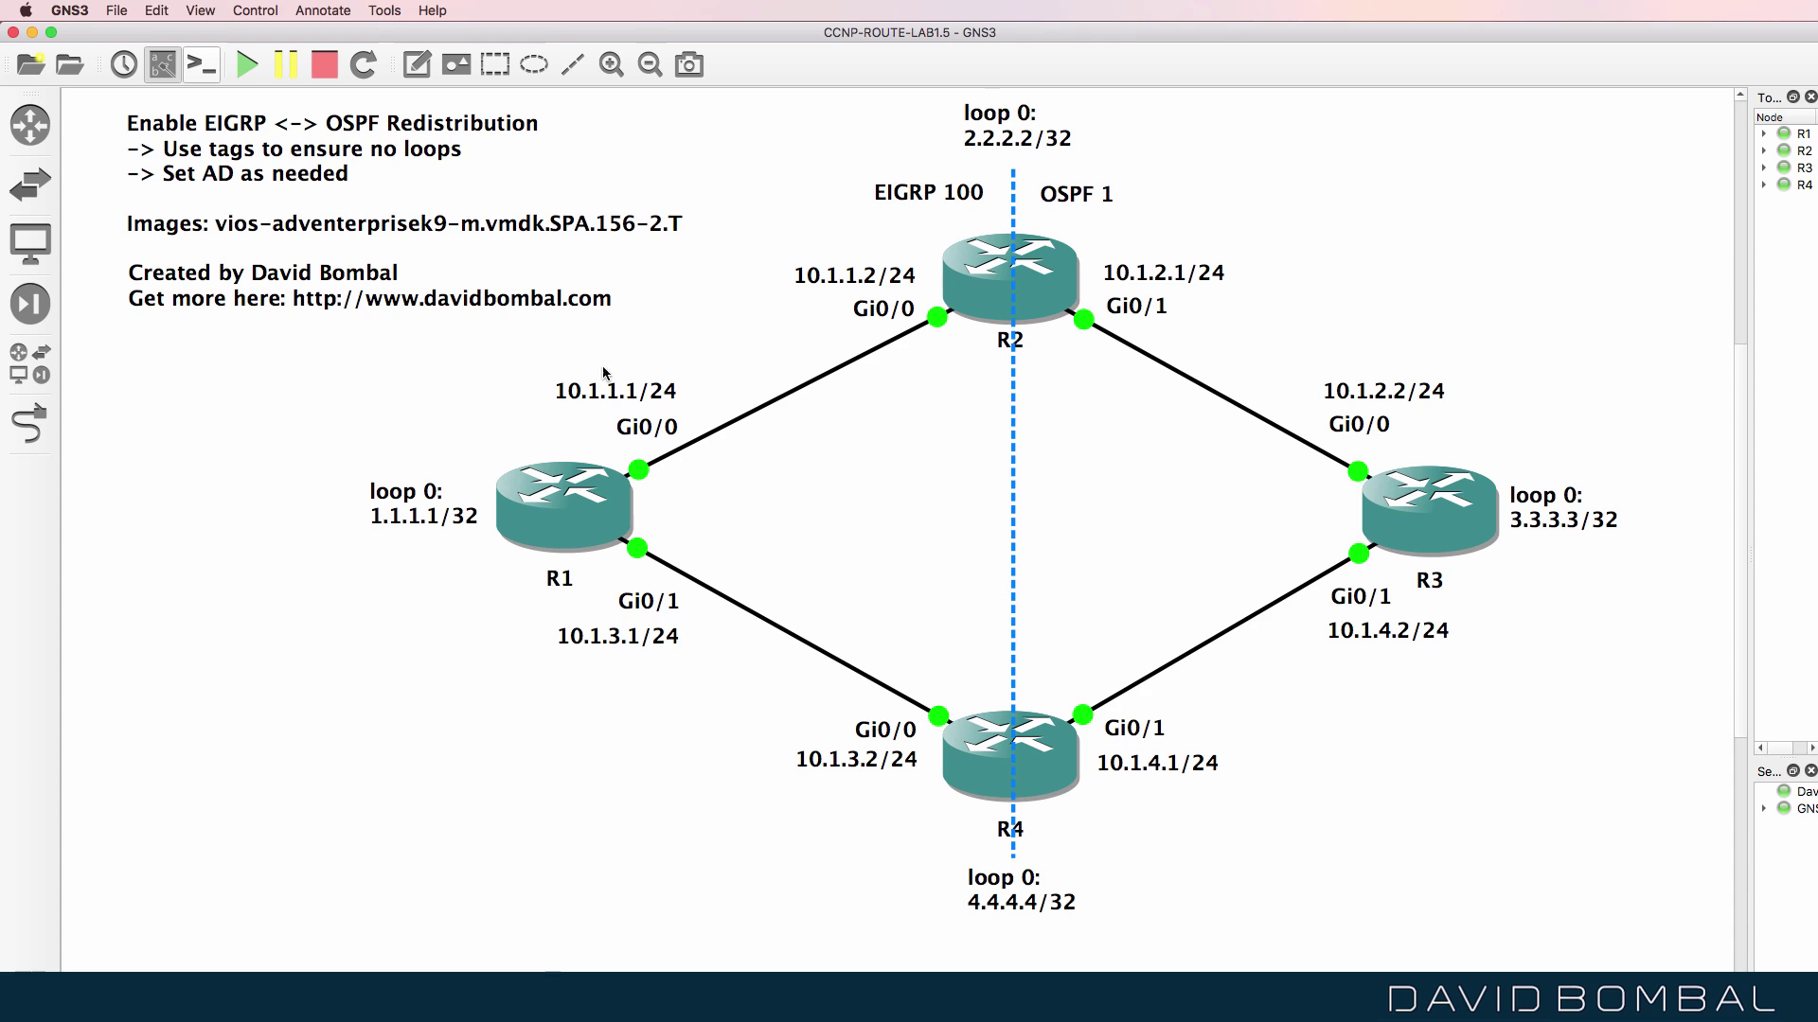
# Add a 'TAG 10' note to the topology and place it beside R1.
pyautogui.click(417, 64)
pyautogui.click(133, 484)
pyautogui.write('TAG 10')
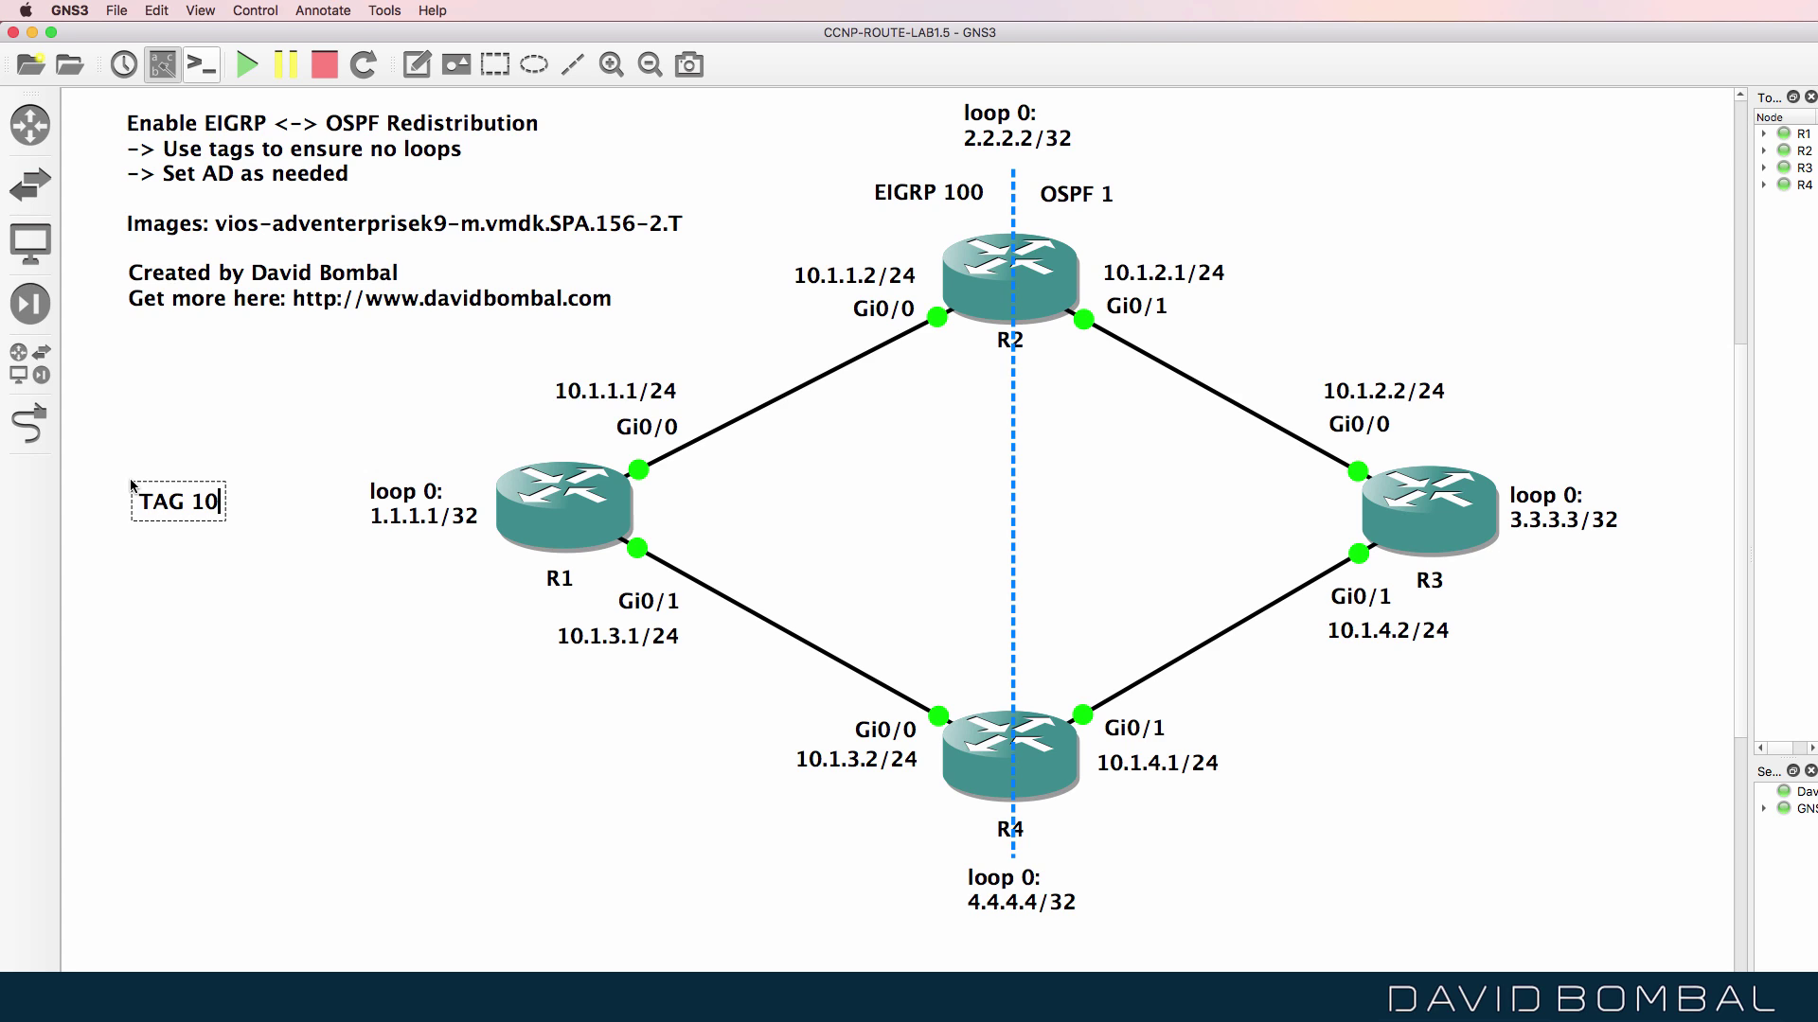
pyautogui.click(210, 535)
pyautogui.moveTo(210, 535); pyautogui.dragTo(1566, 381)
# Duplicate the note and change the copy near R3 to 'TAG 20'.
pyautogui.rightClick(412, 394)
pyautogui.click(445, 401)
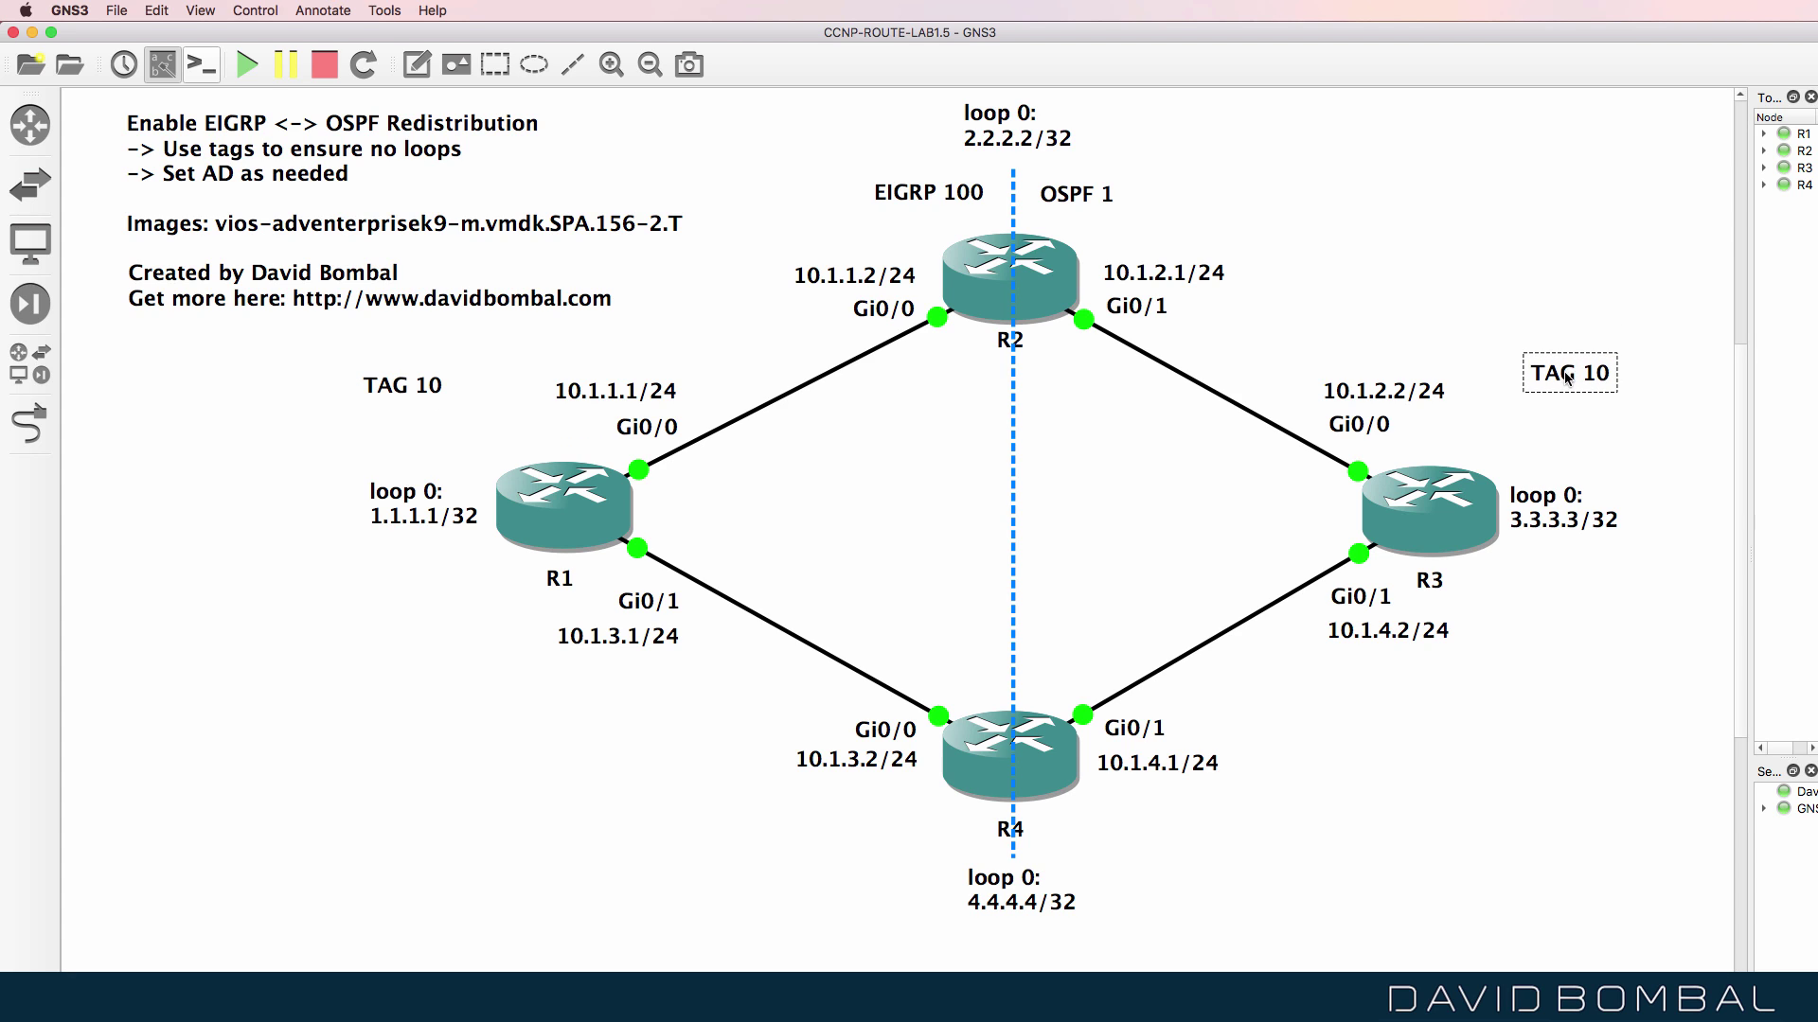
pyautogui.doubleClick(1567, 380)
pyautogui.press('Right')
pyautogui.press('Left')
pyautogui.press('BackSpace')
pyautogui.write('2')
pyautogui.click(1521, 772)
pyautogui.click(1574, 381)
pyautogui.click(1496, 810)
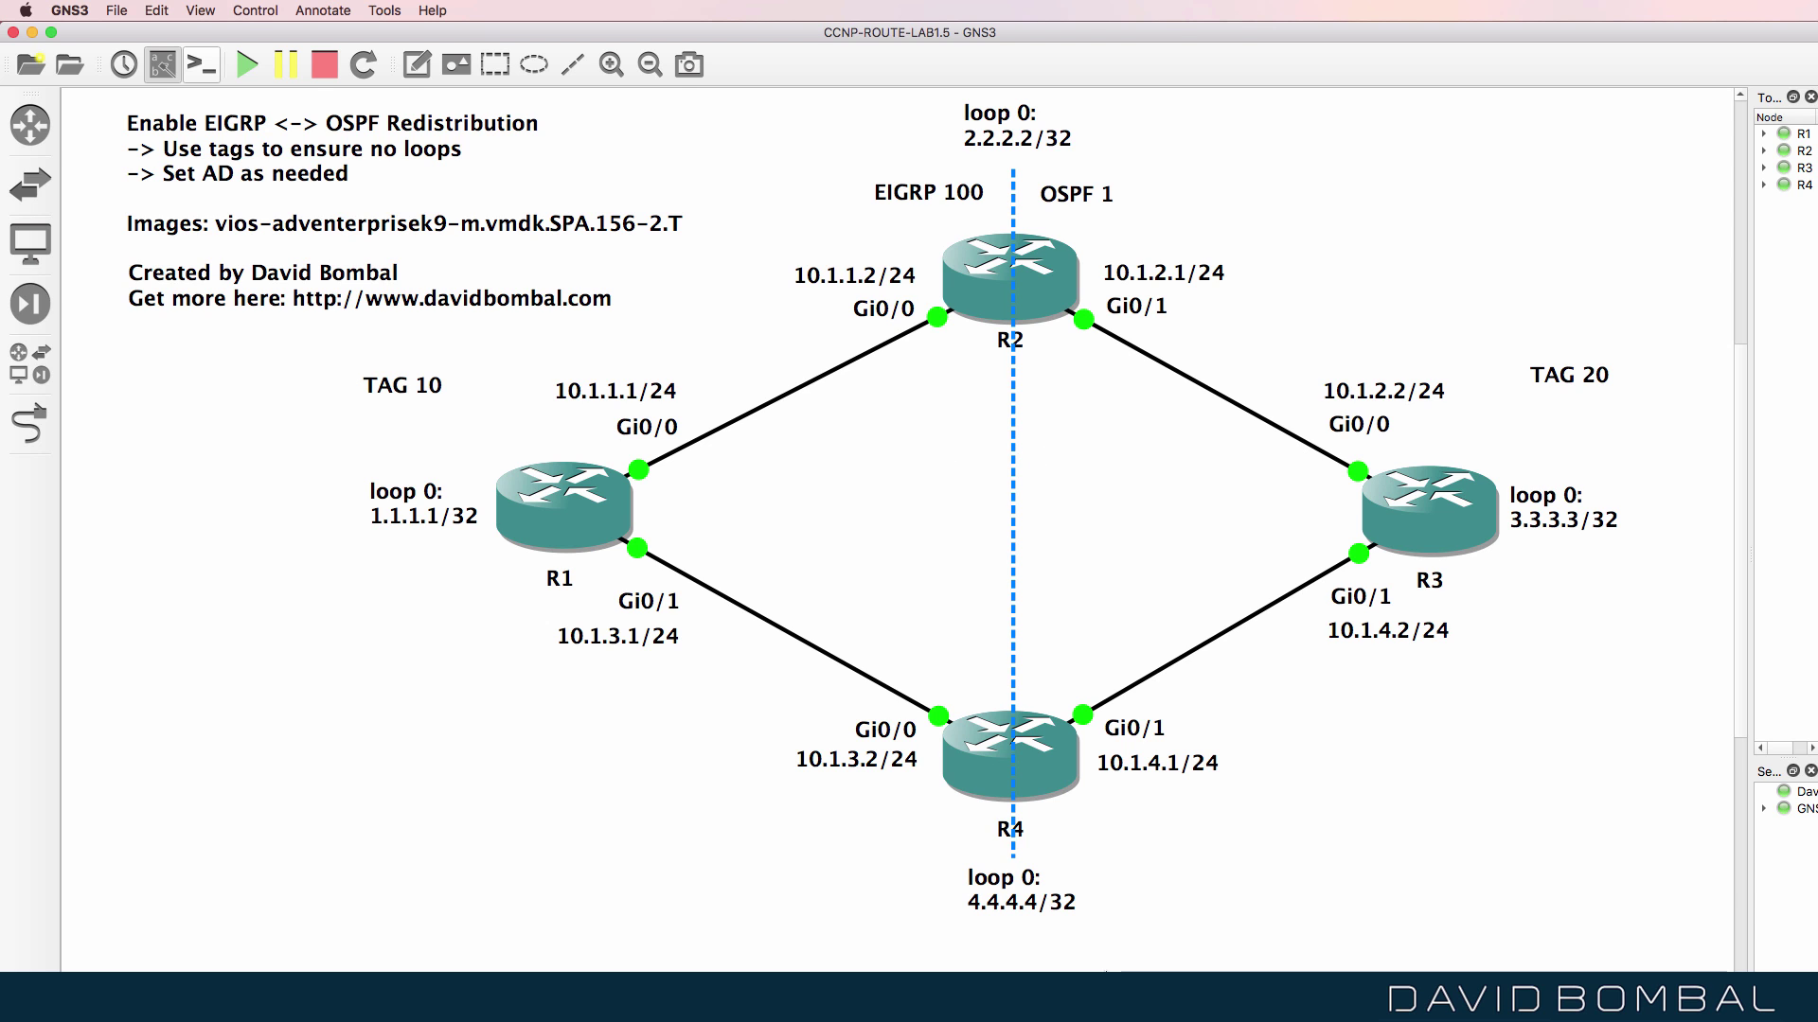
pyautogui.hscroll(5, 843, 530)
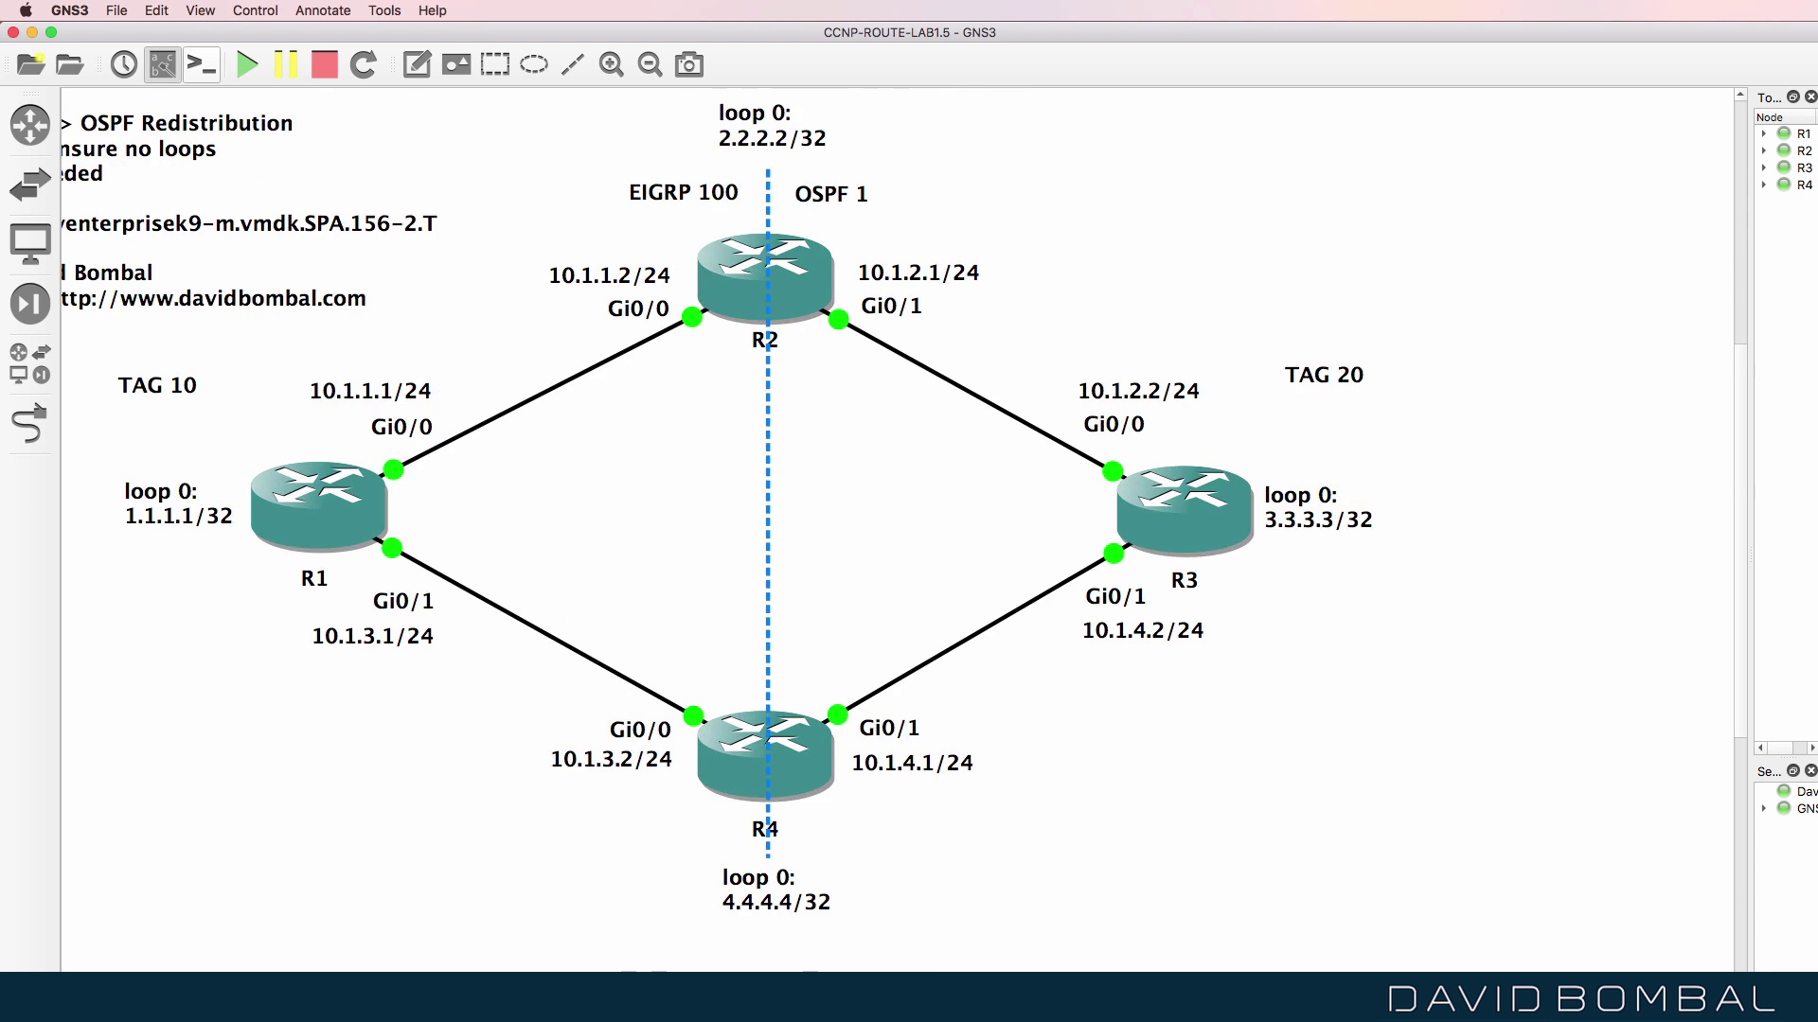
# On R4, create route-map OSPF->EIGRP entry deny 5 from global configuration.
pyautogui.press('super+Tab')
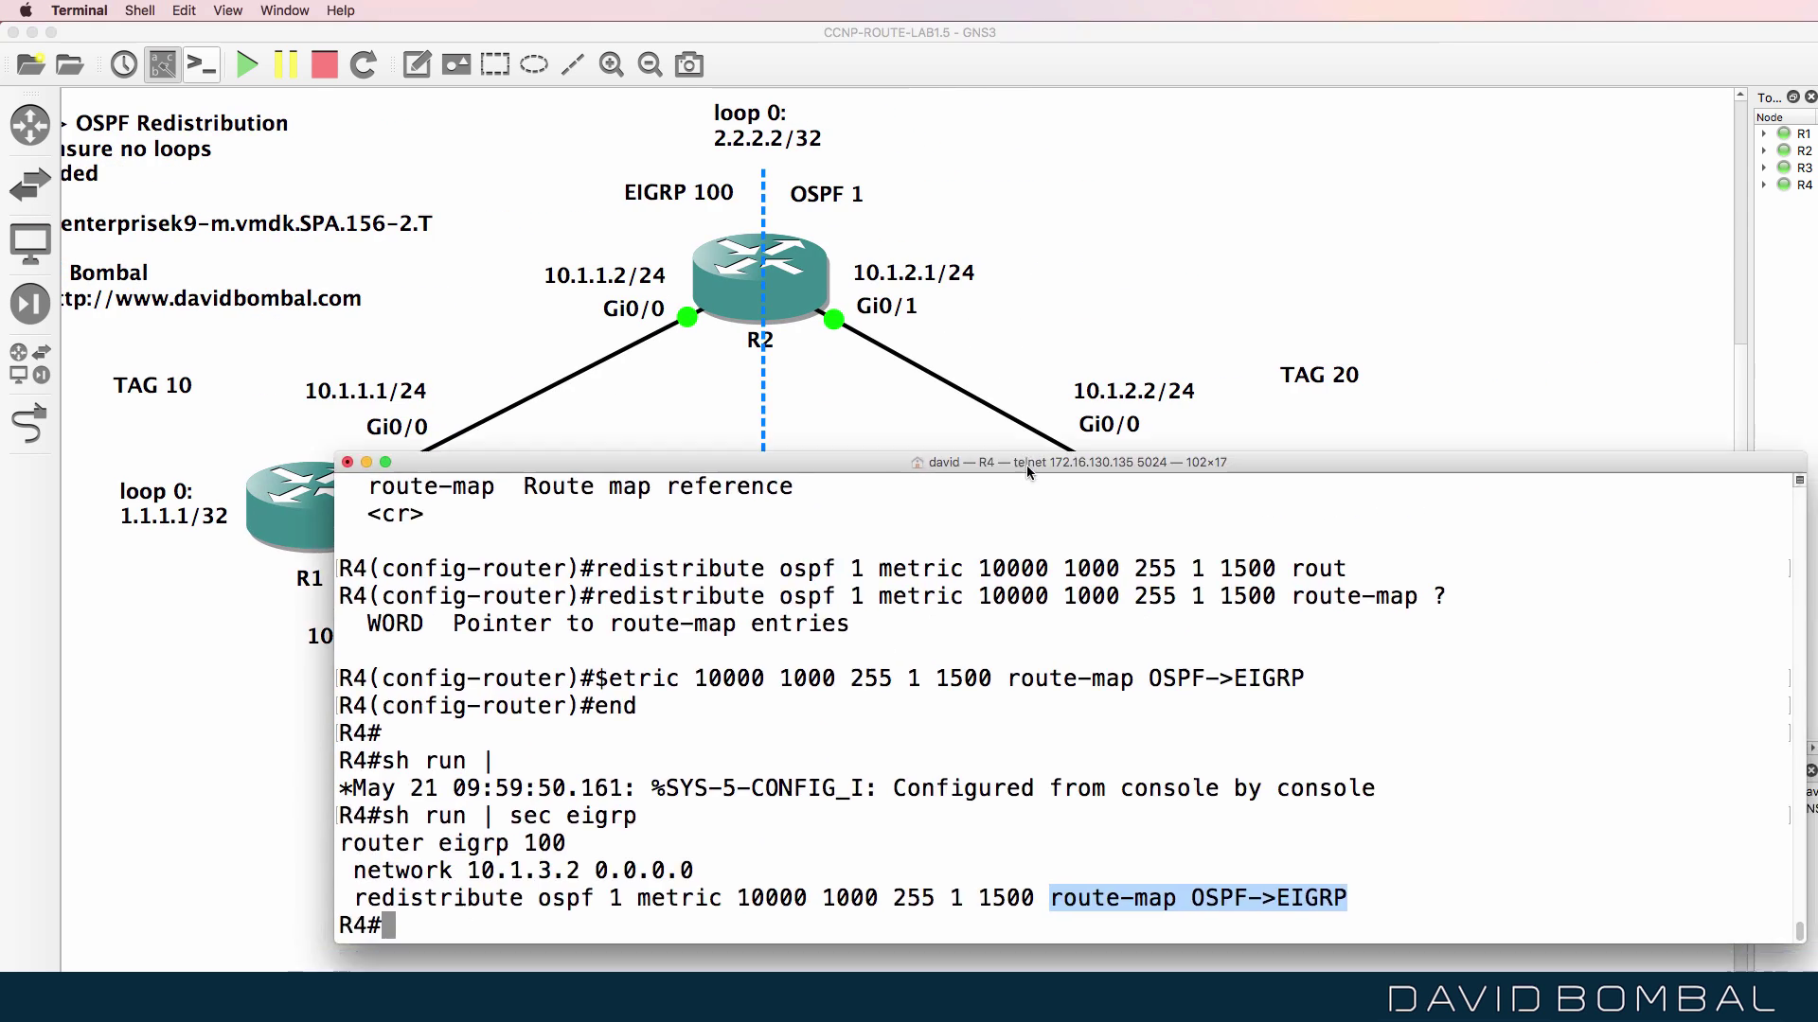
pyautogui.write('conf t')
pyautogui.press('Return')
pyautogui.write('rotue')
pyautogui.press('BackSpace')
pyautogui.press('BackSpace')
pyautogui.press('BackSpace')
pyautogui.press('BackSpace')
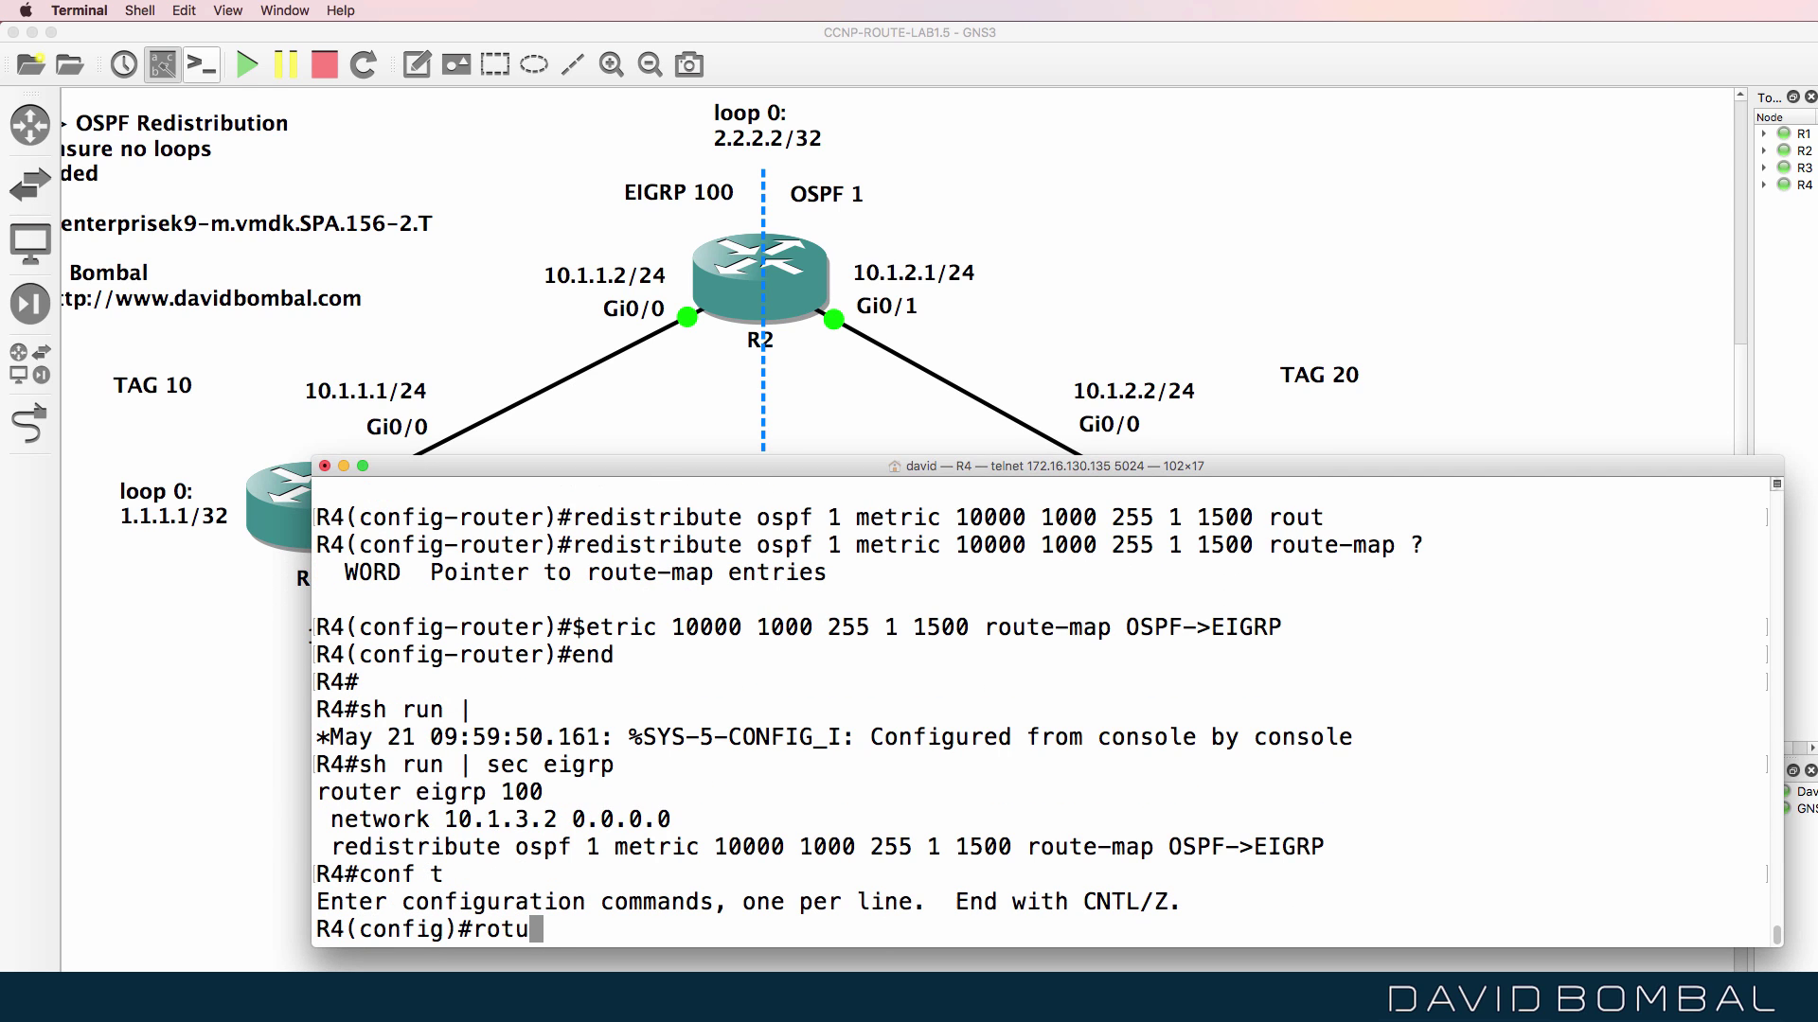
pyautogui.write('ute-m')
pyautogui.press('Tab')
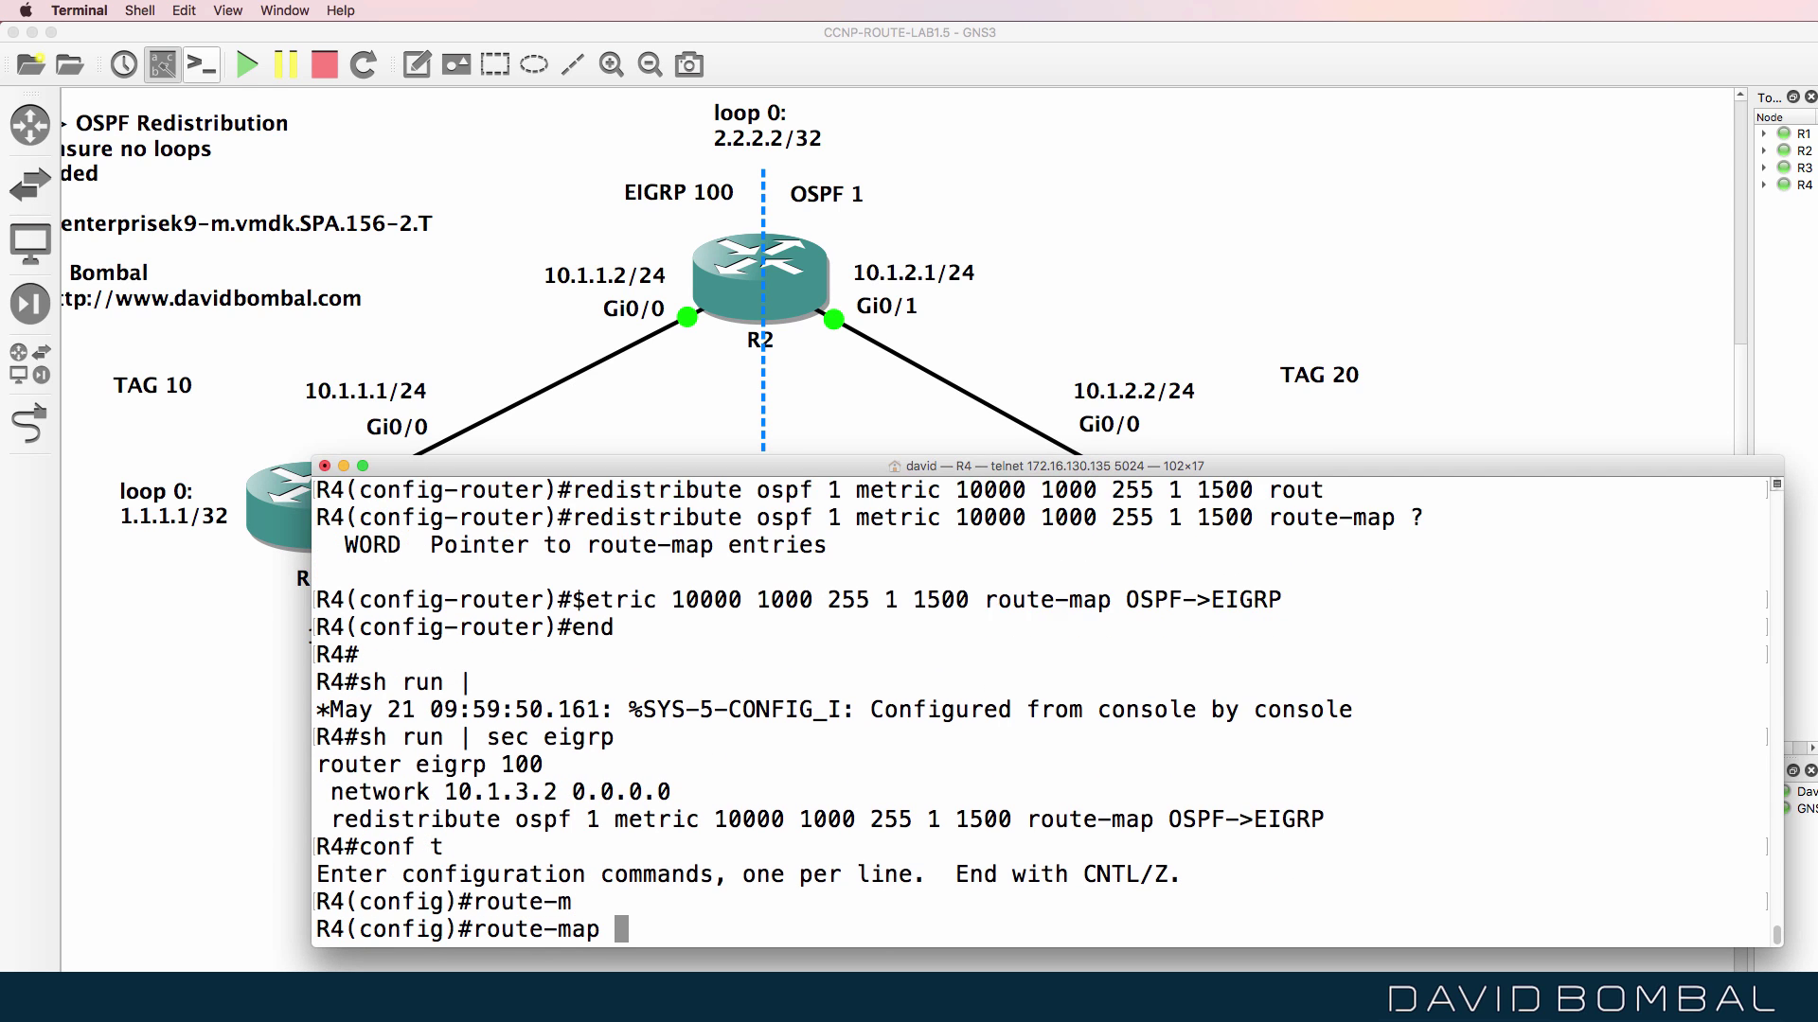
pyautogui.write('?')
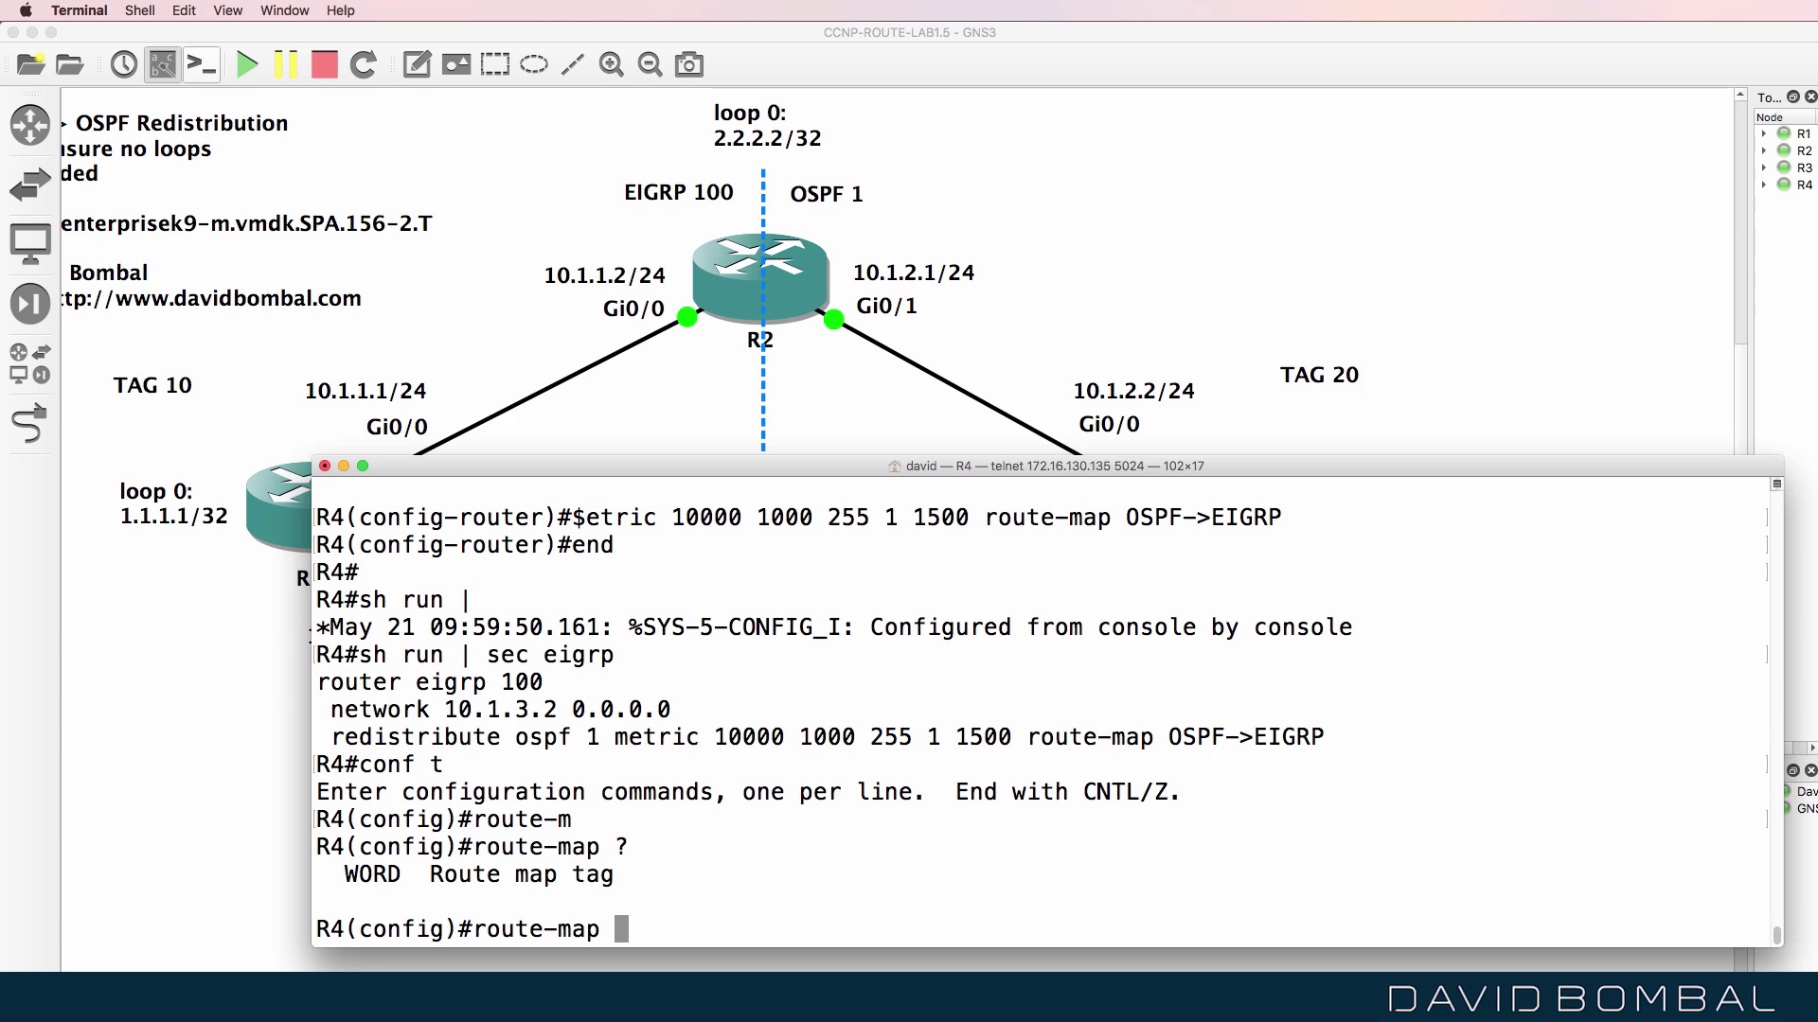
pyautogui.write('OSPF->EIGRP d')
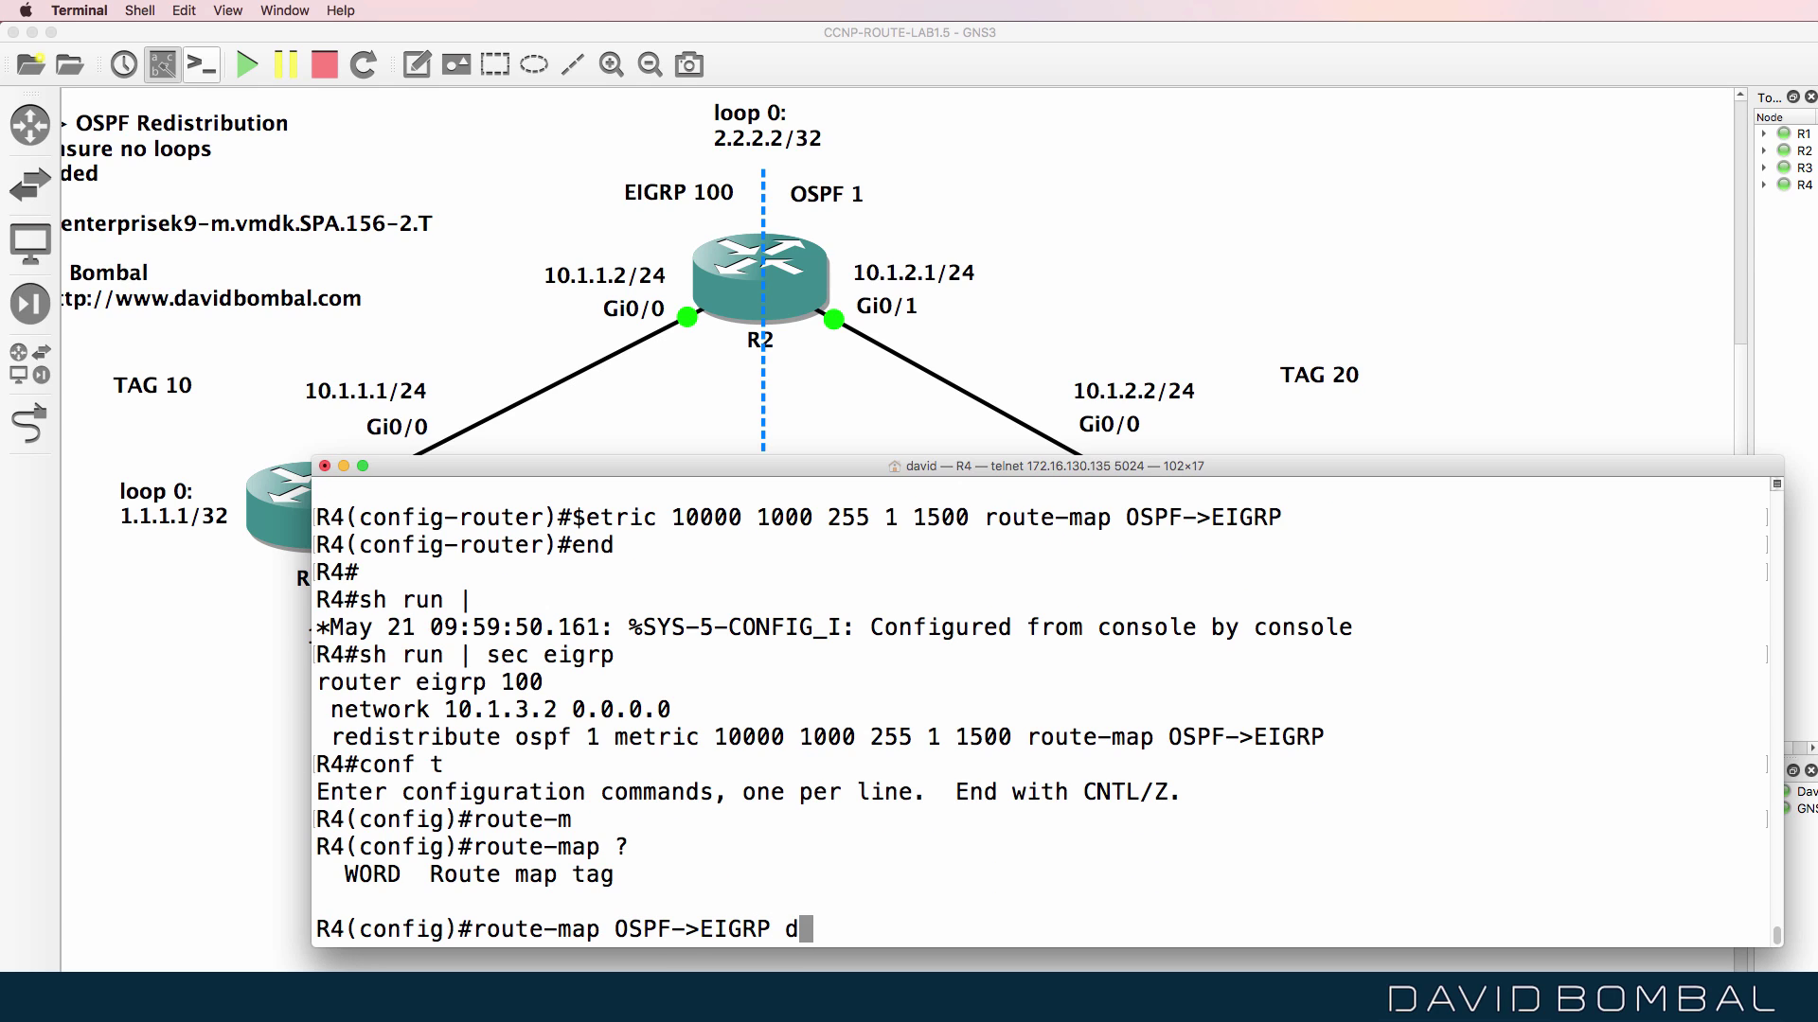
pyautogui.write('eny 5')
pyautogui.press('Return')
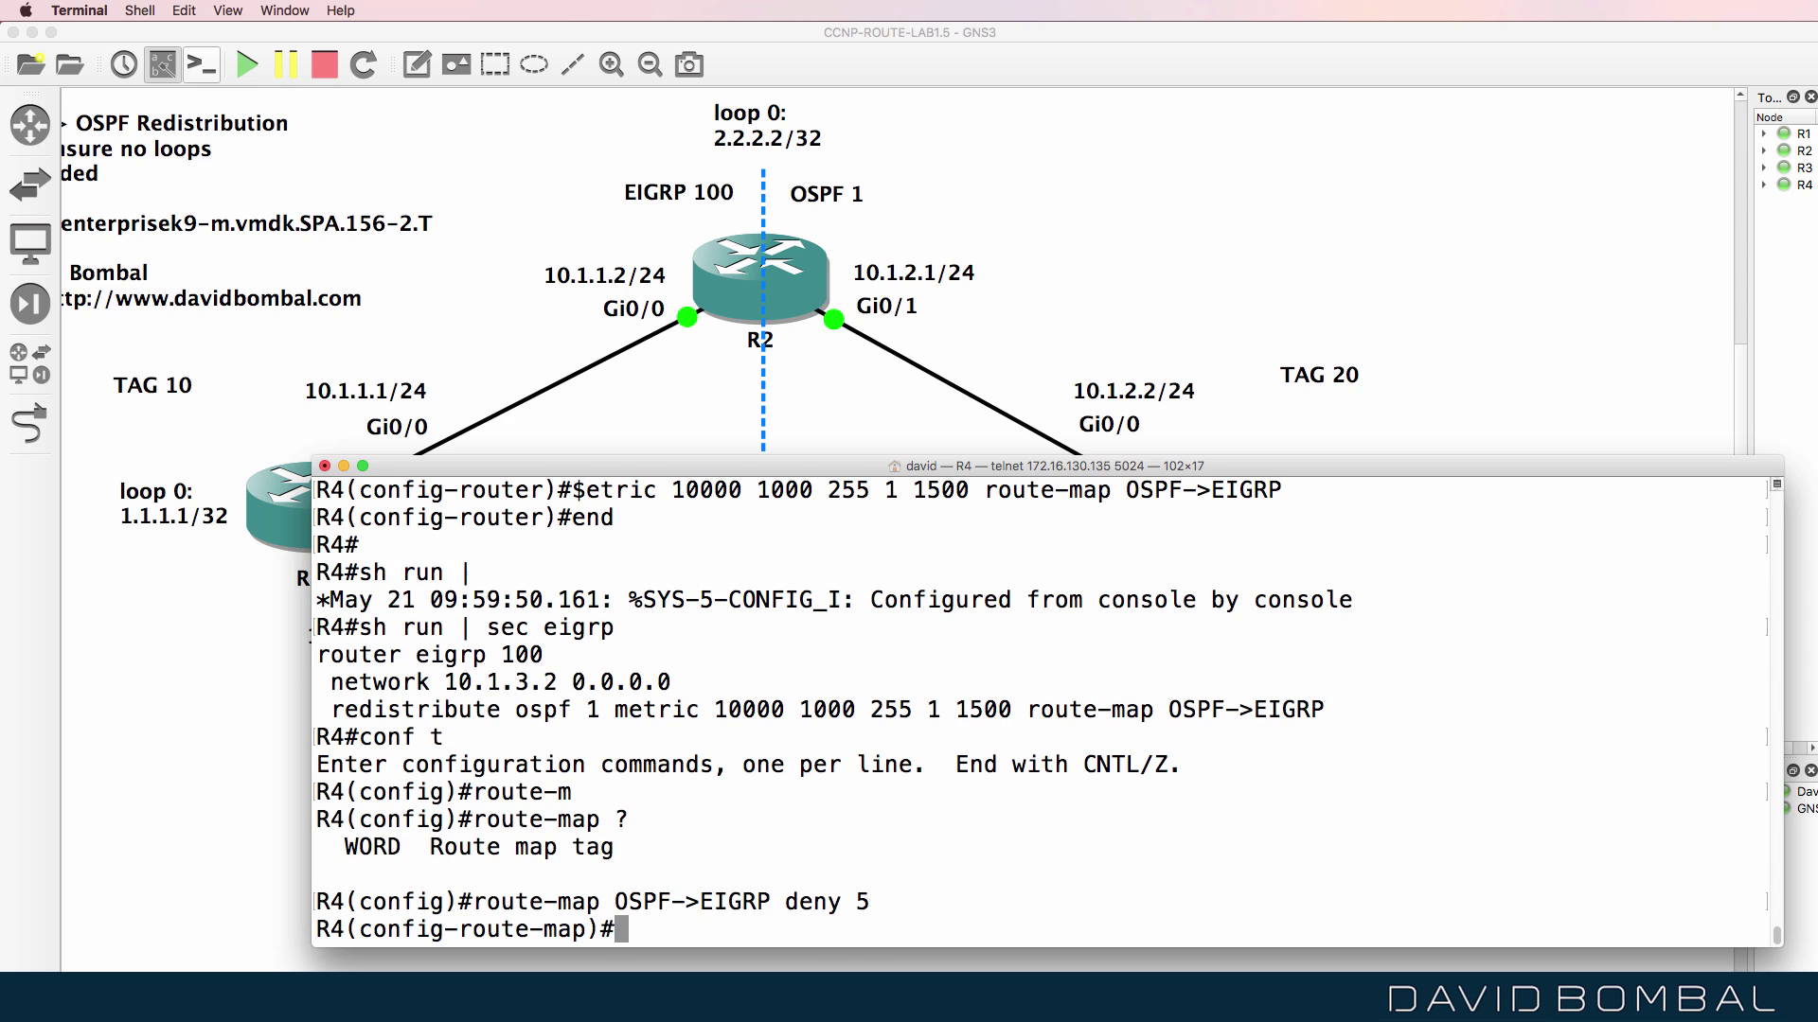
# Add the 'match tag 20' condition to the deny 5 entry.
pyautogui.write('mat')
pyautogui.press('Tab')
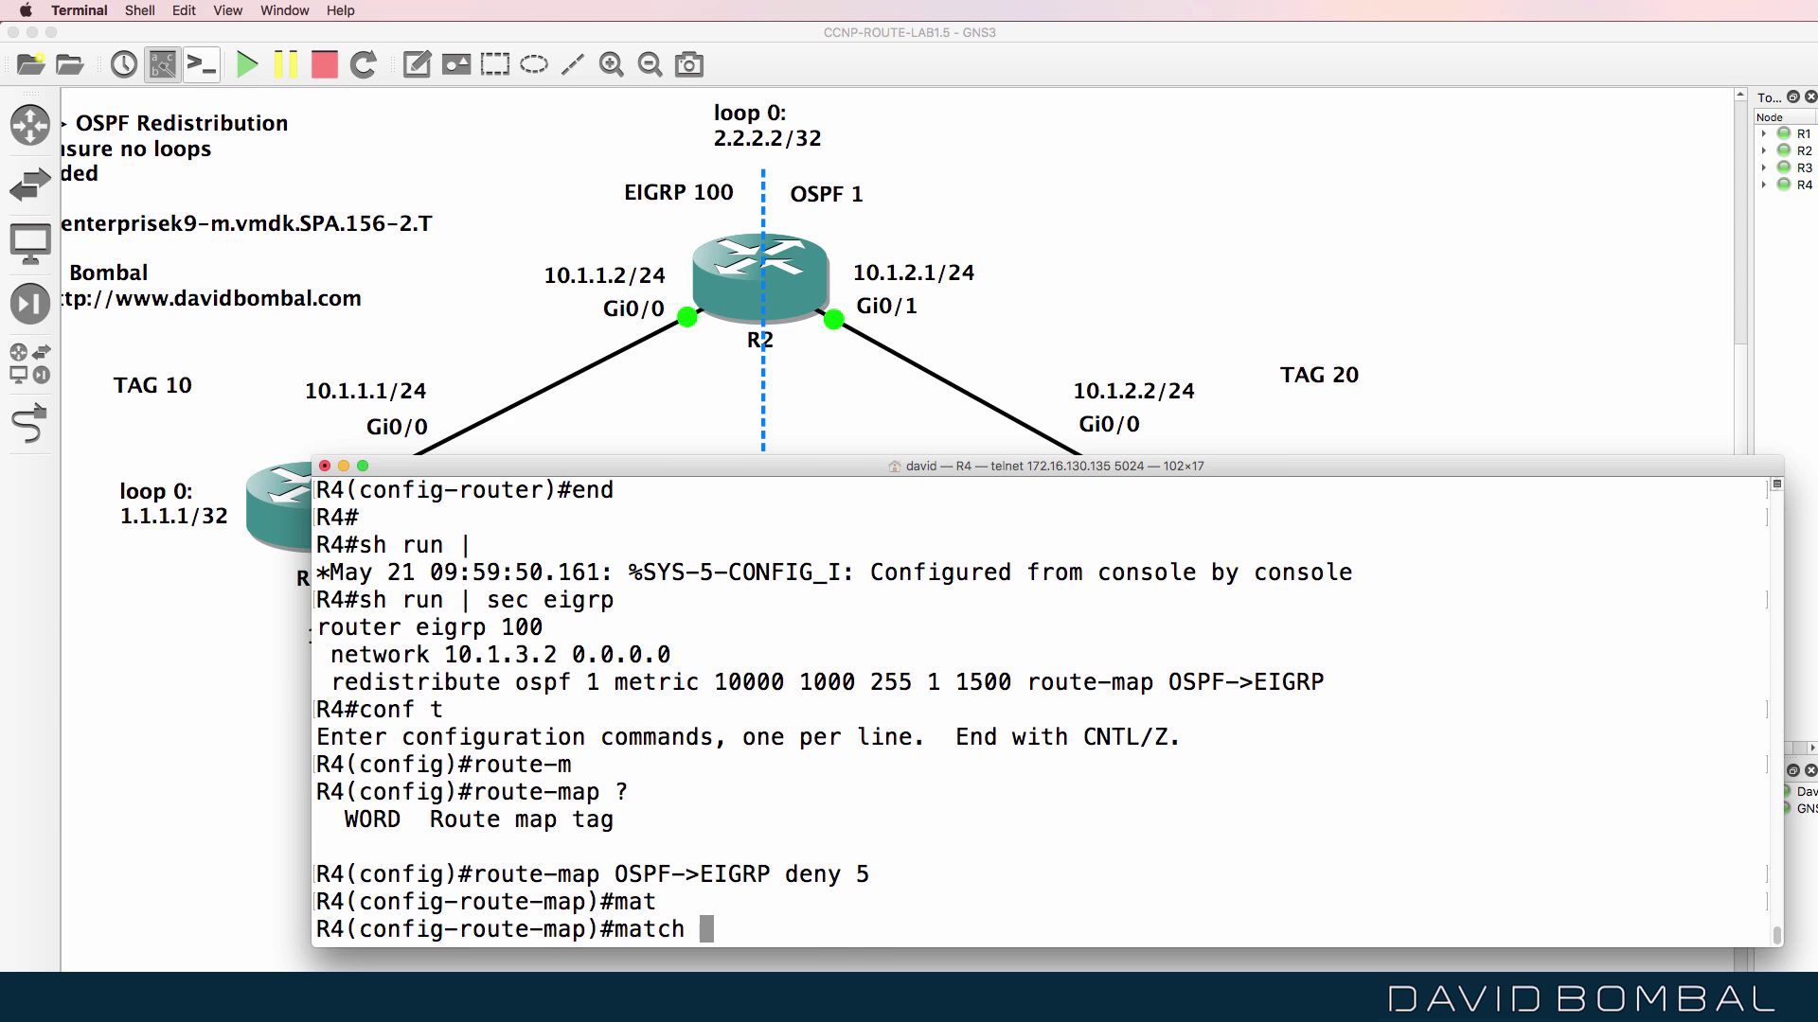
pyautogui.write('tag 20')
pyautogui.press('Return')
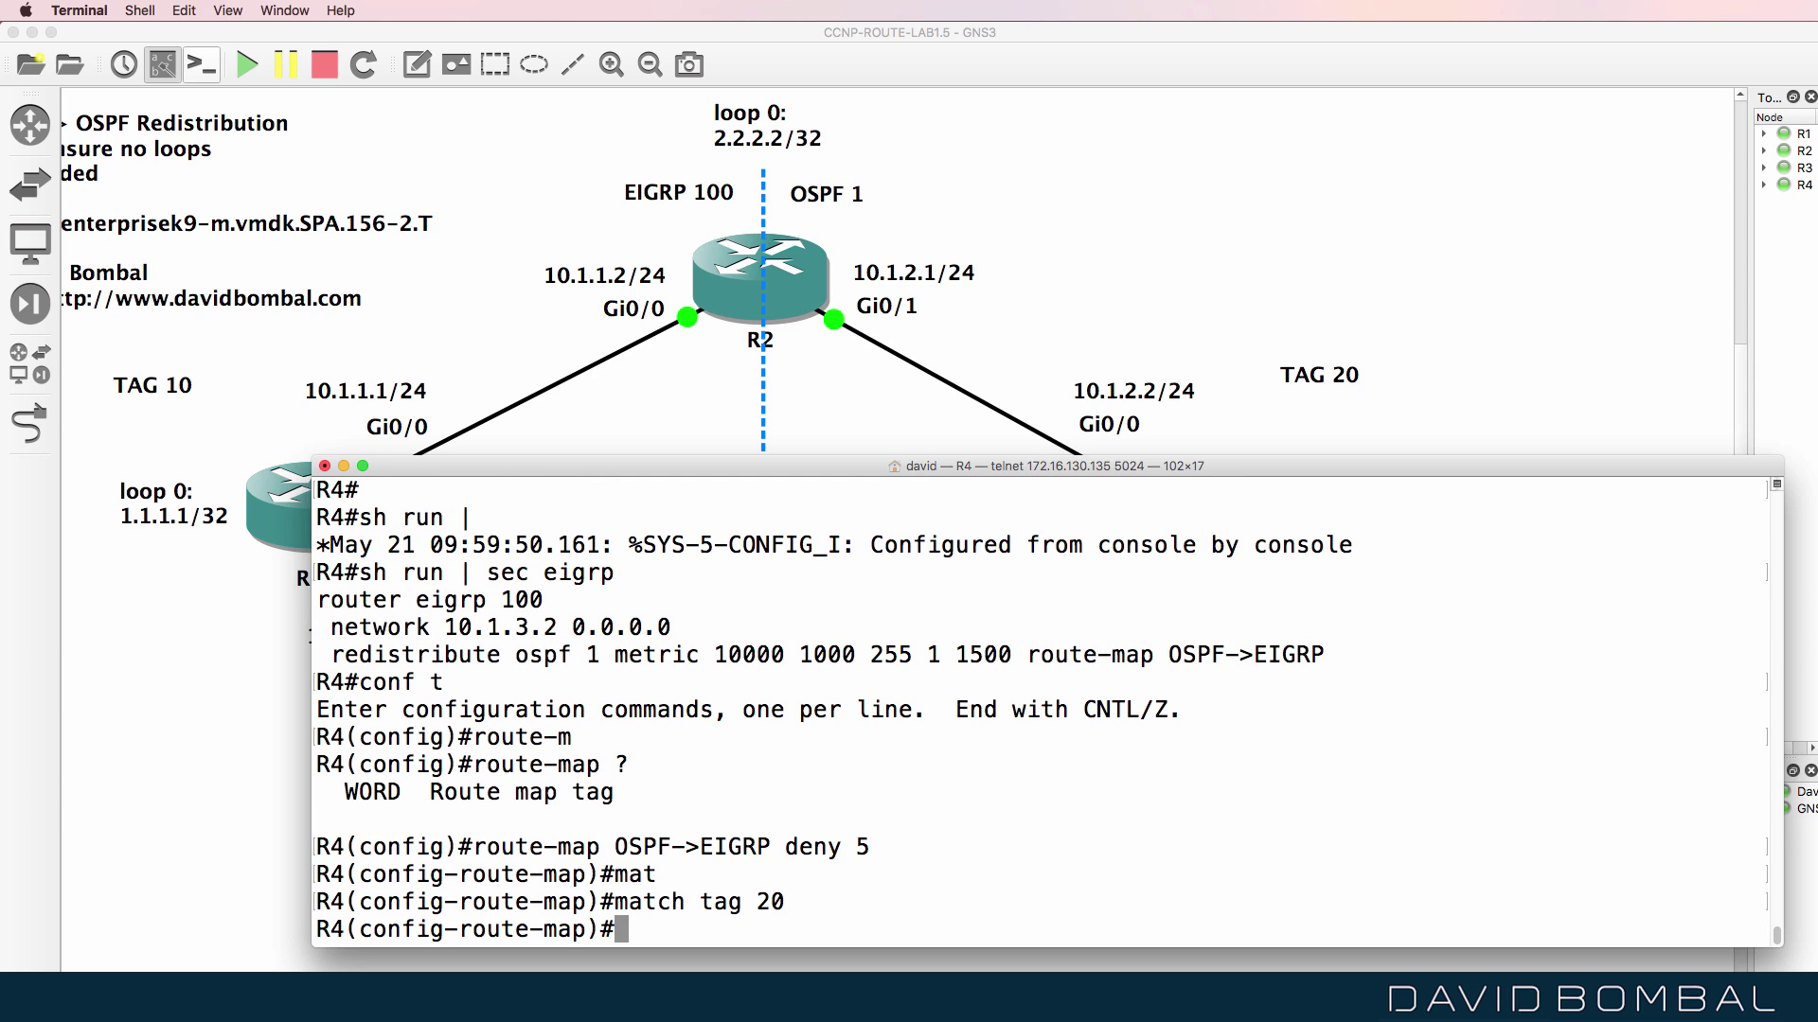
pyautogui.click(1061, 34)
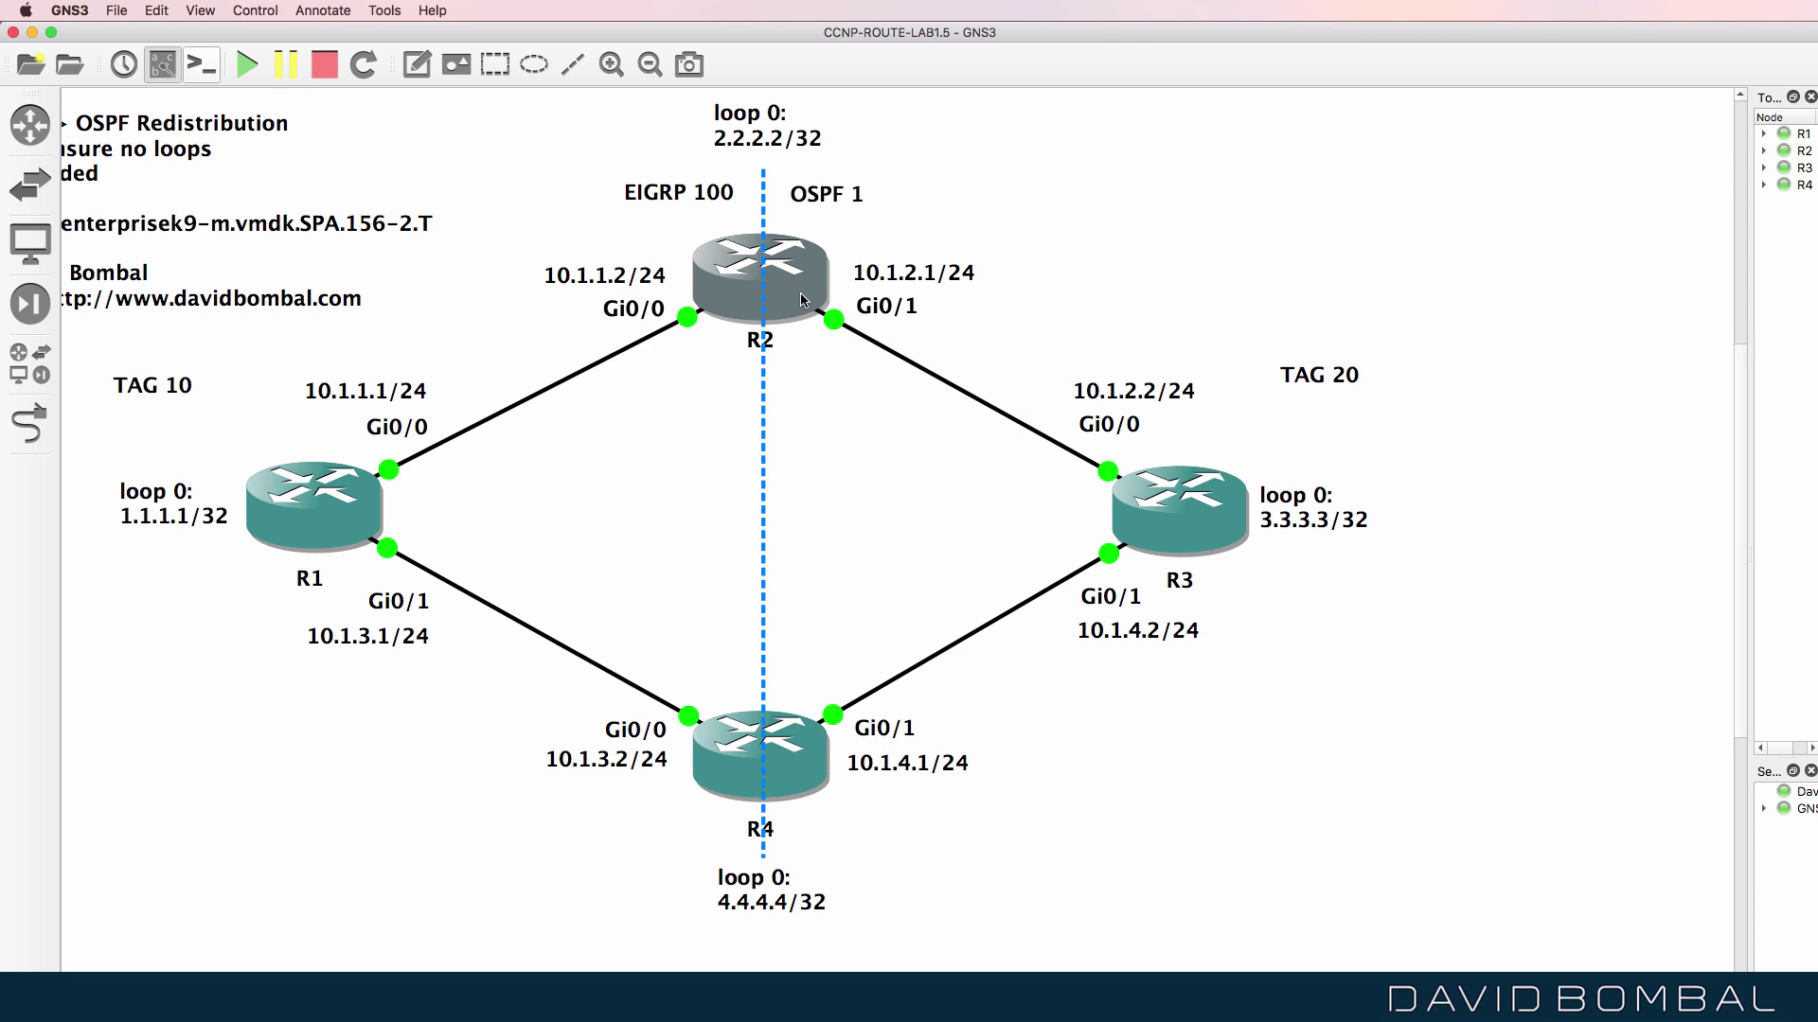
# Return to R4's terminal and exit the deny 5 route-map entry.
pyautogui.moveTo(801, 299)
pyautogui.moveTo(746, 315)
pyautogui.press('super+Tab')
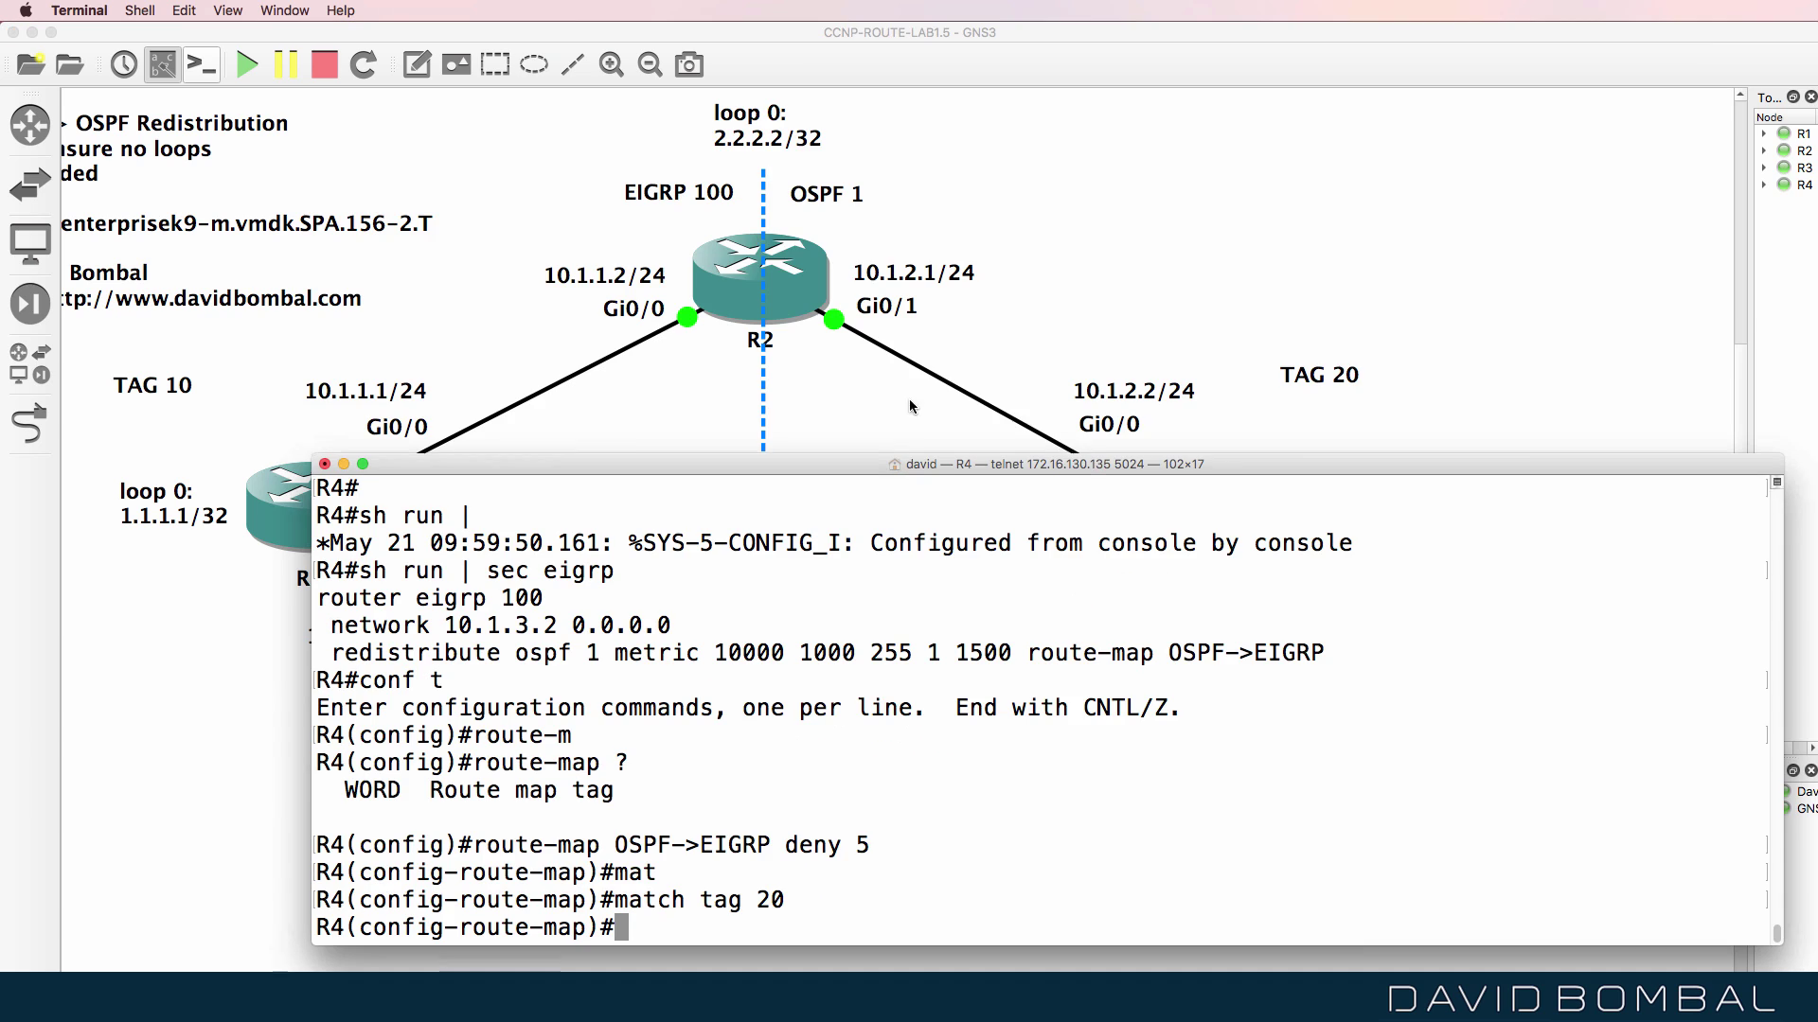
pyautogui.moveTo(910, 468); pyautogui.dragTo(917, 117)
pyautogui.moveTo(826, 535); pyautogui.dragTo(611, 545)
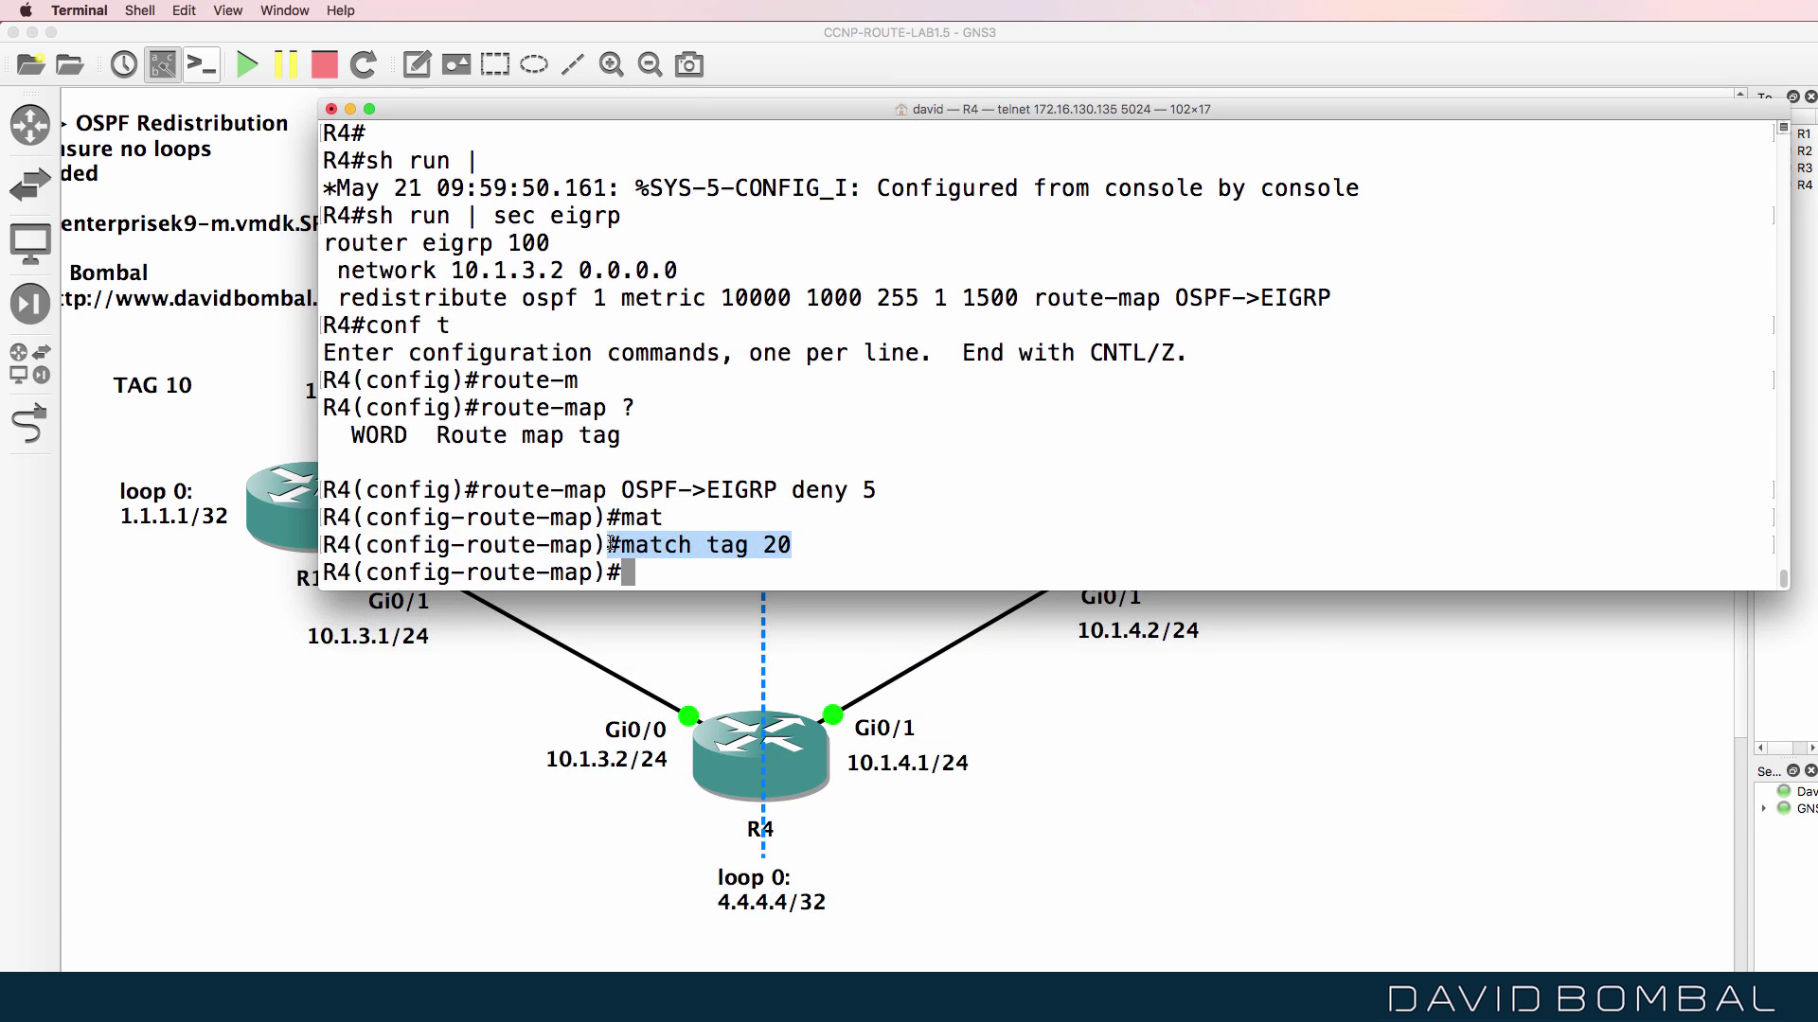
pyautogui.write('exit')
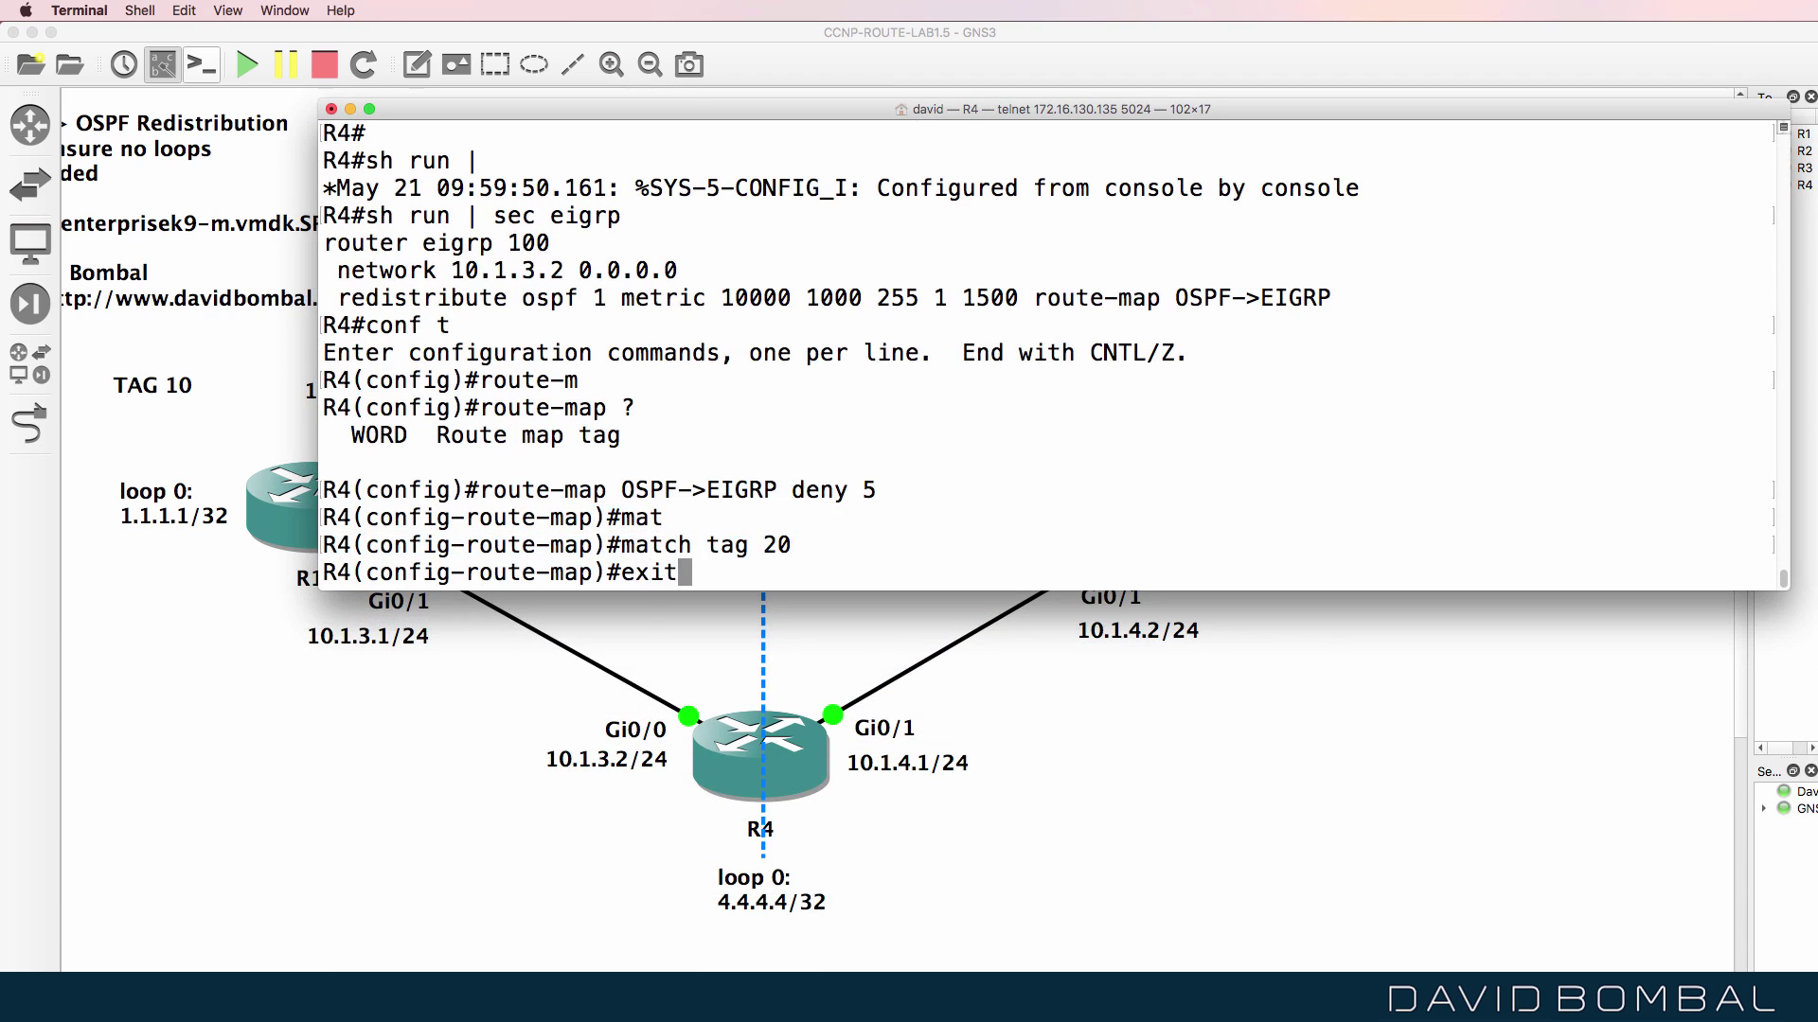
pyautogui.press('Return')
pyautogui.write('exit')
# Turn the recalled route-map line into 'route-map OSPF->EIGRP permit 10'.
pyautogui.press('Up')
pyautogui.press('Up')
pyautogui.press('Up')
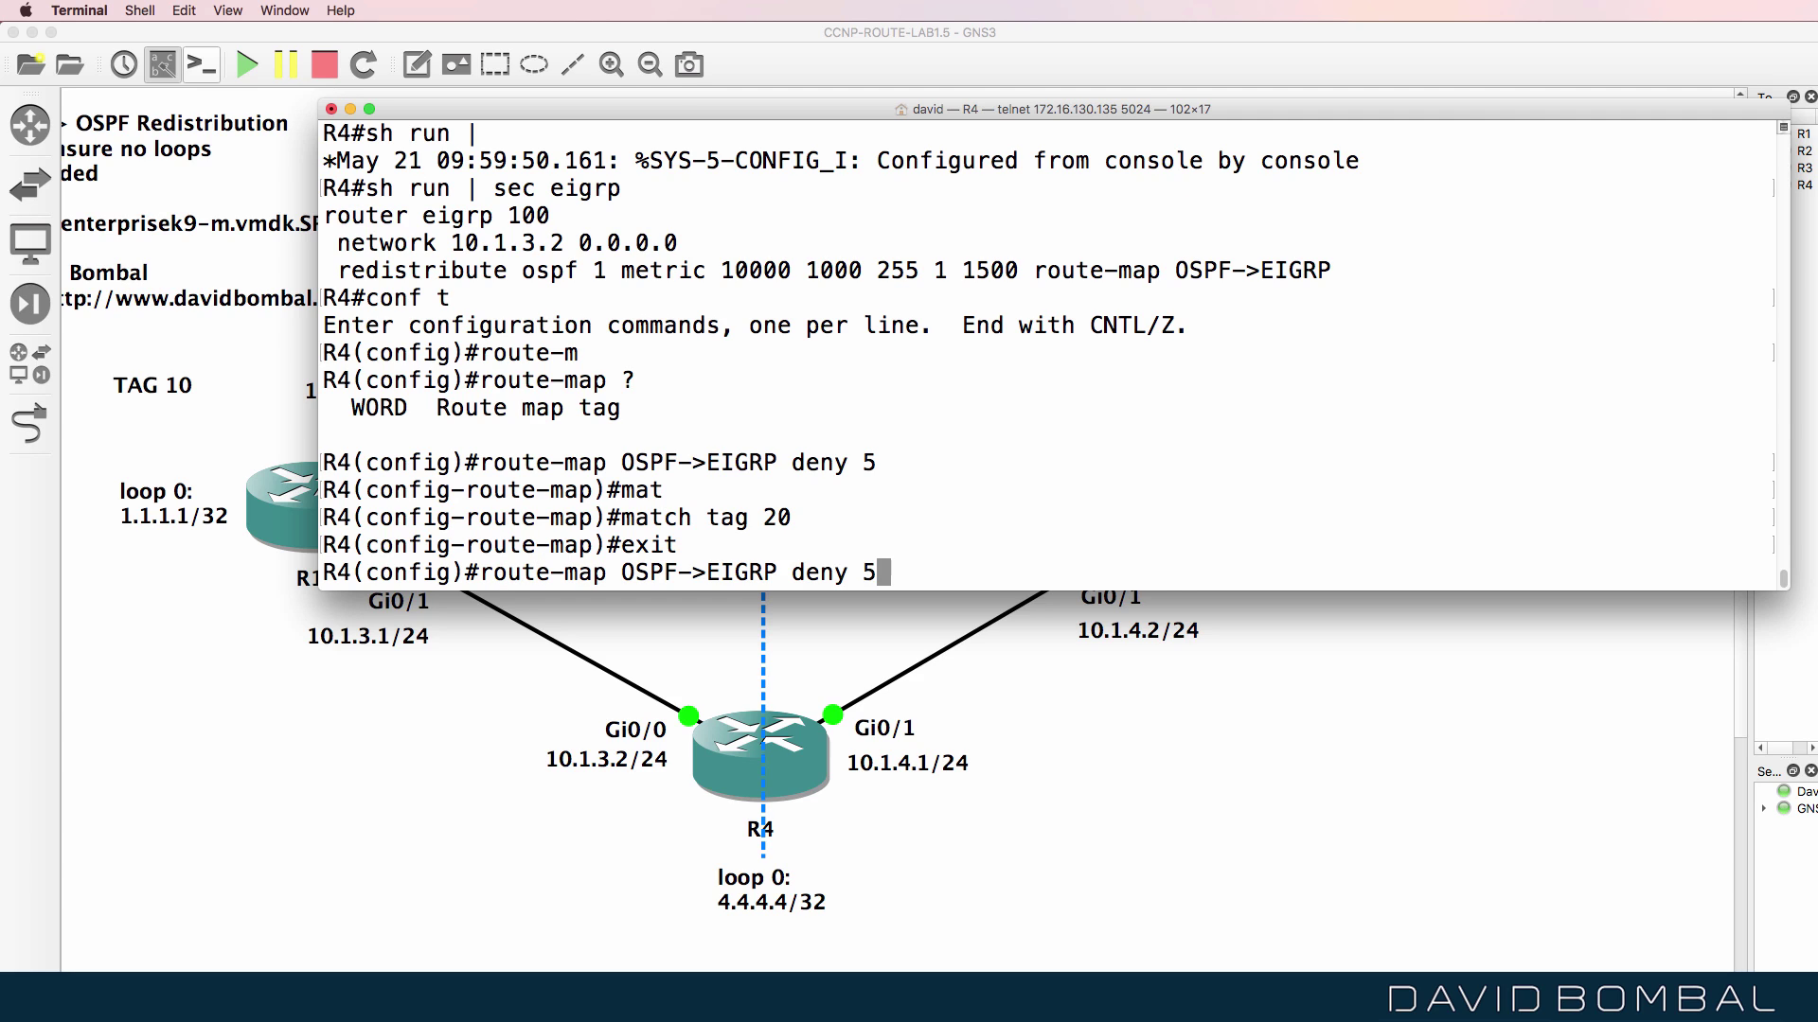
pyautogui.press('Left')
pyautogui.press('Left')
pyautogui.press('Left')
pyautogui.press('Delete')
pyautogui.press('BackSpace')
pyautogui.press('BackSpace')
pyautogui.press('BackSpace')
pyautogui.write('permit')
pyautogui.press('Delete')
pyautogui.write('10')
pyautogui.press('Return')
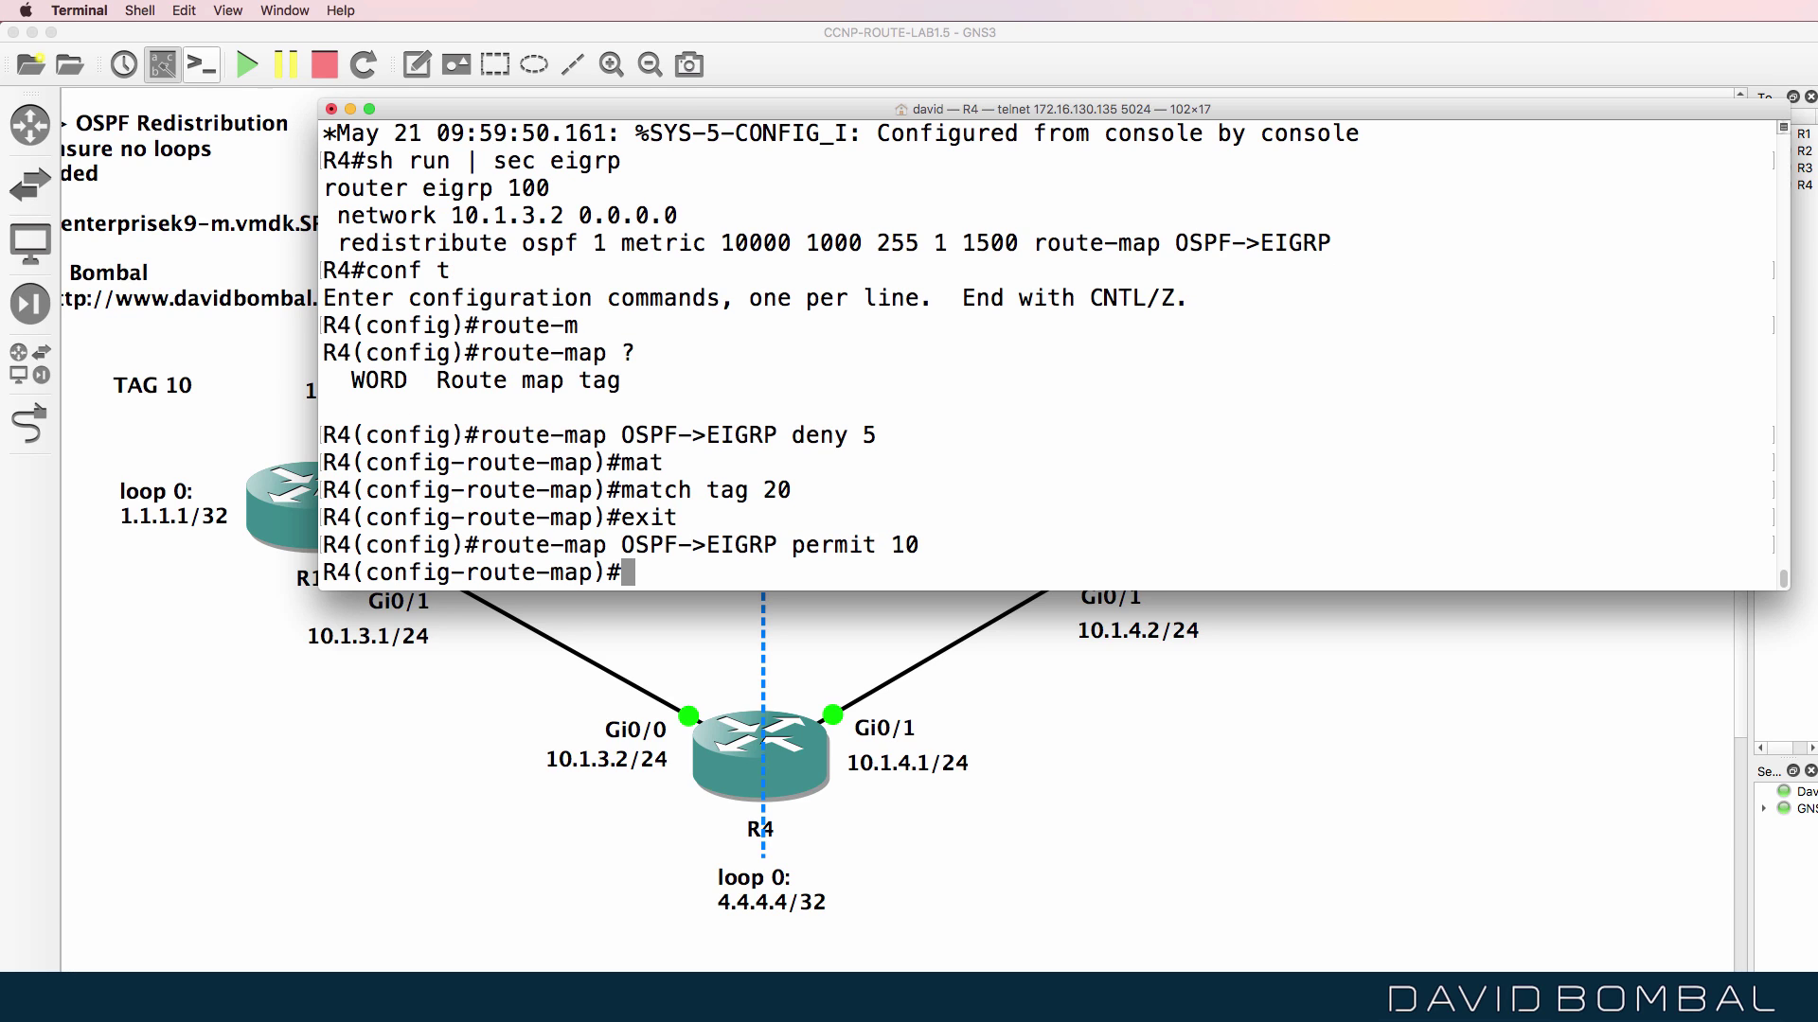
# Add 'set tag 10' to the permit 10 entry.
pyautogui.write('set')
pyautogui.press('Tab')
pyautogui.write('ta1')
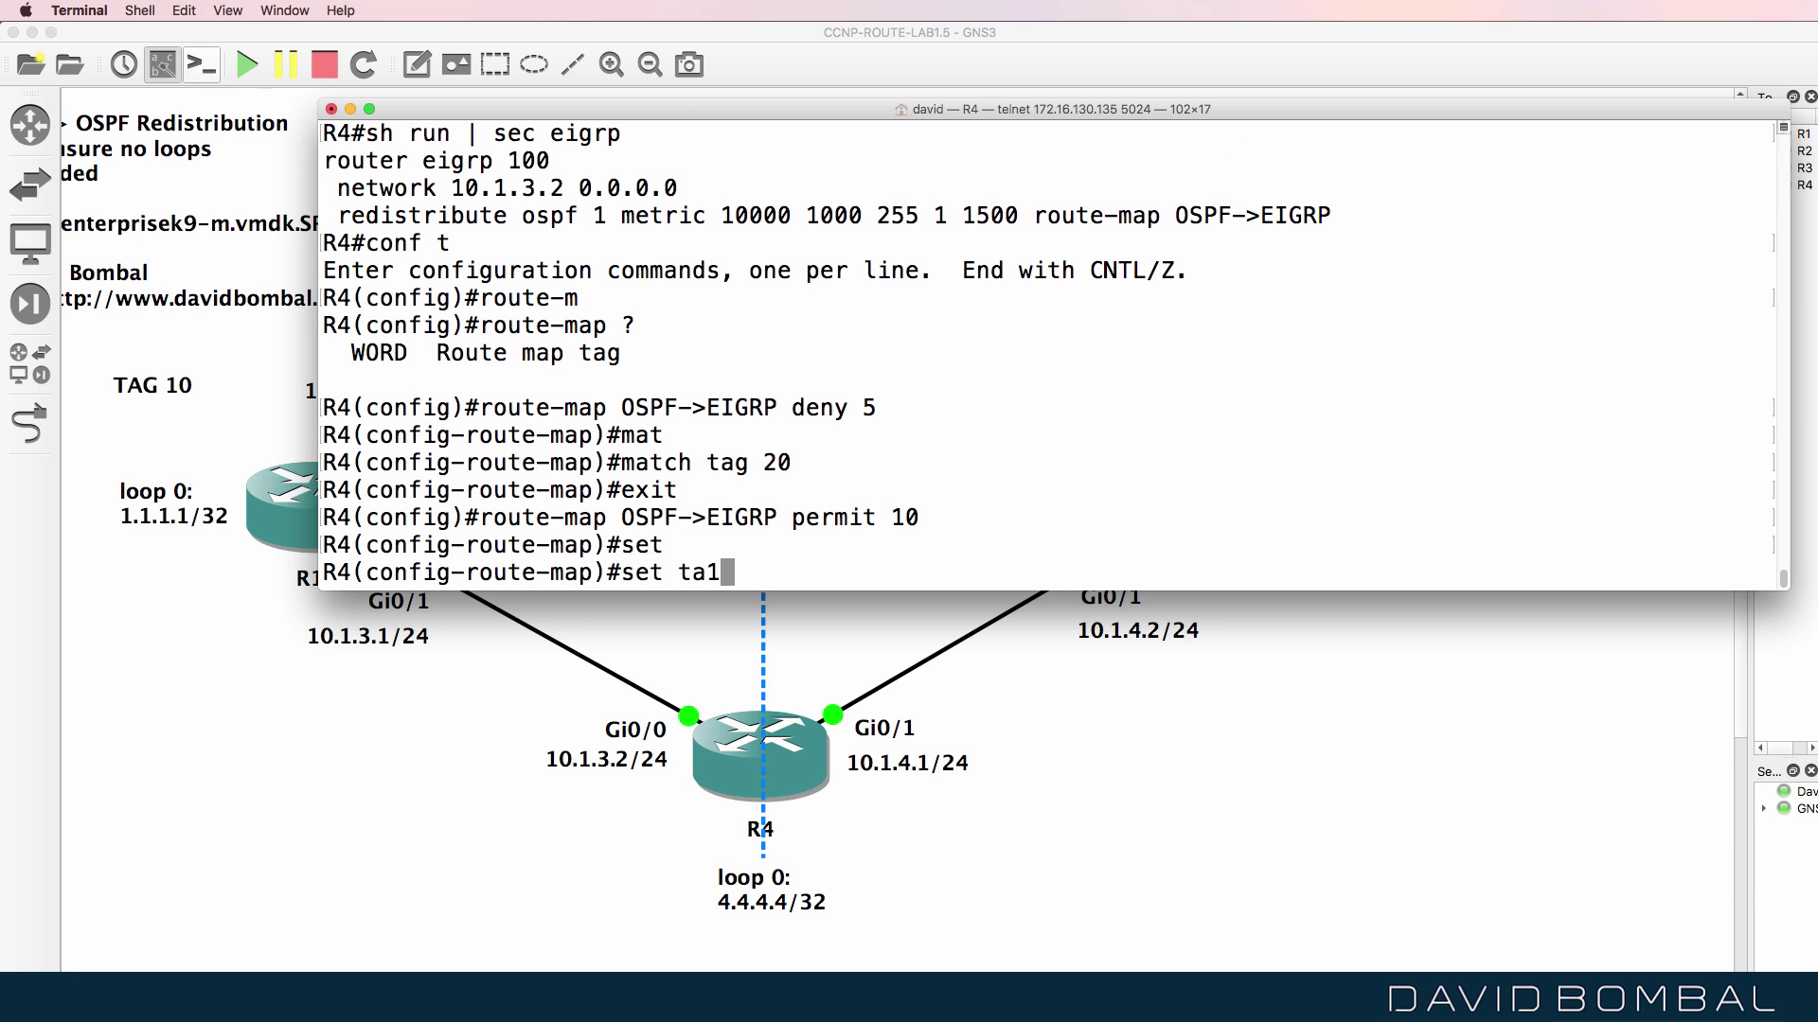
pyautogui.press('BackSpace')
pyautogui.write('g 10')
pyautogui.press('Return')
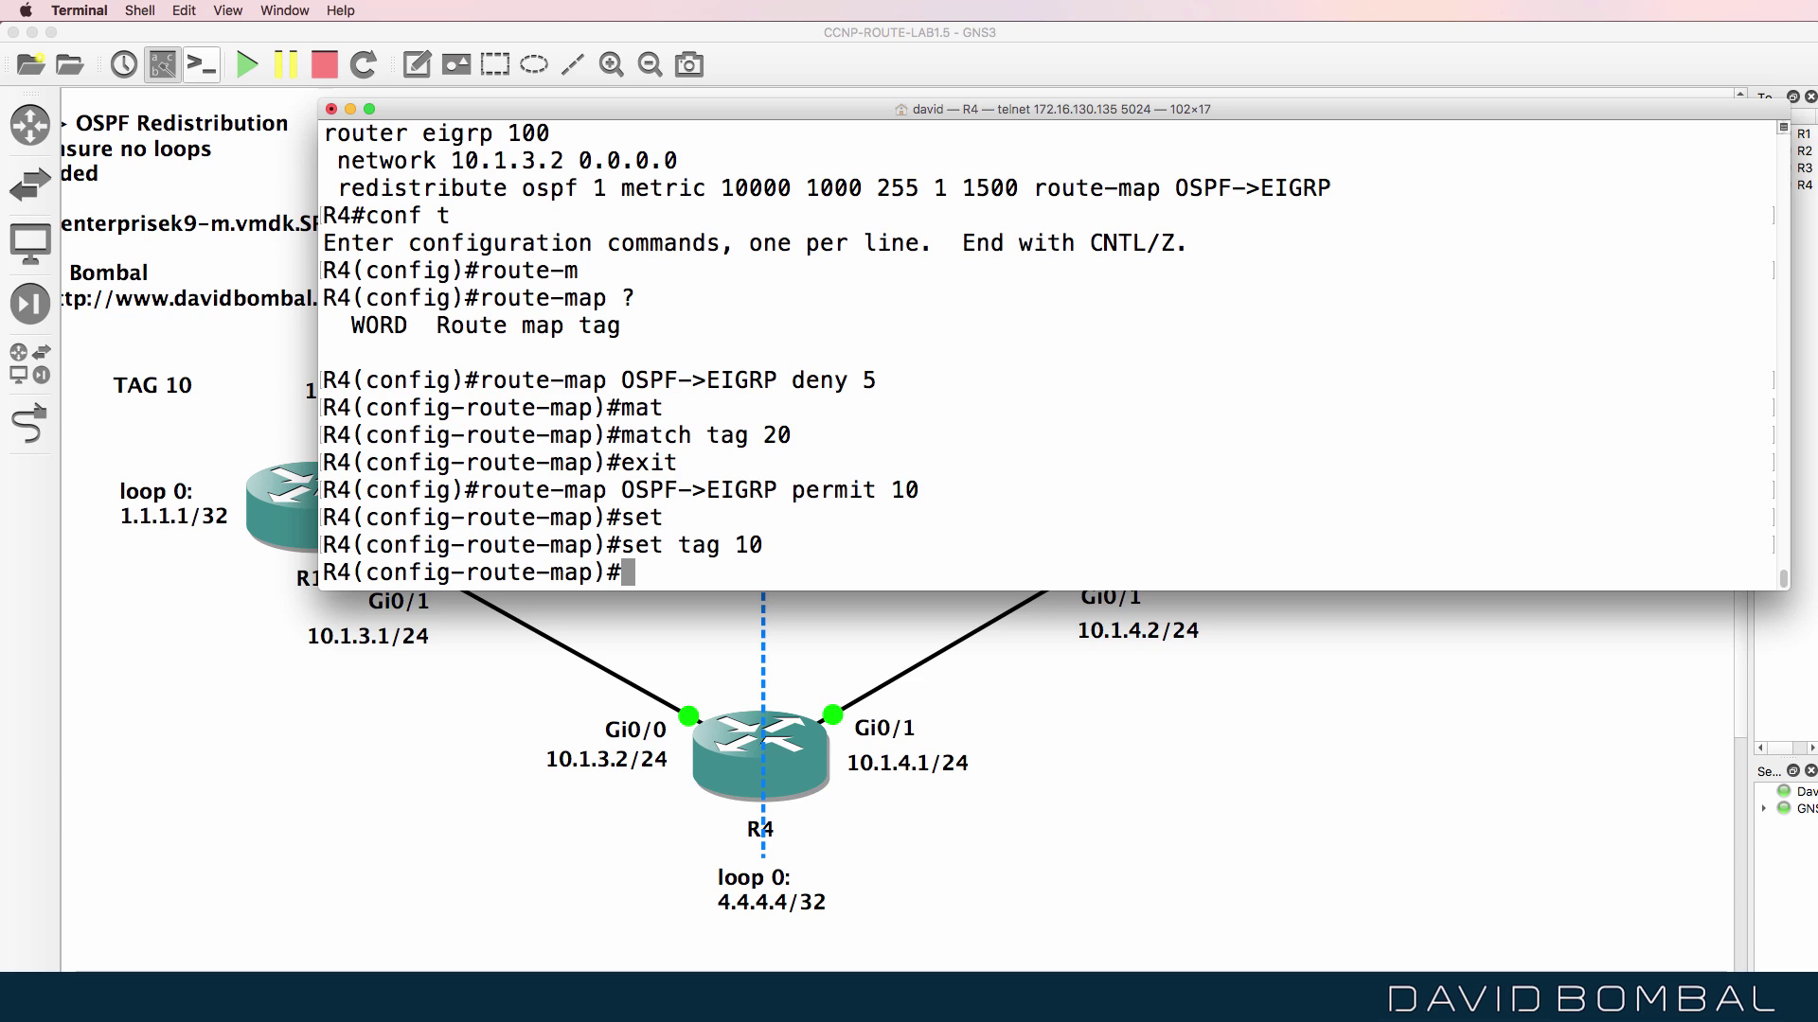
# Bring up the GNS3 topology and select the TAG 10 note beside R1.
pyautogui.click(1090, 697)
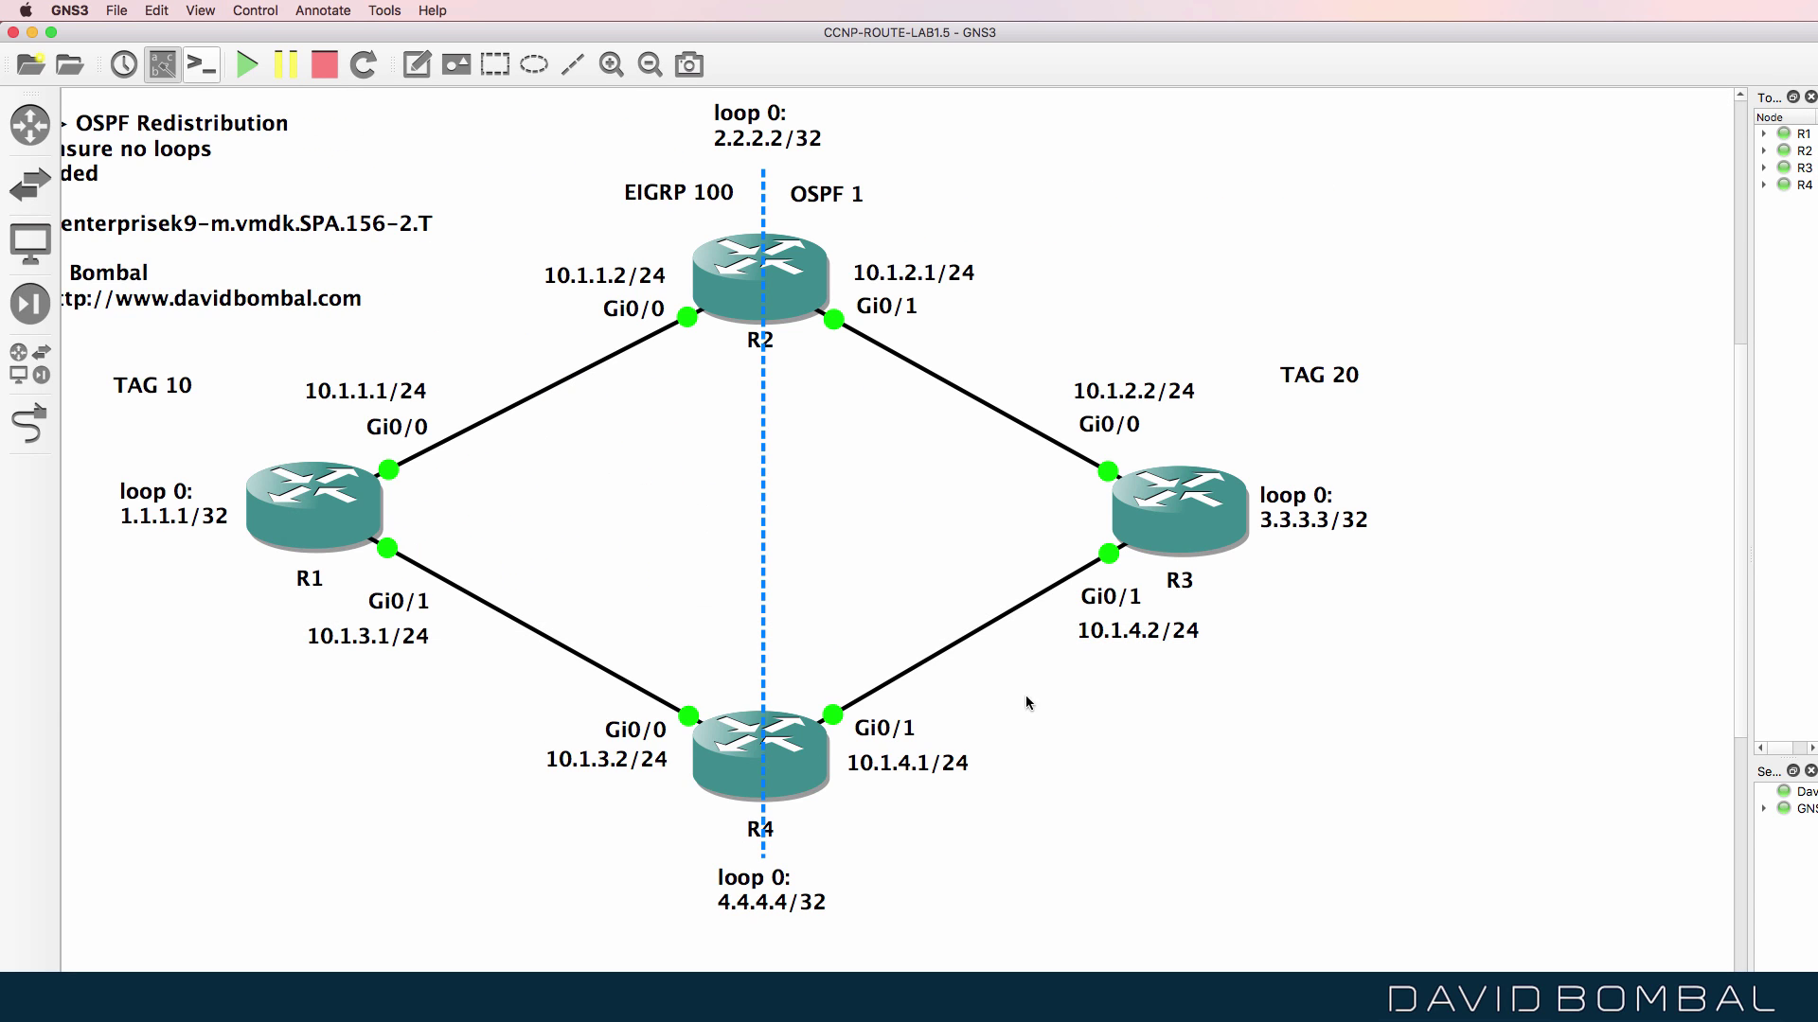
pyautogui.click(161, 390)
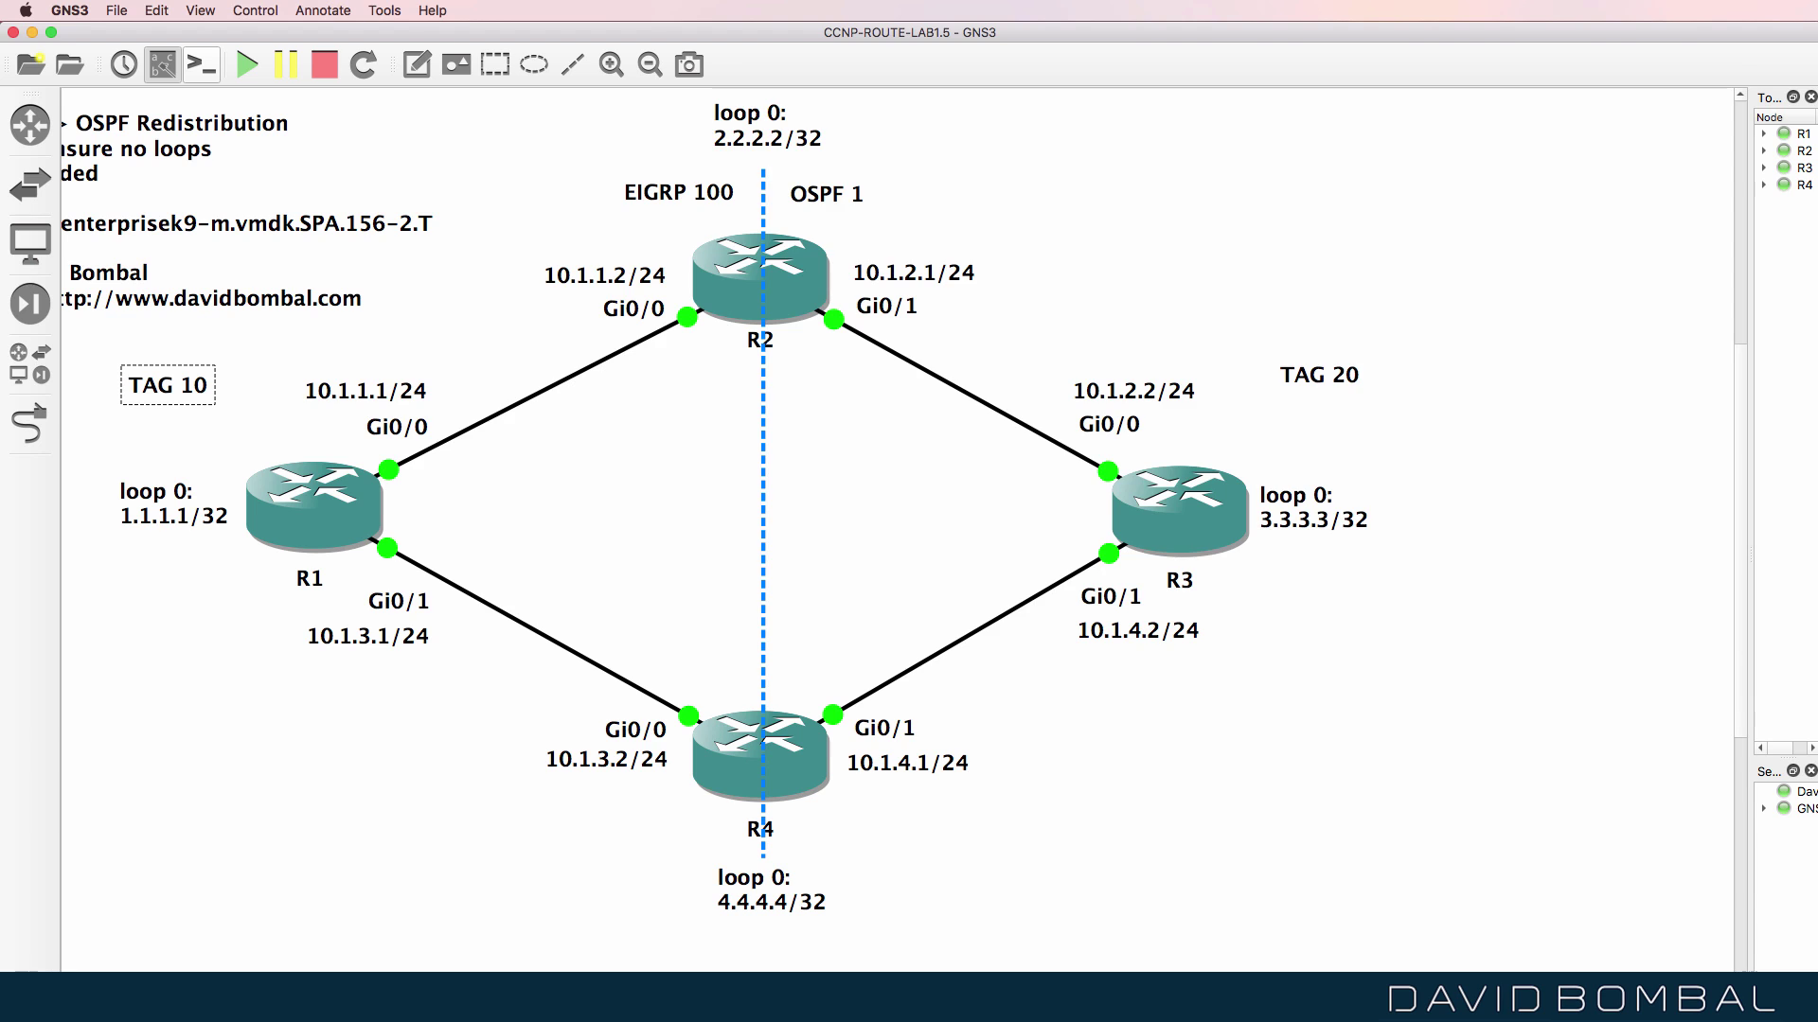
pyautogui.press('super+Tab')
# Leave configuration on R4 and jump through 'sh run' to the EIGRP section with /eigrp.
pyautogui.write('end')
pyautogui.press('Return')
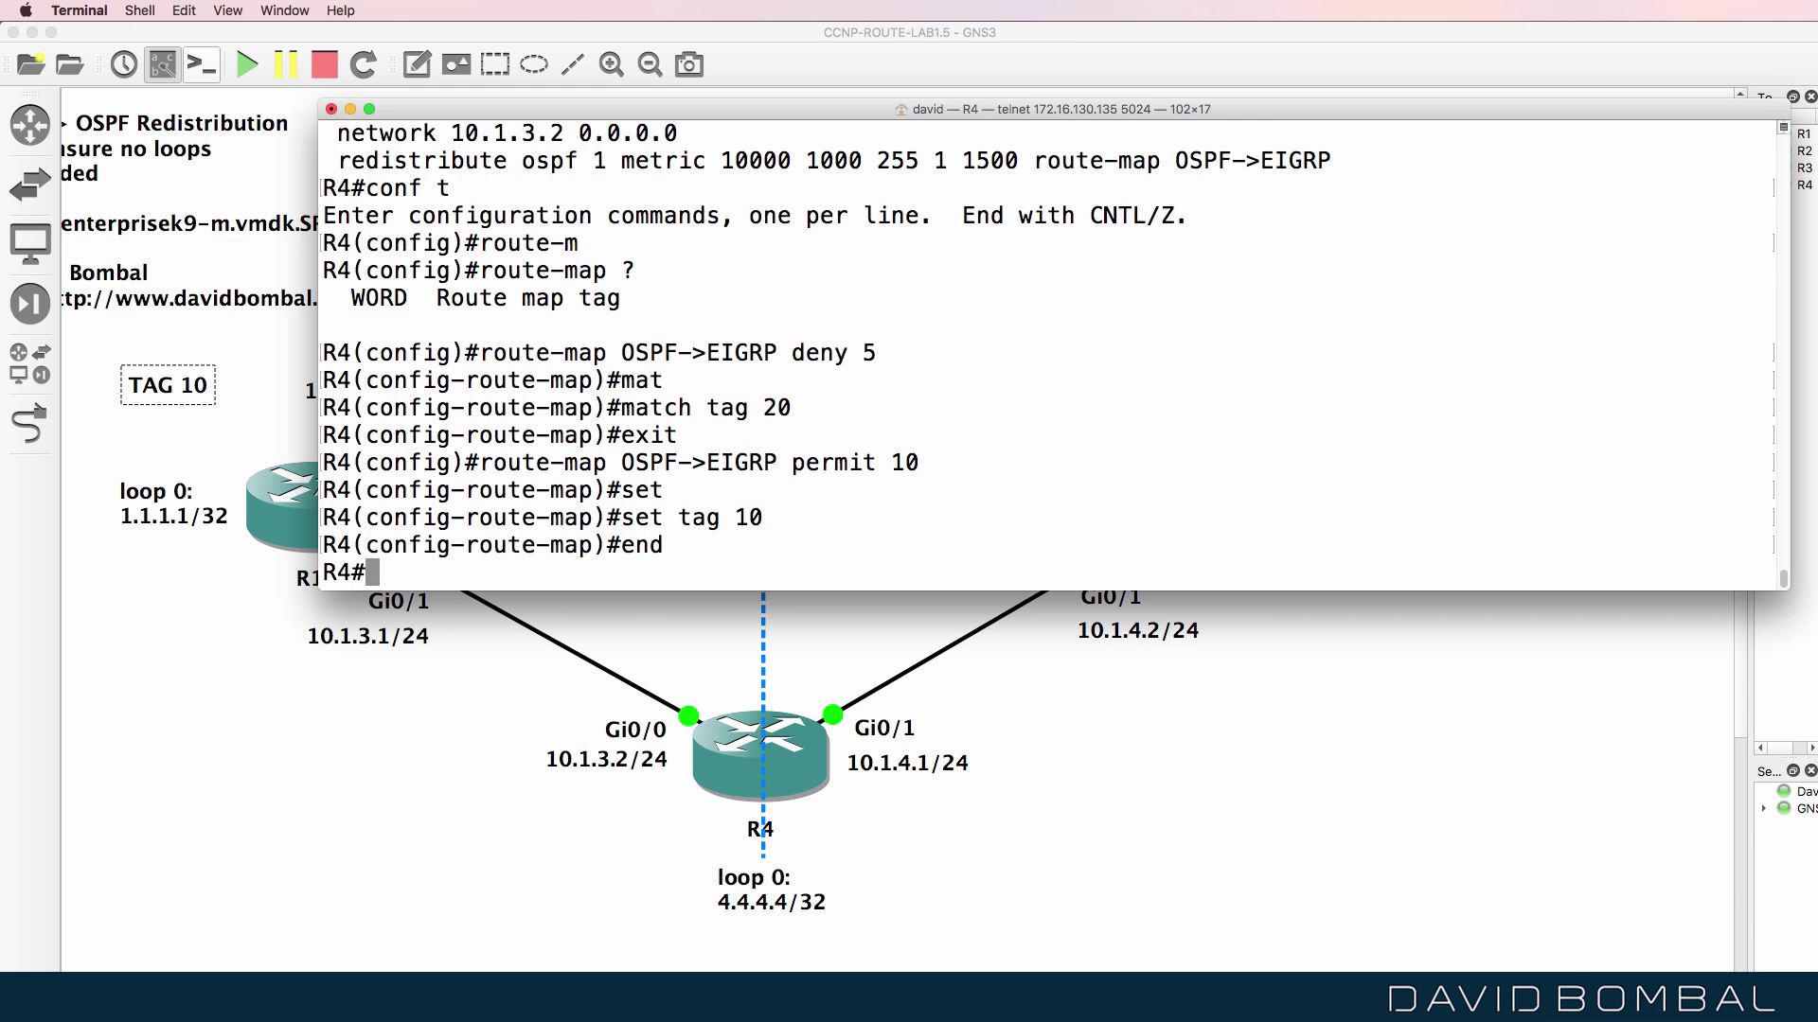
pyautogui.press('Return')
pyautogui.write('sh run')
pyautogui.press('Return')
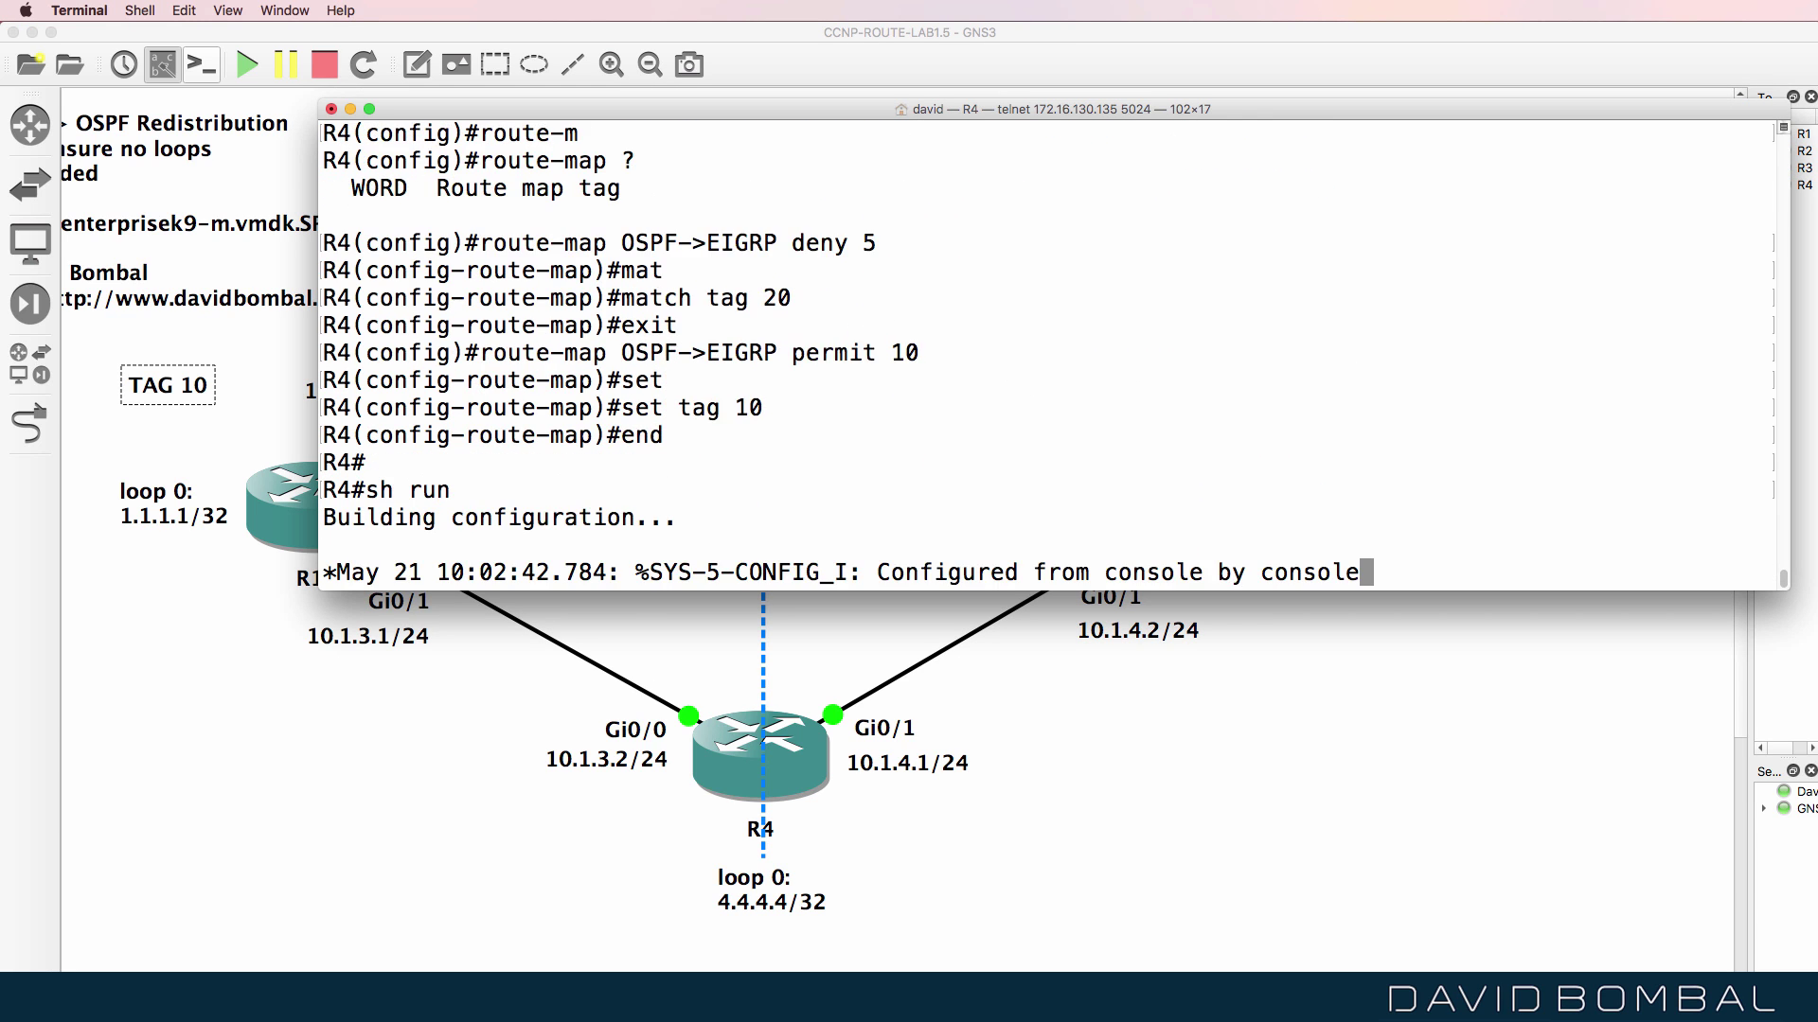
pyautogui.write('/eigrp')
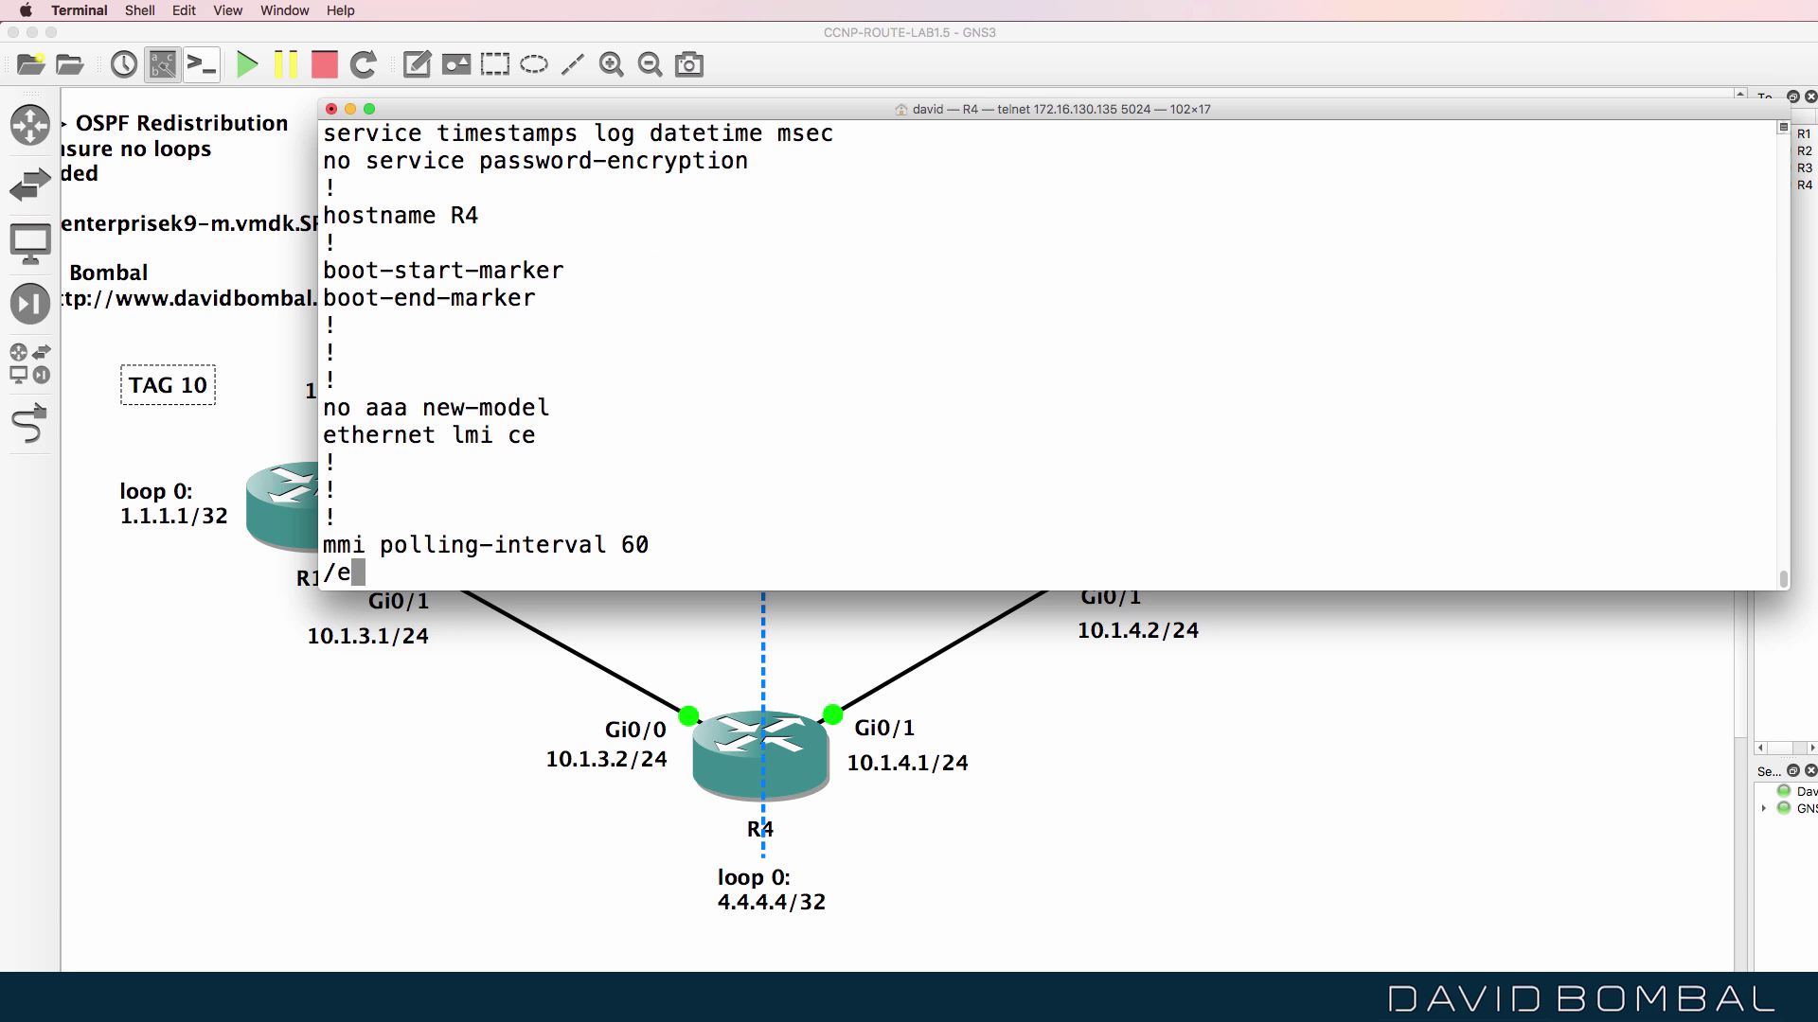
pyautogui.press('Return')
pyautogui.scroll(5, 805, 275)
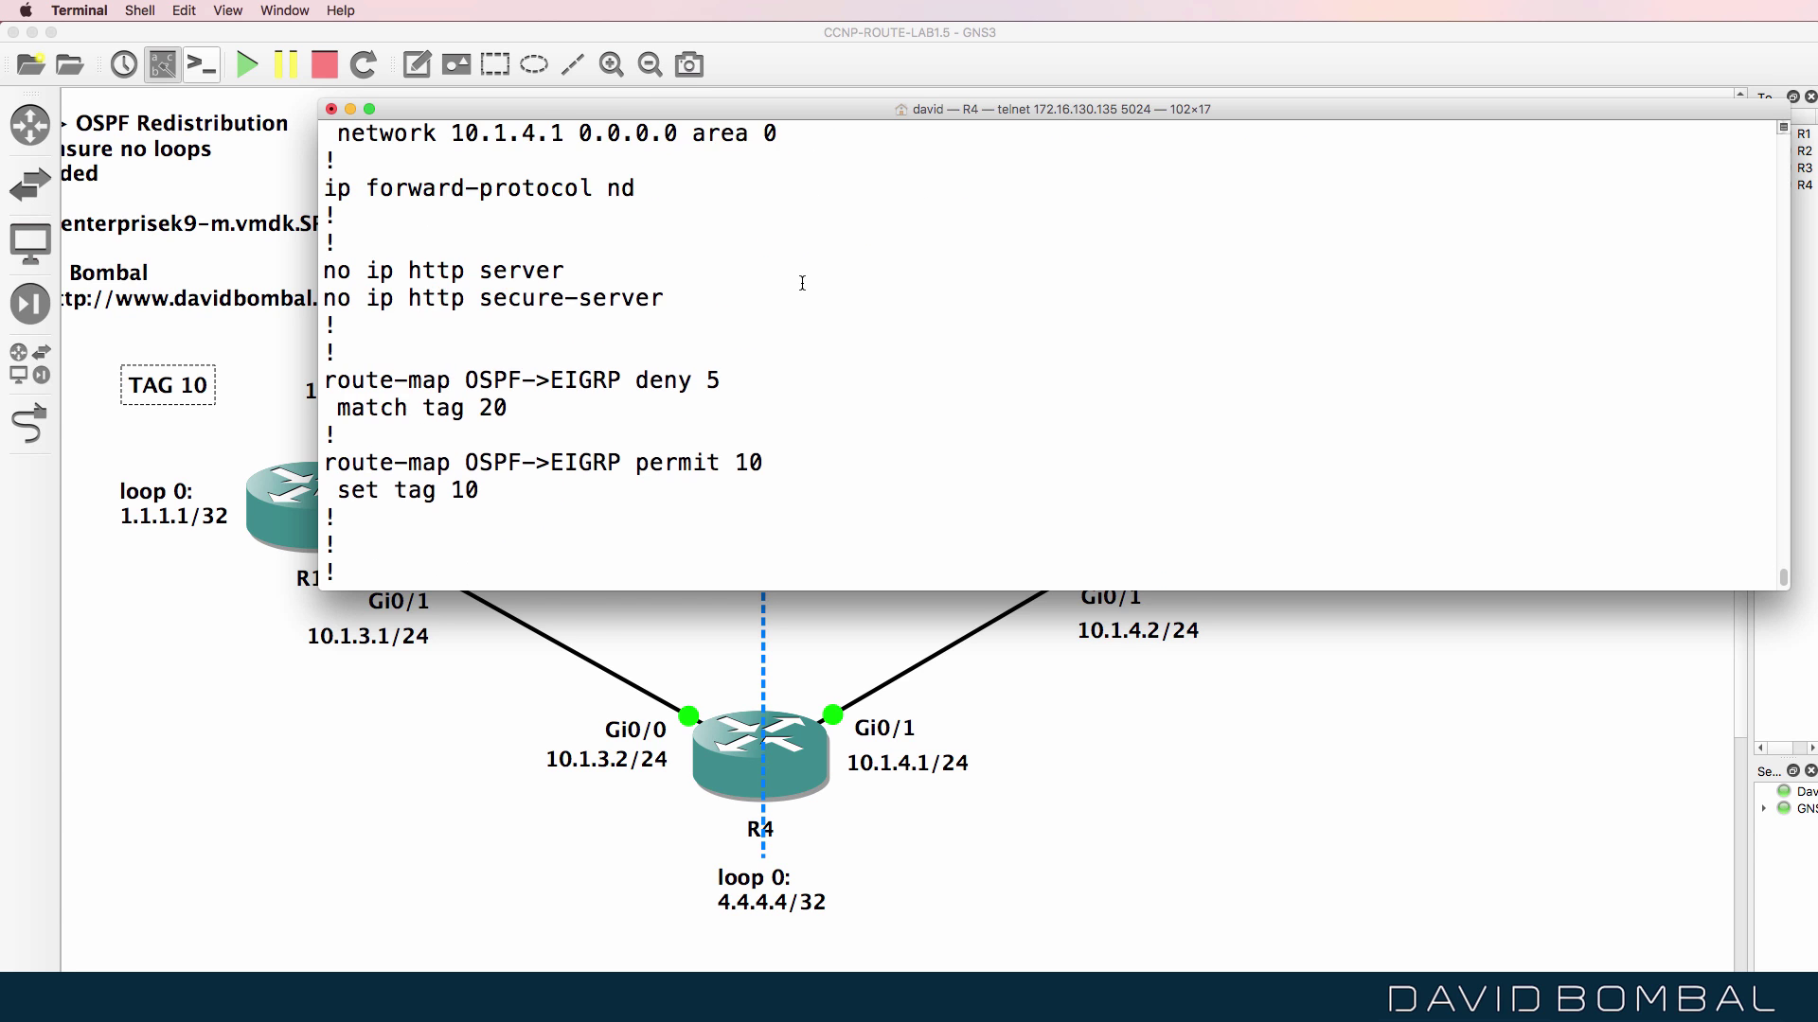
# Enlarge R4's console and select the OSPF->EIGRP route-map lines for copying.
pyautogui.moveTo(791, 589); pyautogui.dragTo(790, 838)
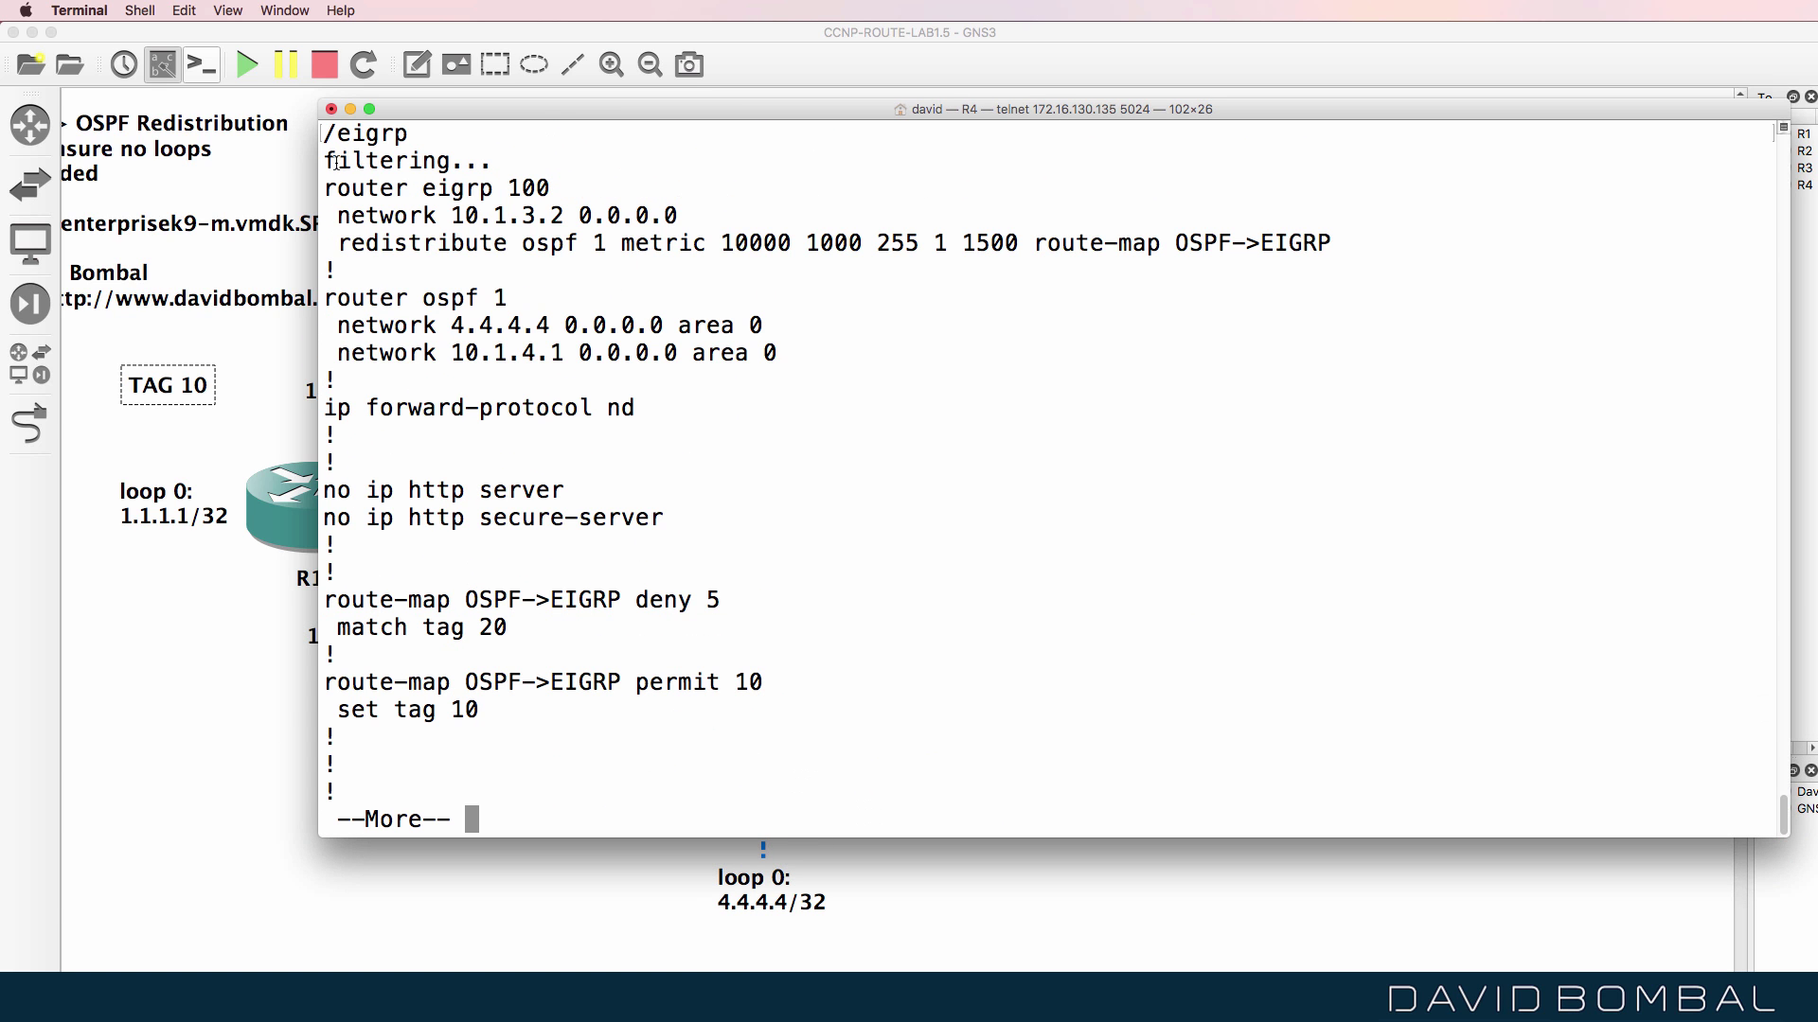
pyautogui.moveTo(325, 180); pyautogui.dragTo(1369, 269)
pyautogui.moveTo(325, 598); pyautogui.dragTo(678, 724)
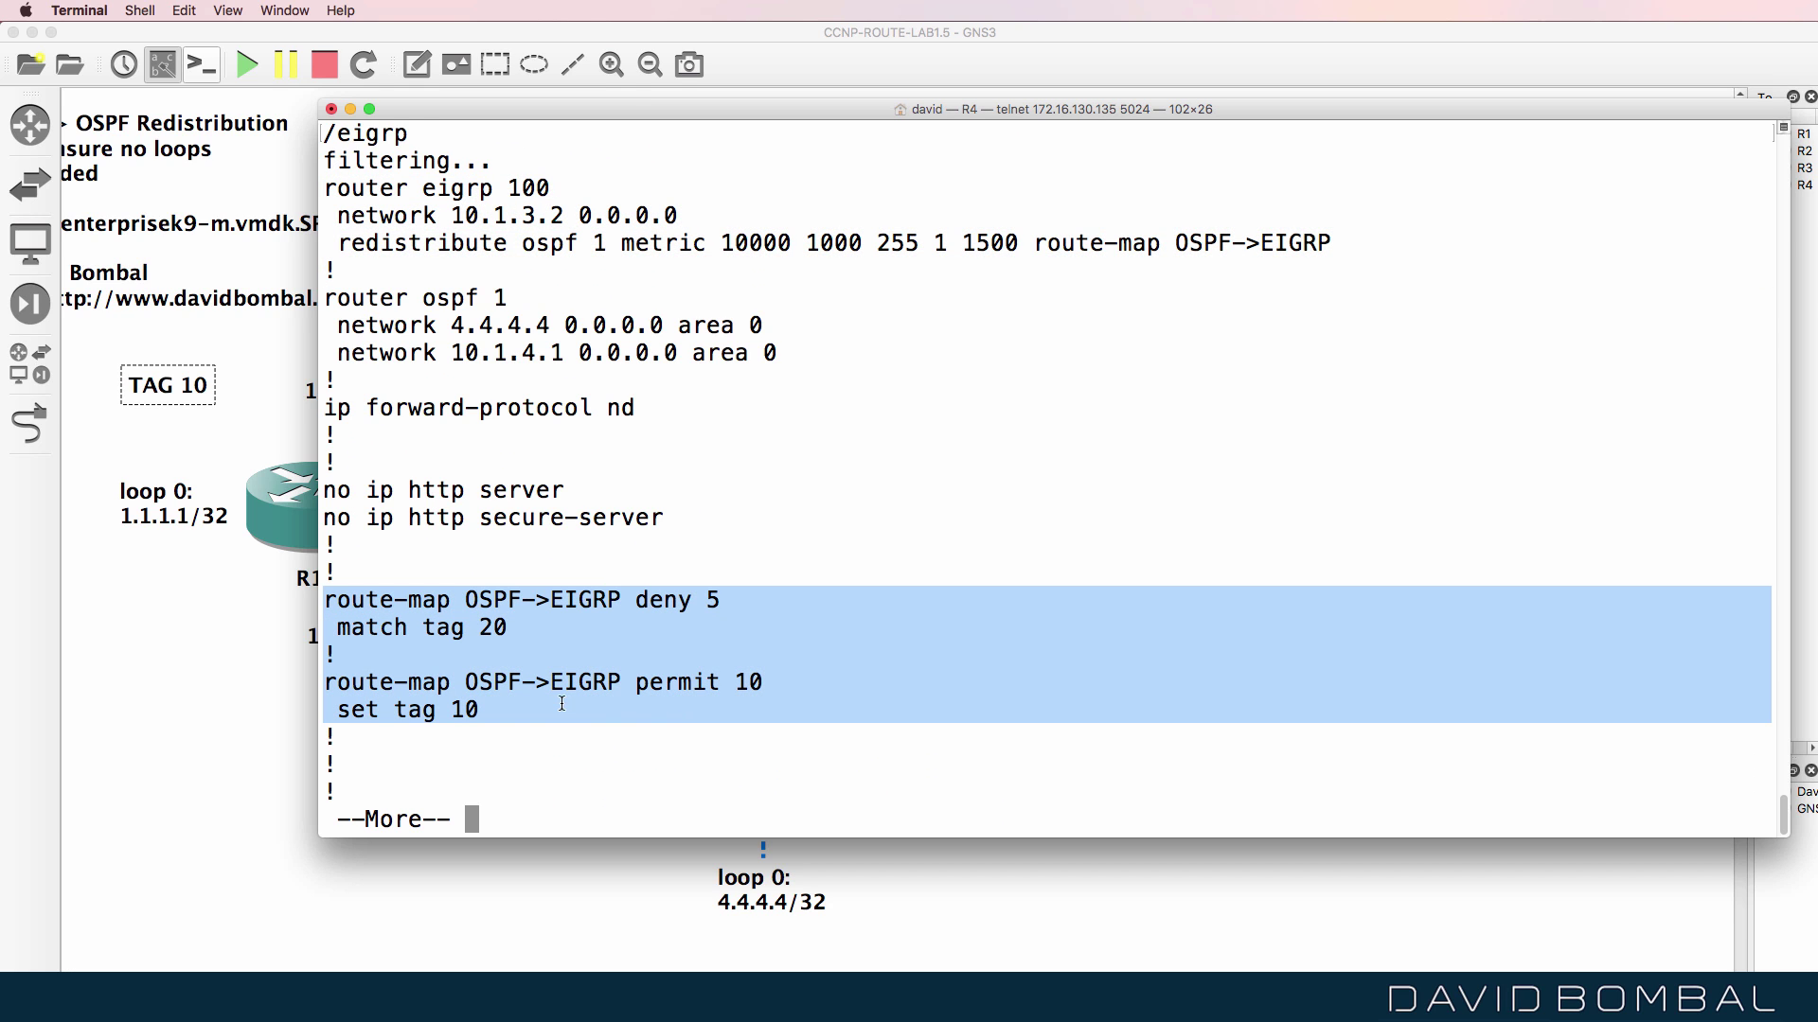
pyautogui.moveTo(560, 705); pyautogui.dragTo(194, 581)
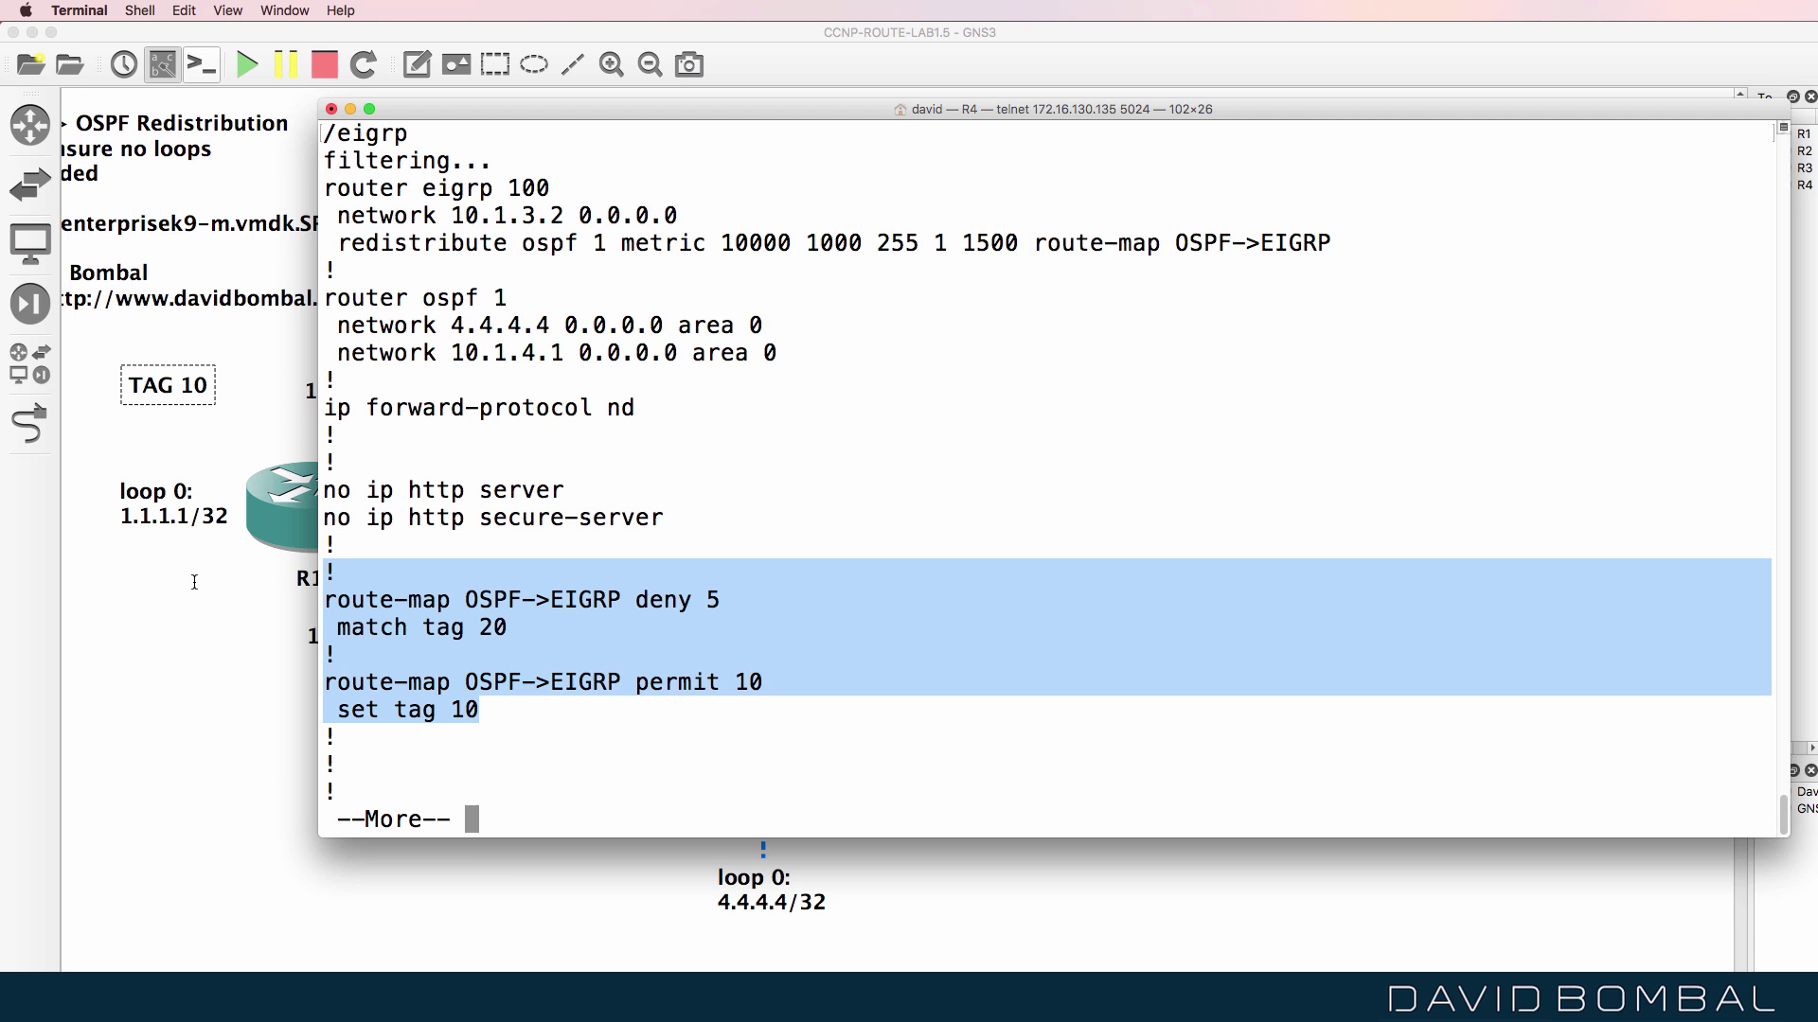
pyautogui.rightClick(479, 648)
# Copy R4's route-map lines and paste them into R2's global configuration.
pyautogui.click(514, 750)
pyautogui.press('super+grave')
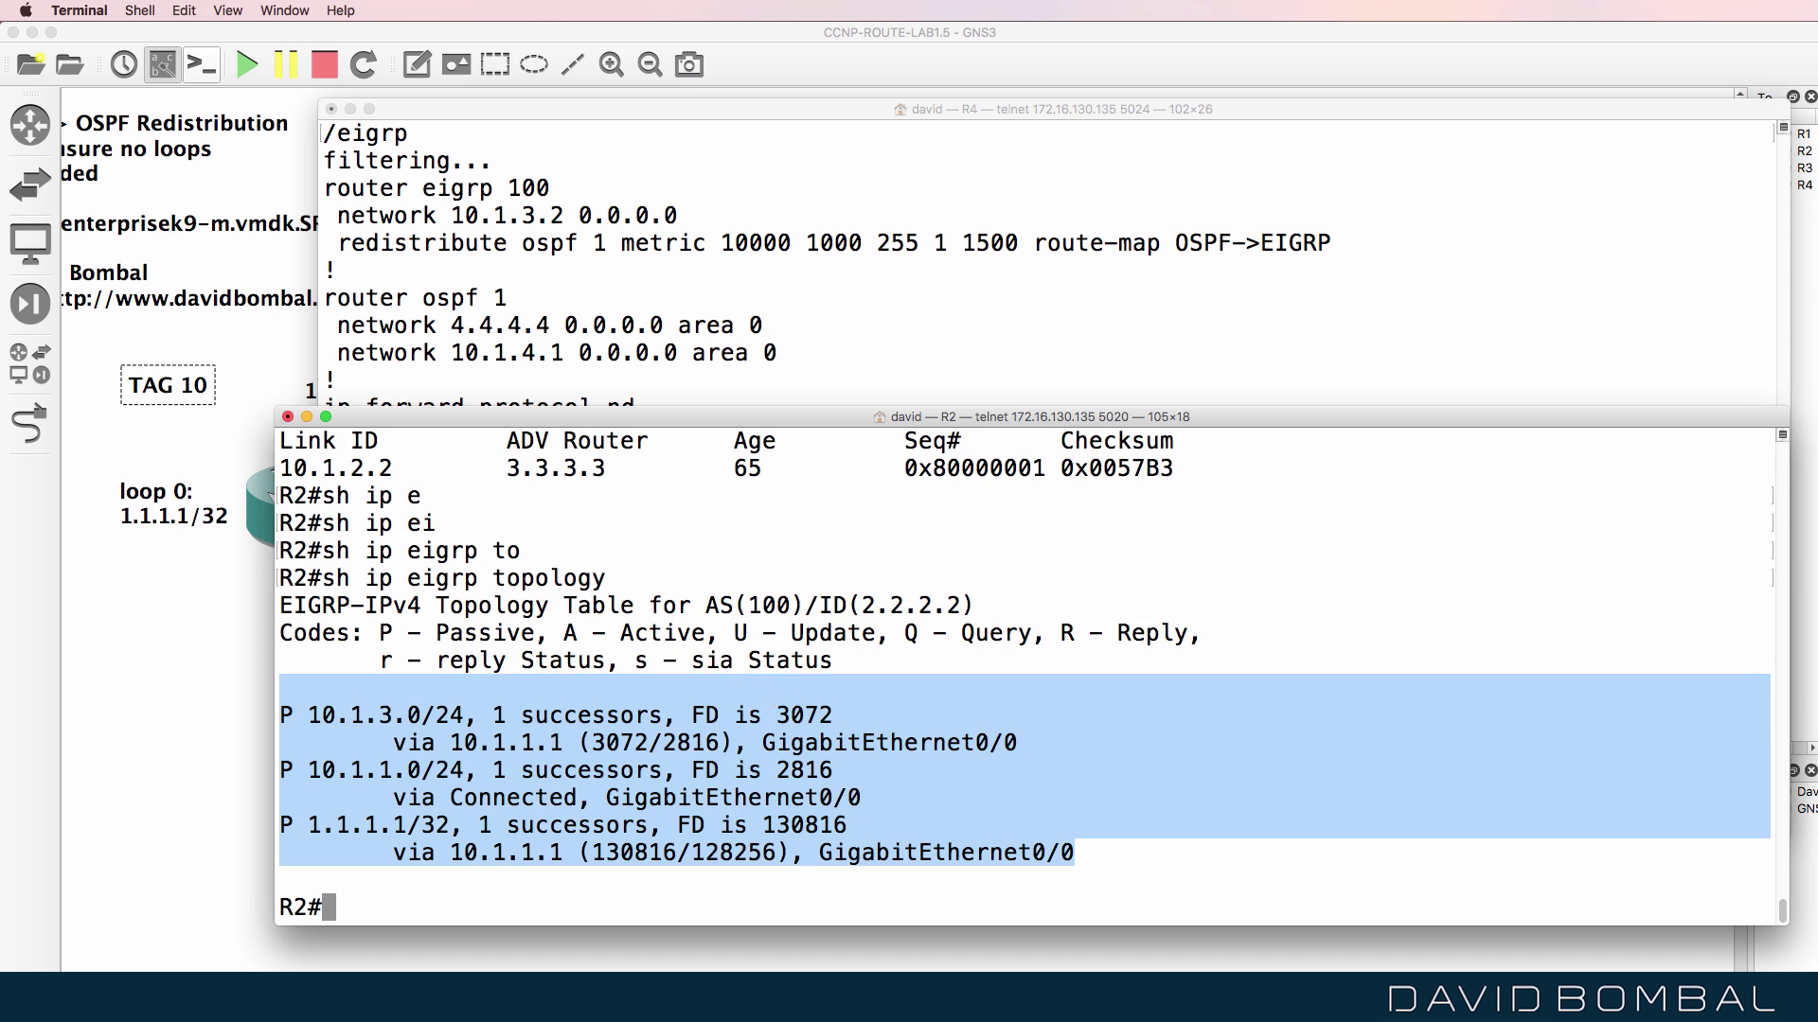
pyautogui.press('Return')
pyautogui.press('Return')
pyautogui.write('conf t')
pyautogui.press('Return')
pyautogui.press('super+v')
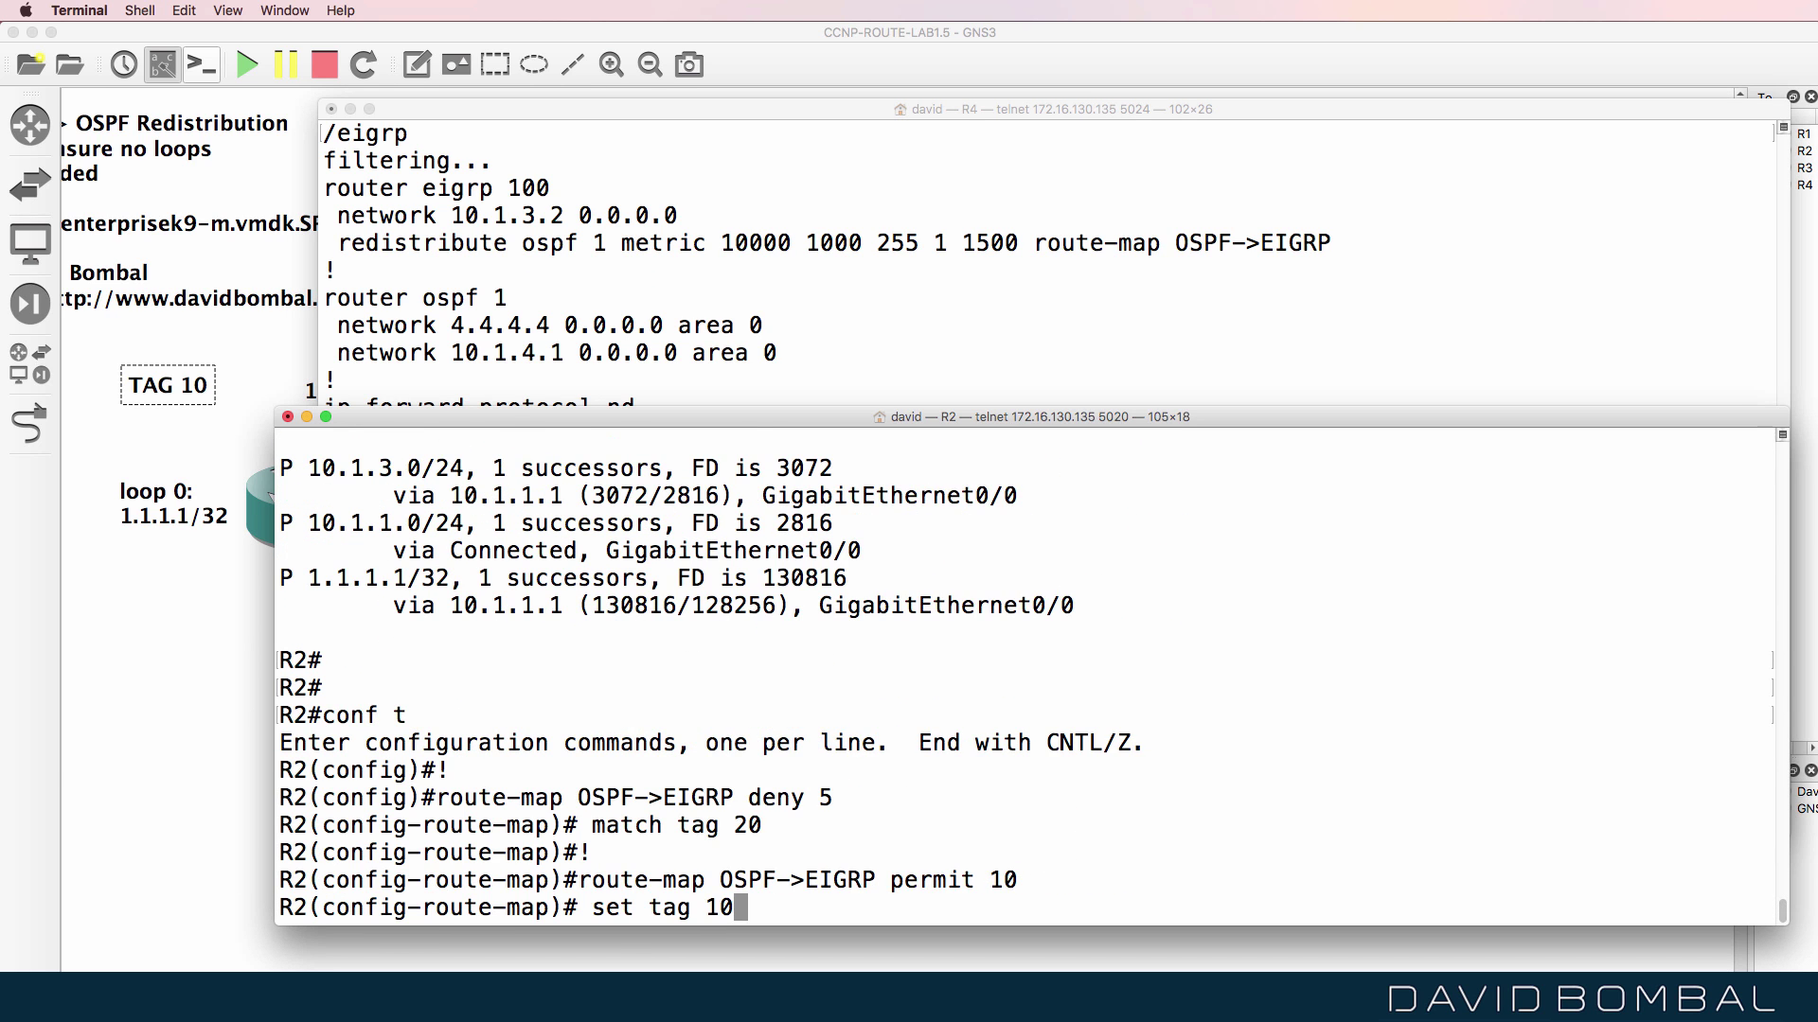
# Copy R4's redistribute ospf line and apply it under R2's router eigrp 100.
pyautogui.click(1333, 275)
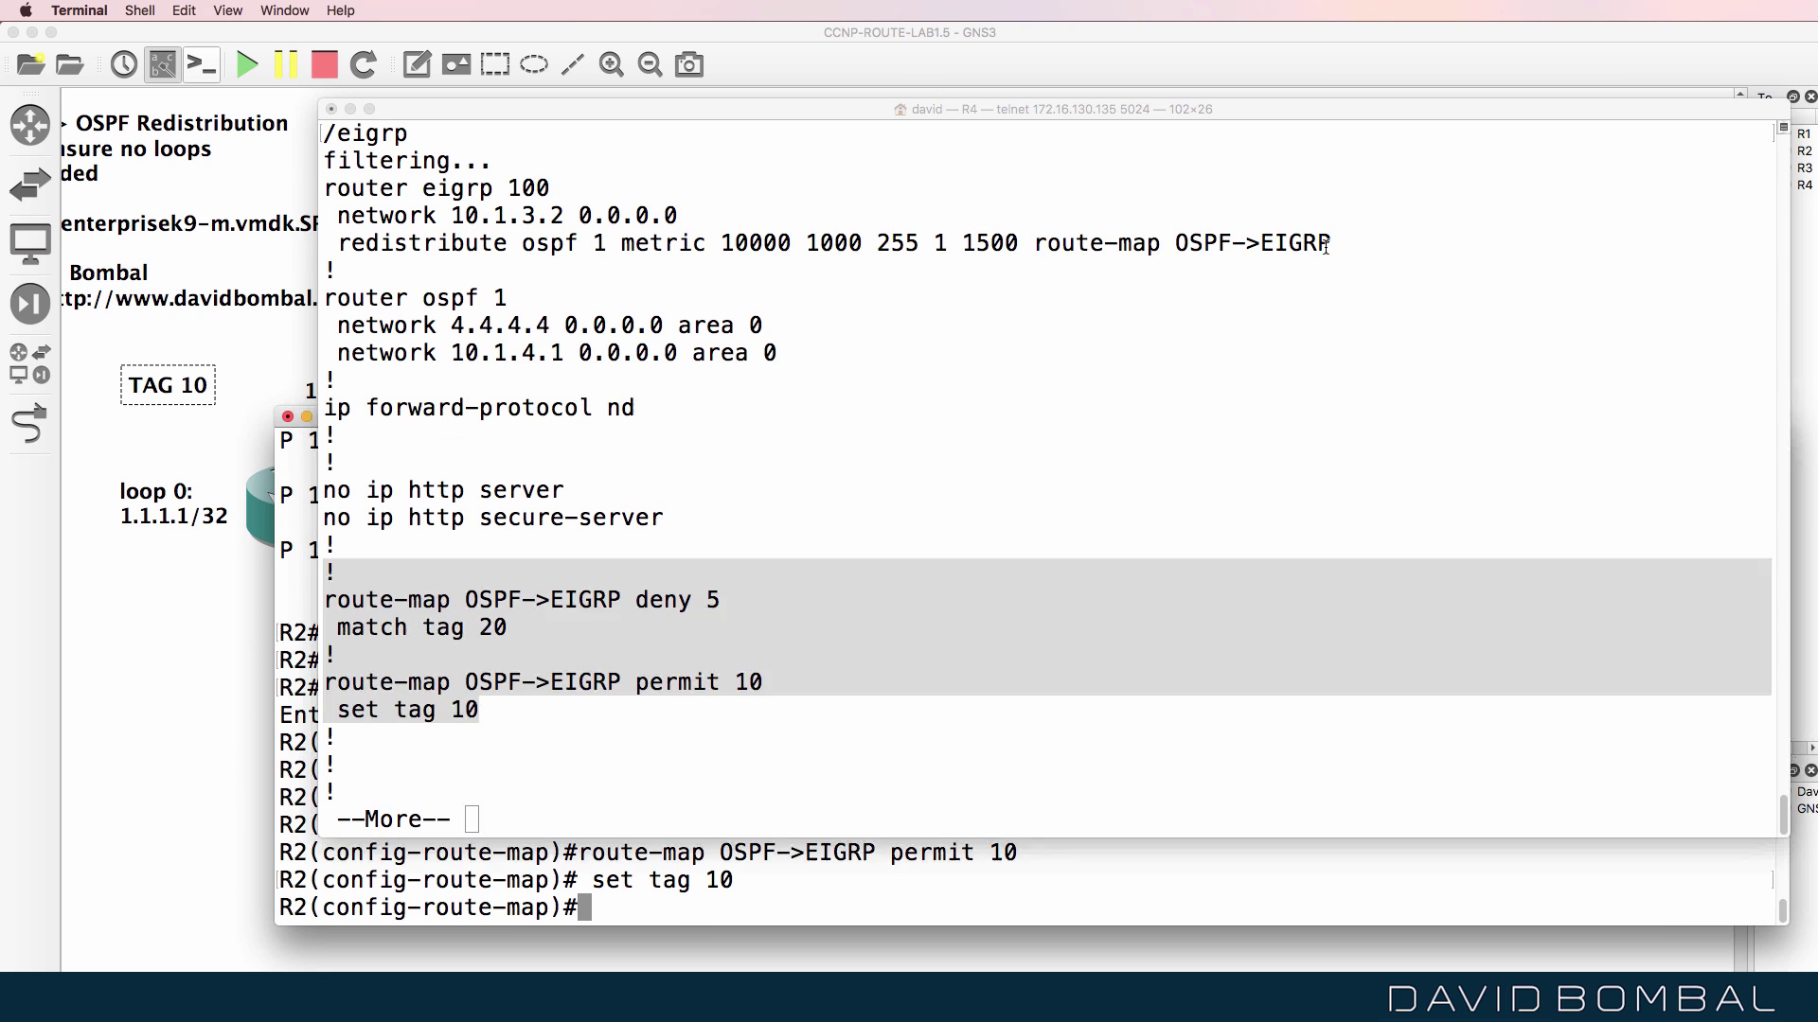
pyautogui.moveTo(1331, 244); pyautogui.dragTo(333, 246)
pyautogui.rightClick(347, 245)
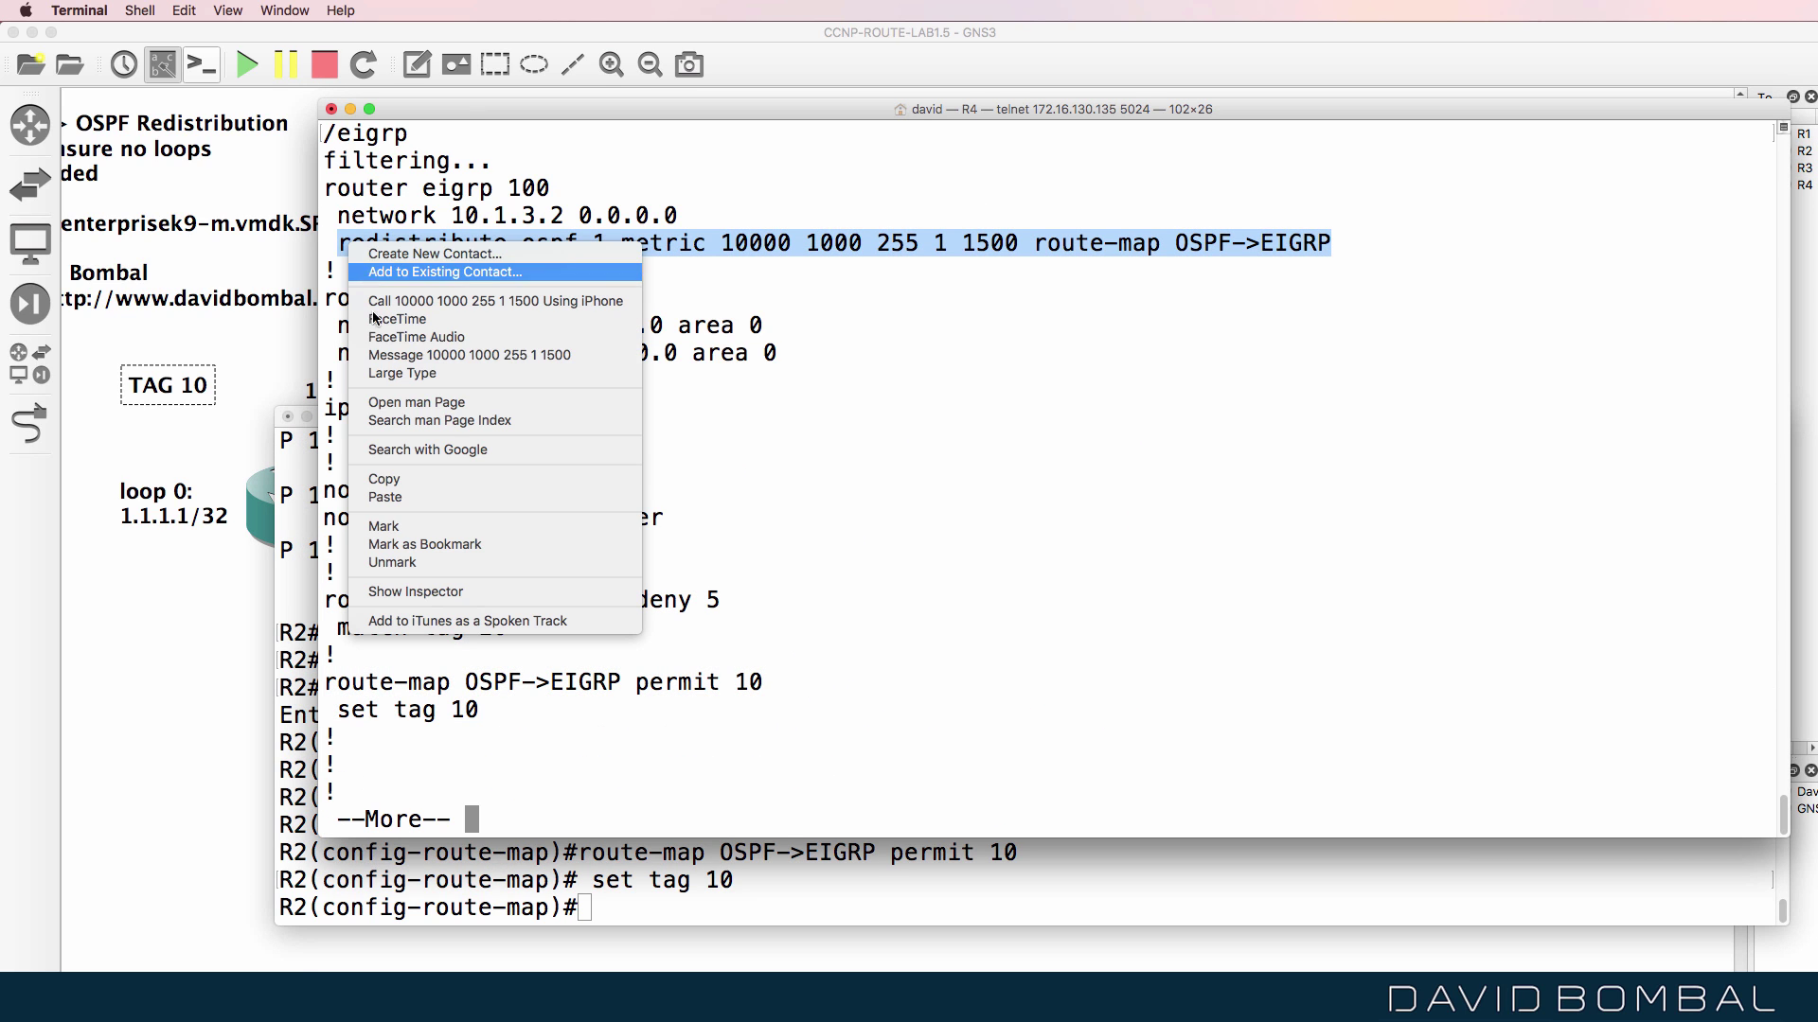
pyautogui.click(428, 478)
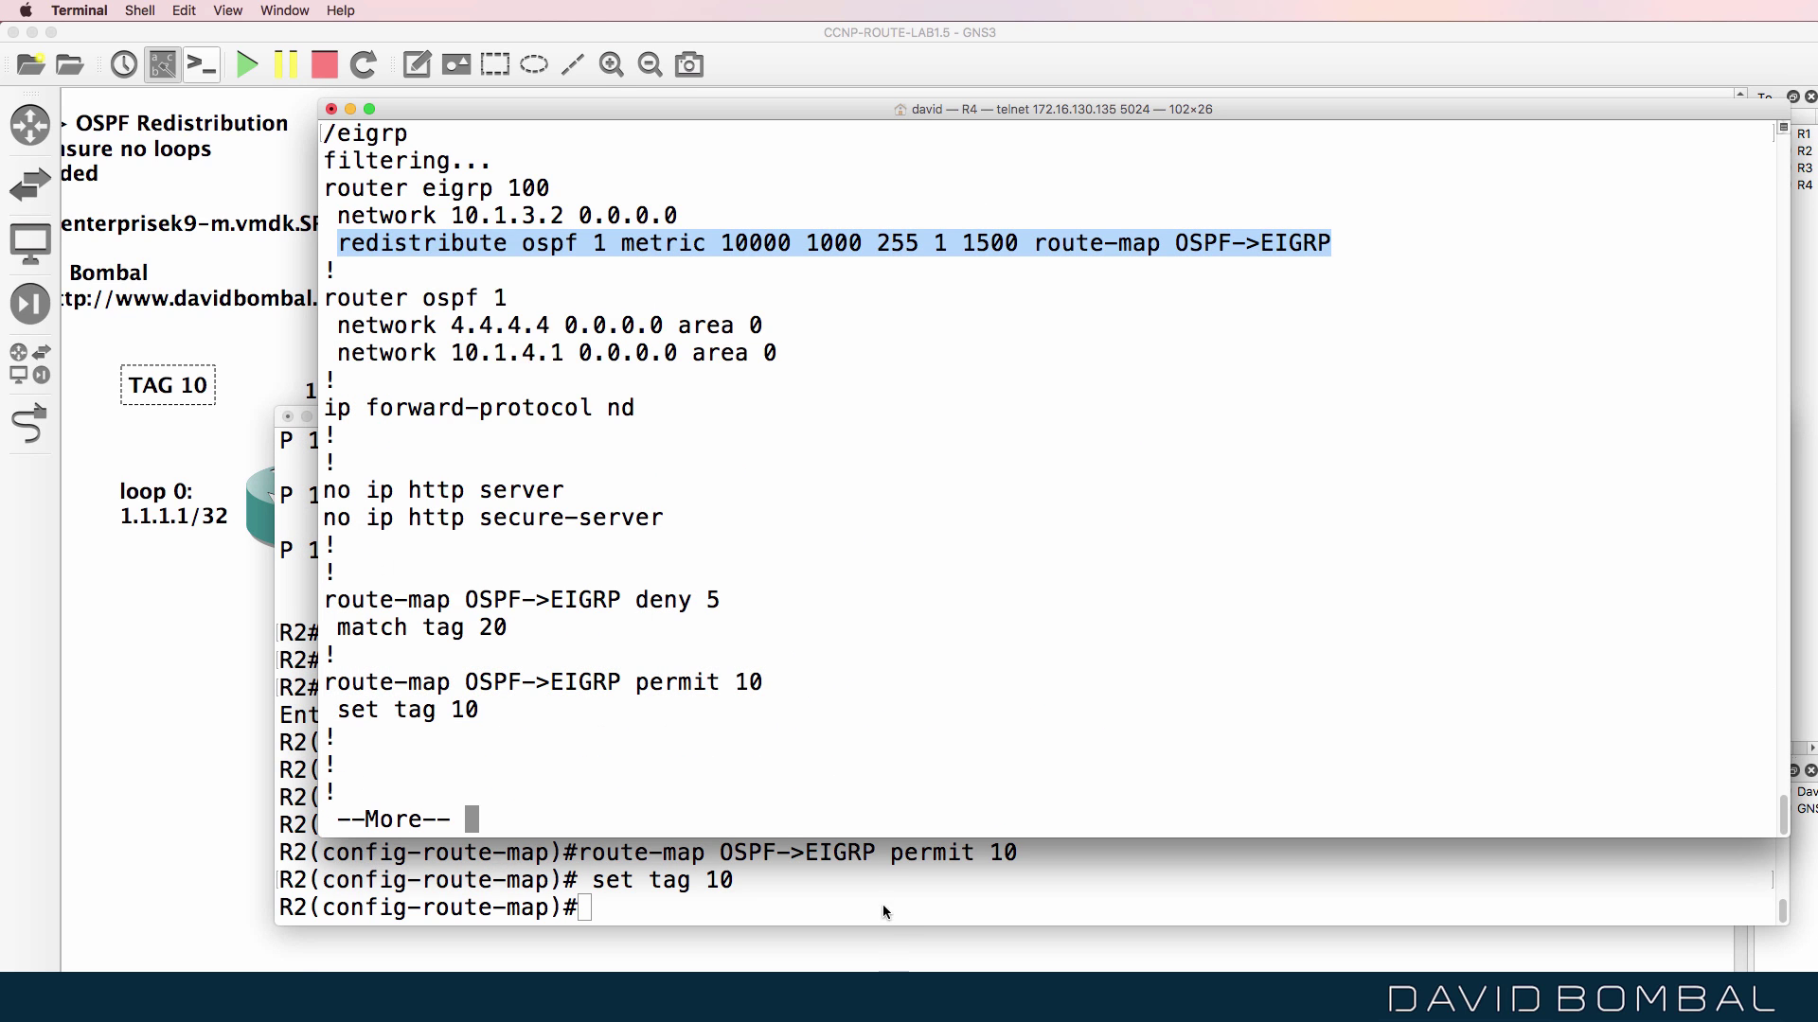
pyautogui.click(887, 911)
pyautogui.write('router eigrp 100')
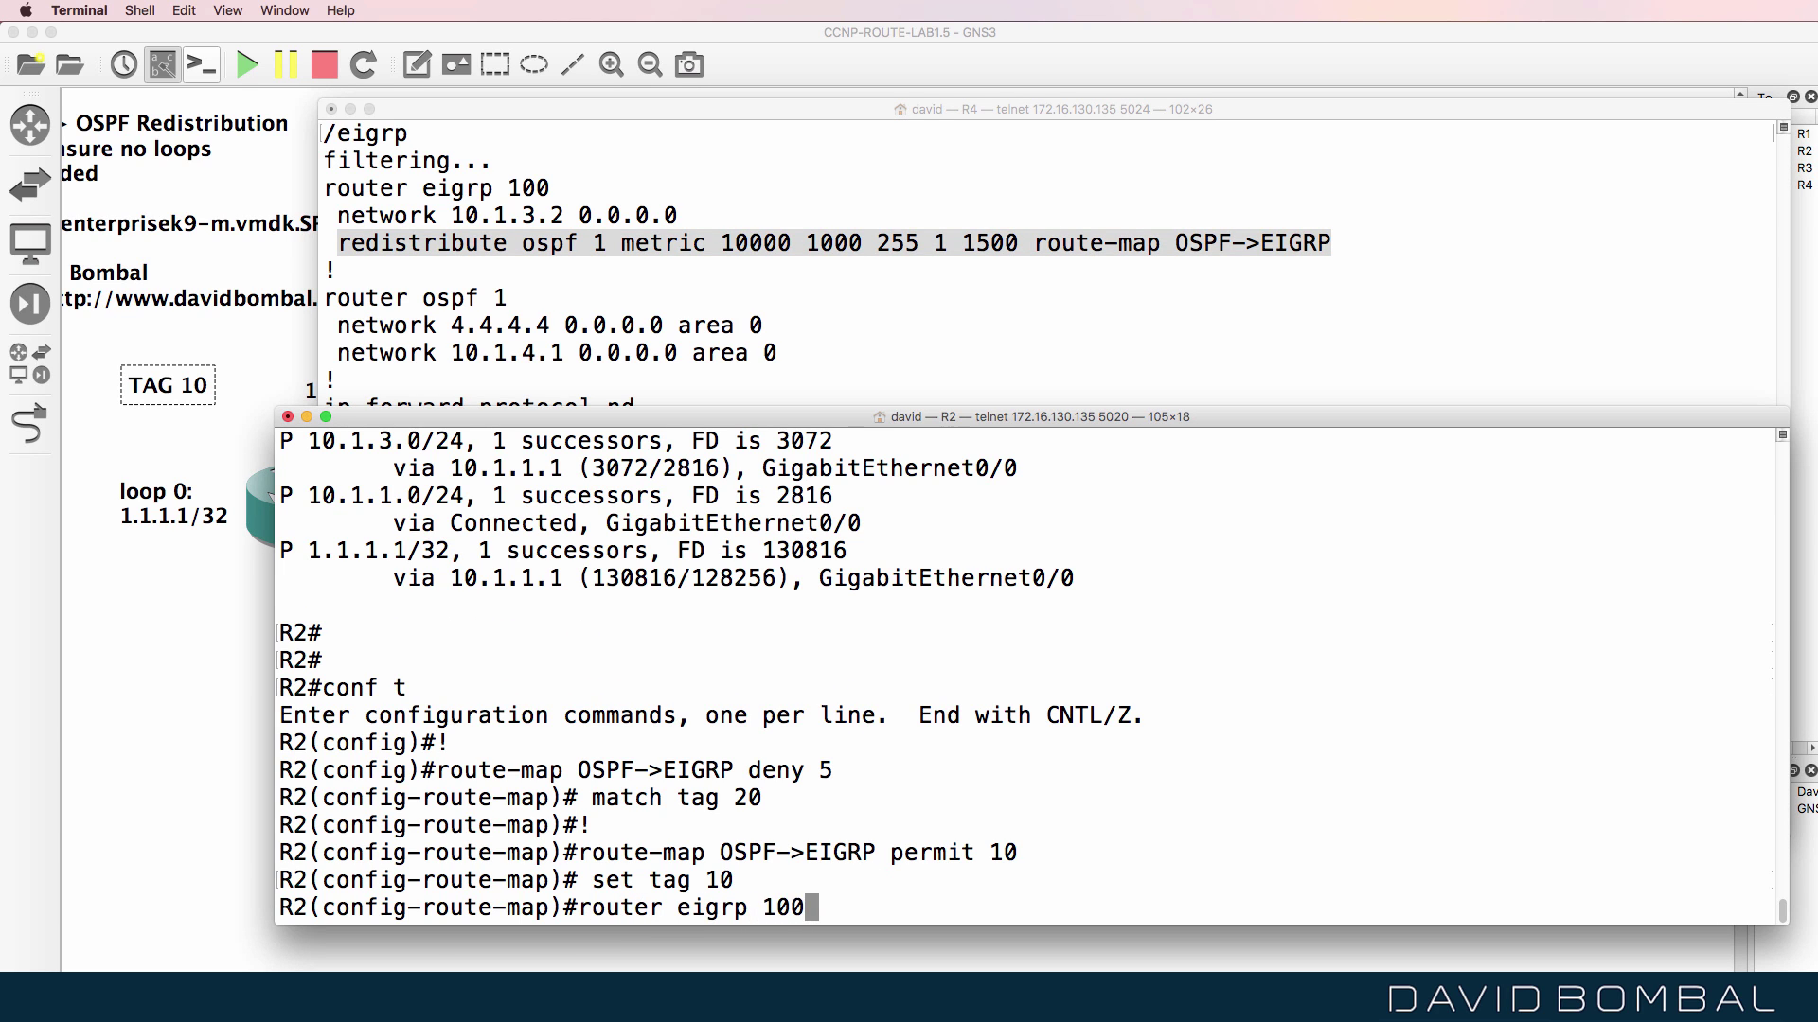
pyautogui.press('Return')
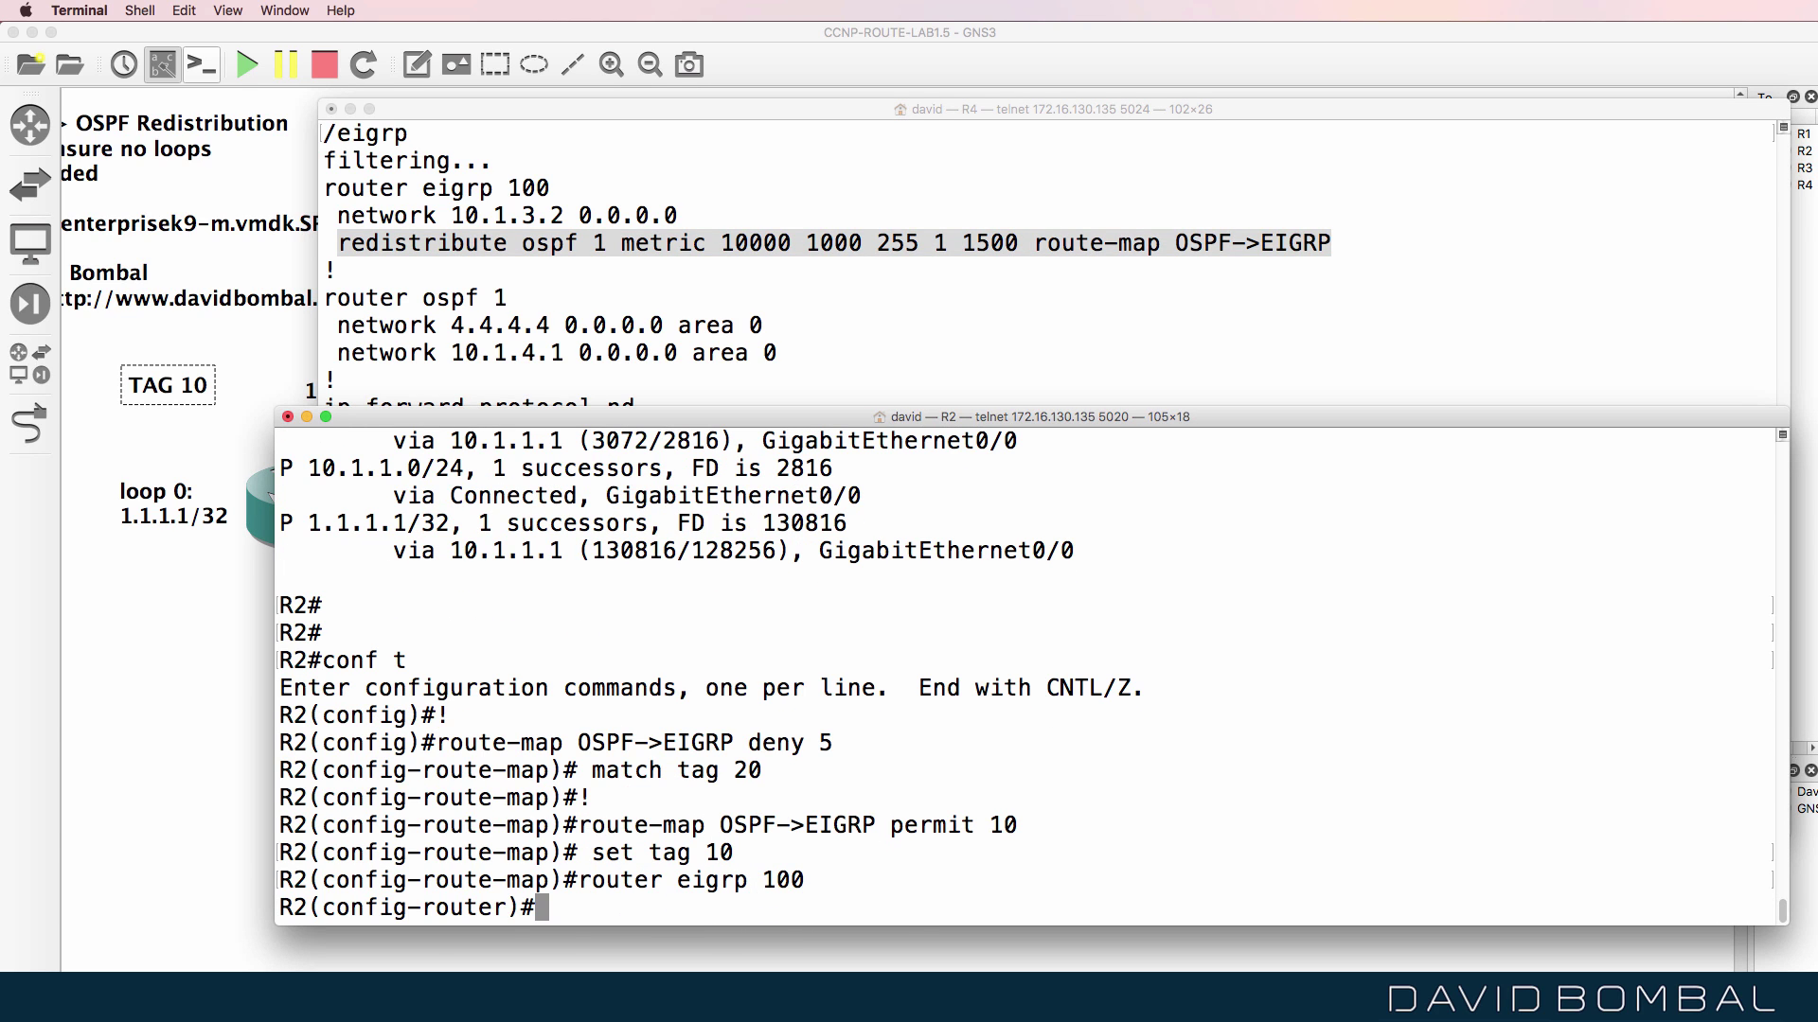
pyautogui.press('super+v')
pyautogui.press('Return')
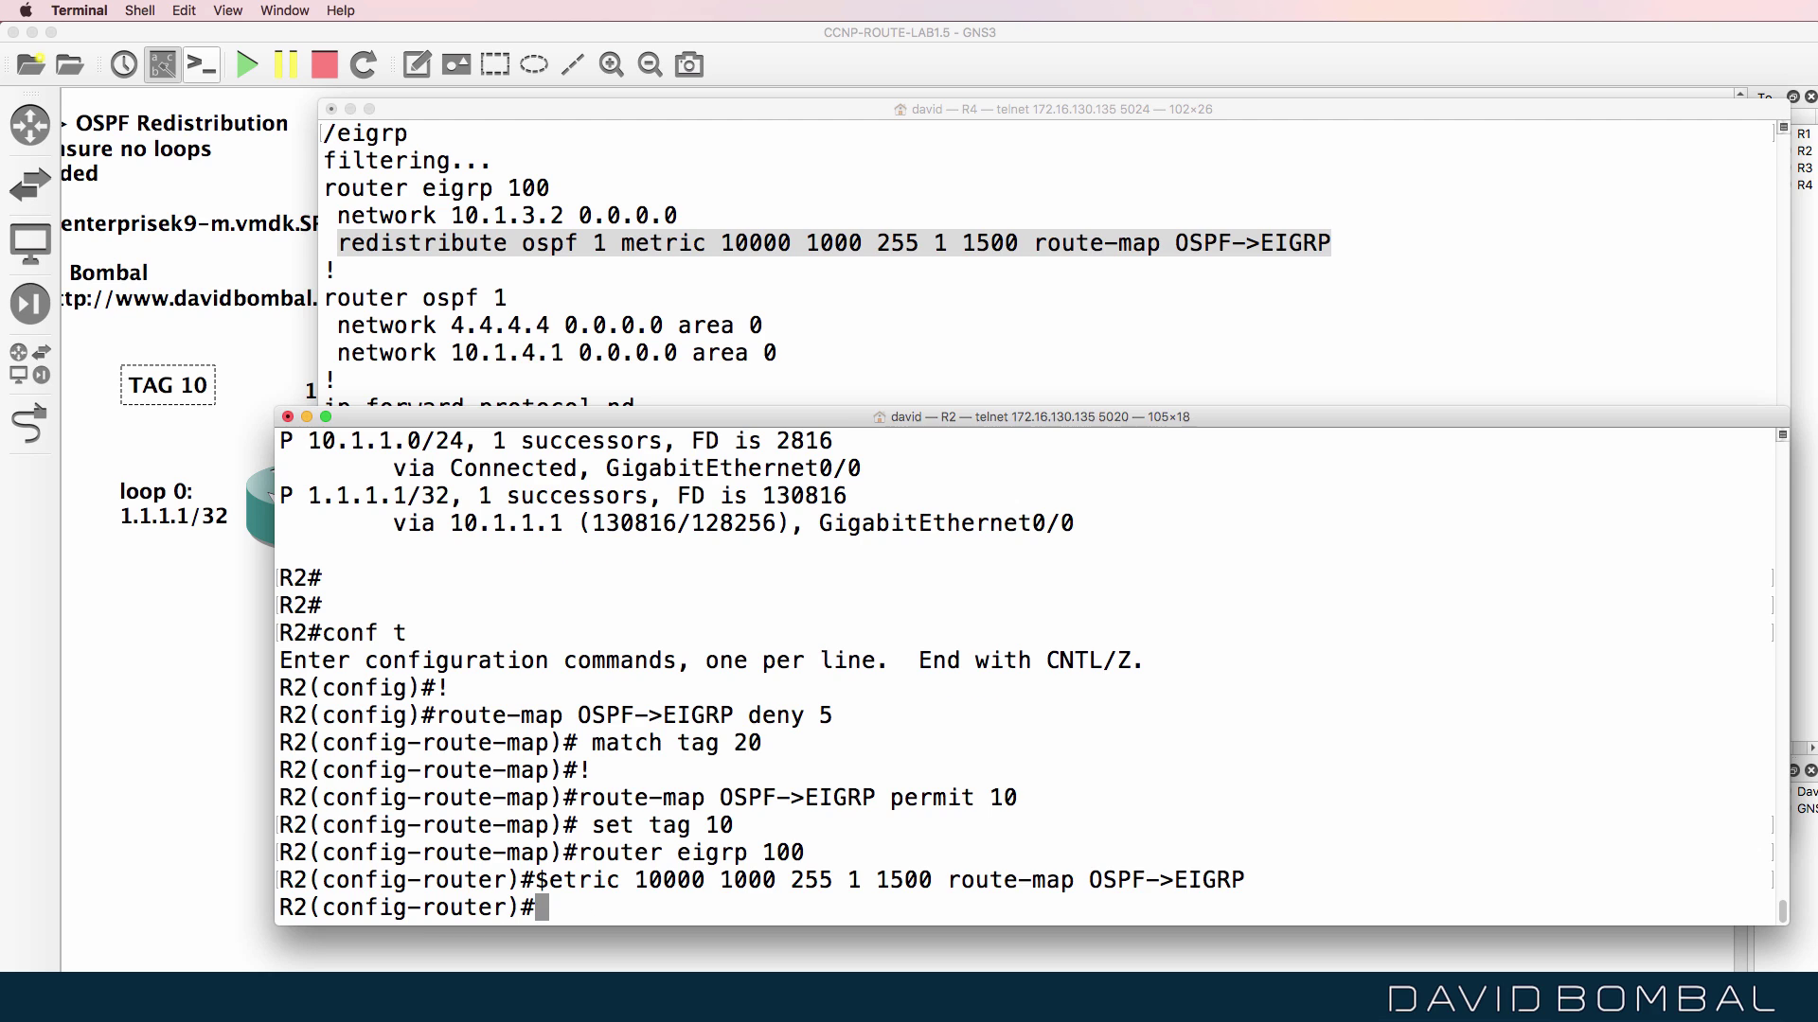
# Leave configuration on R2 and type 'sh run | begin eig'.
pyautogui.write('end')
pyautogui.press('Return')
pyautogui.press('Return')
pyautogui.write('sh run ')
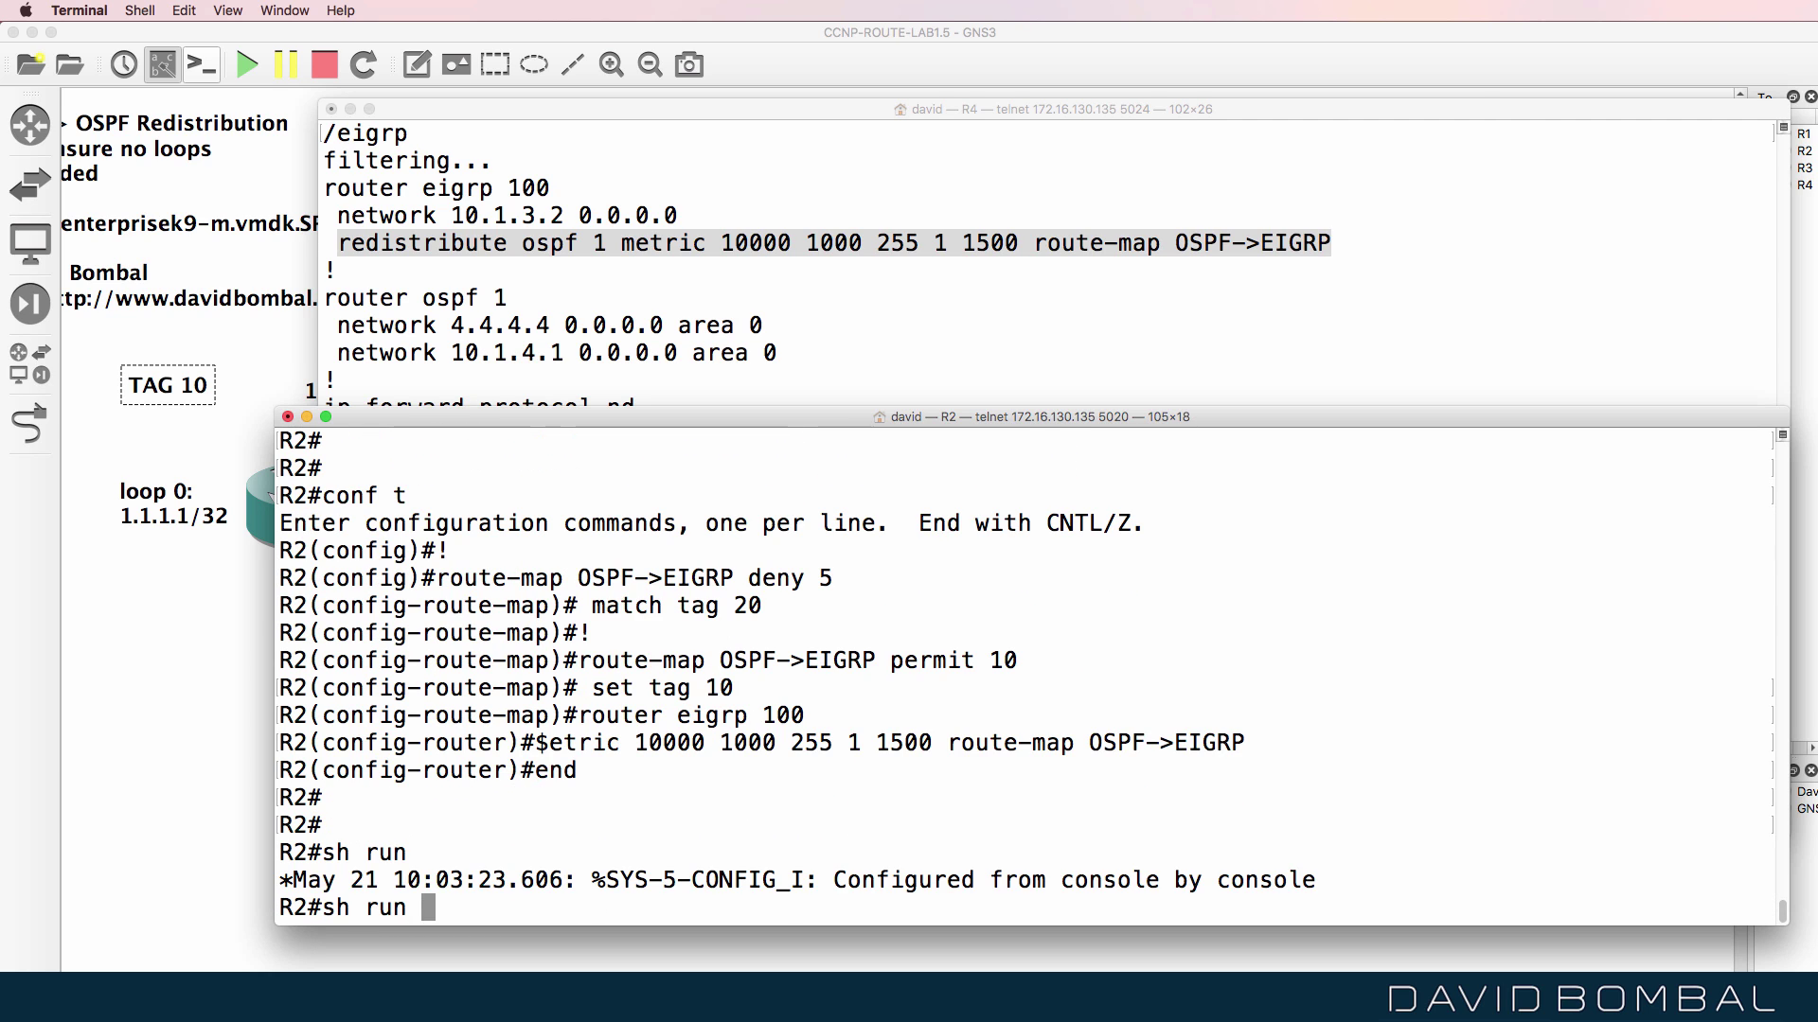
pyautogui.write('| begin ')
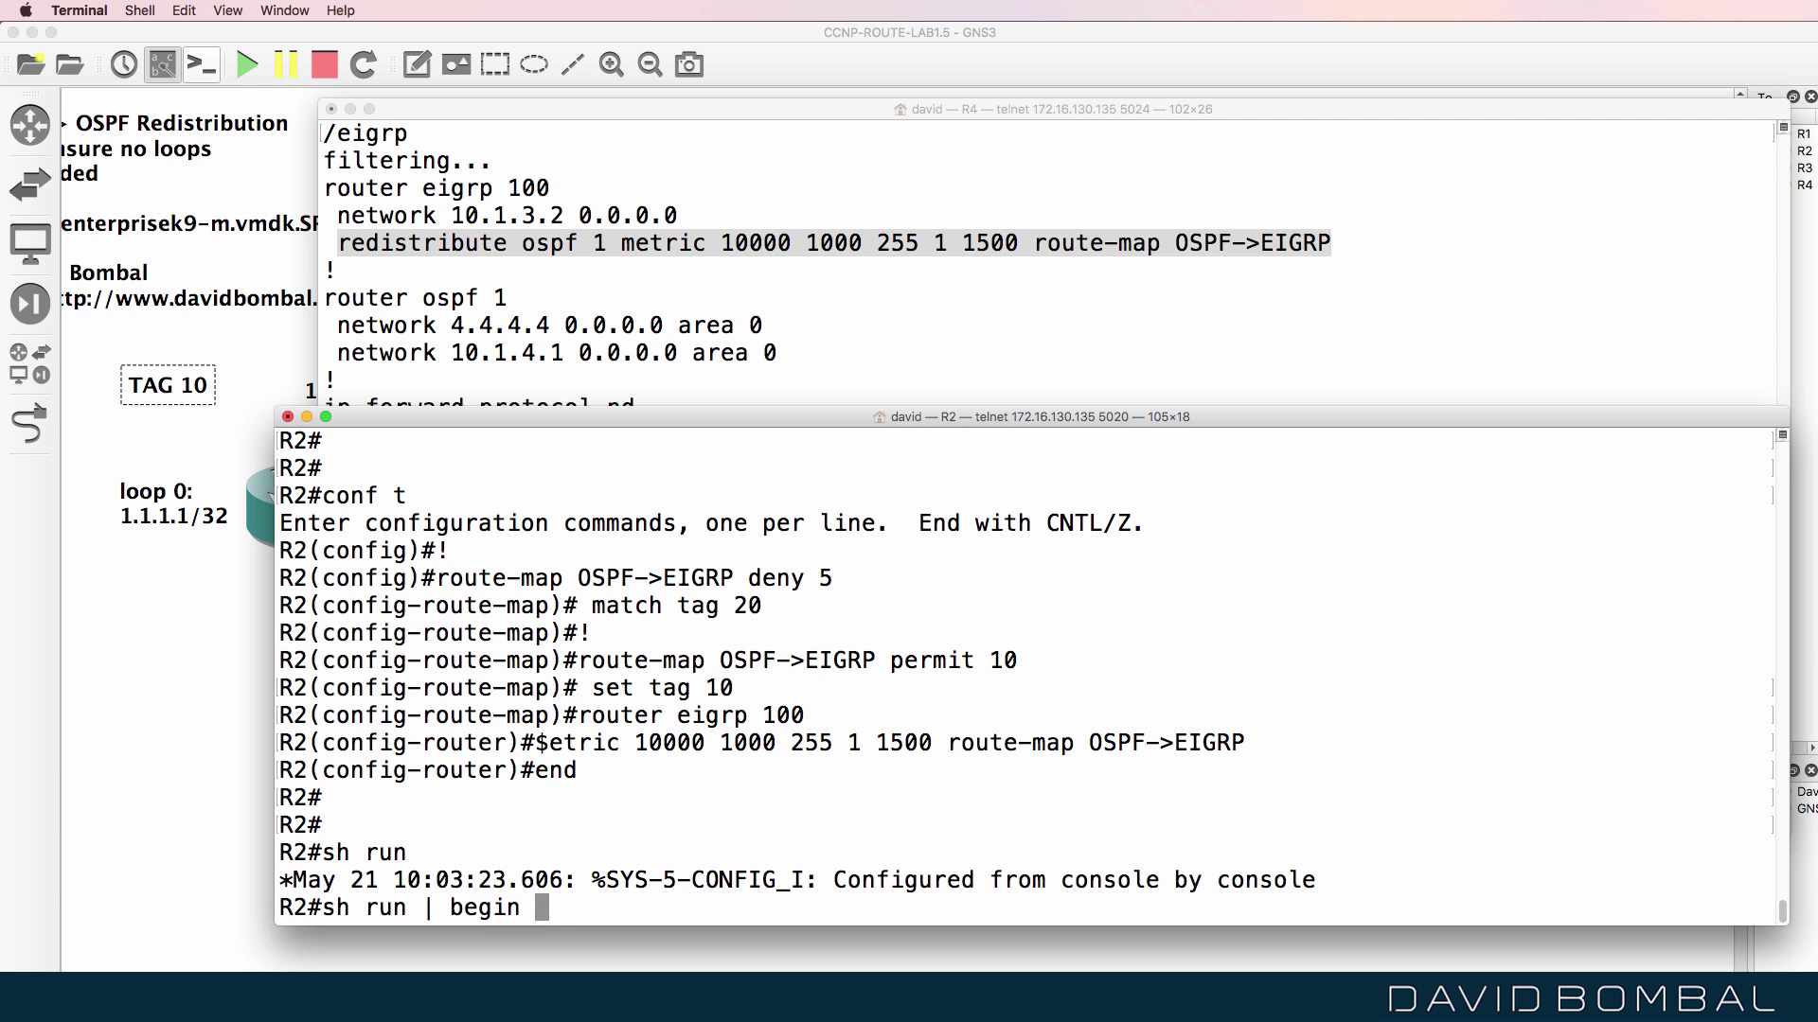
pyautogui.write('eigrp')
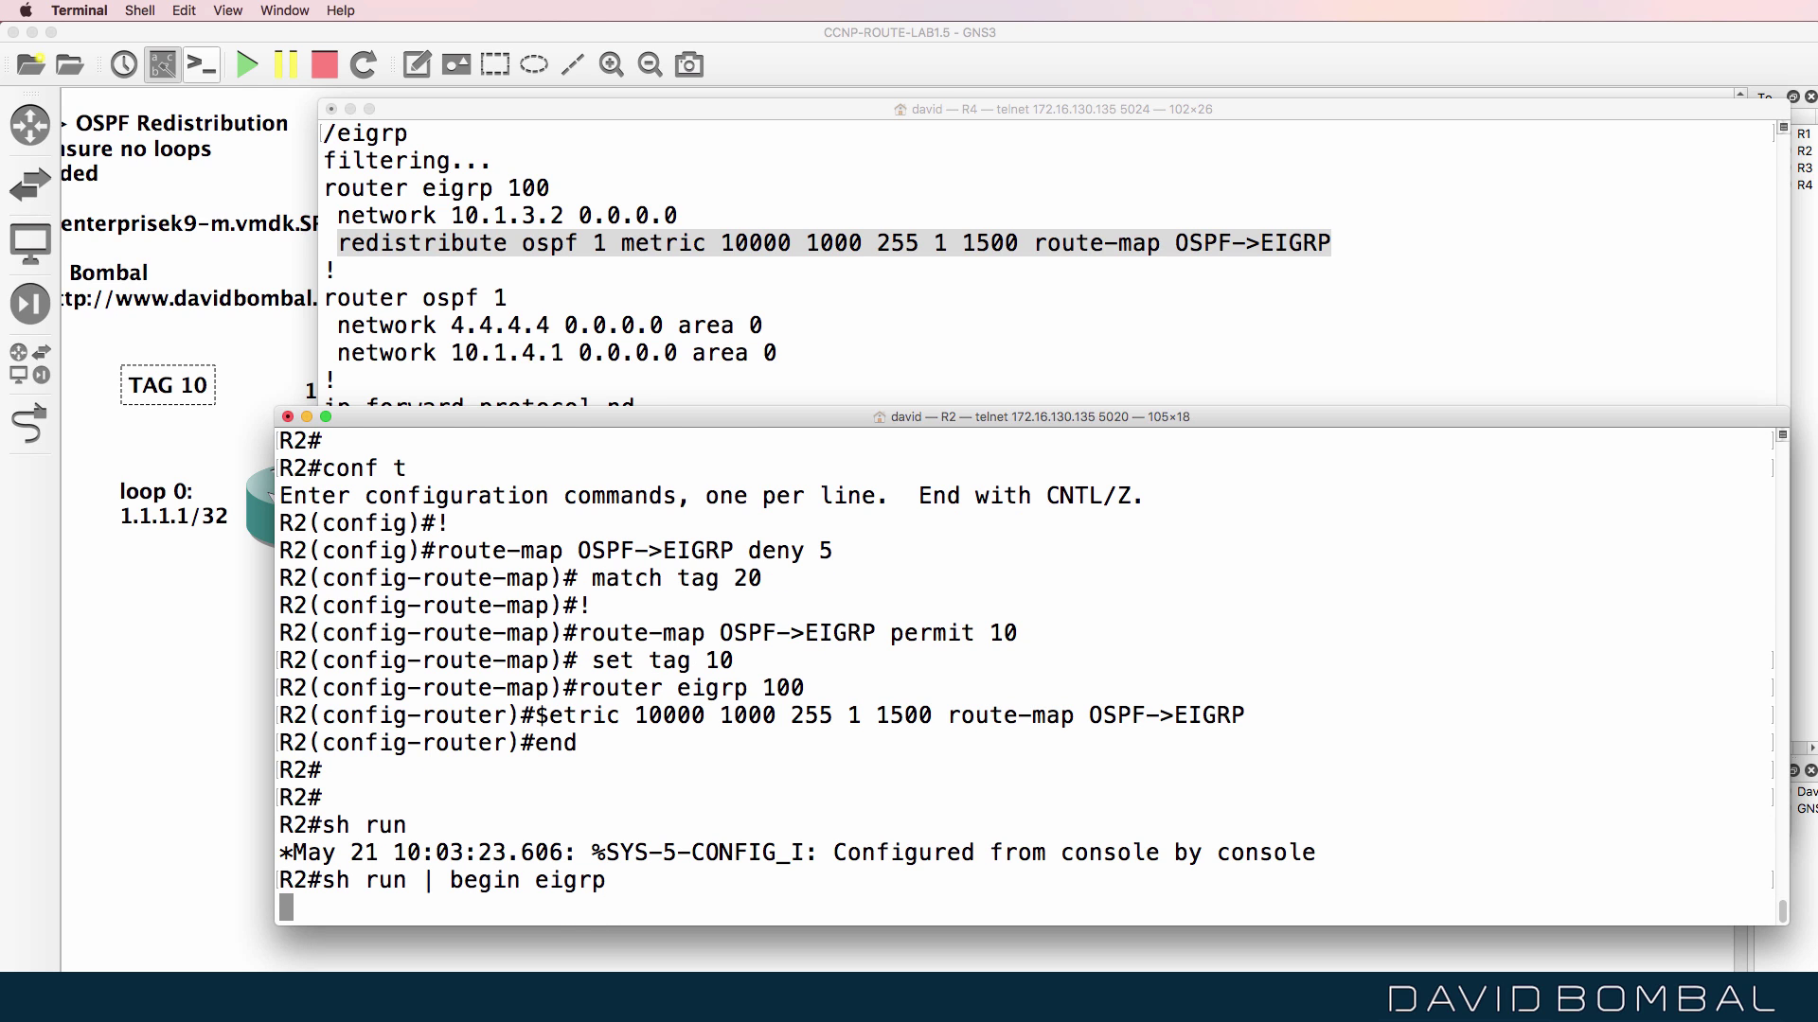
# Arrange the R2 and R4 consoles side by side showing their EIGRP configuration.
pyautogui.scroll(5, 833, 795)
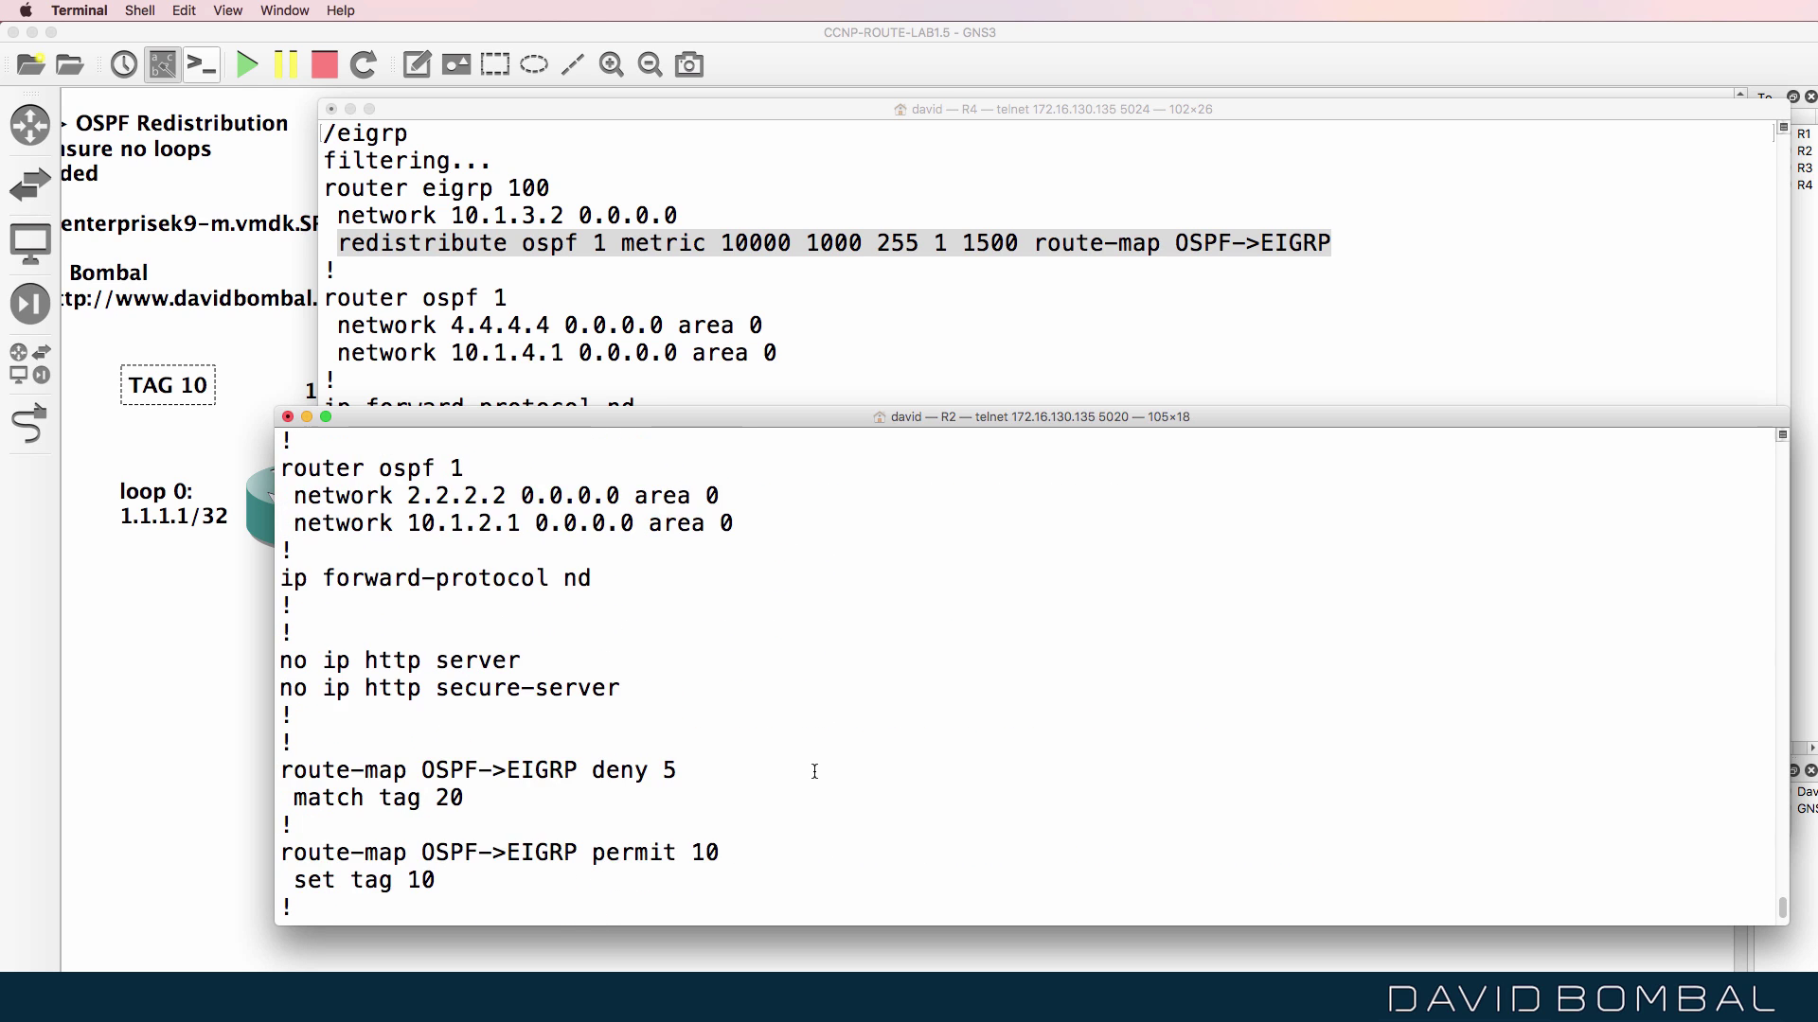
pyautogui.scroll(2, 814, 768)
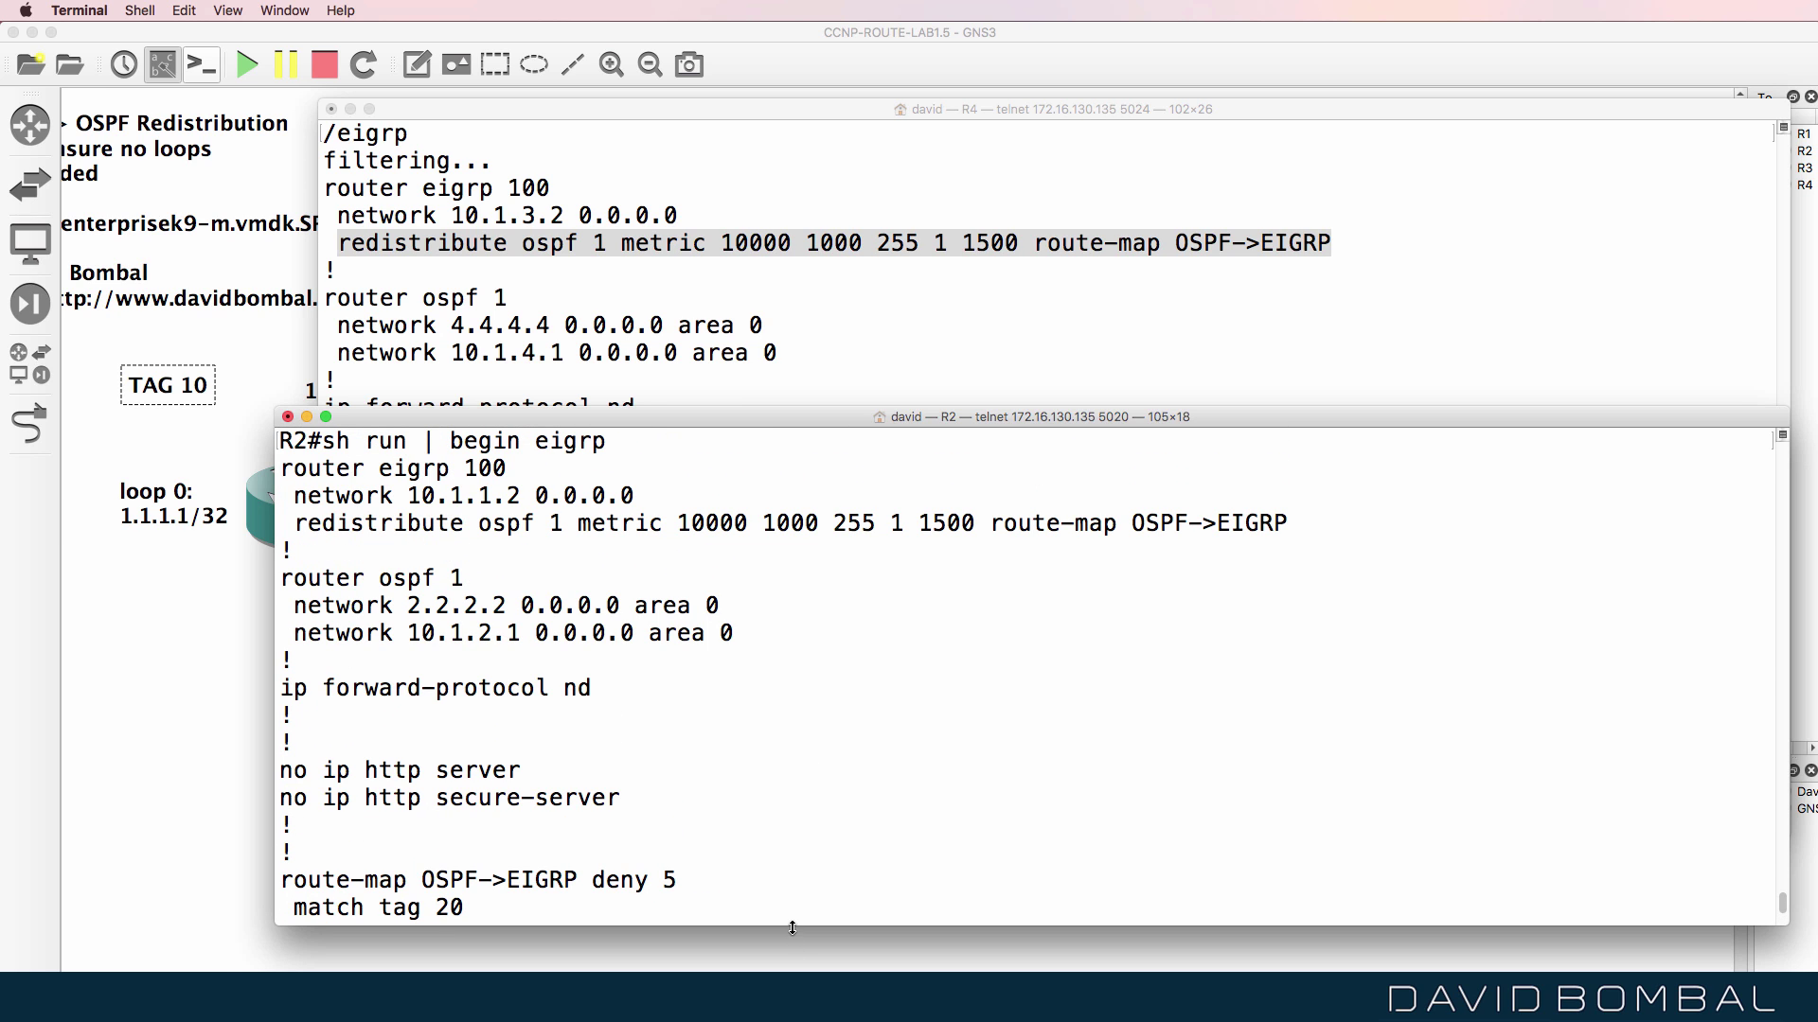
pyautogui.moveTo(794, 926); pyautogui.dragTo(793, 1008)
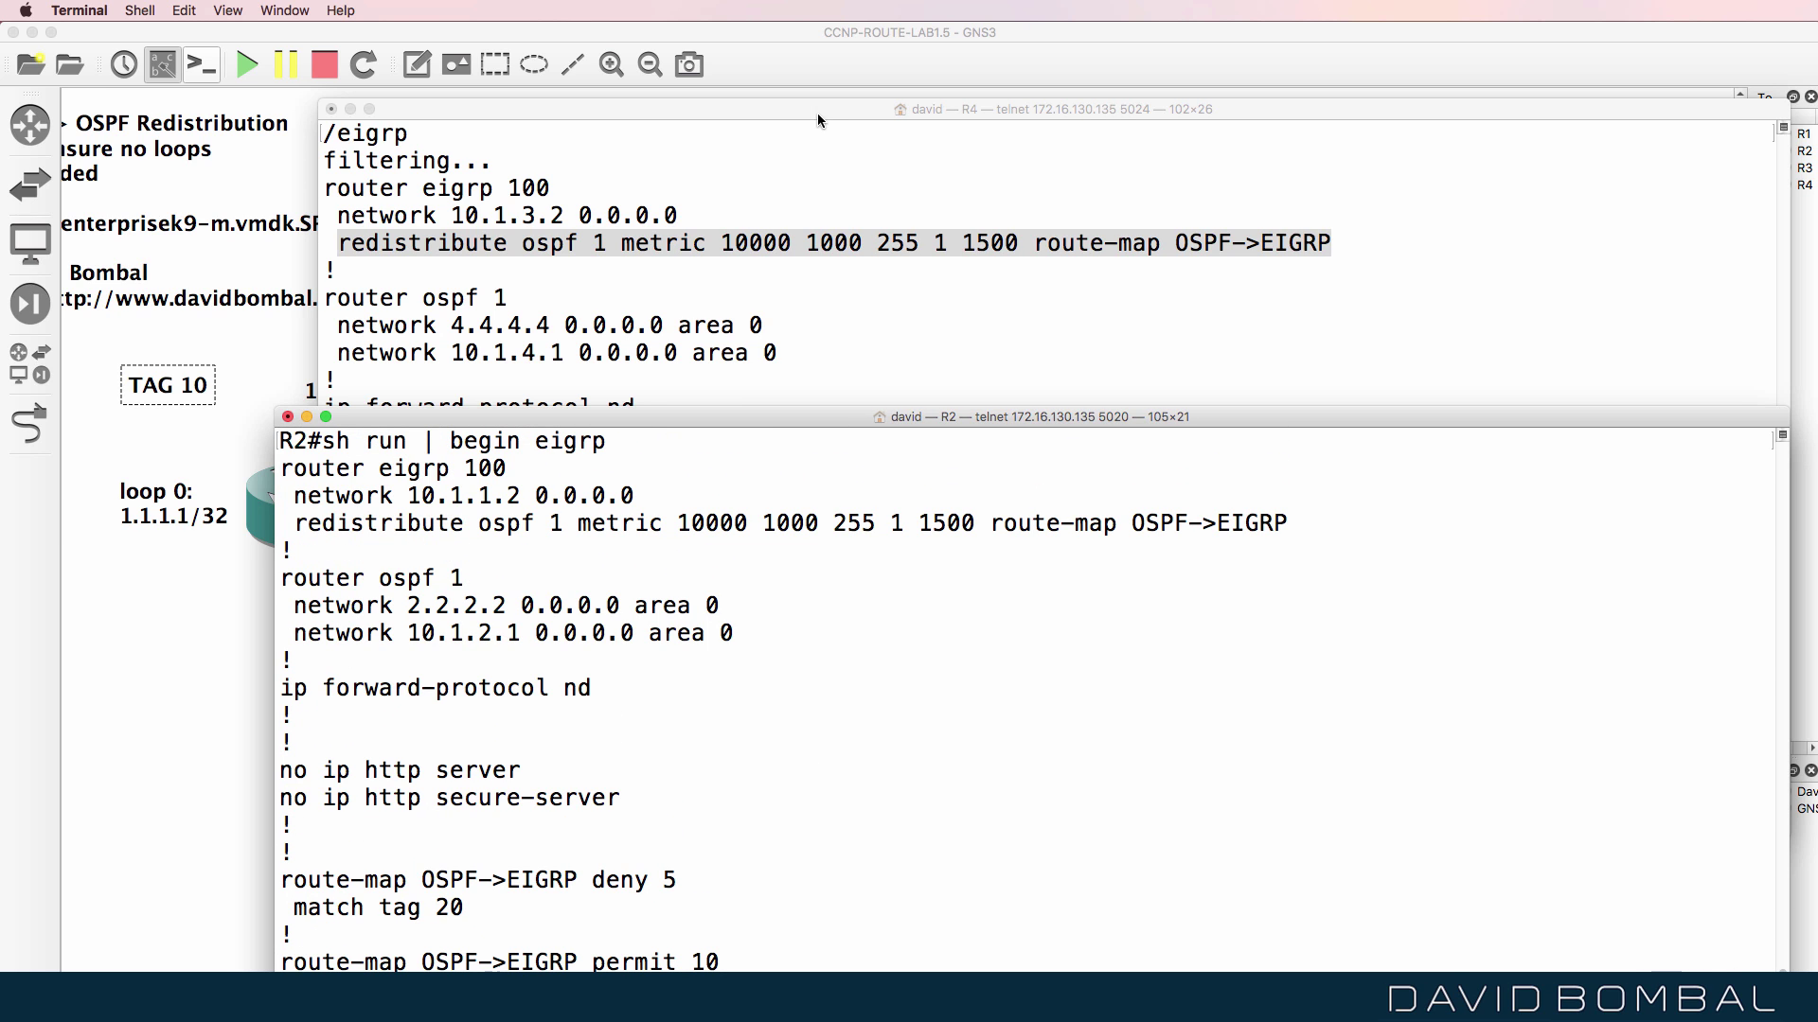
pyautogui.moveTo(816, 112); pyautogui.dragTo(1379, 186)
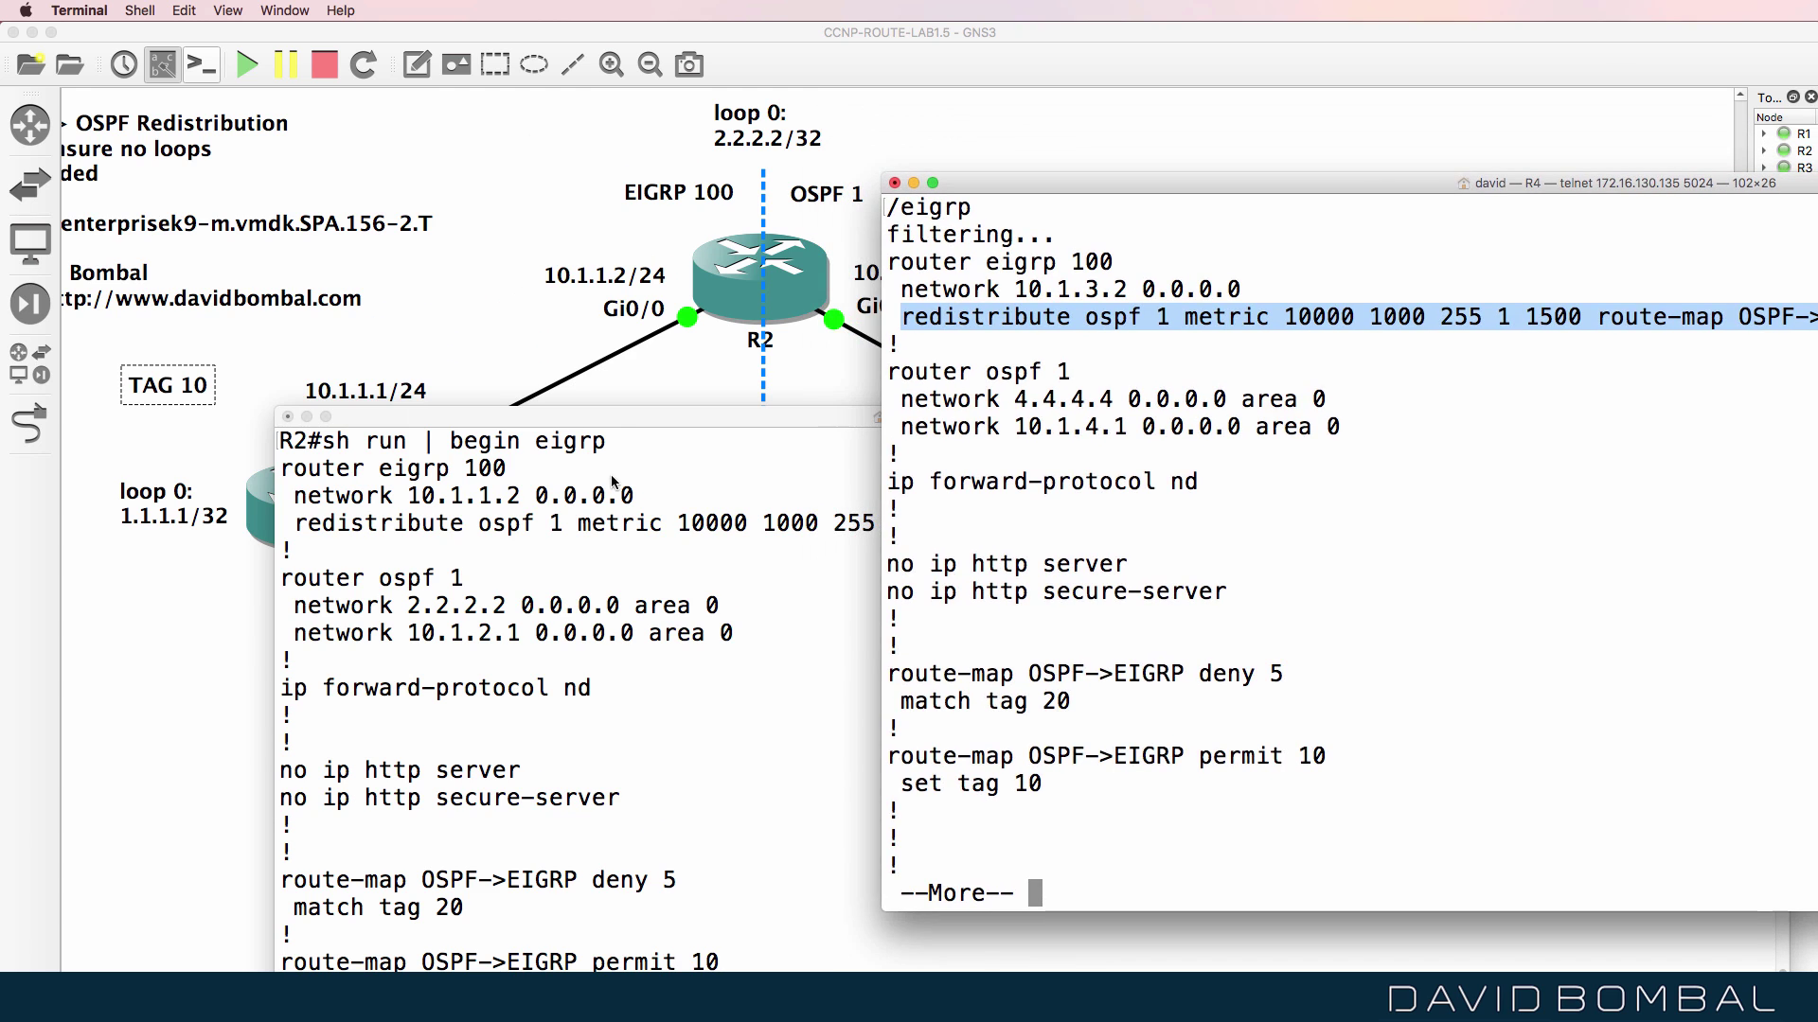
pyautogui.moveTo(605, 418); pyautogui.dragTo(369, 197)
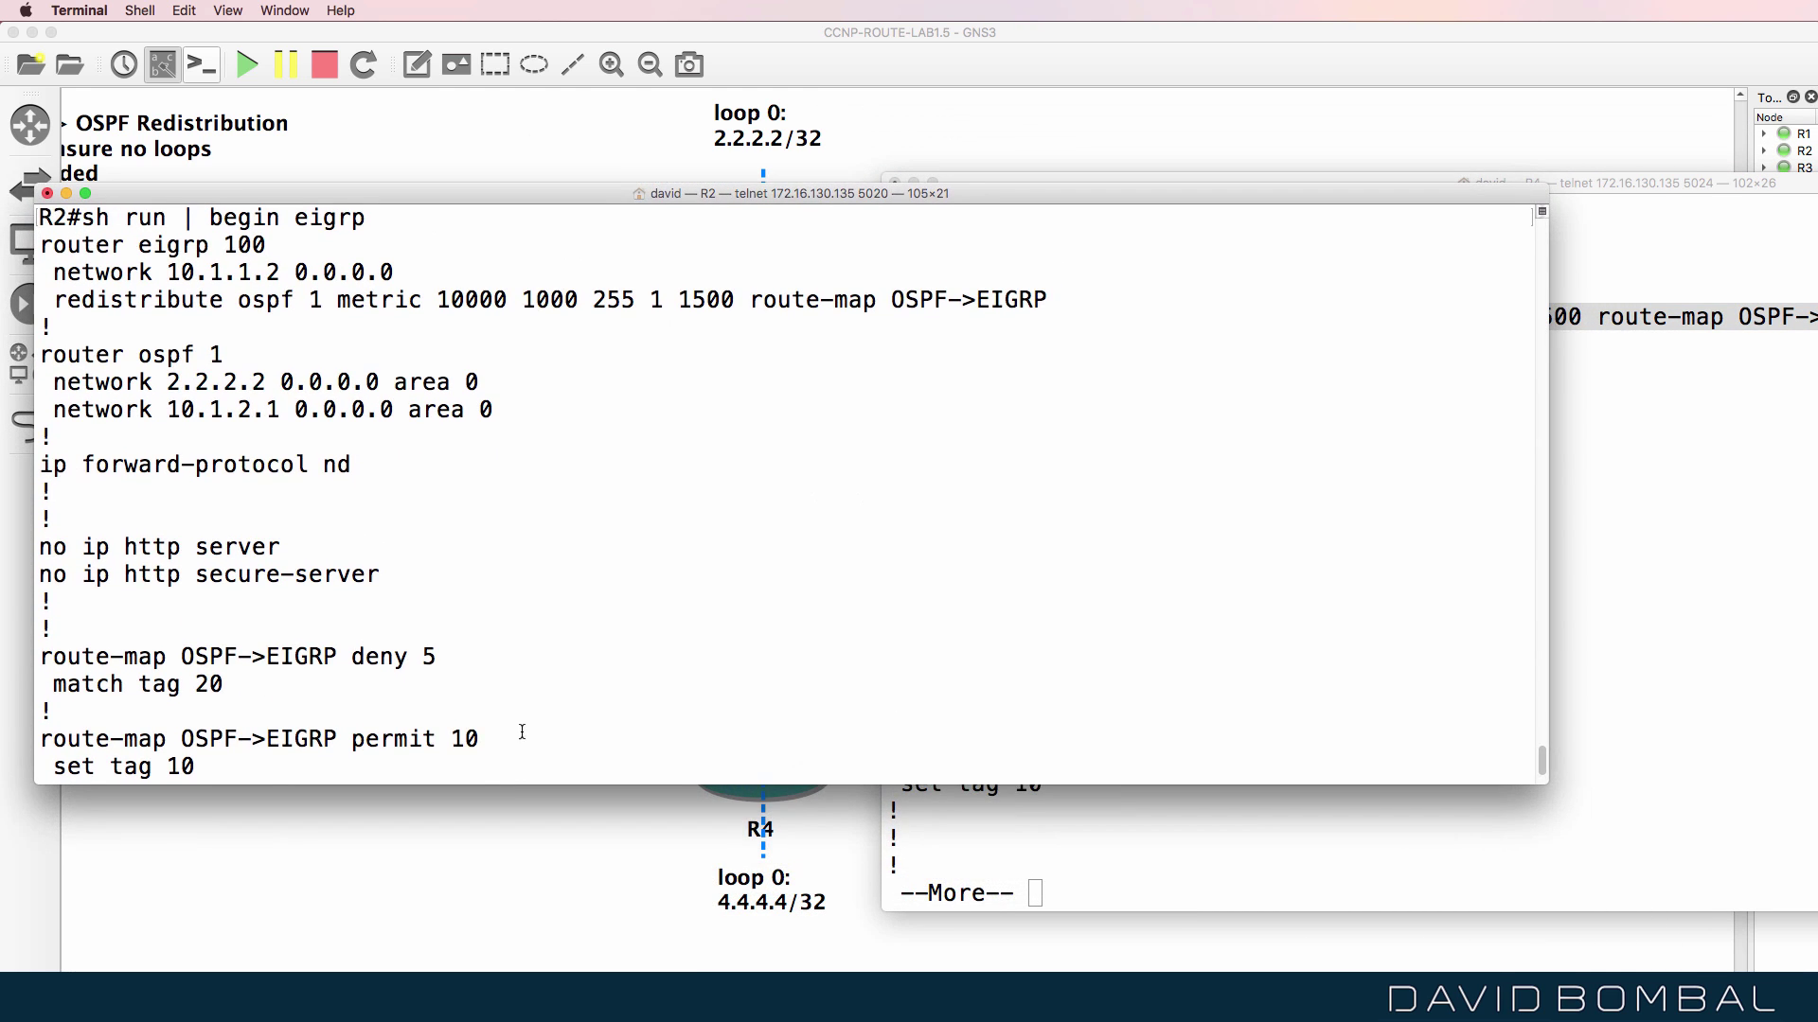
pyautogui.moveTo(512, 782); pyautogui.dragTo(512, 918)
pyautogui.click(1611, 200)
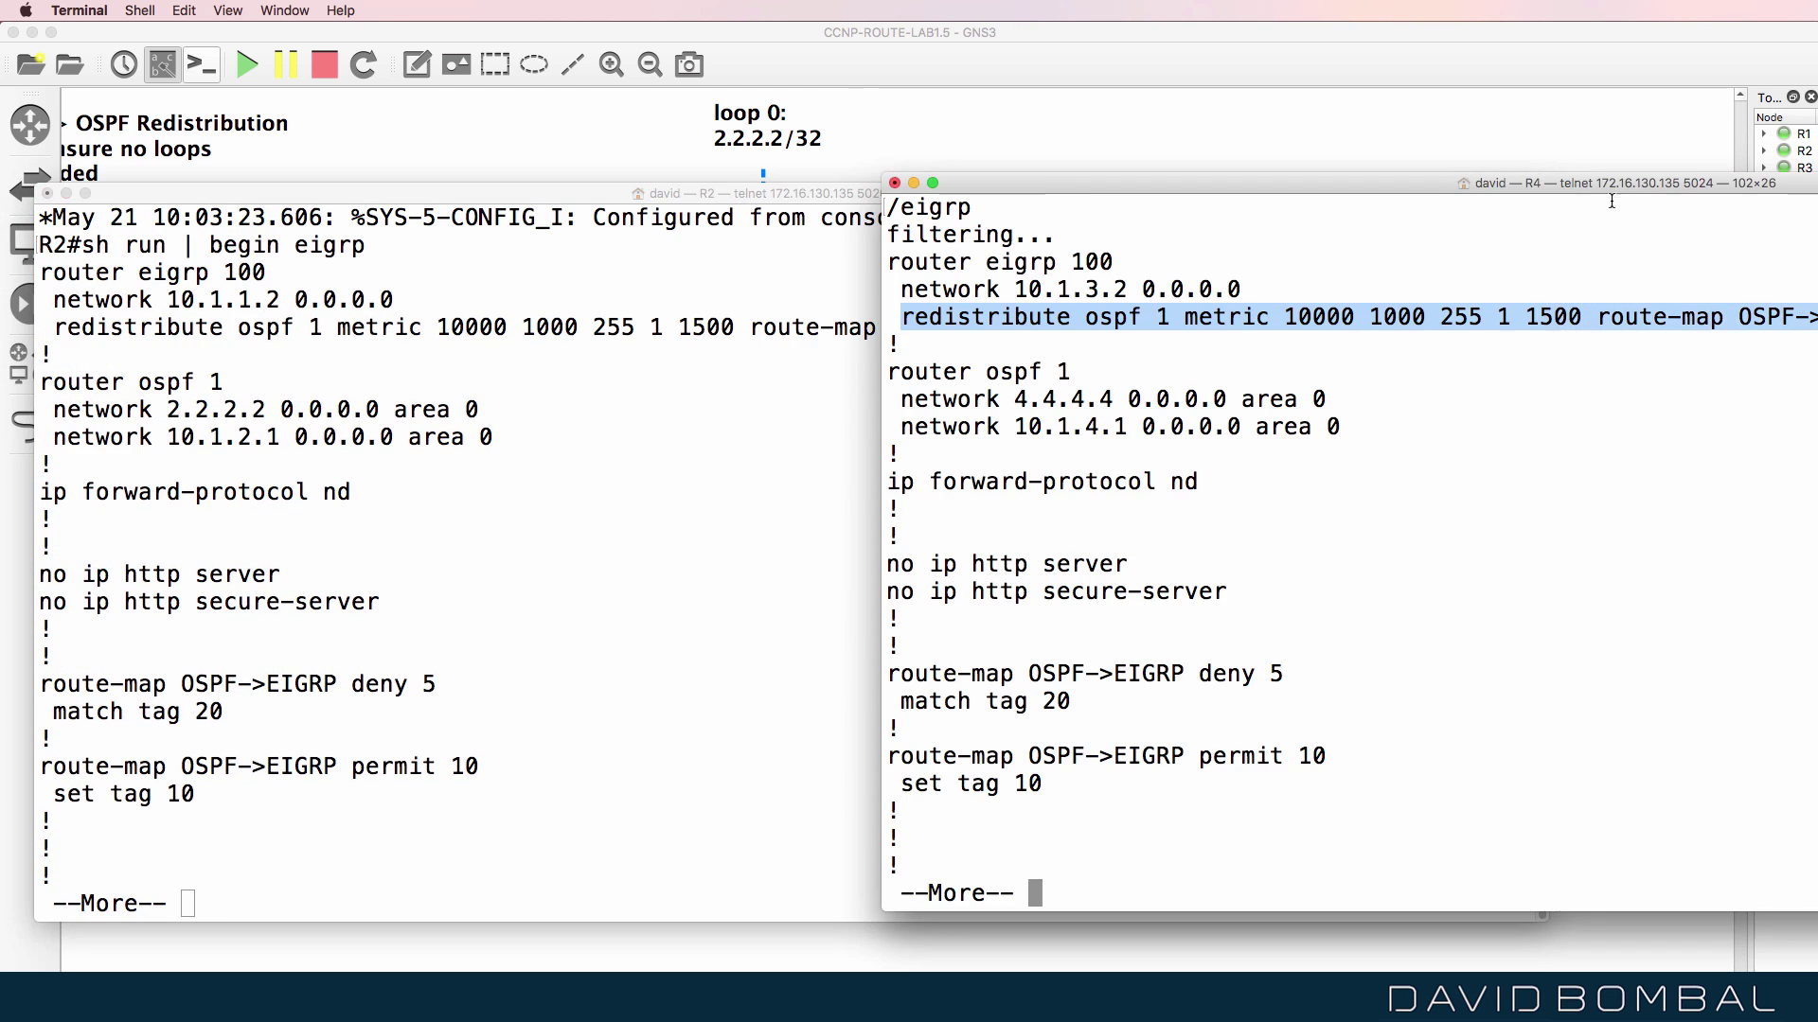
pyautogui.moveTo(1611, 201); pyautogui.dragTo(1573, 188)
pyautogui.click(492, 277)
# Highlight the matching router eigrp 100, redistribute and route-map lines in both consoles.
pyautogui.tripleClick(492, 277)
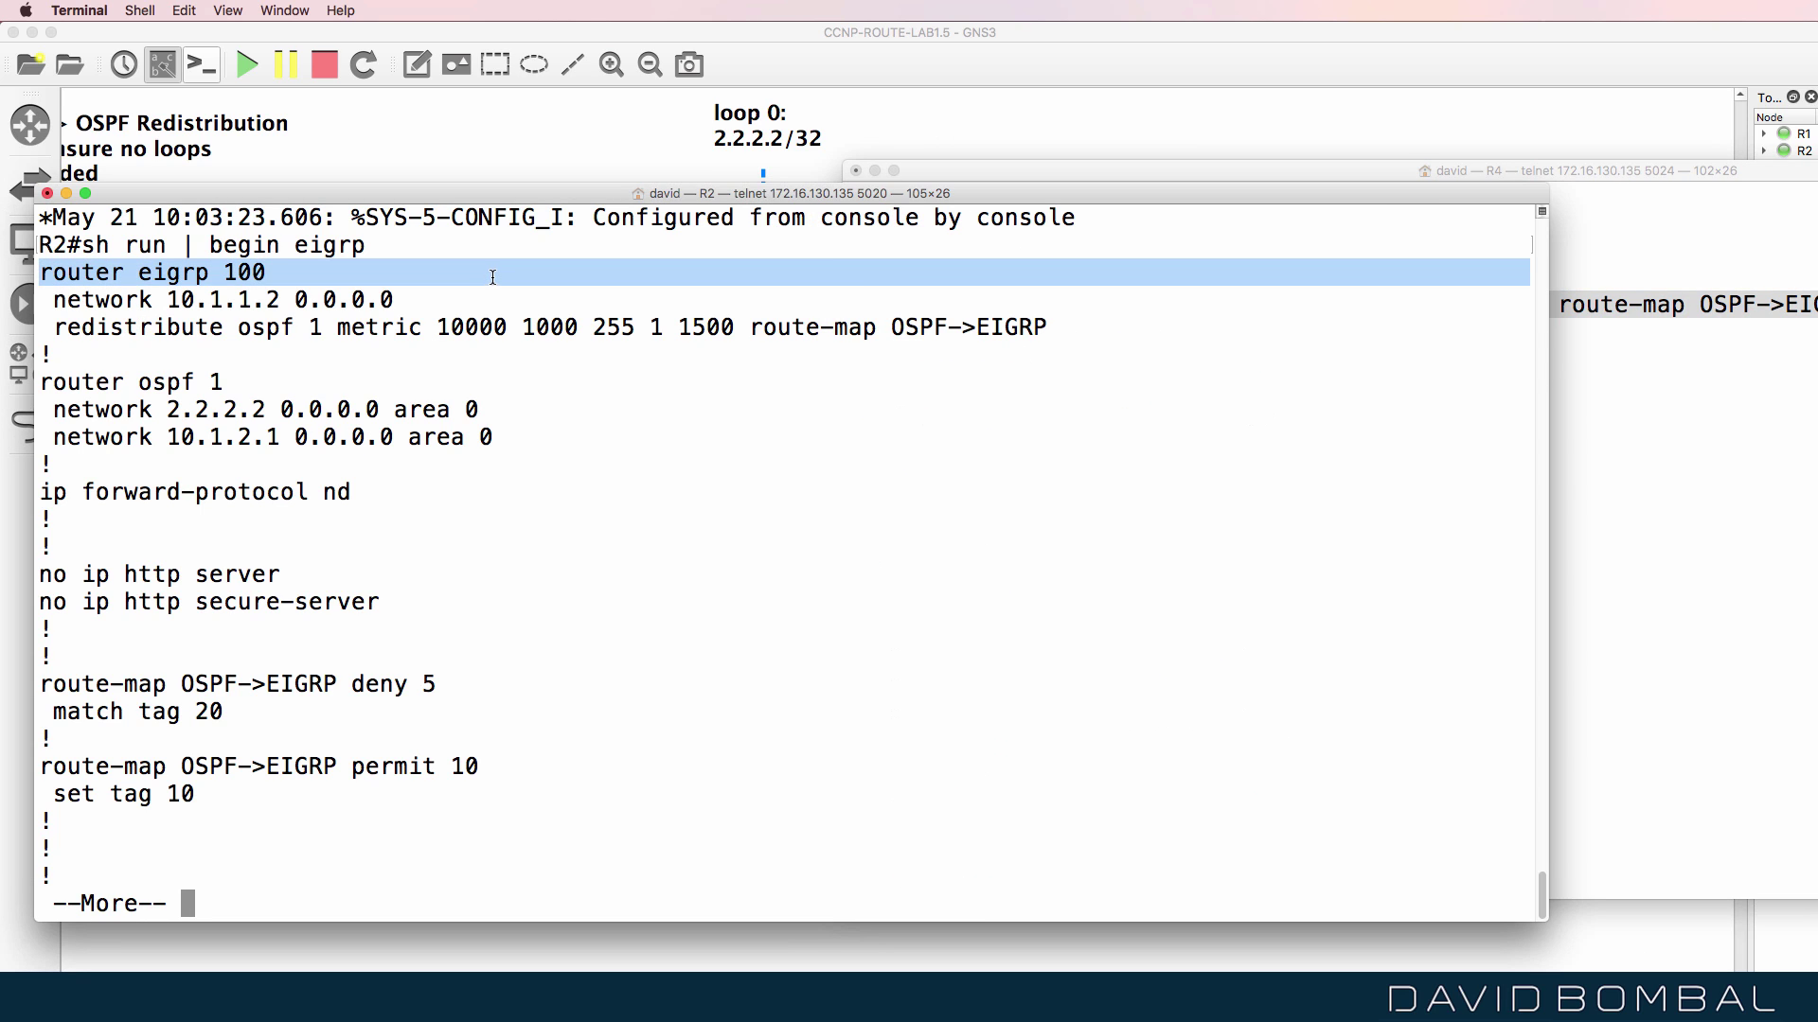
pyautogui.moveTo(1609, 251); pyautogui.dragTo(620, 265)
pyautogui.moveTo(864, 304); pyautogui.dragTo(1518, 304)
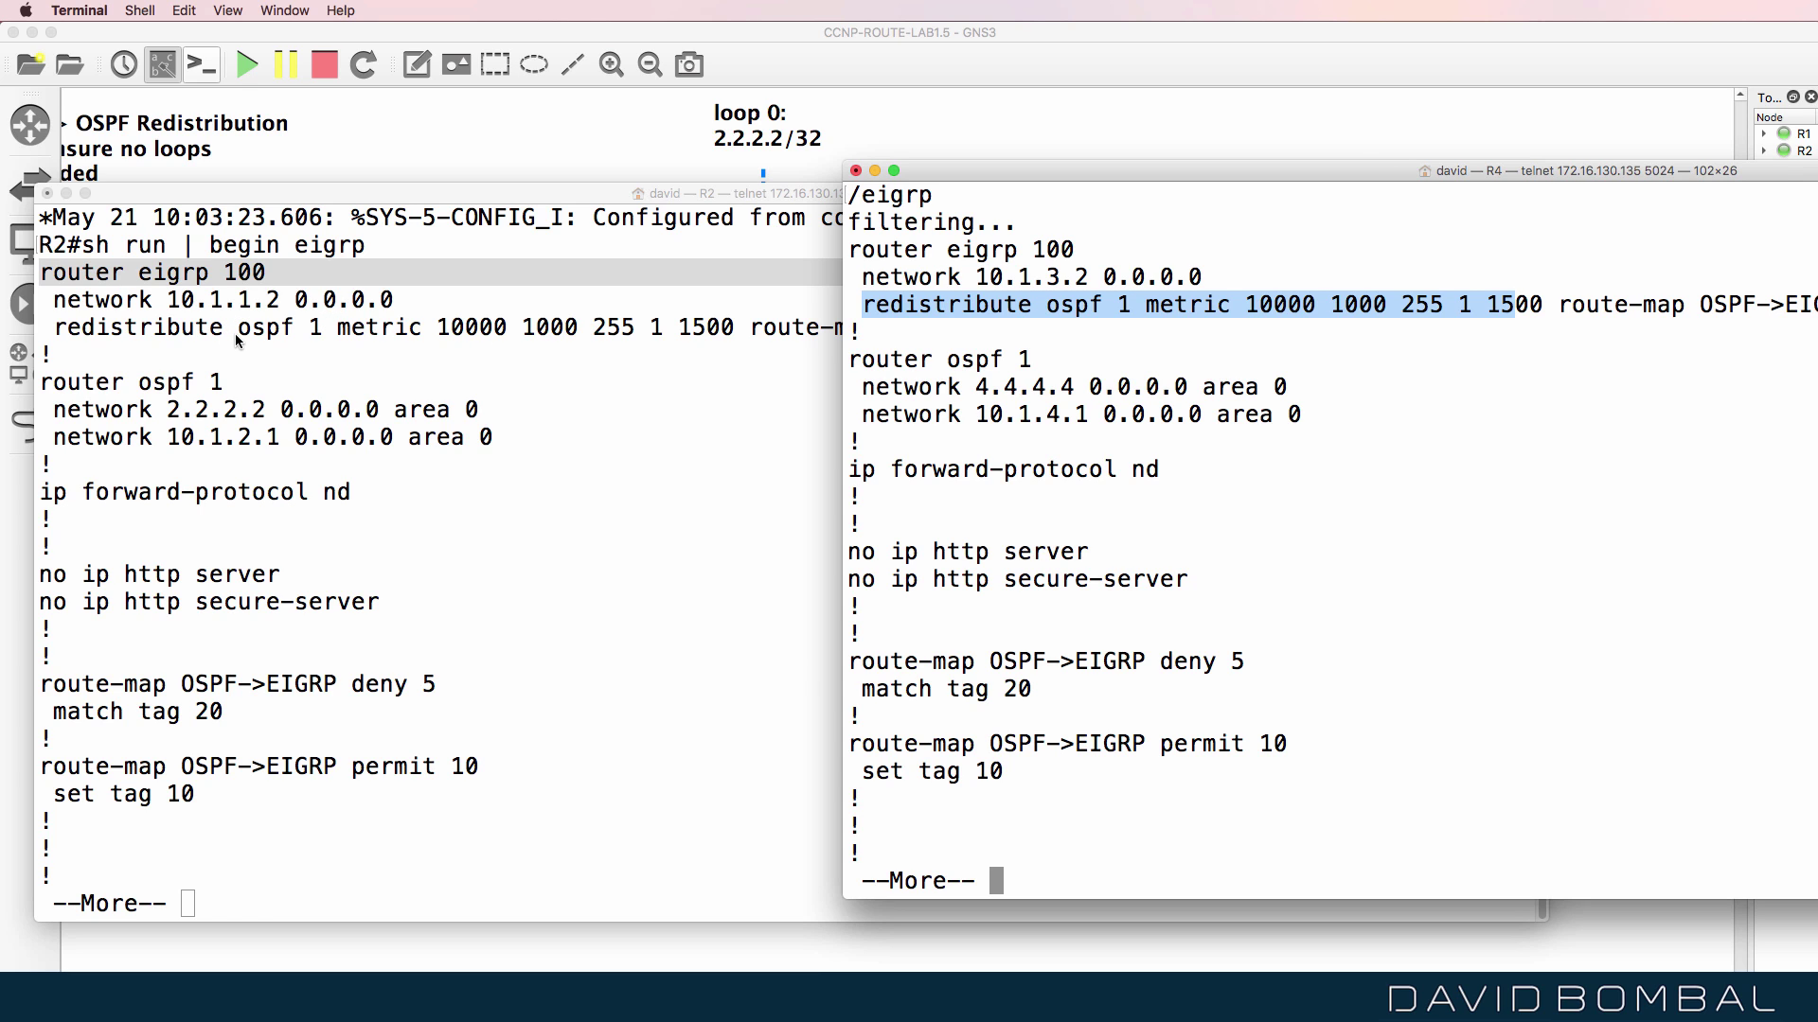
pyautogui.moveTo(930, 630); pyautogui.dragTo(998, 814)
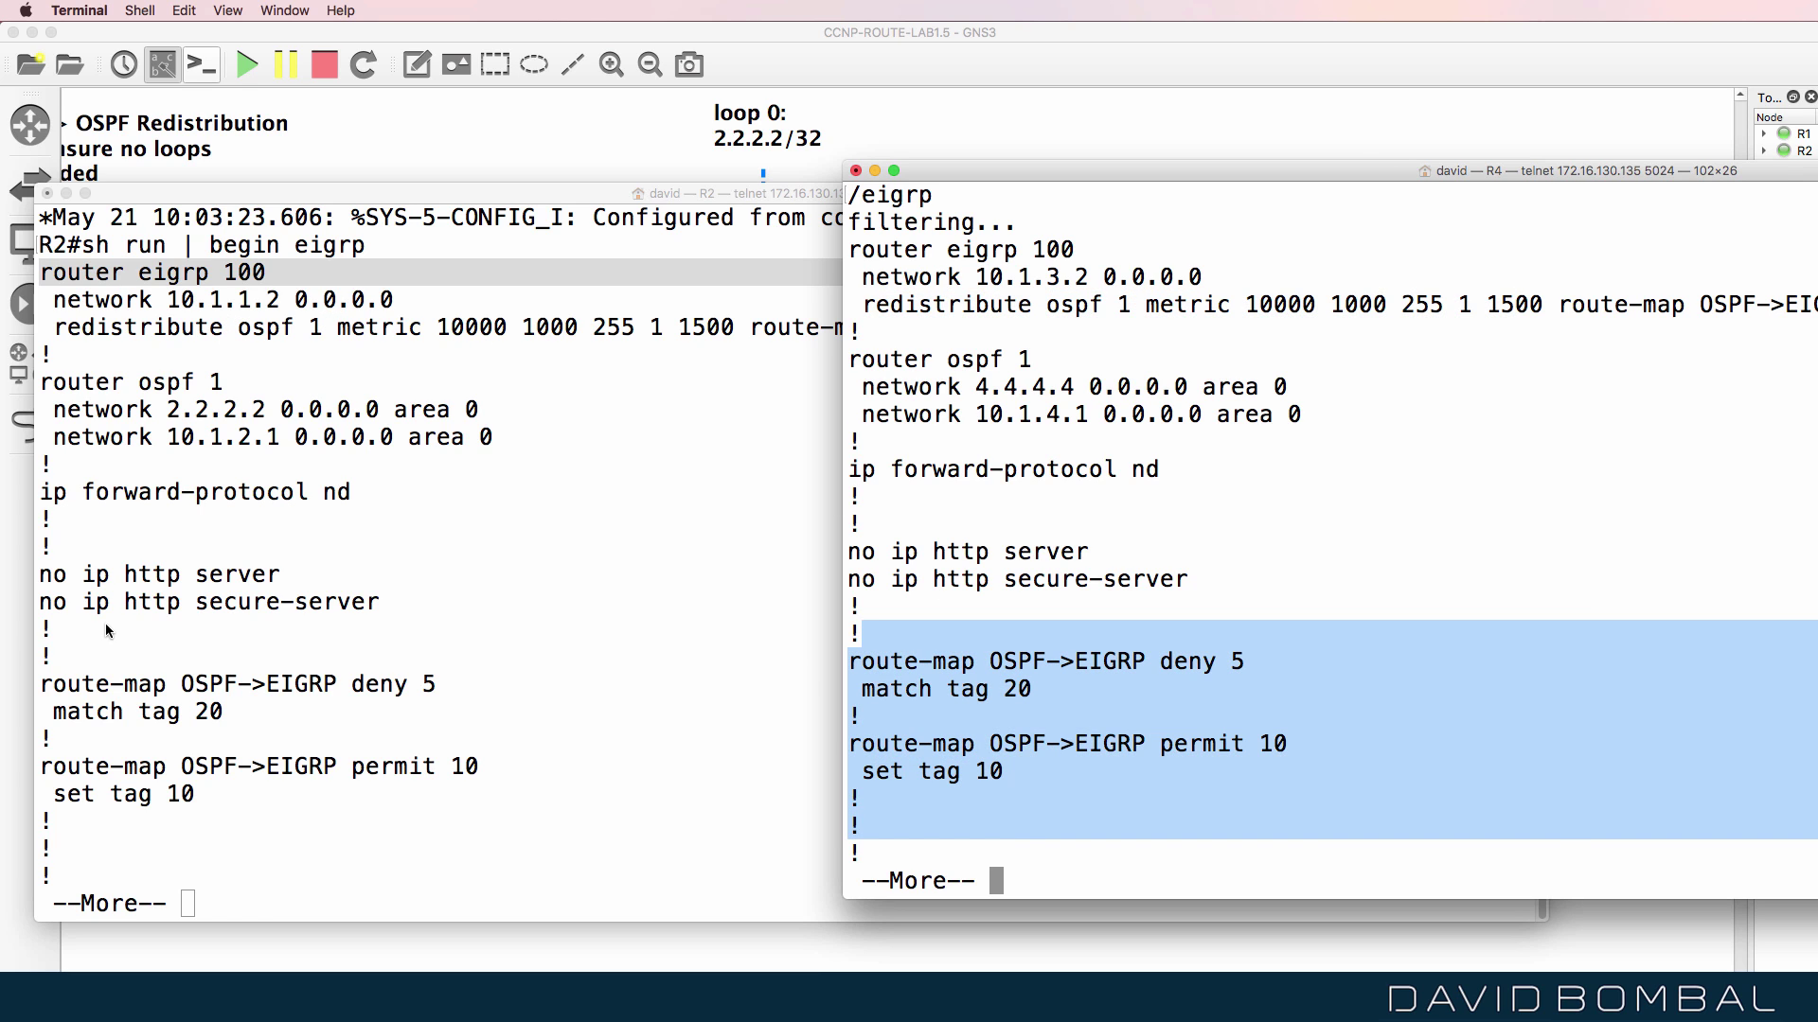
pyautogui.click(113, 635)
pyautogui.moveTo(133, 633); pyautogui.dragTo(168, 826)
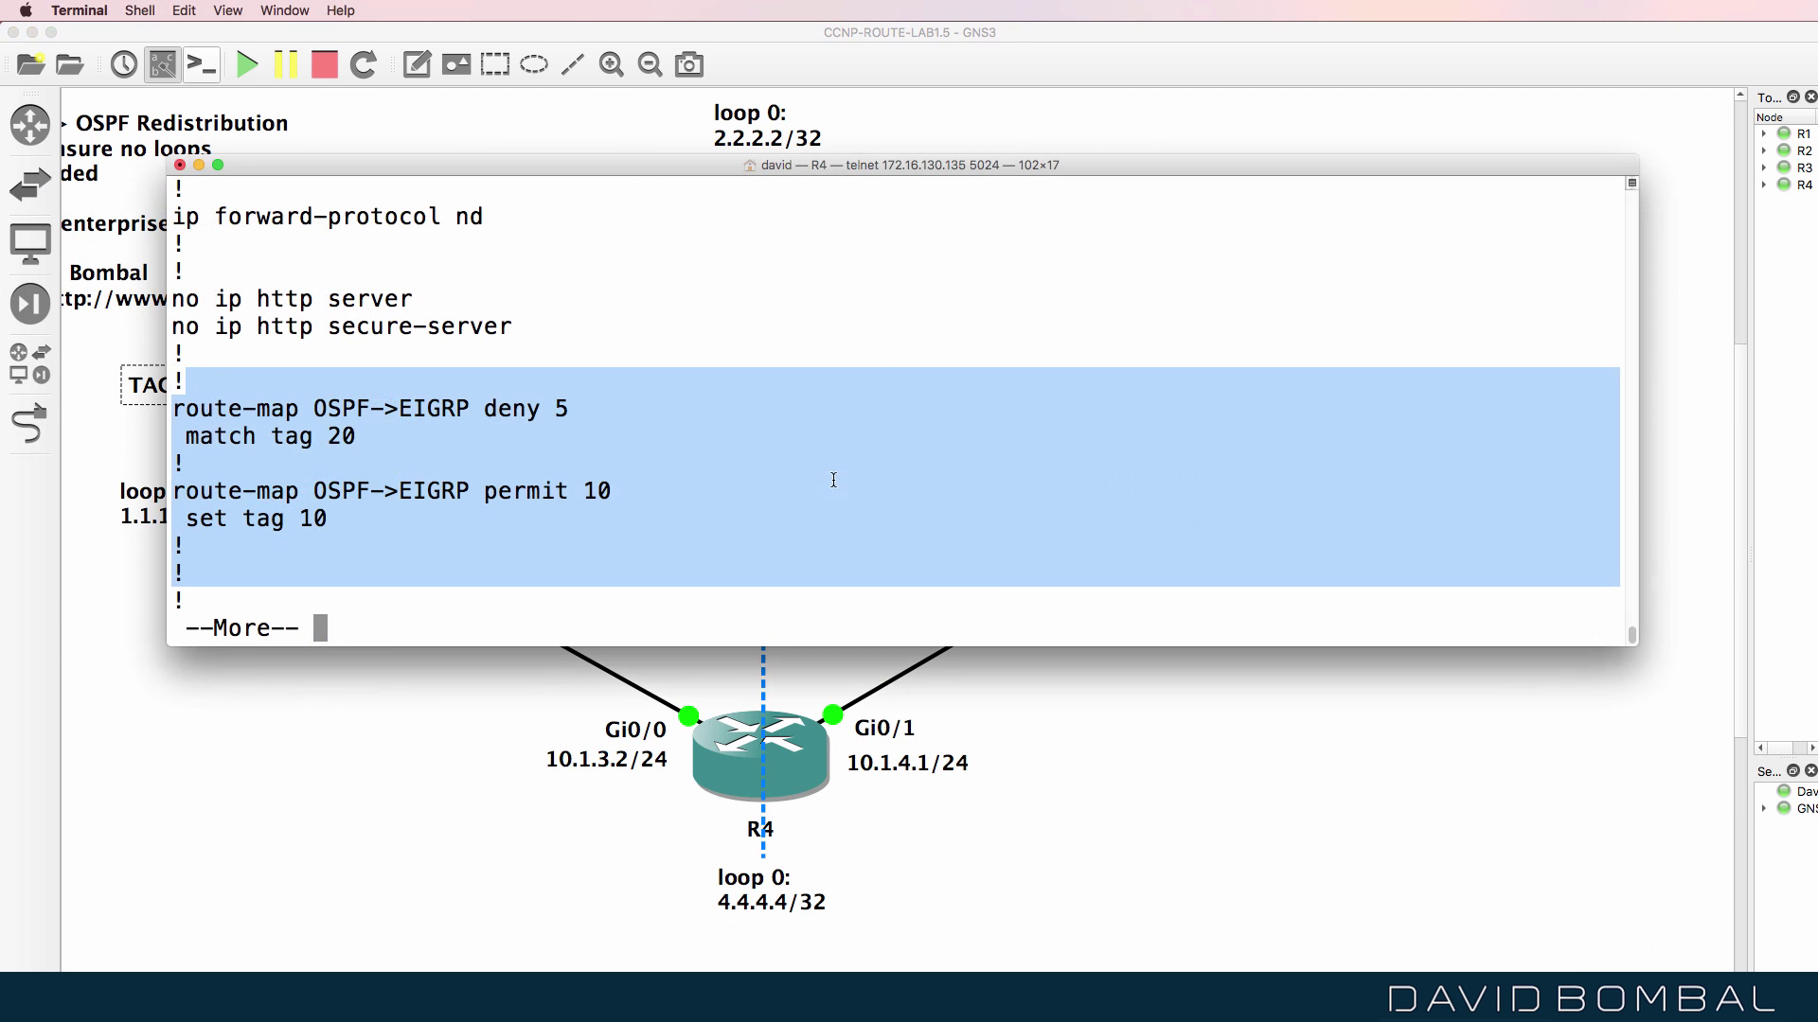
pyautogui.press('space')
# Enter router ospf 1 configuration on R4.
pyautogui.moveTo(865, 165); pyautogui.dragTo(983, 61)
pyautogui.write('conf t')
pyautogui.press('Return')
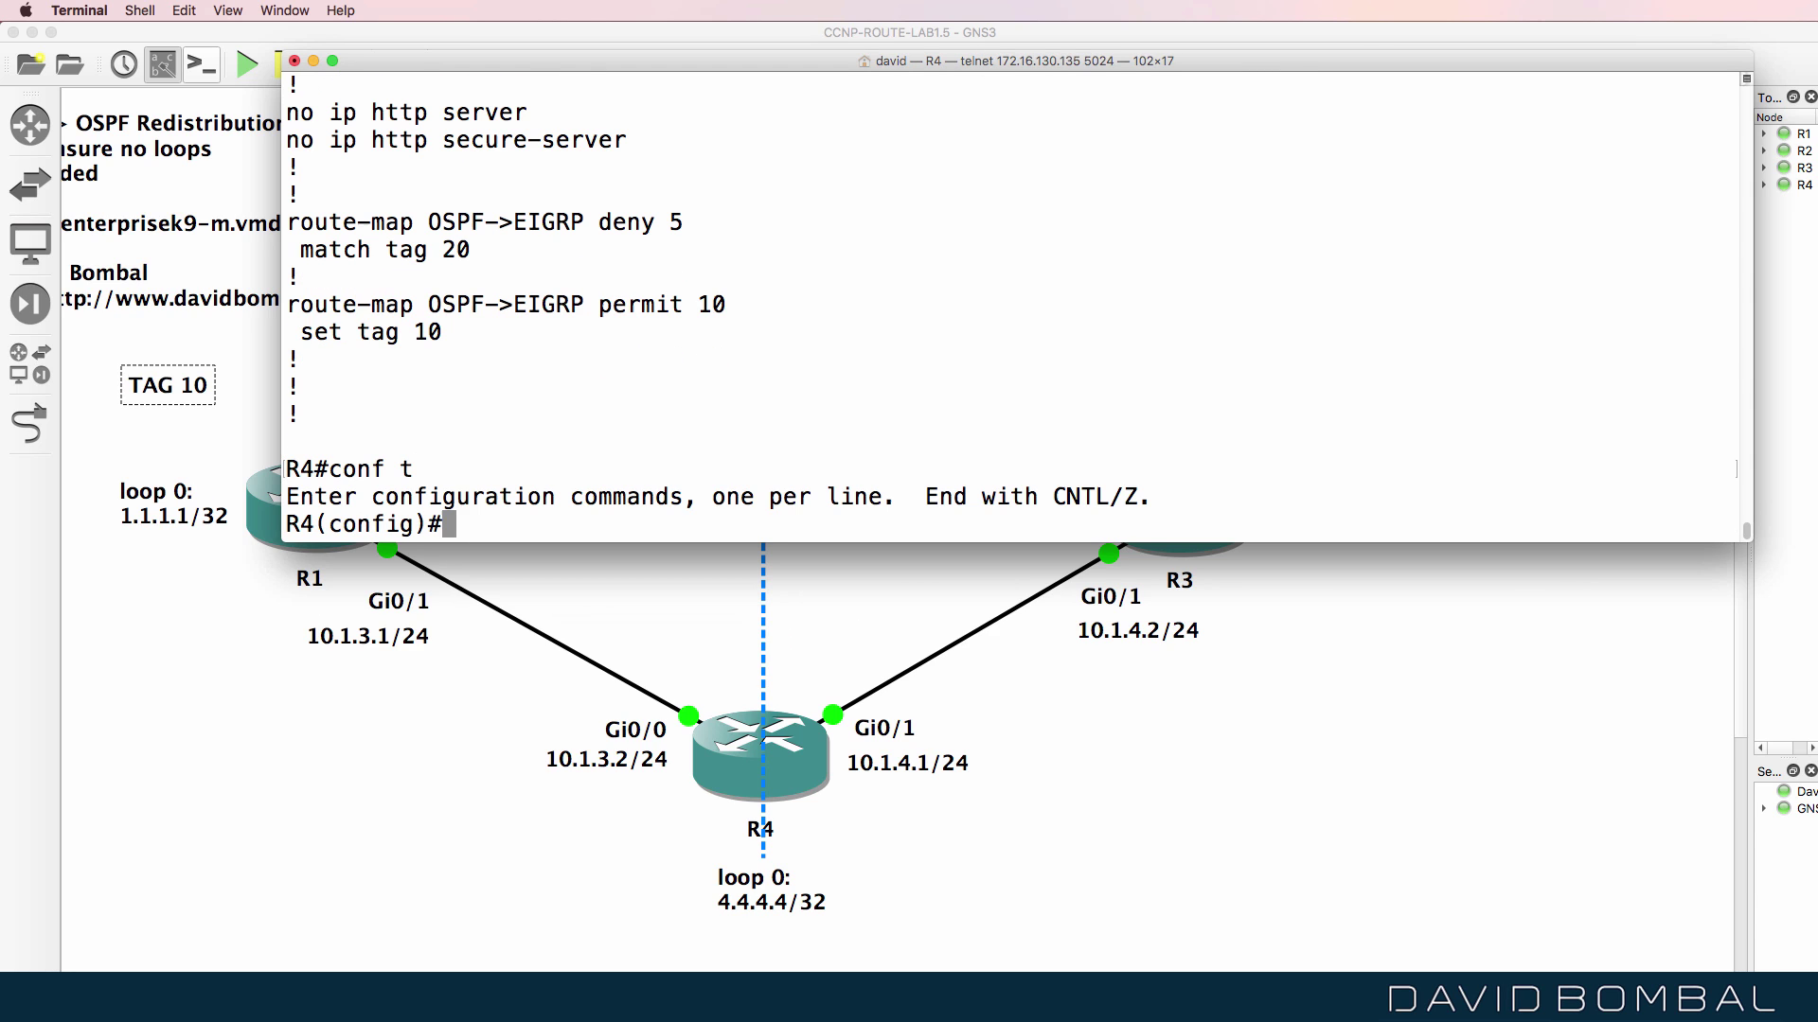
pyautogui.write('router so')
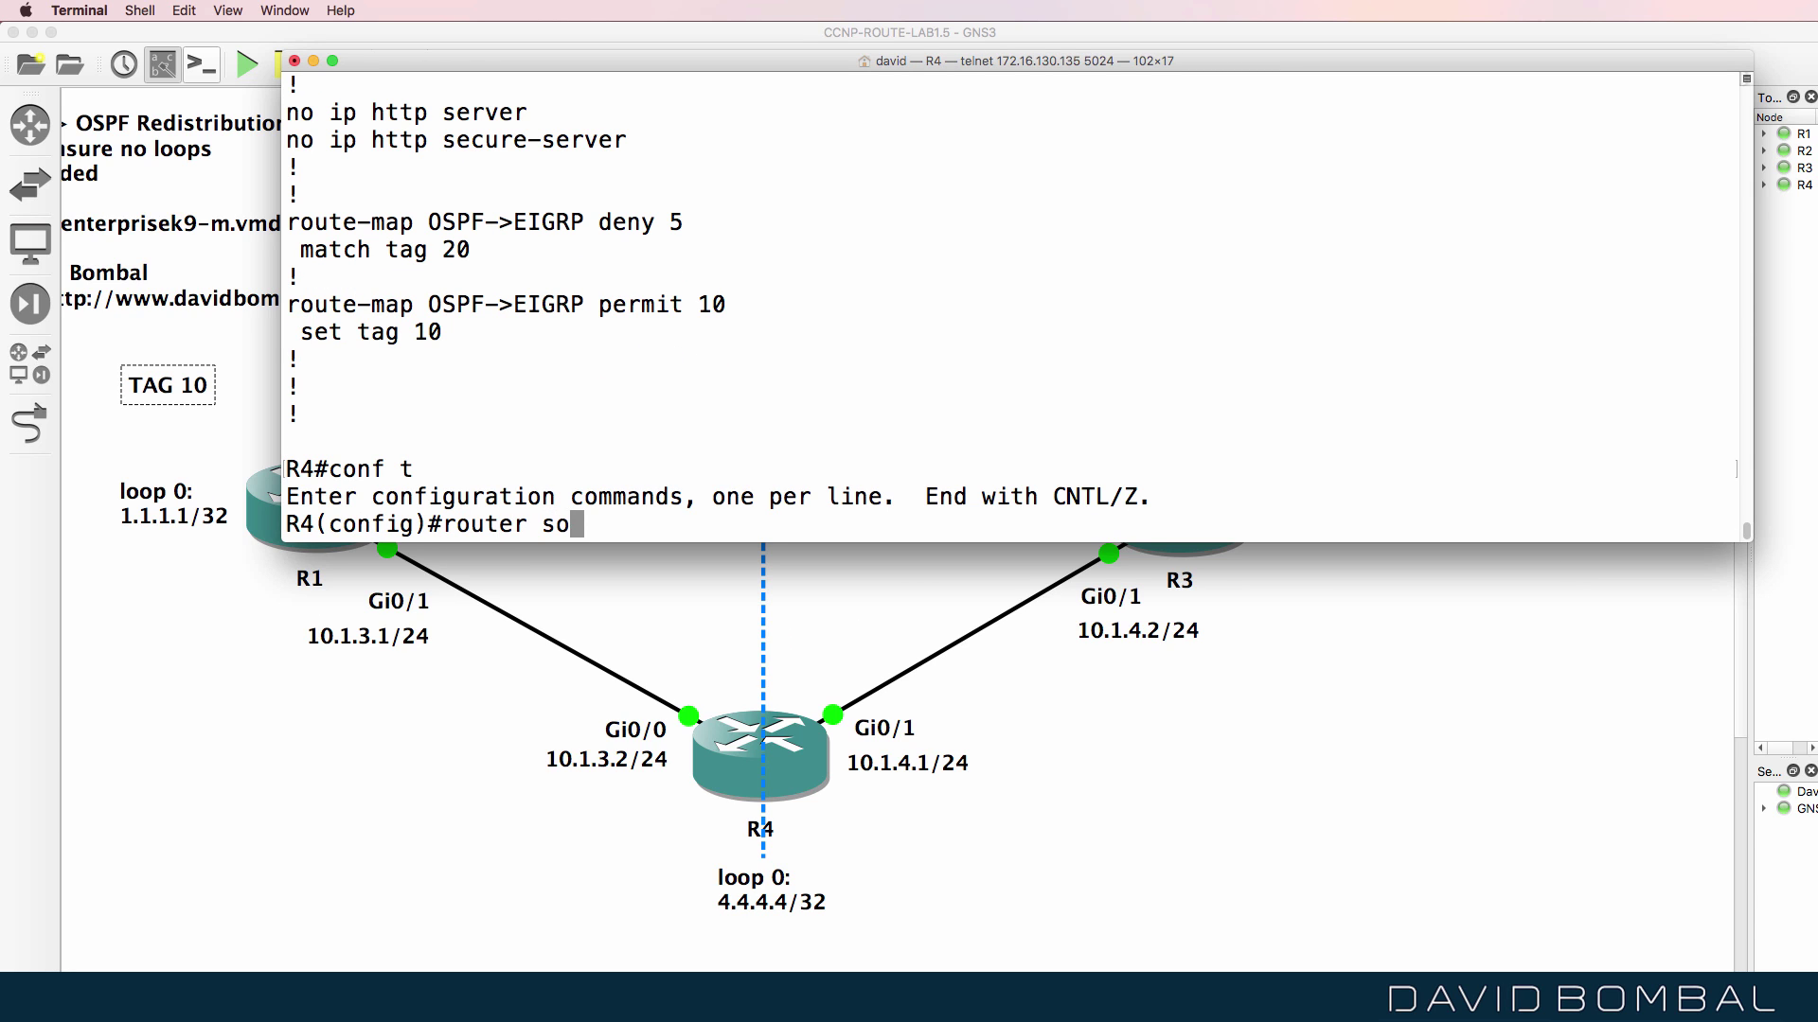
pyautogui.press('BackSpace')
pyautogui.press('BackSpace')
pyautogui.write('ospf 1')
pyautogui.press('Return')
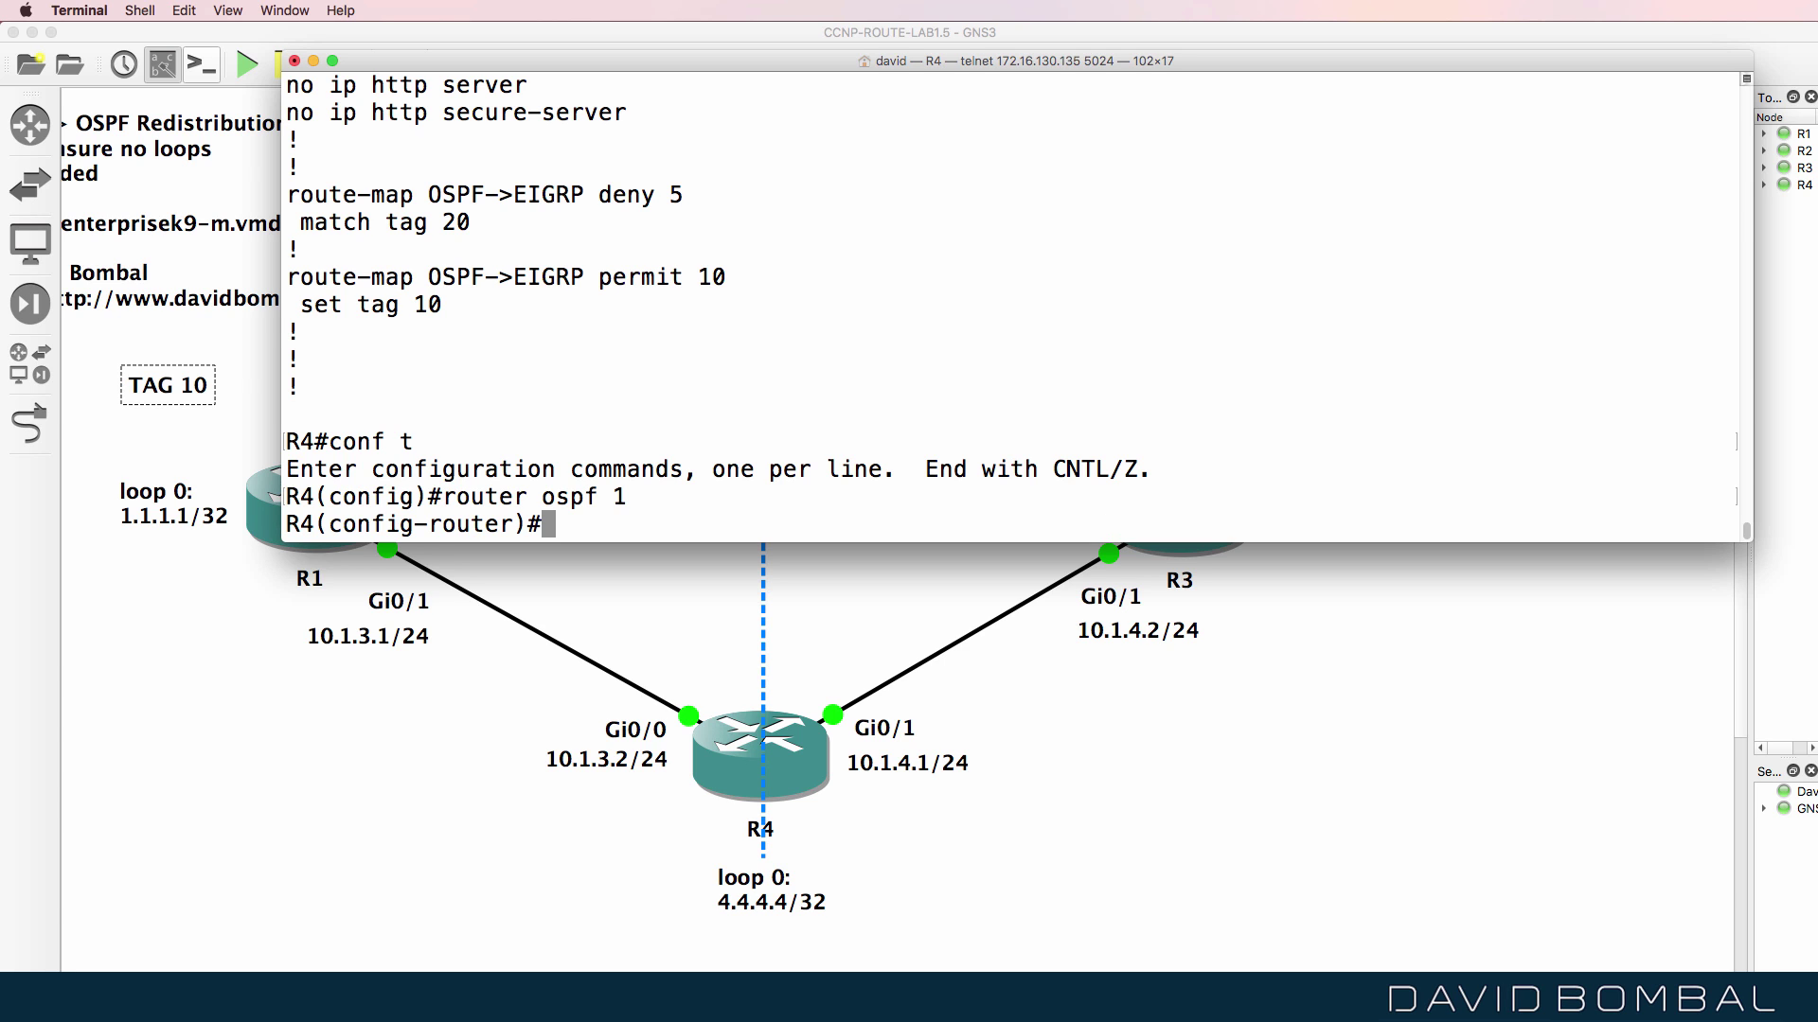
# Build 'redistribute eigrp 100 subnets', checking each option with ? help.
pyautogui.write('redi')
pyautogui.press('Tab')
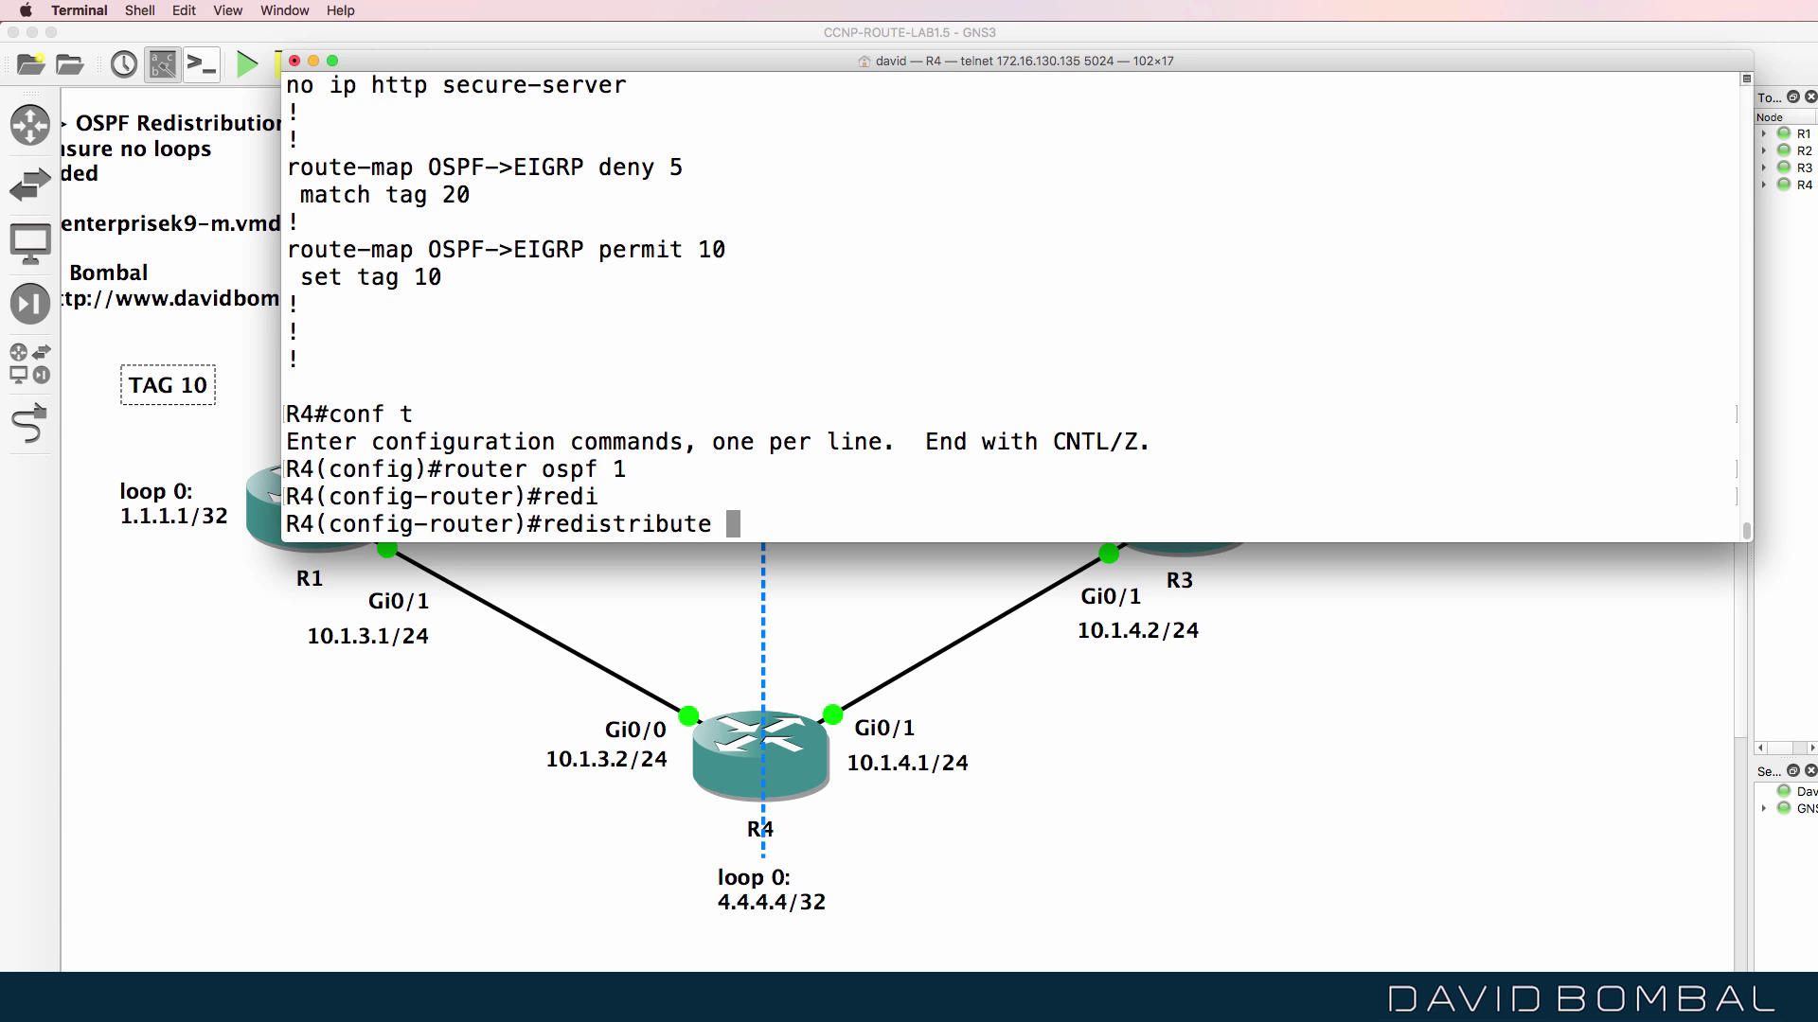
pyautogui.write('?')
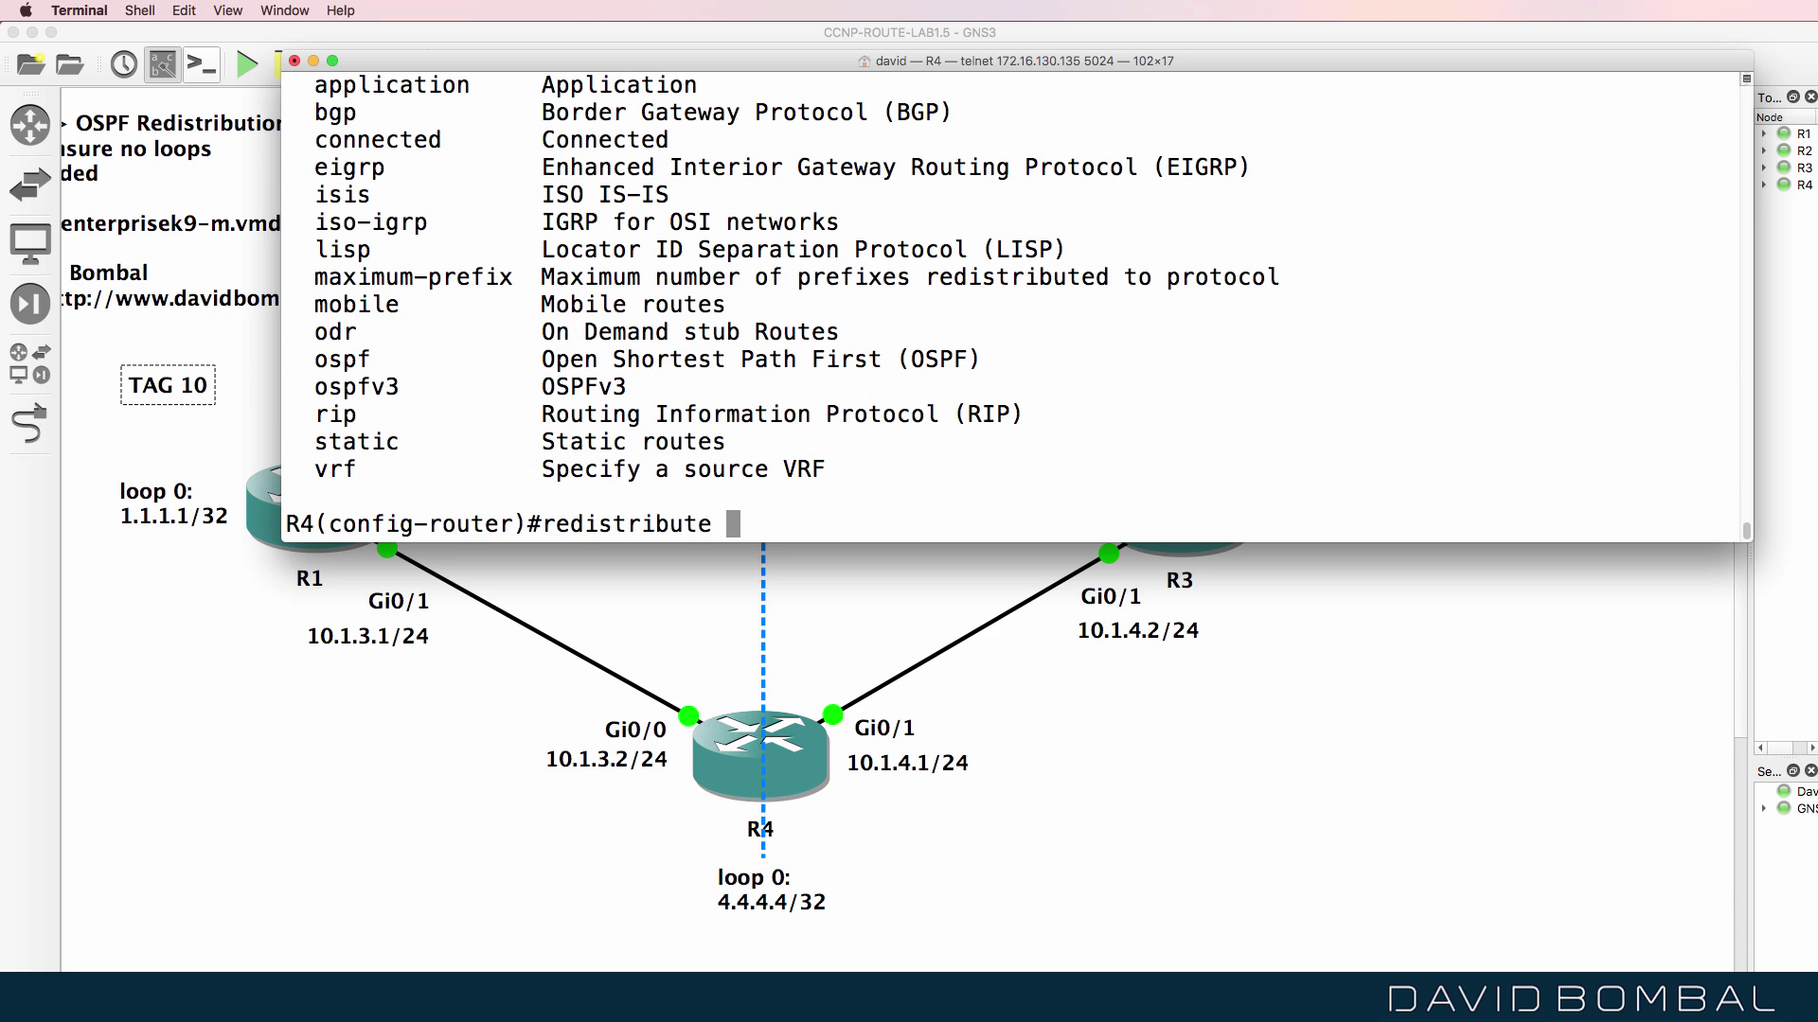
pyautogui.write('ei')
pyautogui.press('Tab')
pyautogui.write('?100')
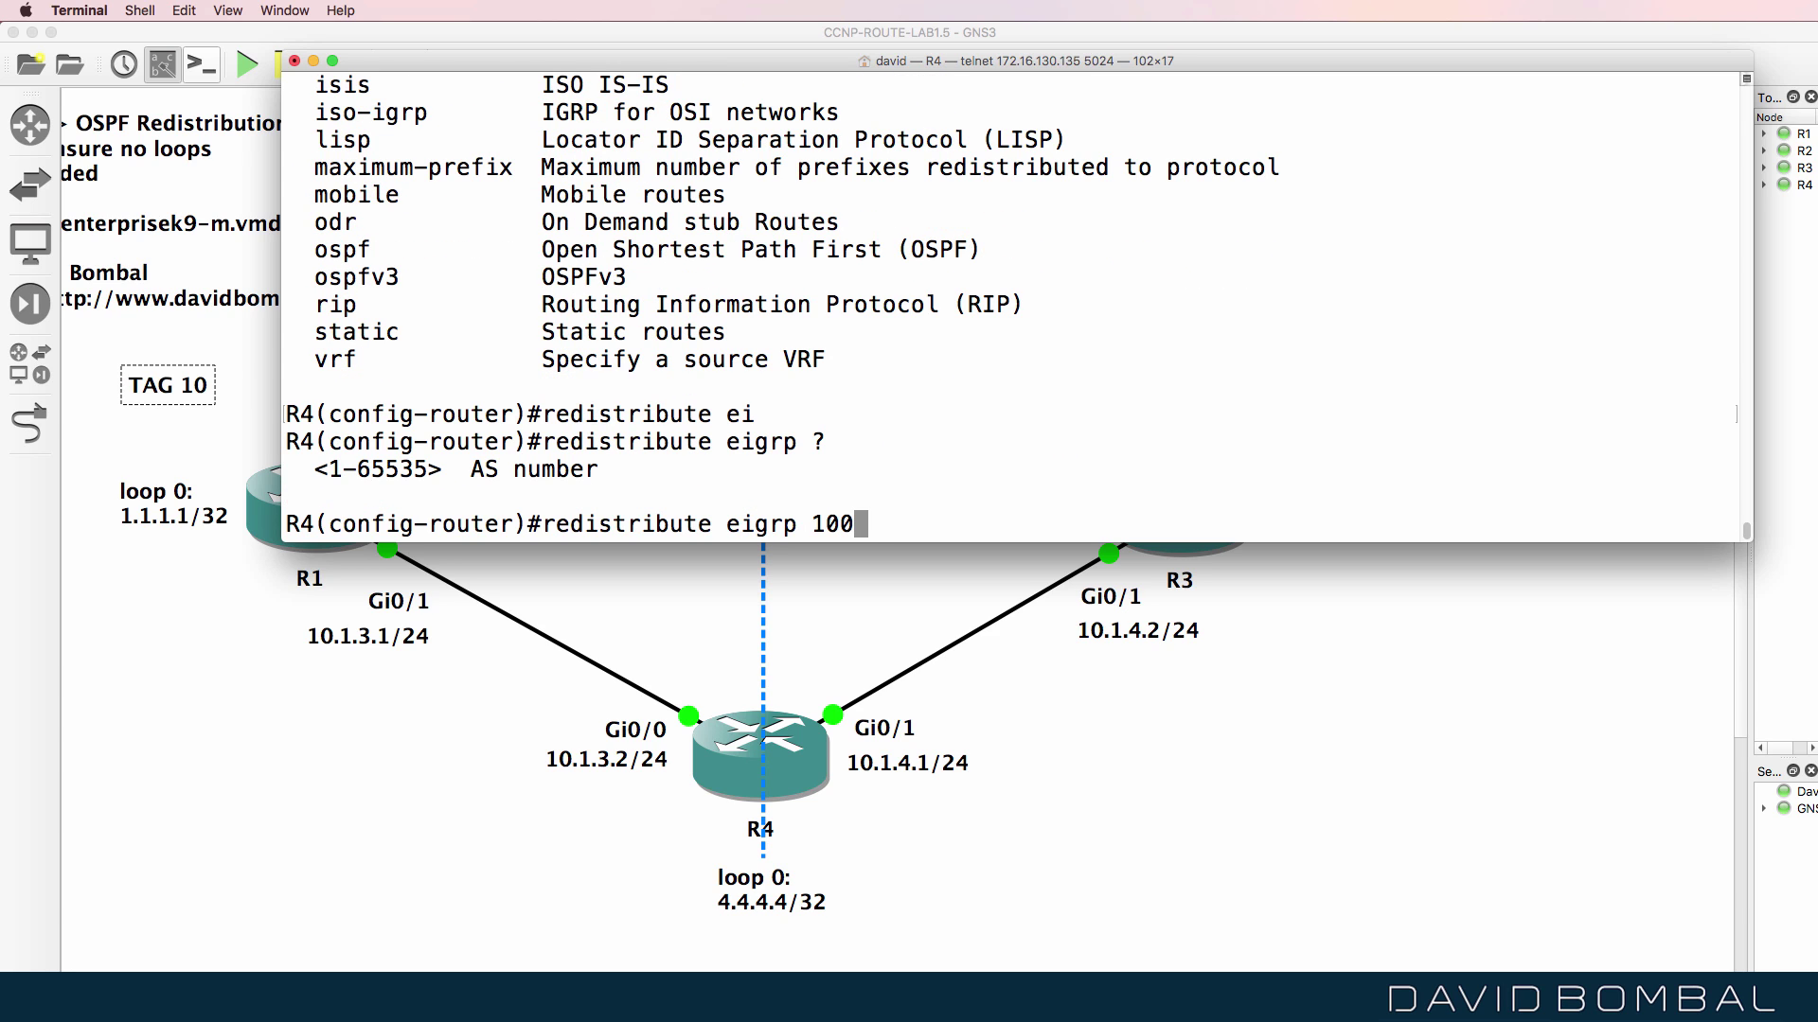
pyautogui.write(' ?')
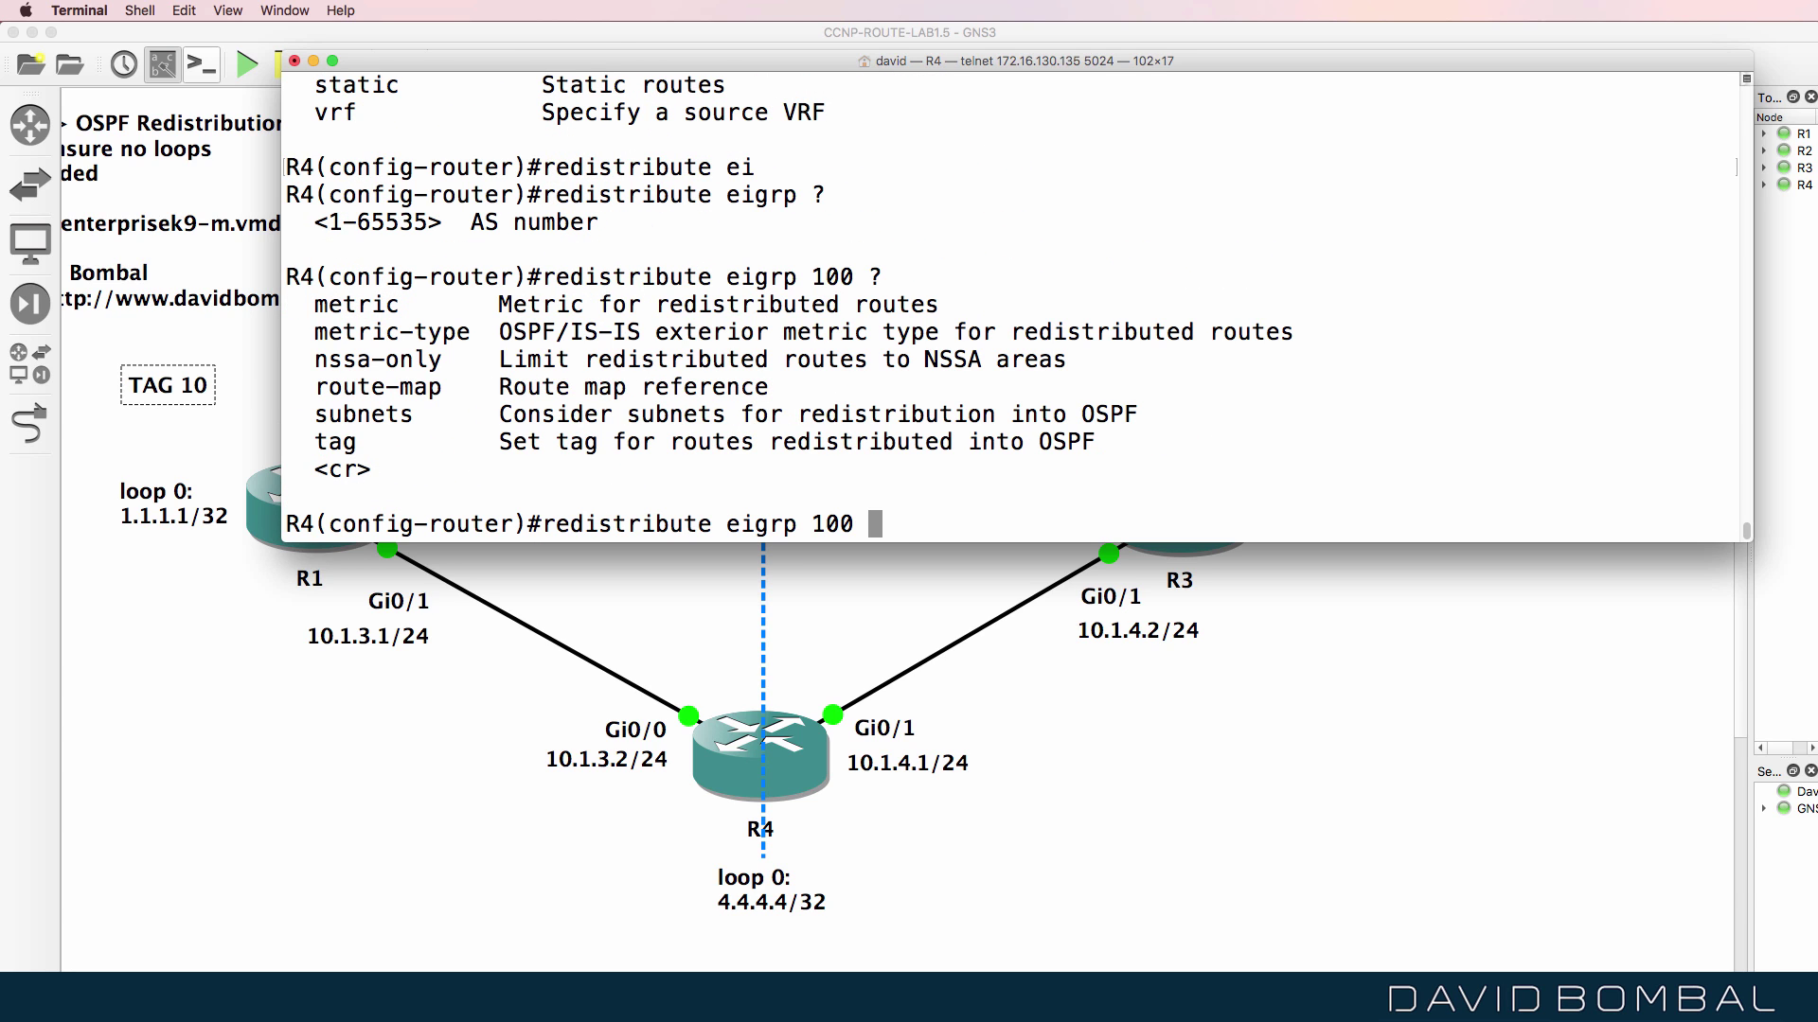
pyautogui.write('su')
pyautogui.press('Tab')
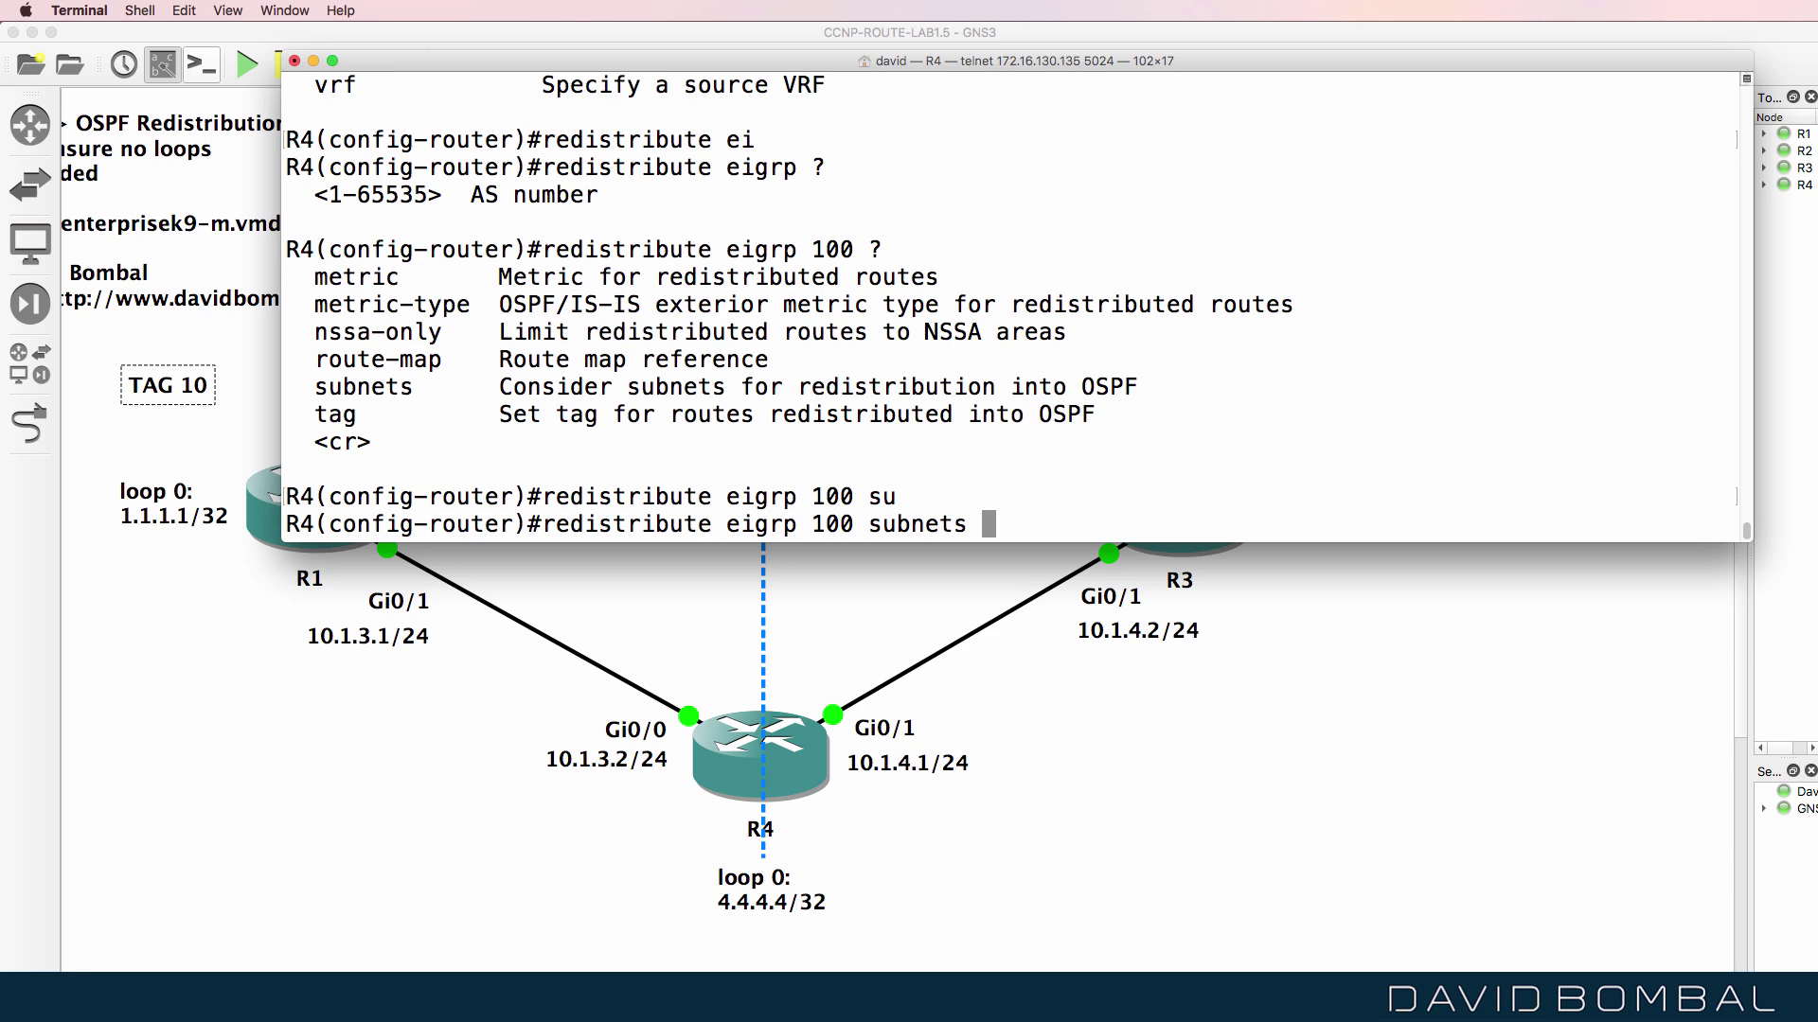
pyautogui.moveTo(472, 387); pyautogui.dragTo(1204, 389)
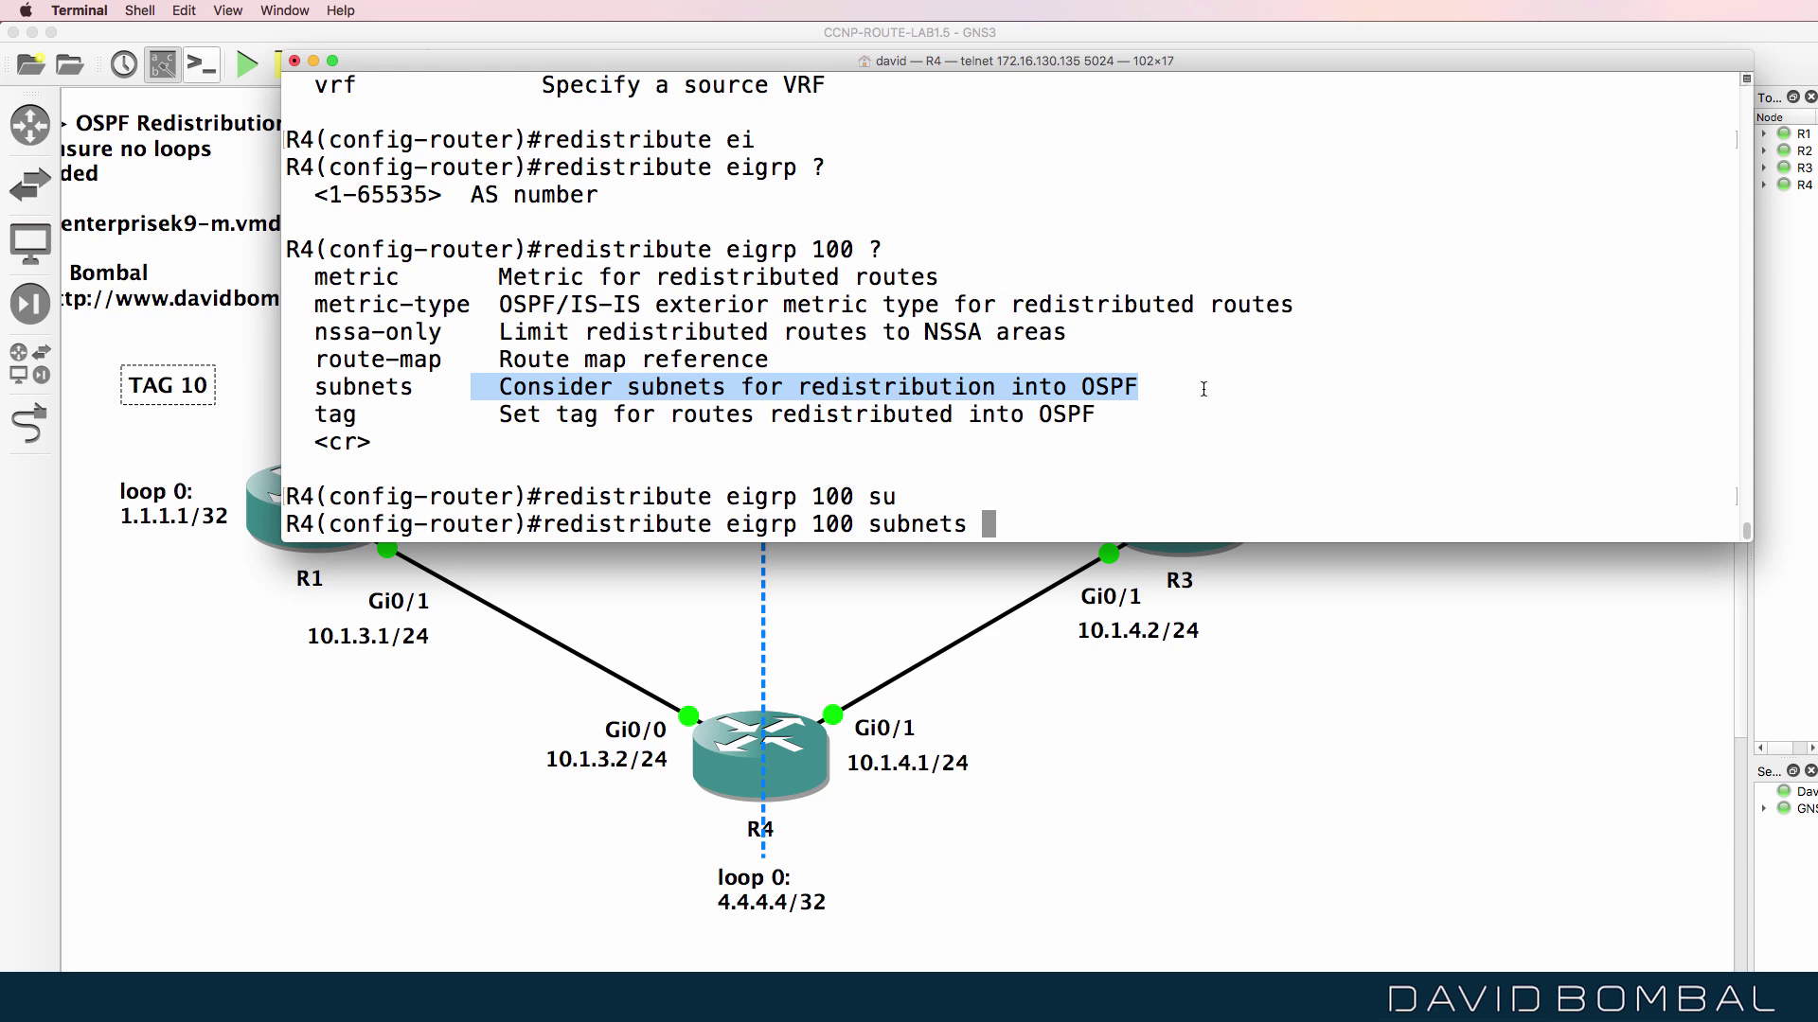
# Finish the command with route-map EIGRP->OSPF, apply it, and exit OSPF configuration.
pyautogui.write('rout')
pyautogui.press('Tab')
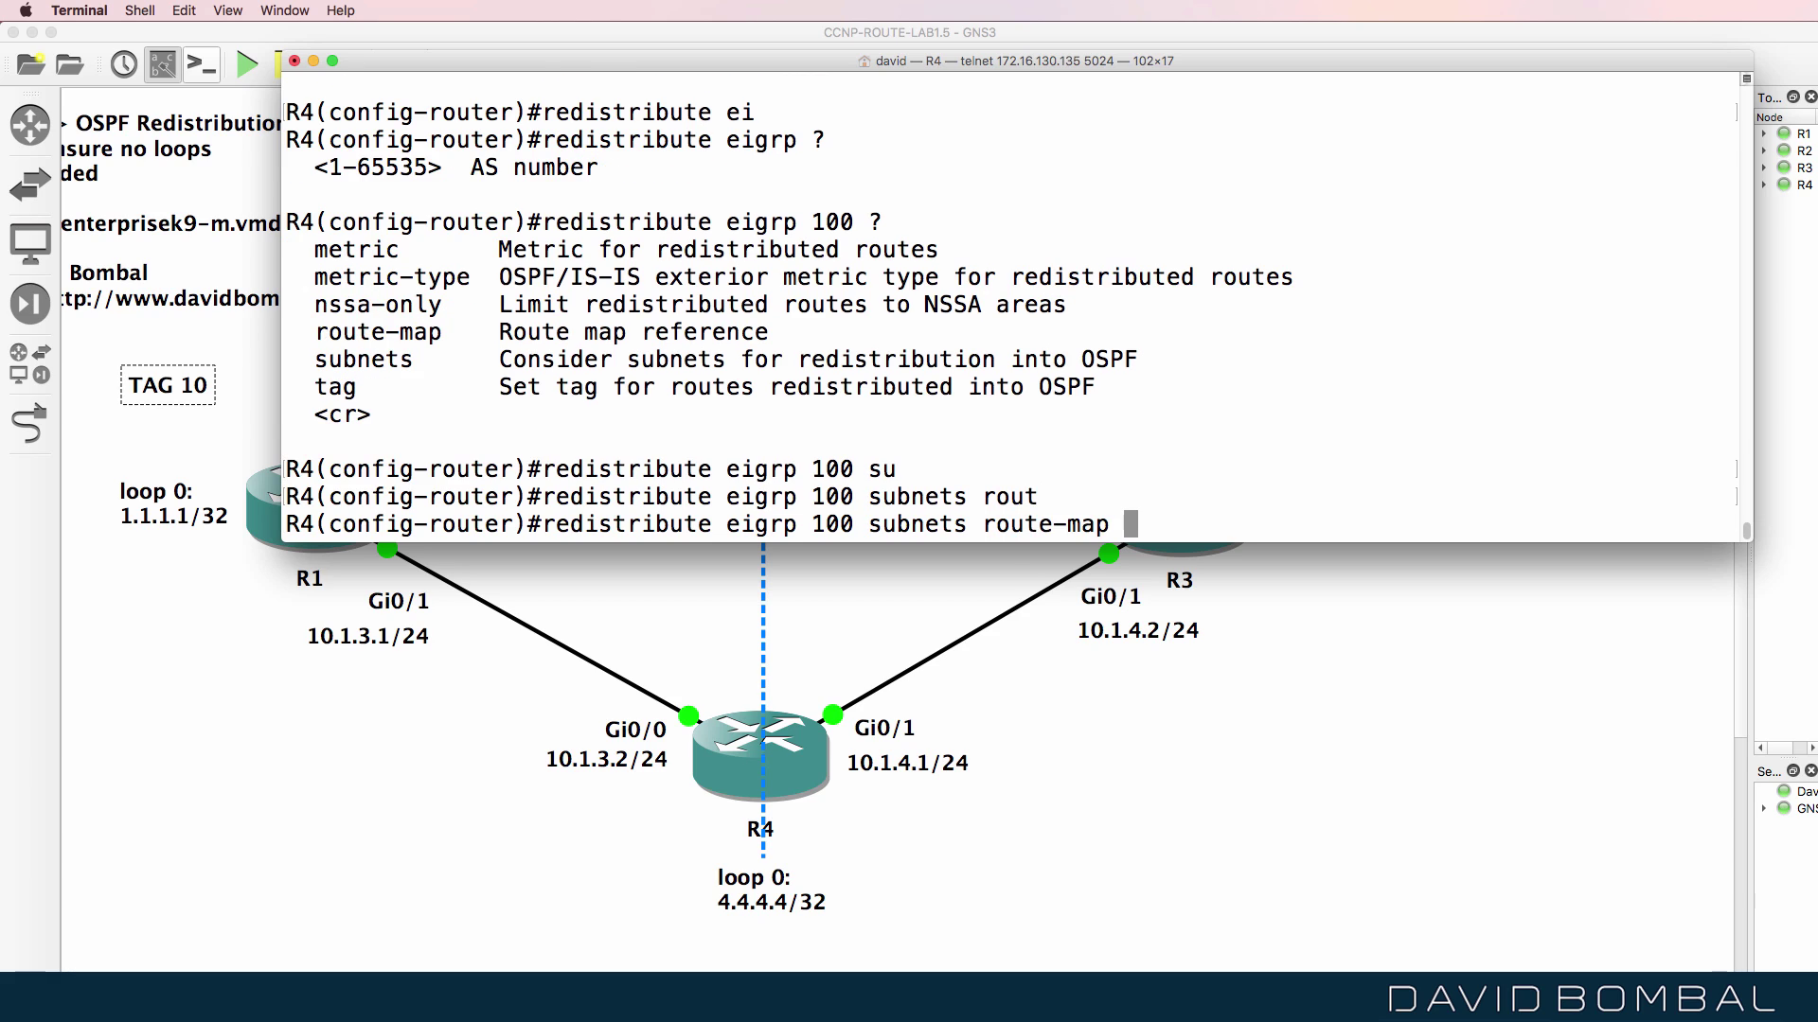
pyautogui.write('EIGRP->OSPF')
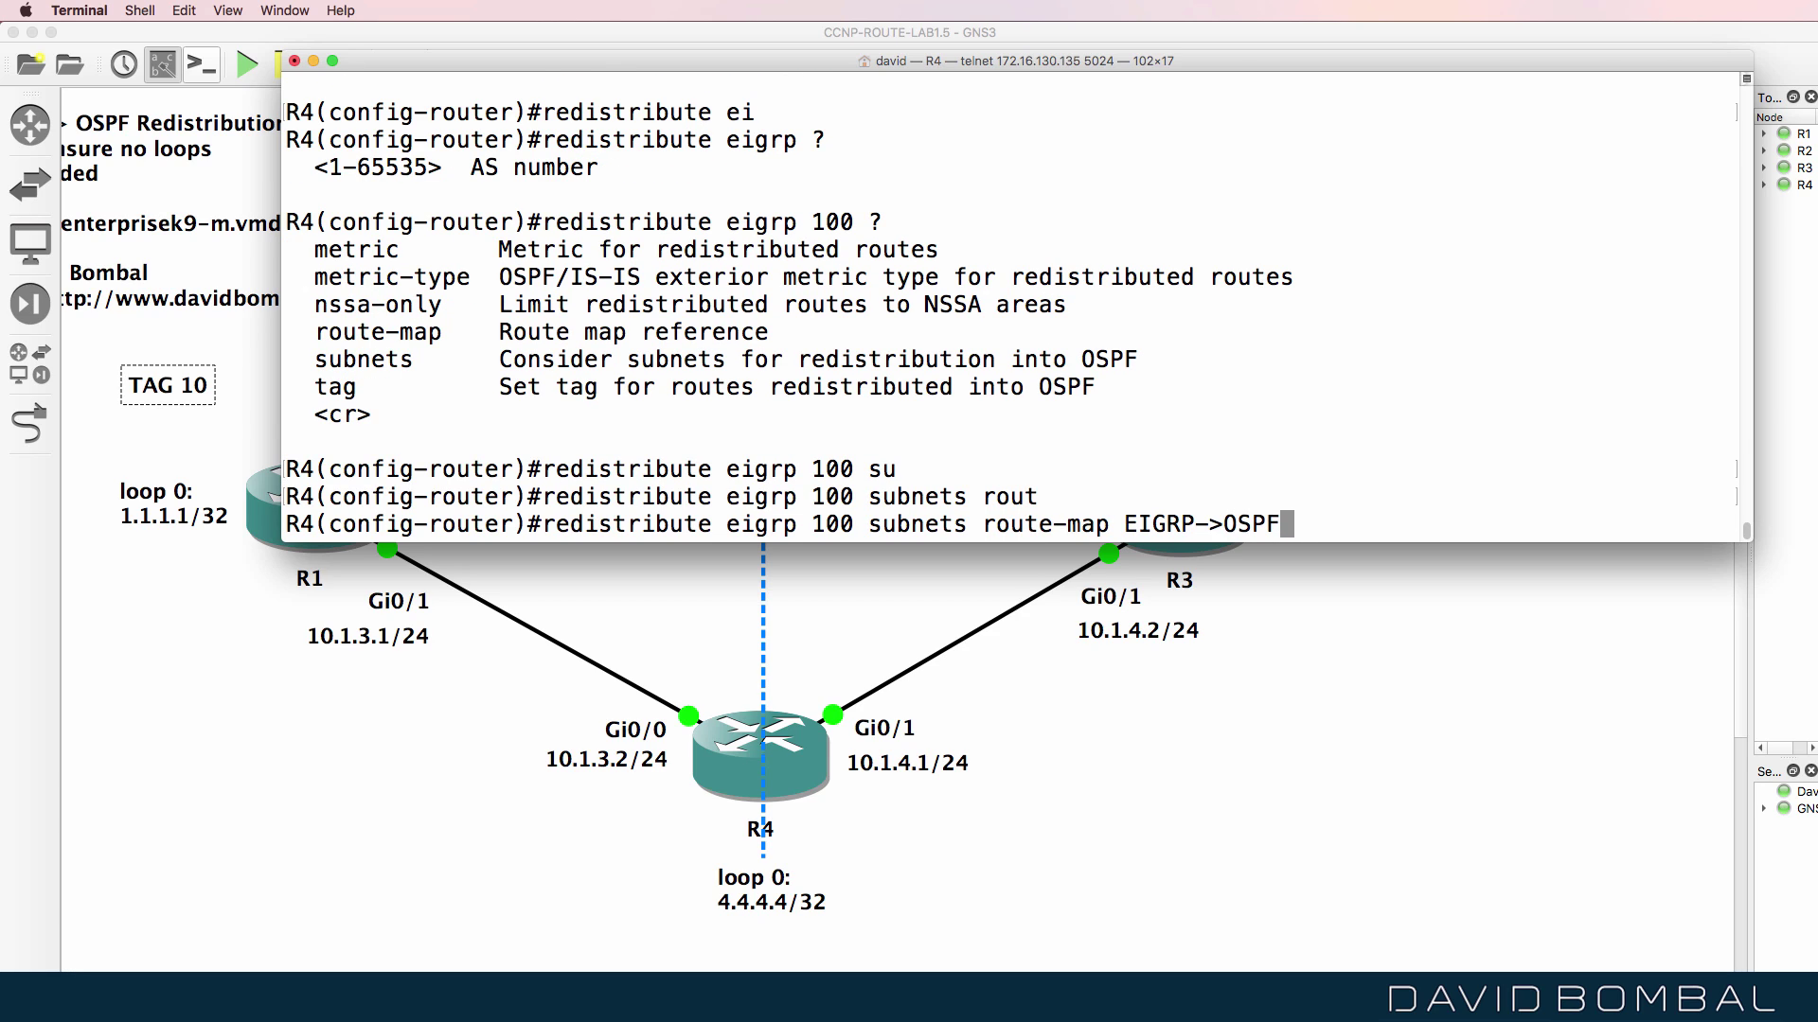
pyautogui.press('Return')
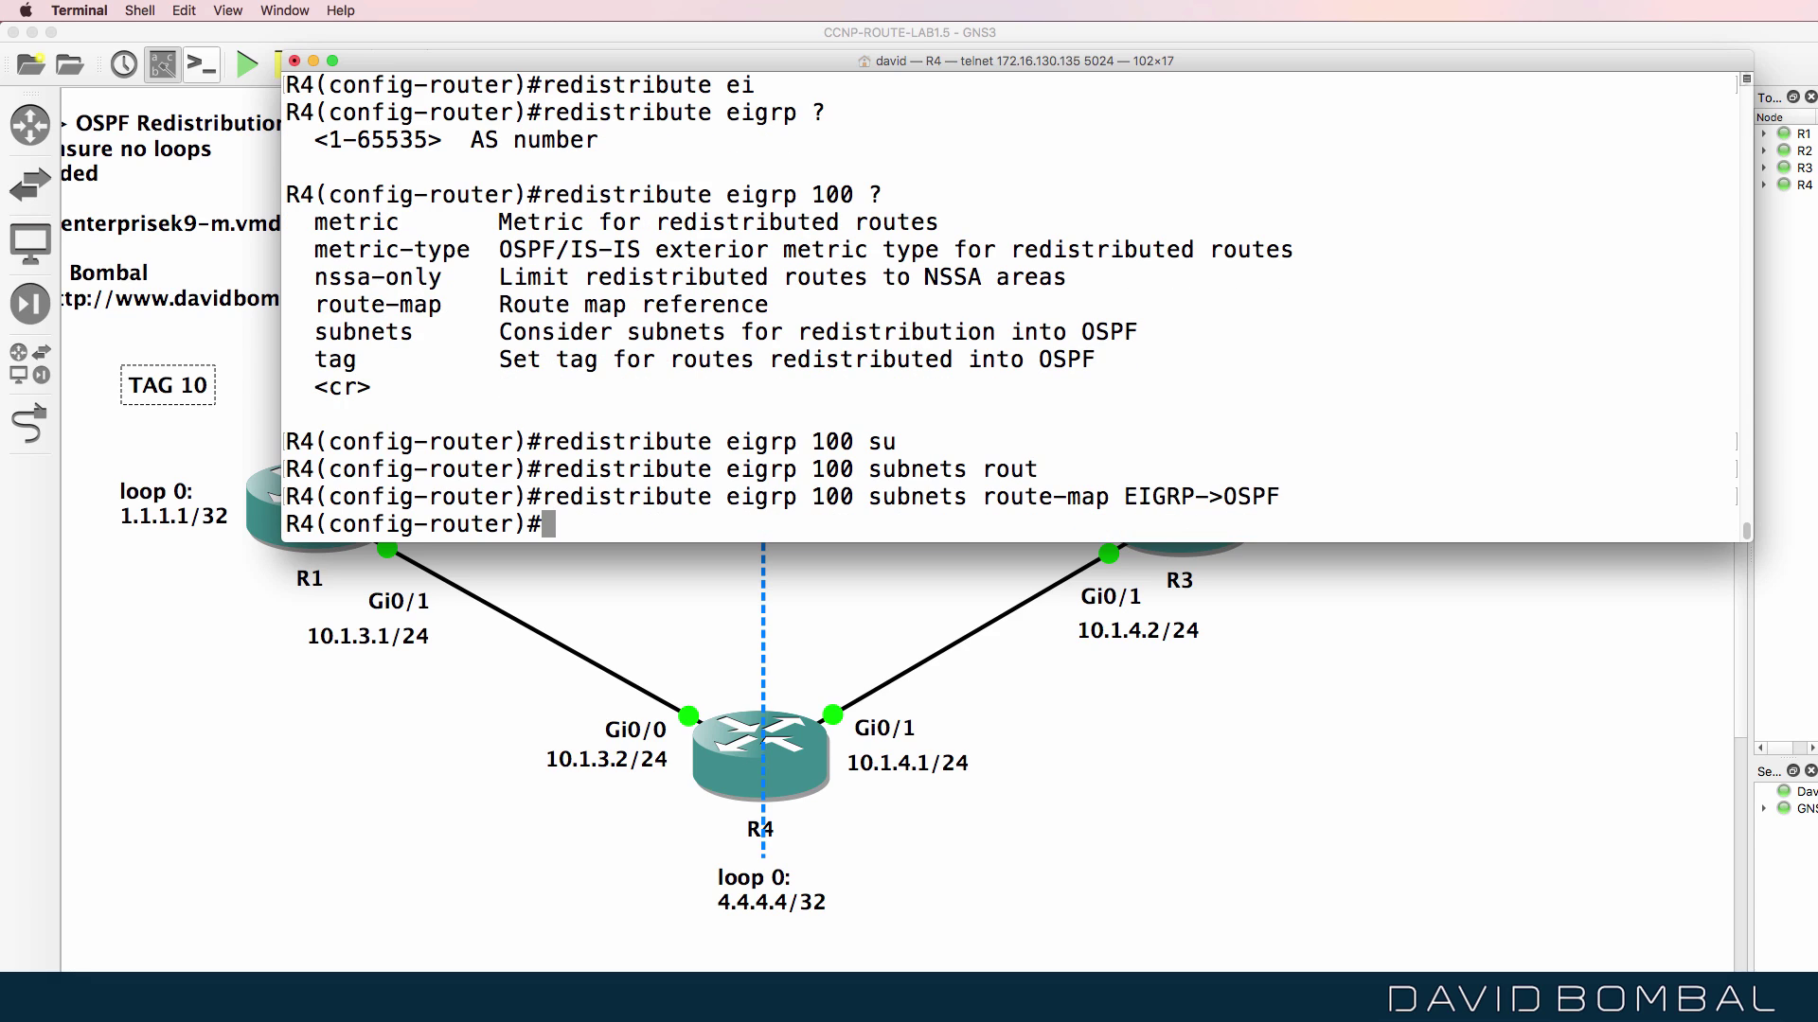
pyautogui.write('exit')
pyautogui.press('Return')
# Create route-map EIGRP-OSPF deny 5 under the wrong name, then erase the match tag 10 line.
pyautogui.write('route-map')
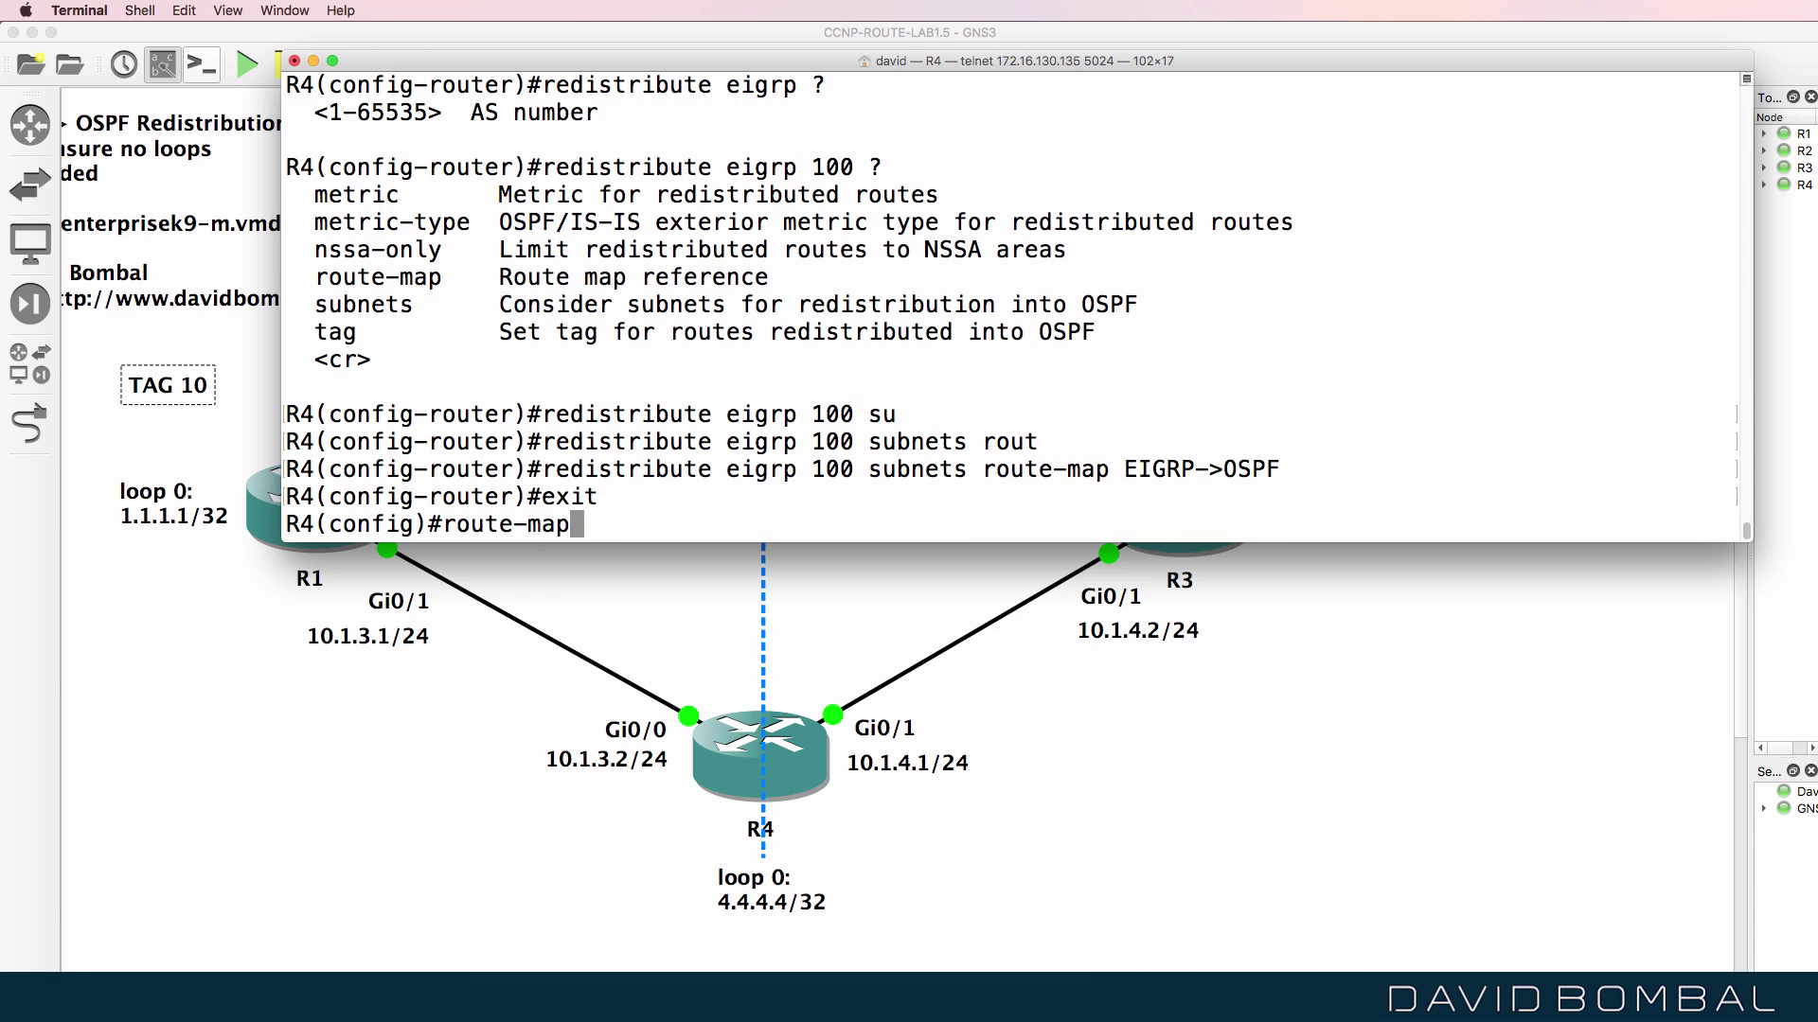
pyautogui.write(' EIGRP')
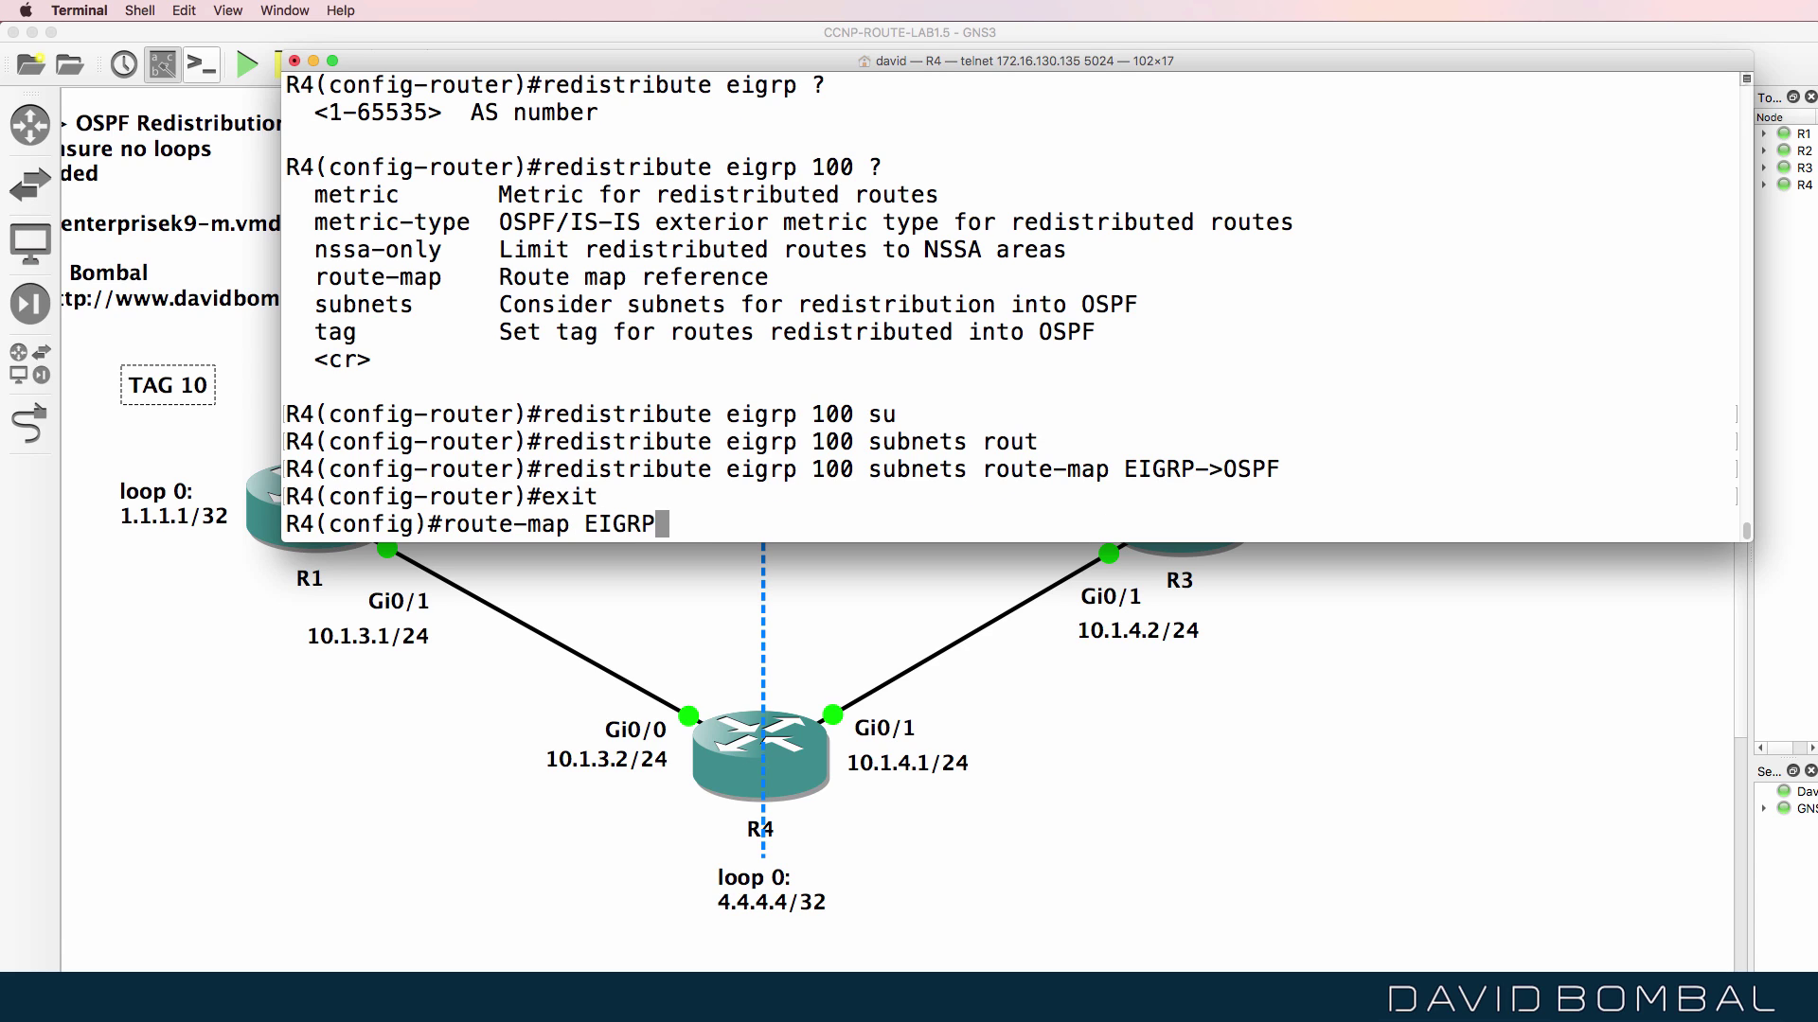
pyautogui.write('-OSPF ')
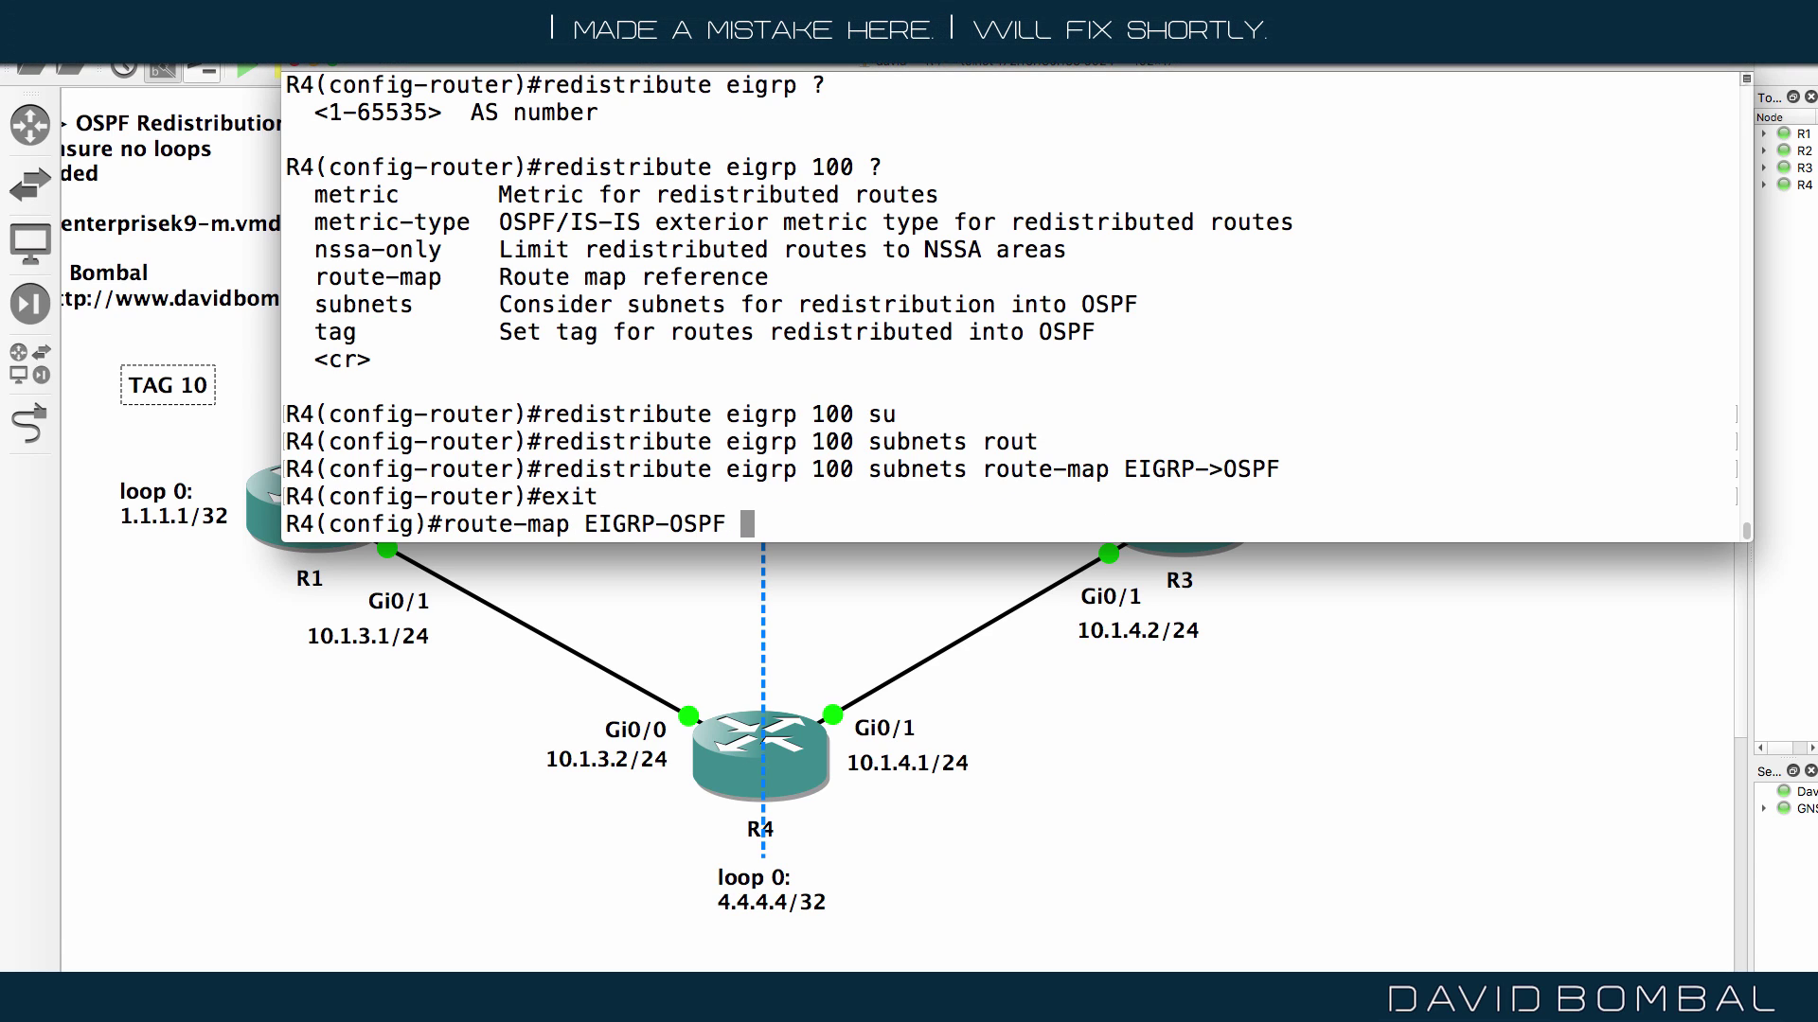
pyautogui.write('deny 5')
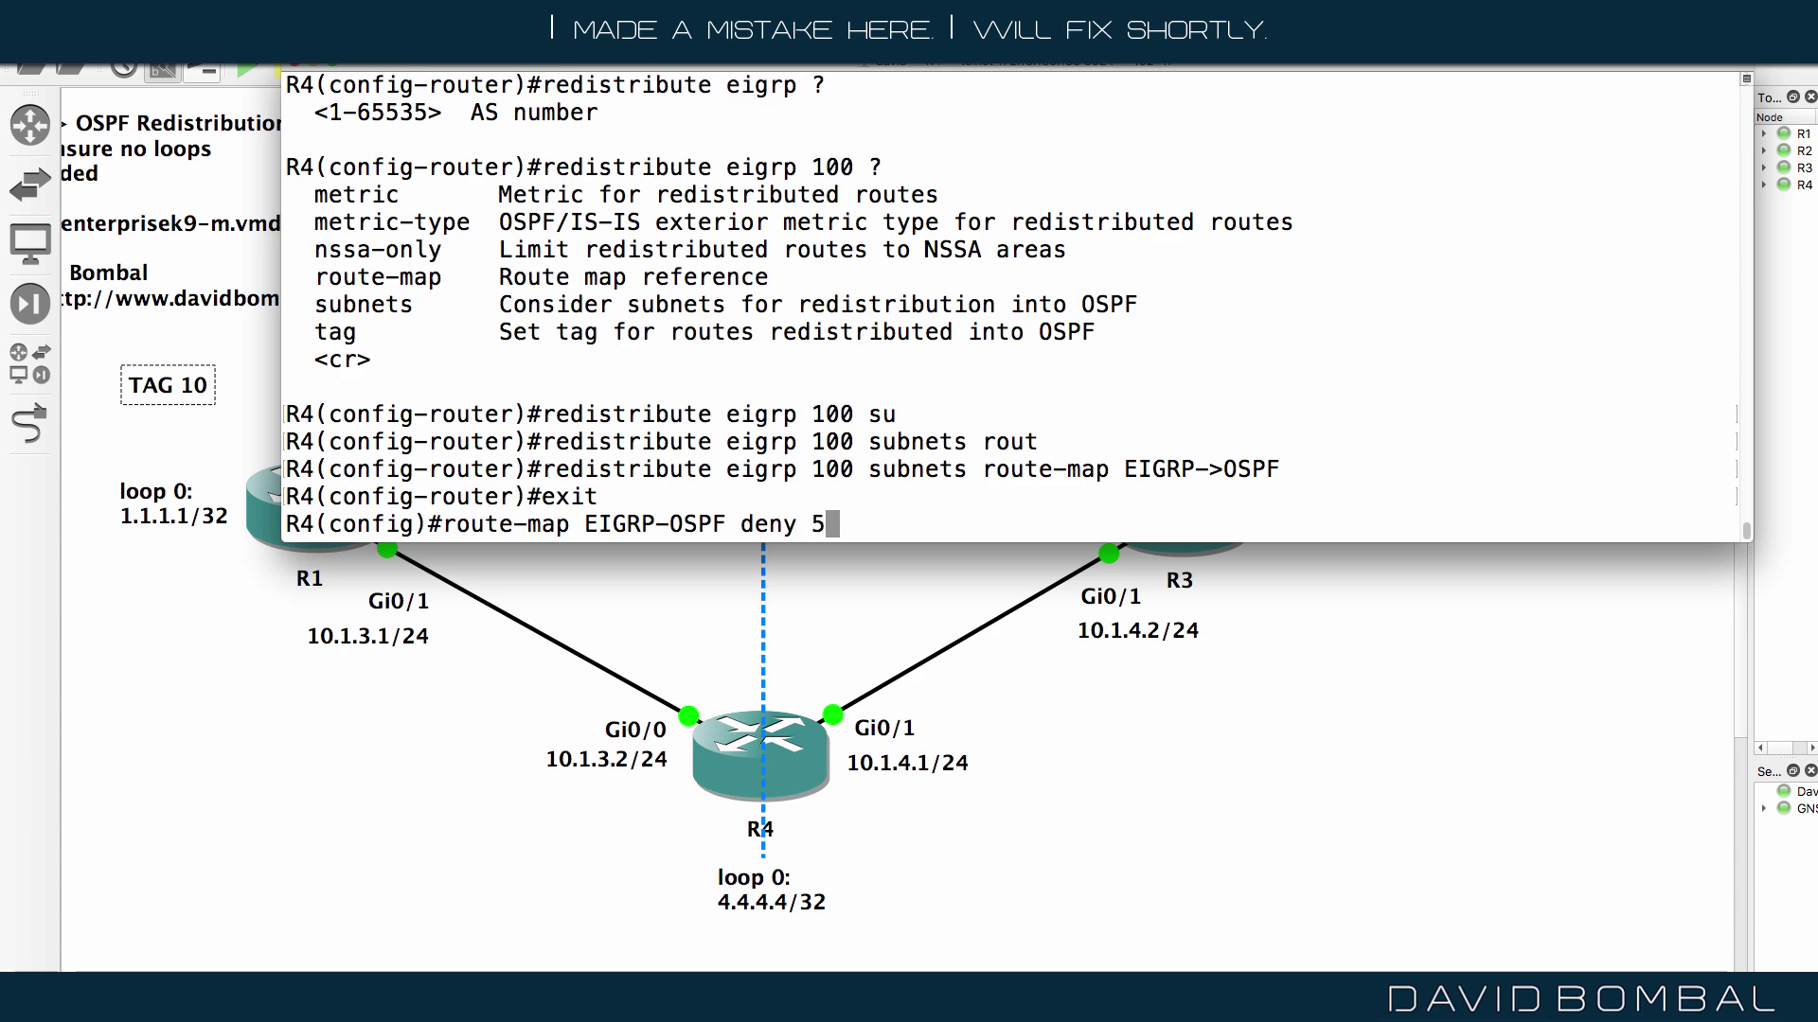
pyautogui.press('Return')
pyautogui.moveTo(1284, 444); pyautogui.dragTo(542, 443)
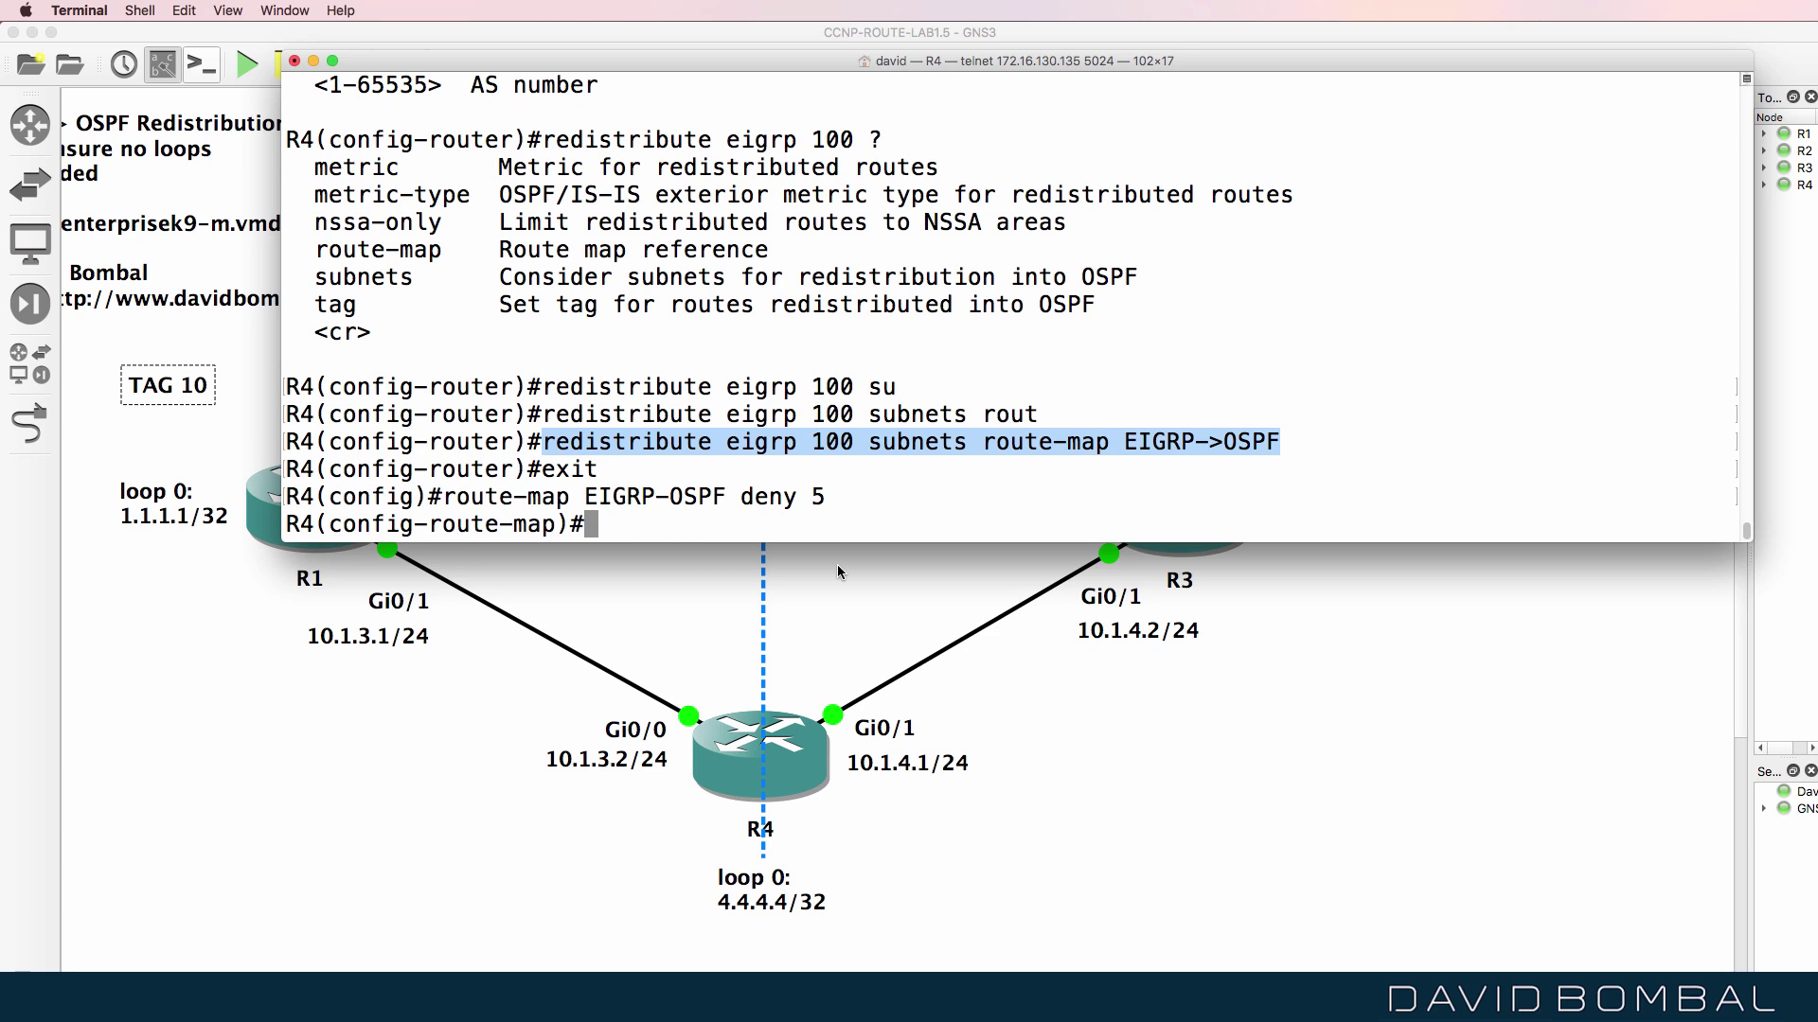
pyautogui.write('mat')
pyautogui.press('Tab')
pyautogui.write('tag 10')
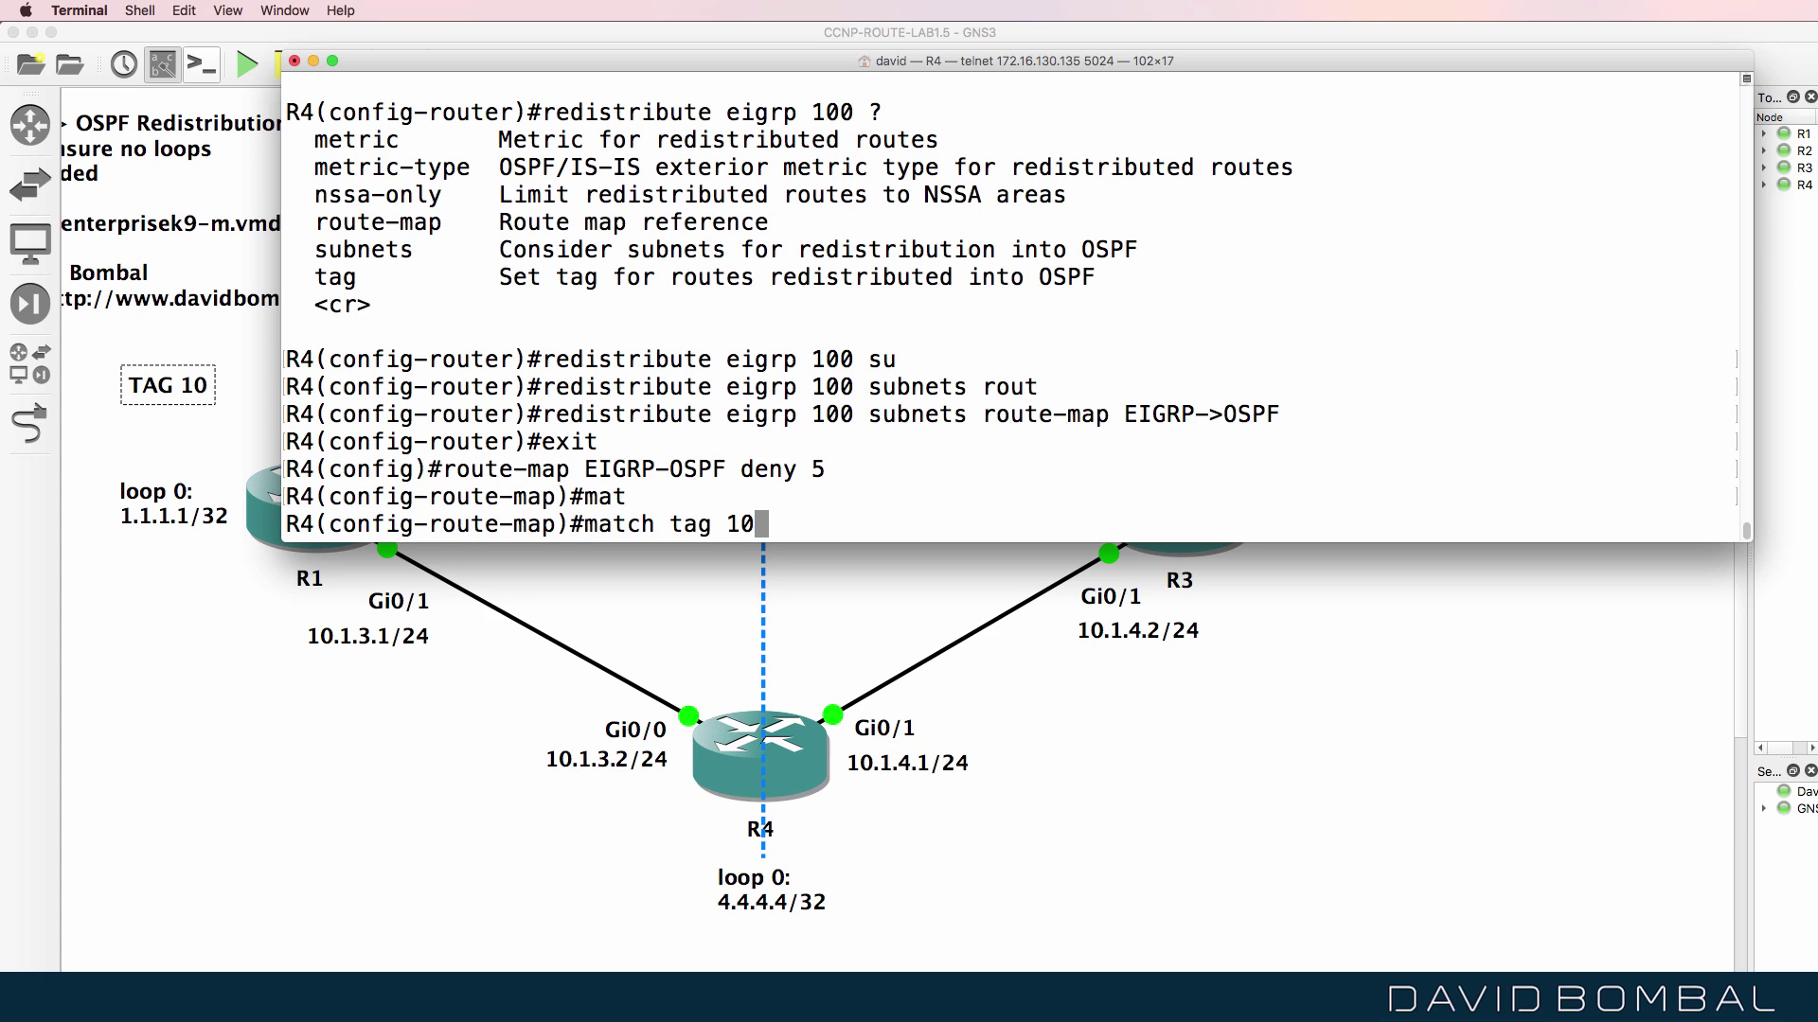
pyautogui.press('BackSpace')
pyautogui.press('BackSpace')
pyautogui.press('BackSpace')
pyautogui.press('BackSpace')
pyautogui.press('BackSpace')
pyautogui.press('BackSpace')
pyautogui.press('BackSpace')
pyautogui.press('BackSpace')
pyautogui.press('BackSpace')
pyautogui.press('BackSpace')
pyautogui.press('BackSpace')
pyautogui.press('BackSpace')
# Remove the misnamed route-map EIGRP-OSPF deny 5 entry.
pyautogui.write('e')
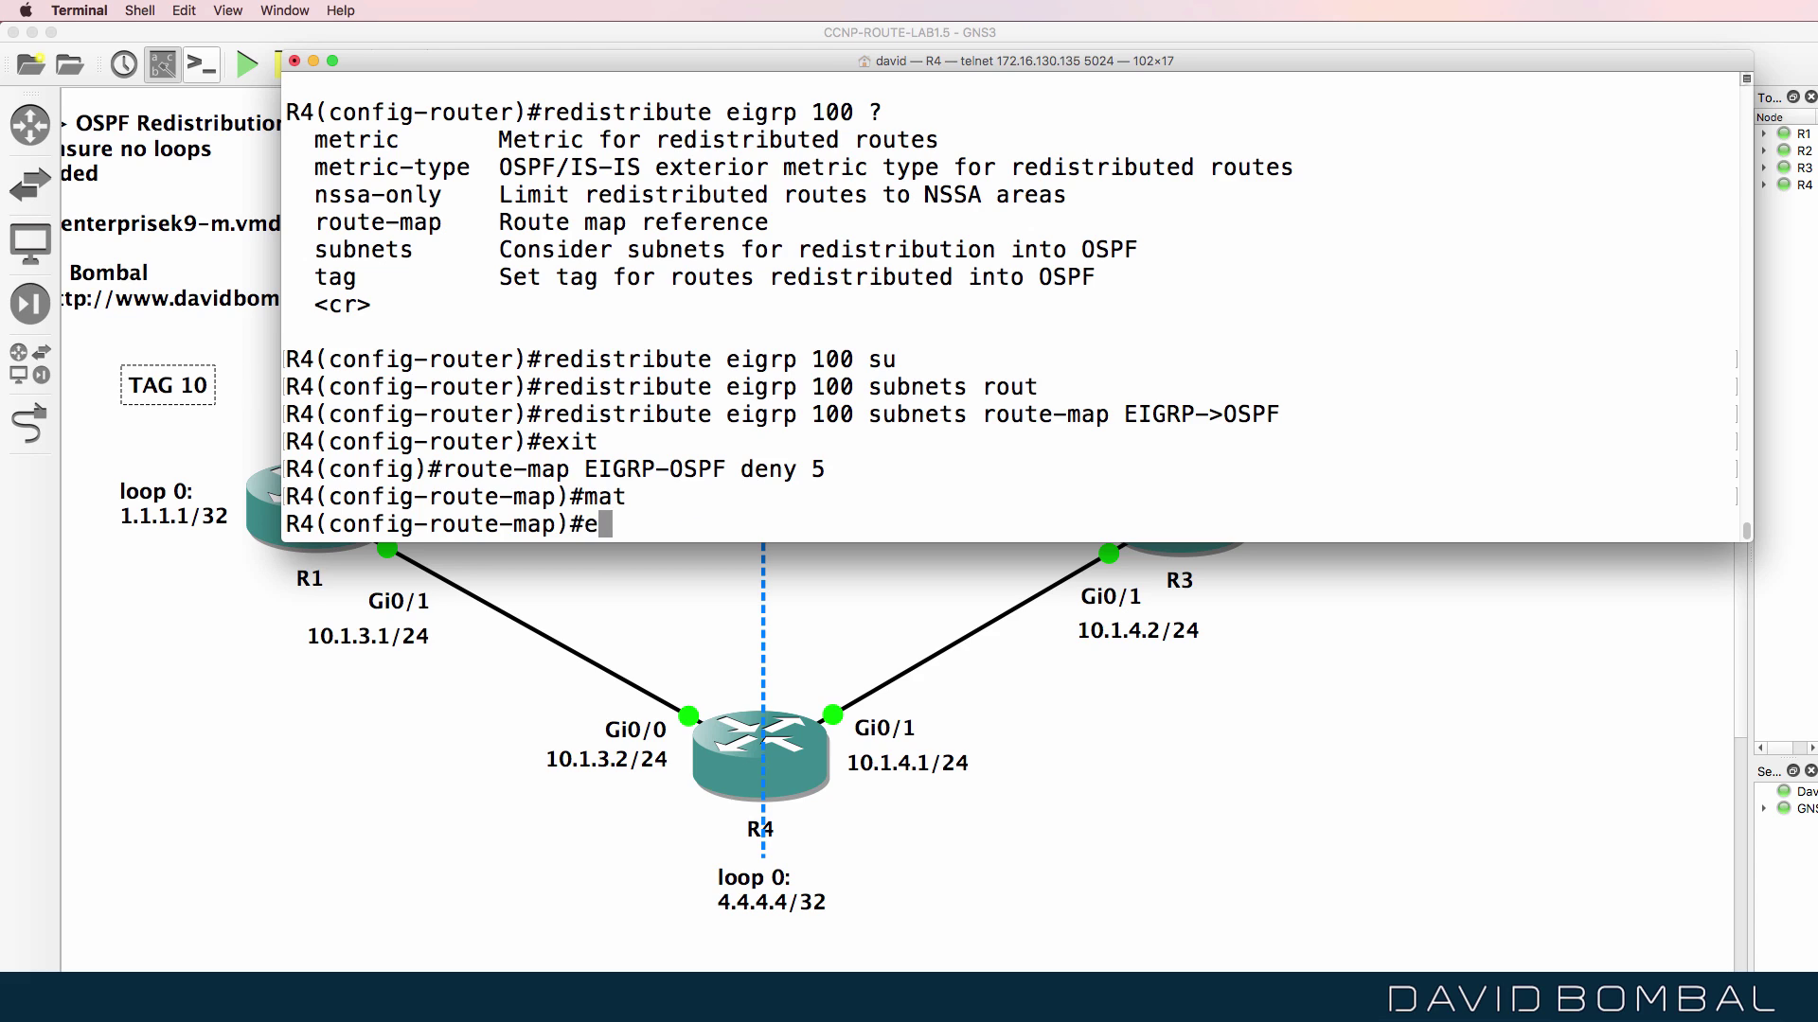
pyautogui.write('xit')
pyautogui.press('Return')
pyautogui.press('Up')
# Create route-map EIGRP->OSPF deny 5 matching tag 10, then bring the topology into view.
pyautogui.press('Up')
pyautogui.press('Left')
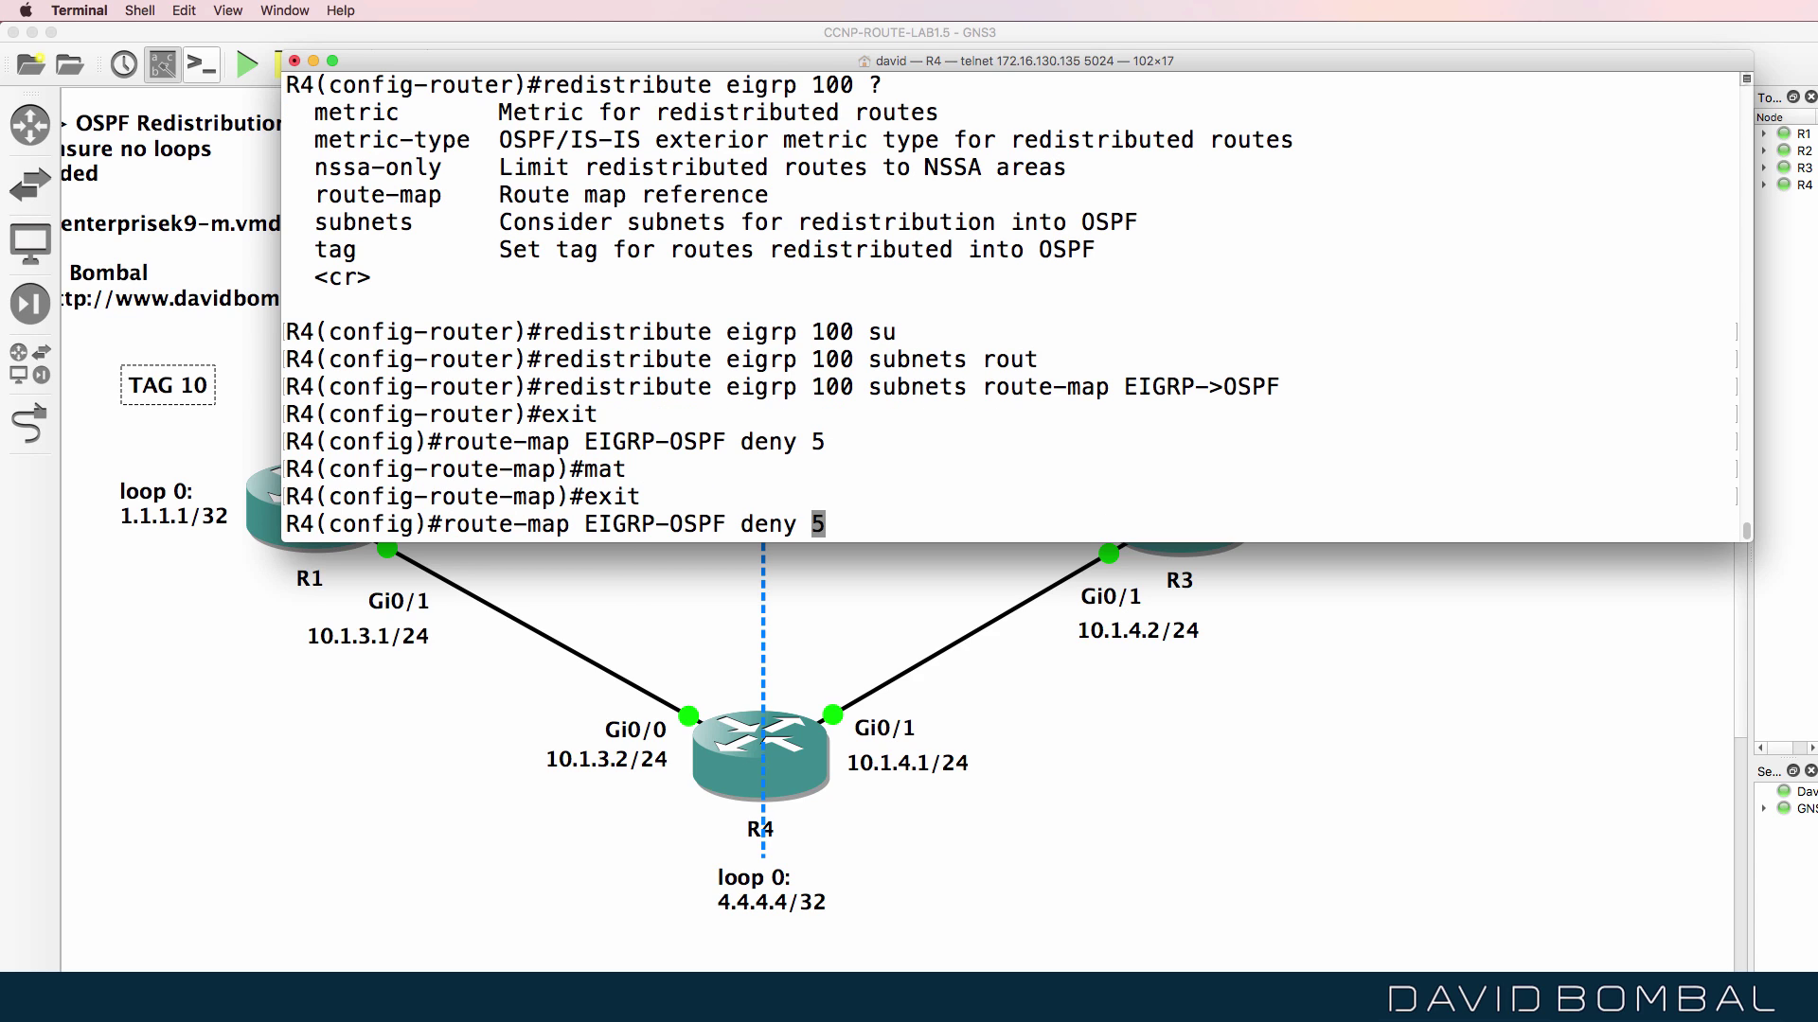
pyautogui.hotkey('ctrl', 'a')
pyautogui.write('no')
pyautogui.press('Return')
pyautogui.press('Up')
pyautogui.press('Up')
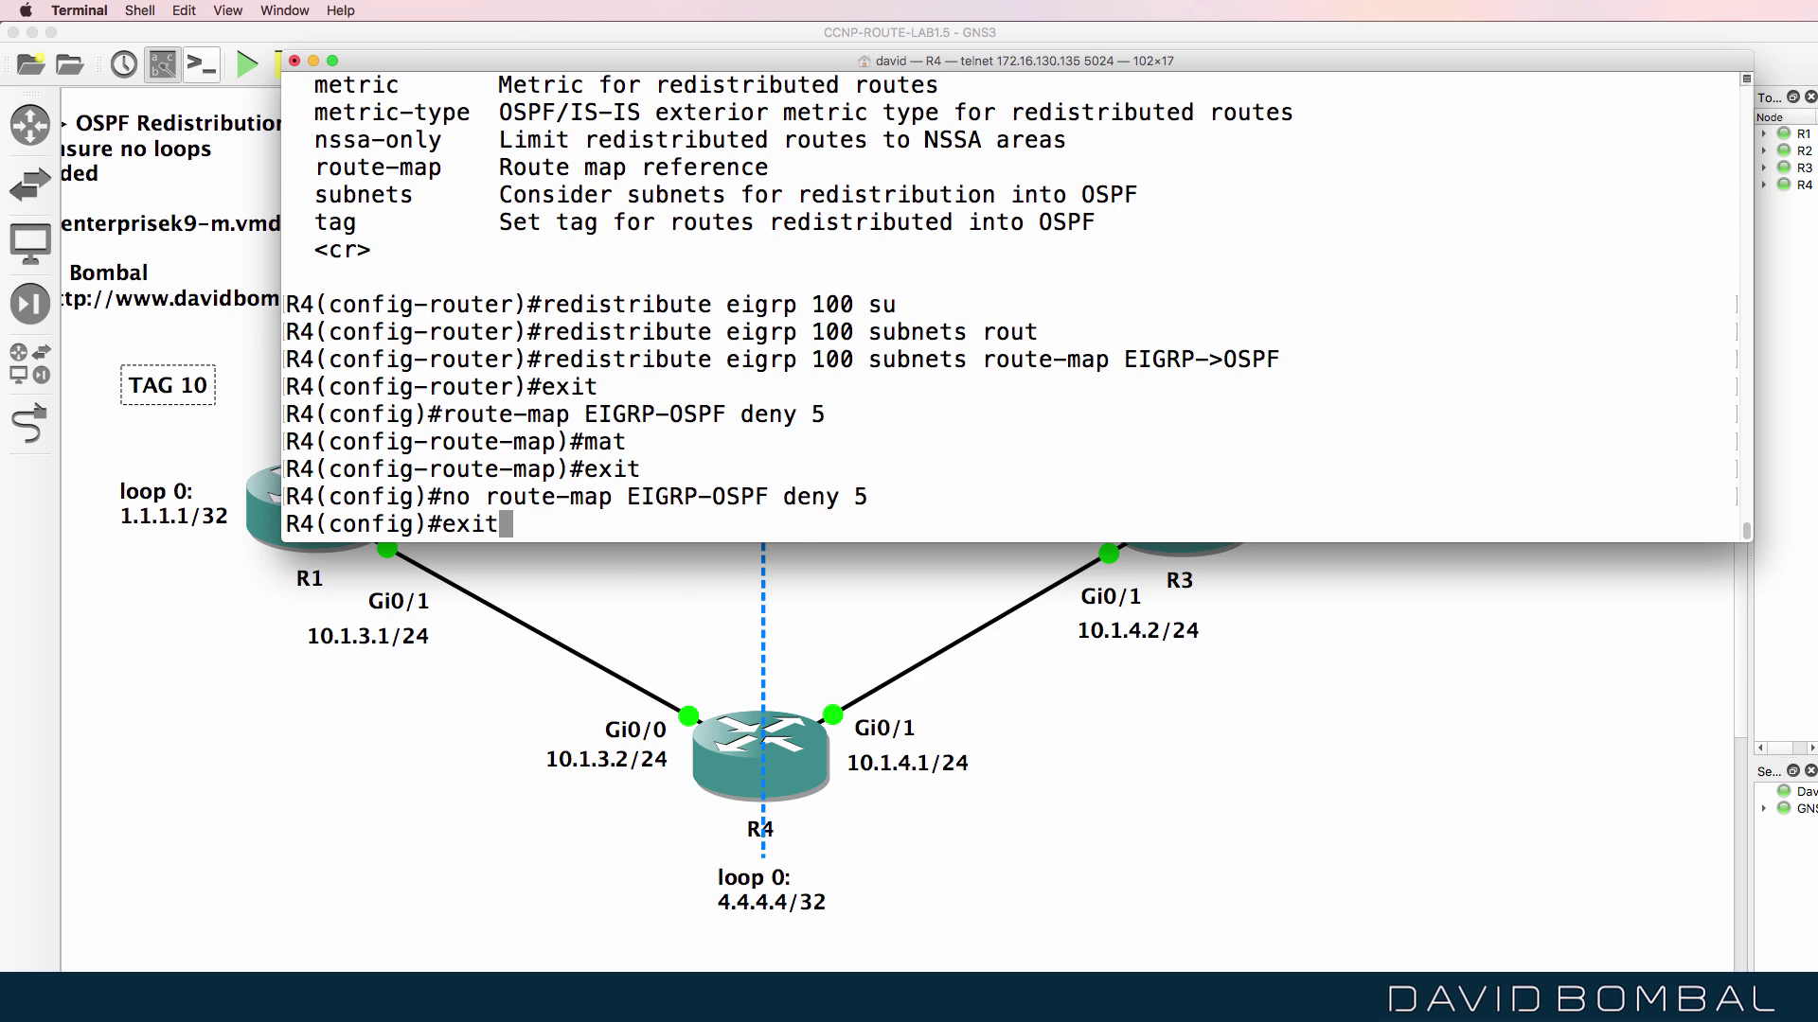
pyautogui.press('Up')
pyautogui.press('Left')
pyautogui.press('Left')
pyautogui.press('Left')
pyautogui.press('Left')
pyautogui.press('Left')
pyautogui.press('Left')
pyautogui.press('Left')
pyautogui.press('Left')
pyautogui.press('Left')
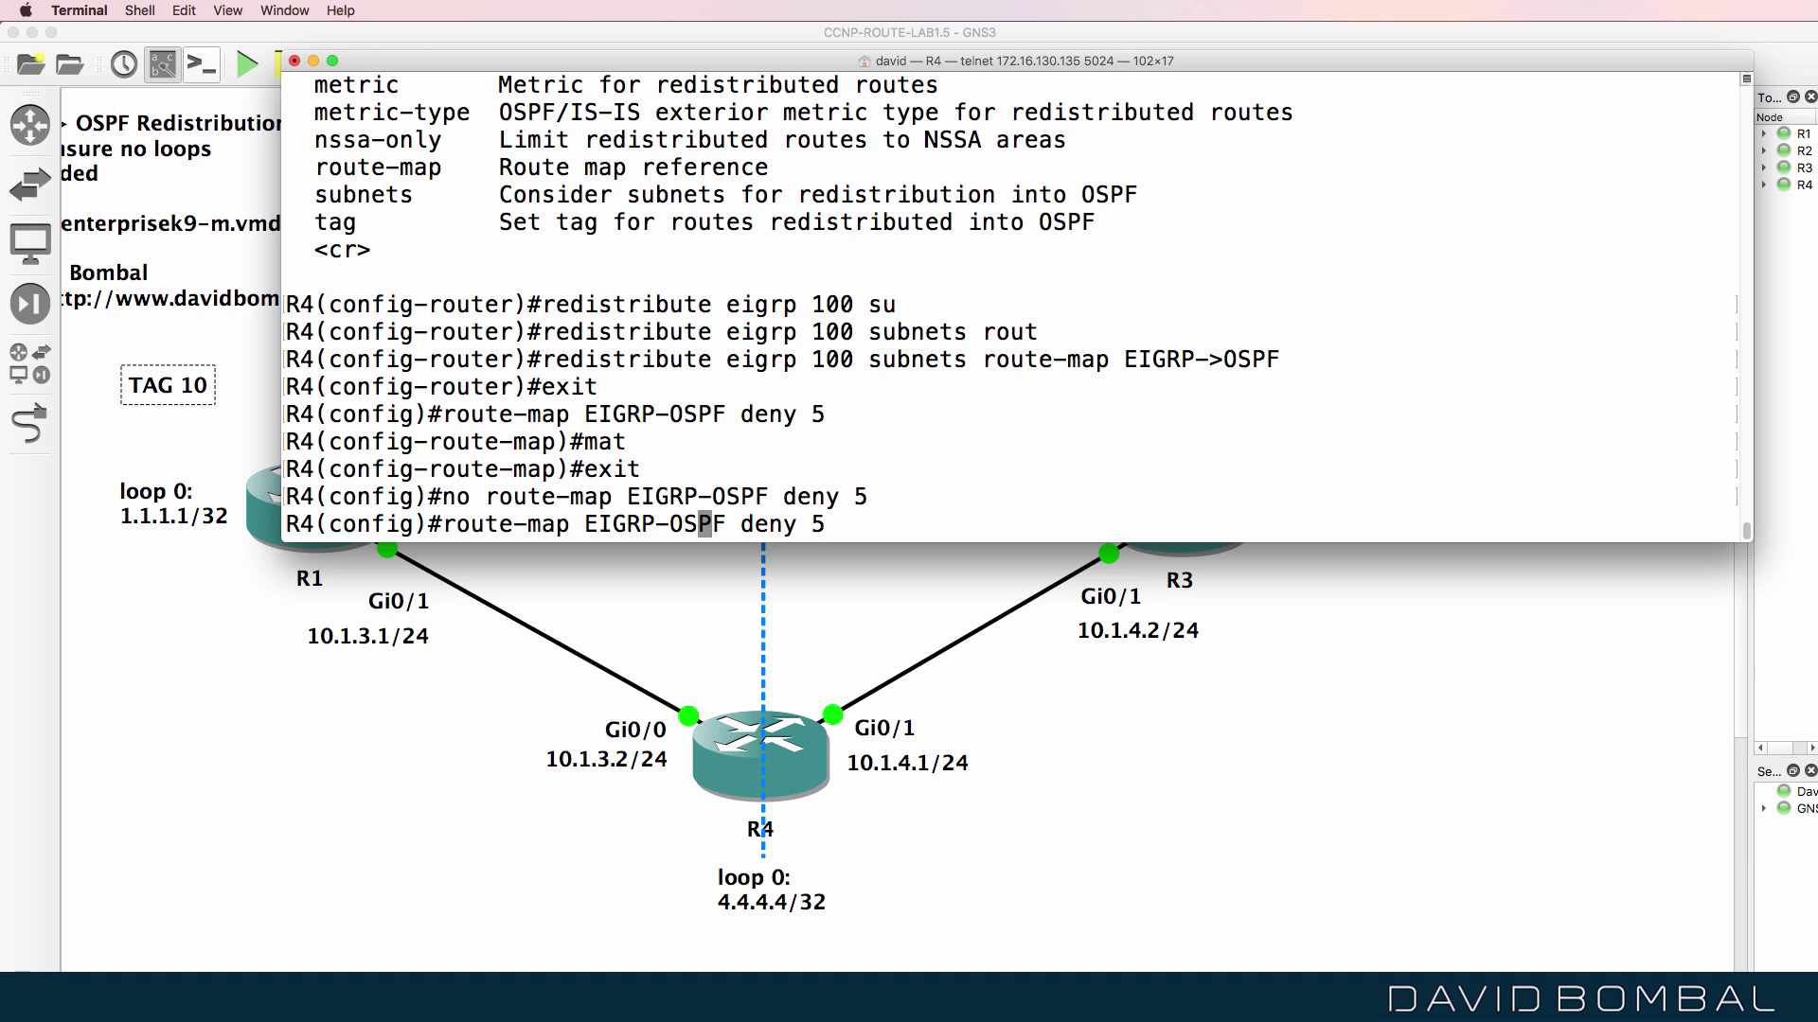
pyautogui.press('Left')
pyautogui.press('Left')
pyautogui.write('>')
pyautogui.press('Return')
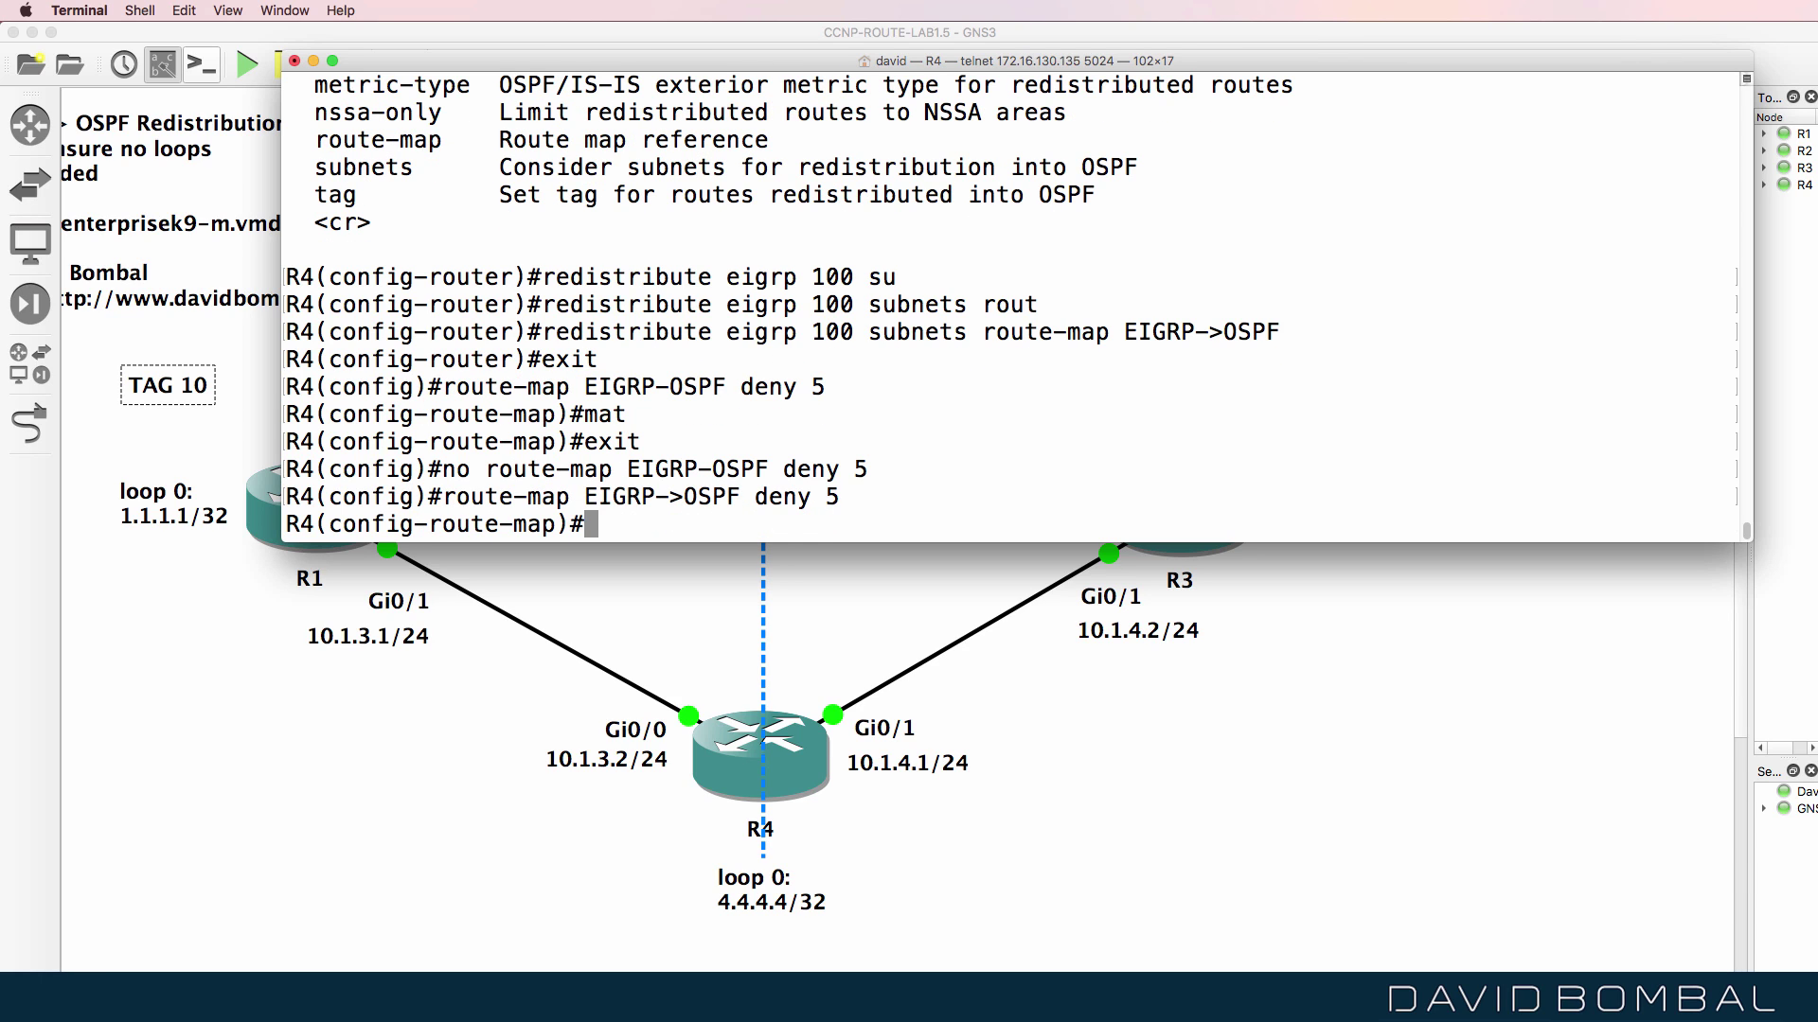
pyautogui.write('mat')
pyautogui.press('Tab')
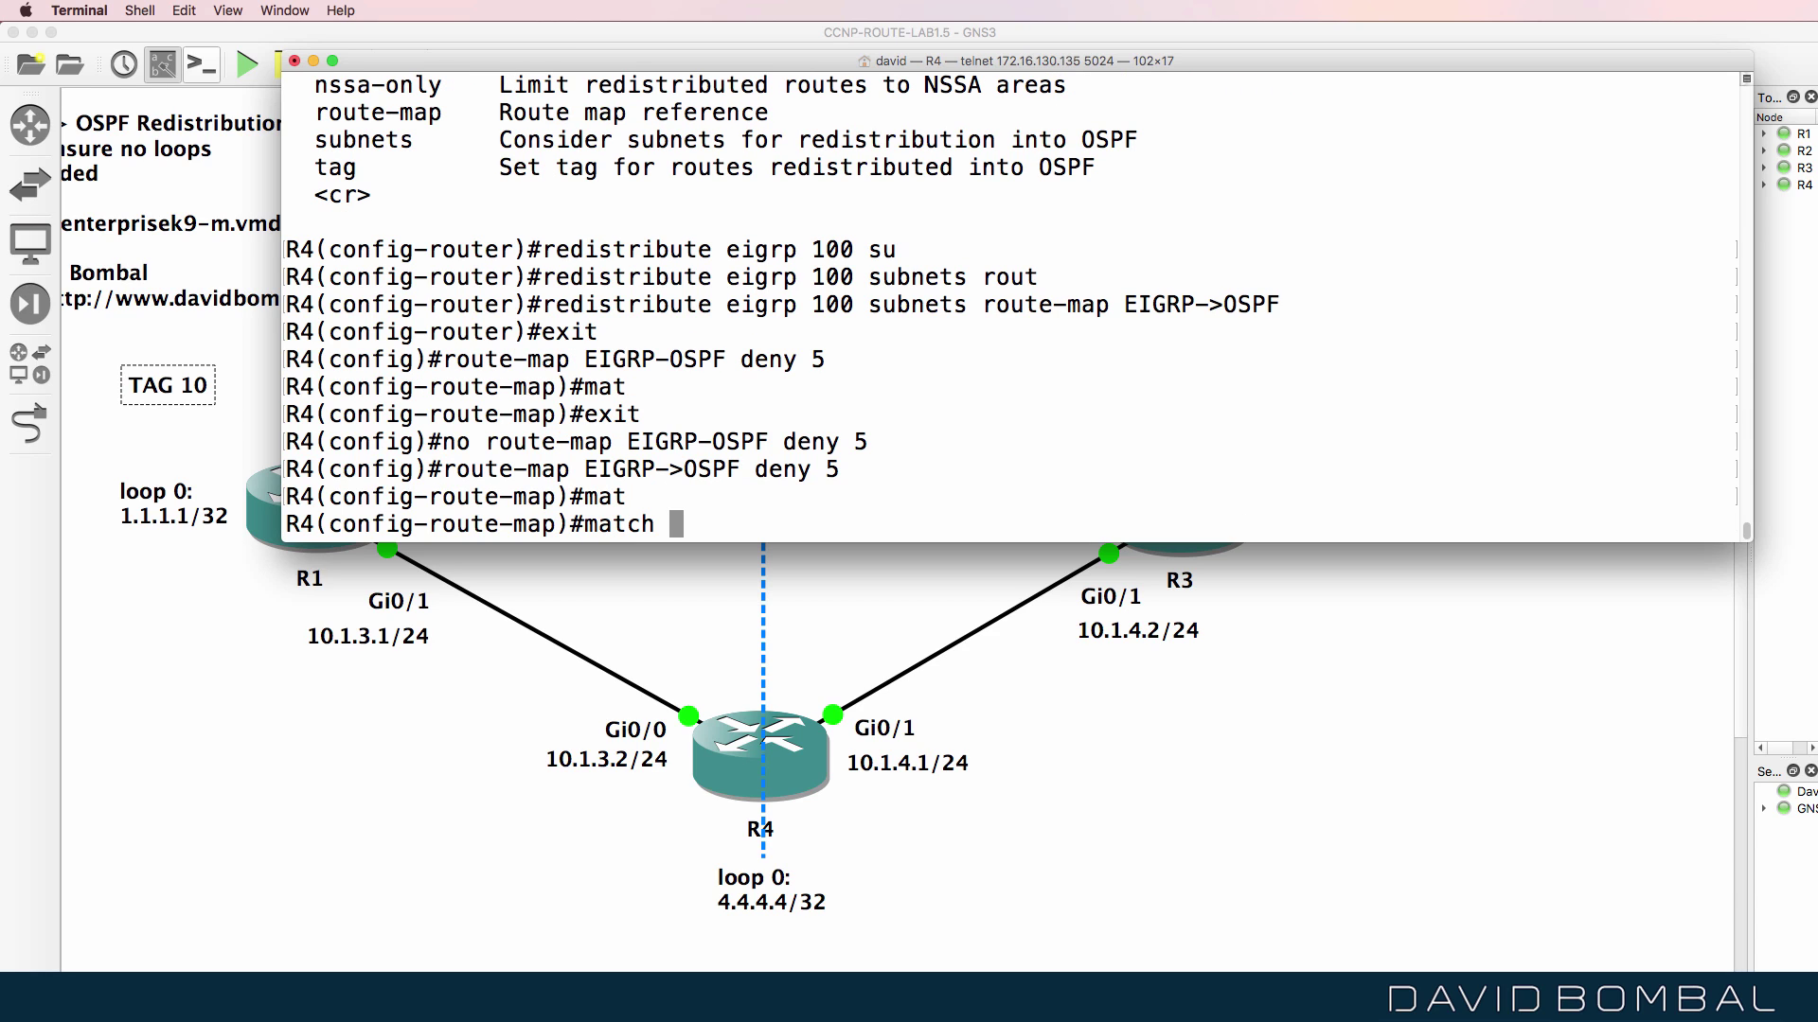
pyautogui.write('tag 10')
pyautogui.press('Return')
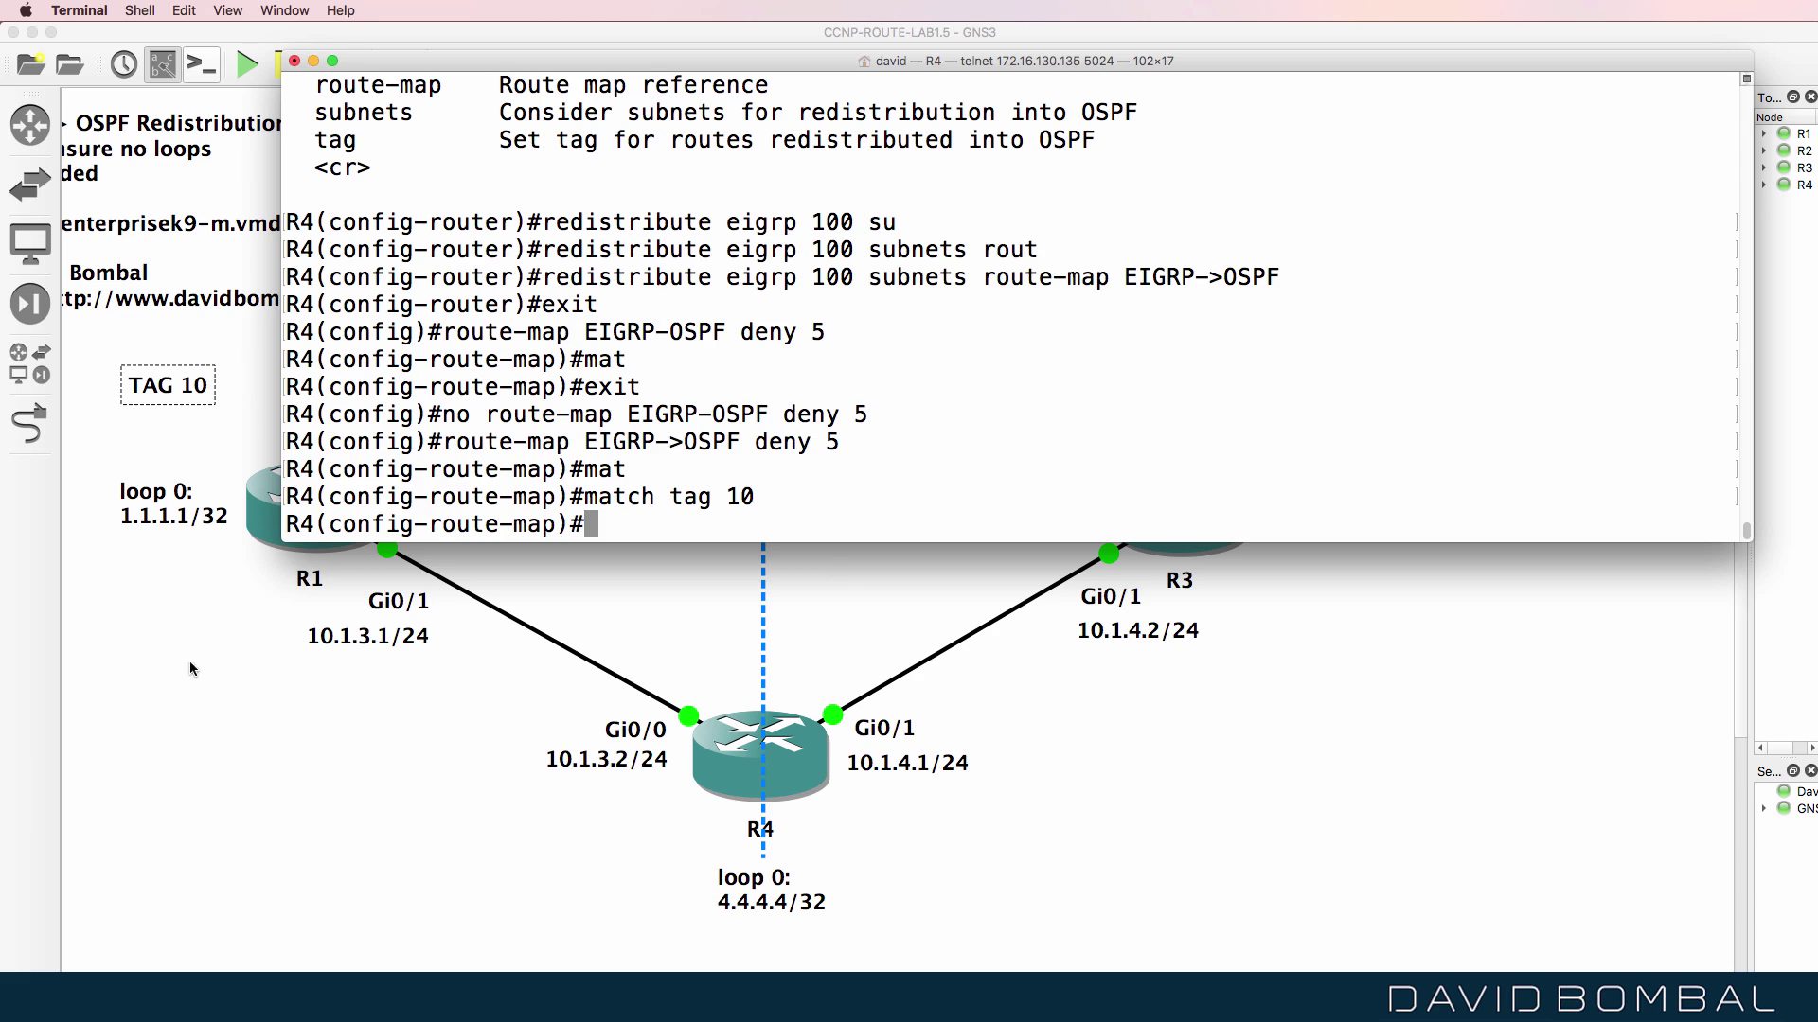
pyautogui.click(1099, 744)
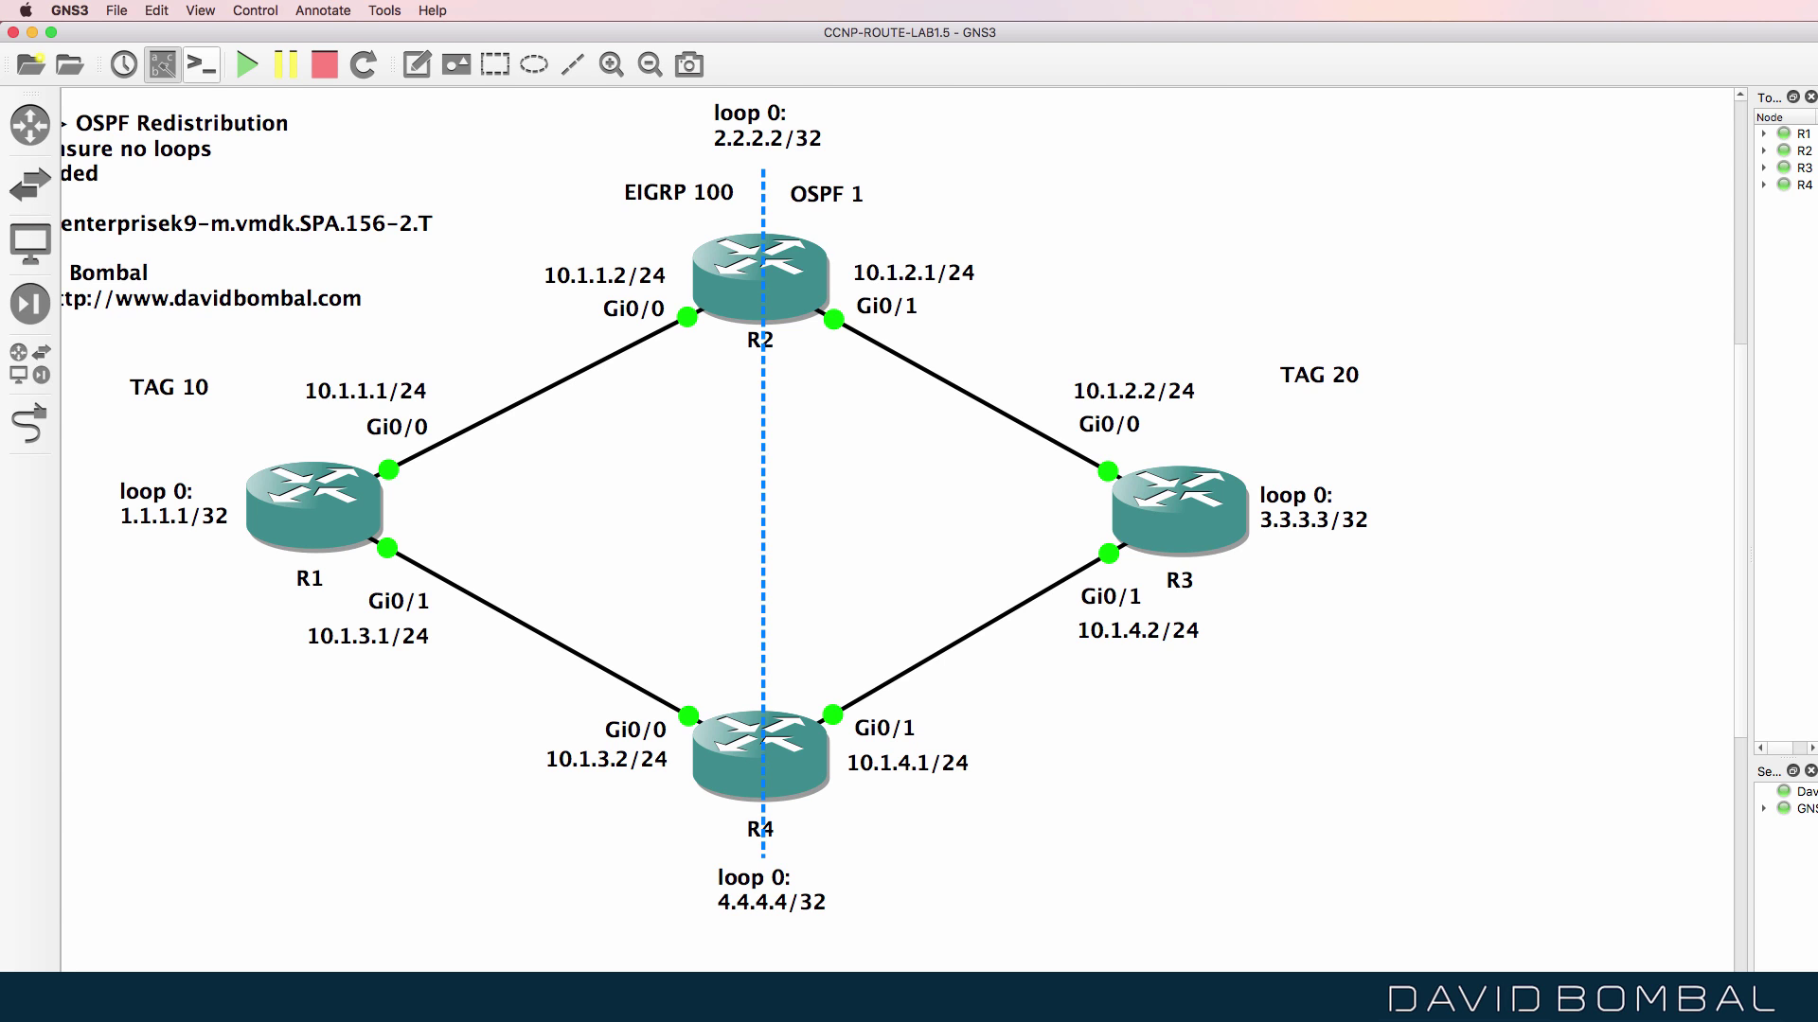
# On R4, add route-map EIGRP->OSPF permit 10 that sets tag 20.
pyautogui.press('super+Tab')
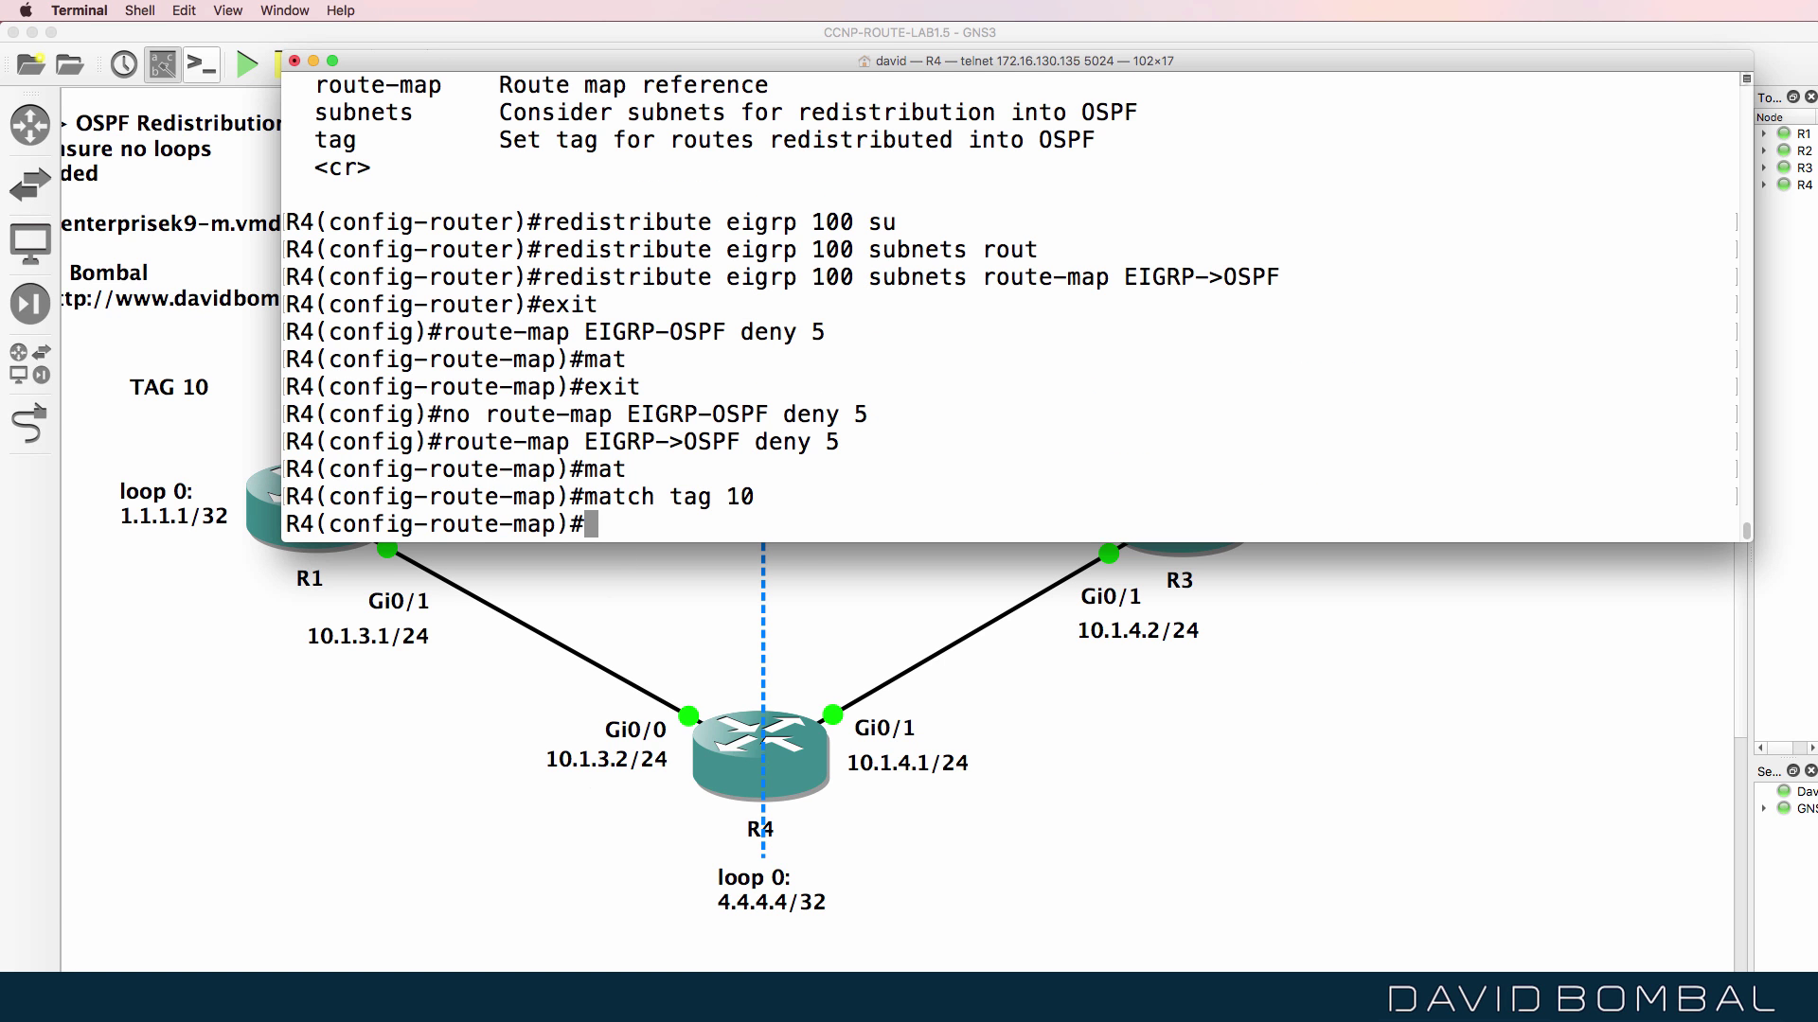
pyautogui.write('exit')
pyautogui.press('Return')
pyautogui.press('Up')
pyautogui.press('Up')
pyautogui.press('Up')
pyautogui.press('Left')
pyautogui.press('Left')
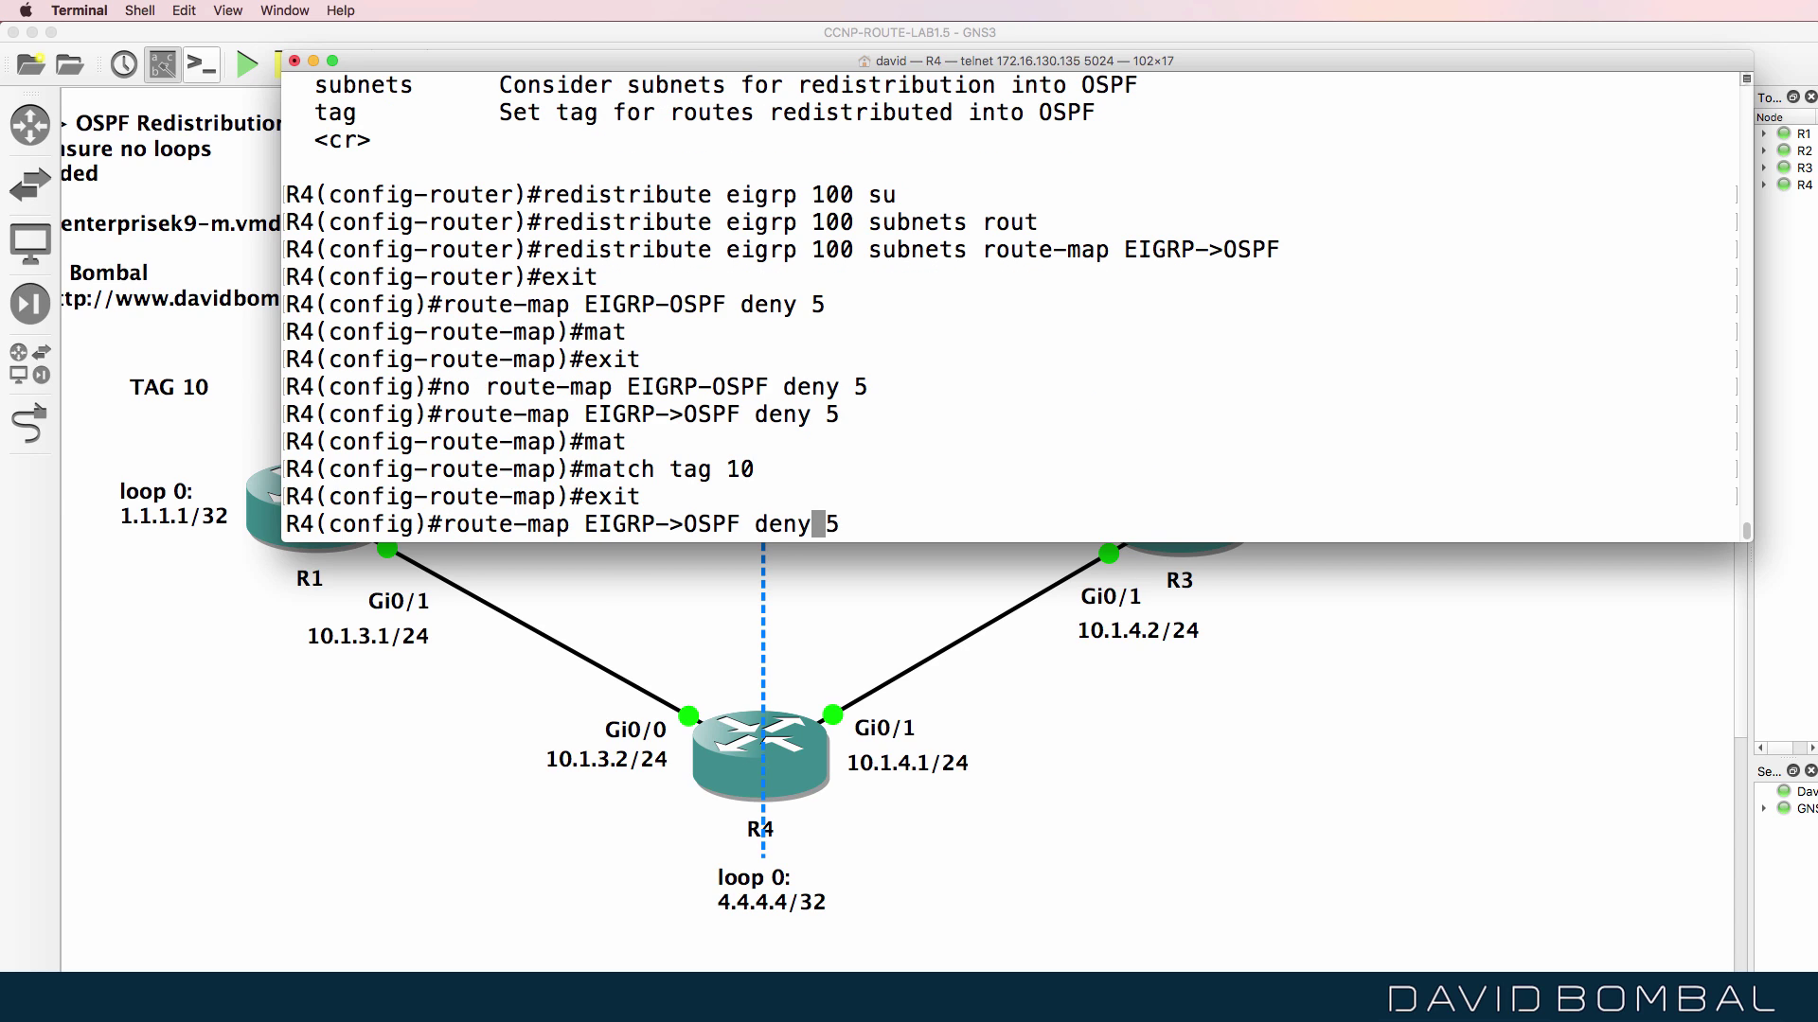
pyautogui.press('Right')
pyautogui.press('Right')
pyautogui.press('BackSpace')
pyautogui.press('BackSpace')
pyautogui.press('BackSpace')
pyautogui.press('BackSpace')
pyautogui.press('BackSpace')
pyautogui.press('BackSpace')
pyautogui.write('oe')
pyautogui.press('BackSpace')
pyautogui.press('BackSpace')
pyautogui.write('permit 10')
pyautogui.press('Return')
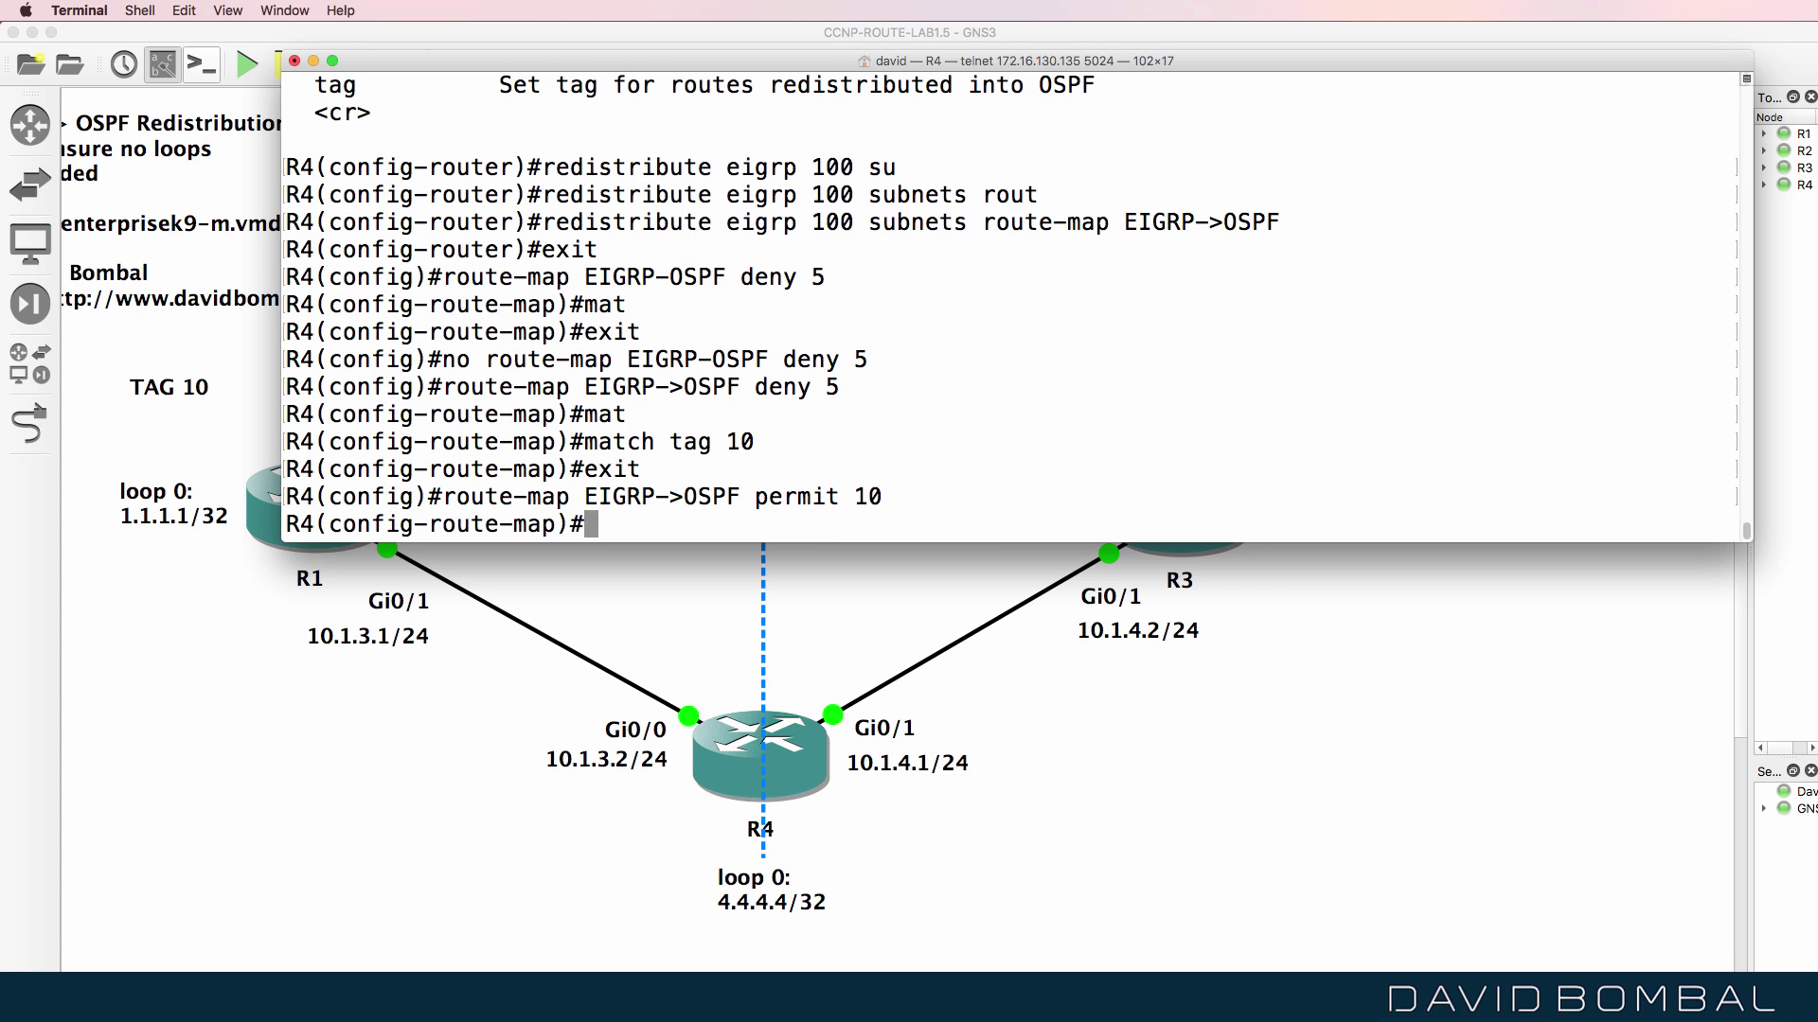
pyautogui.write('set tag 20')
pyautogui.press('Return')
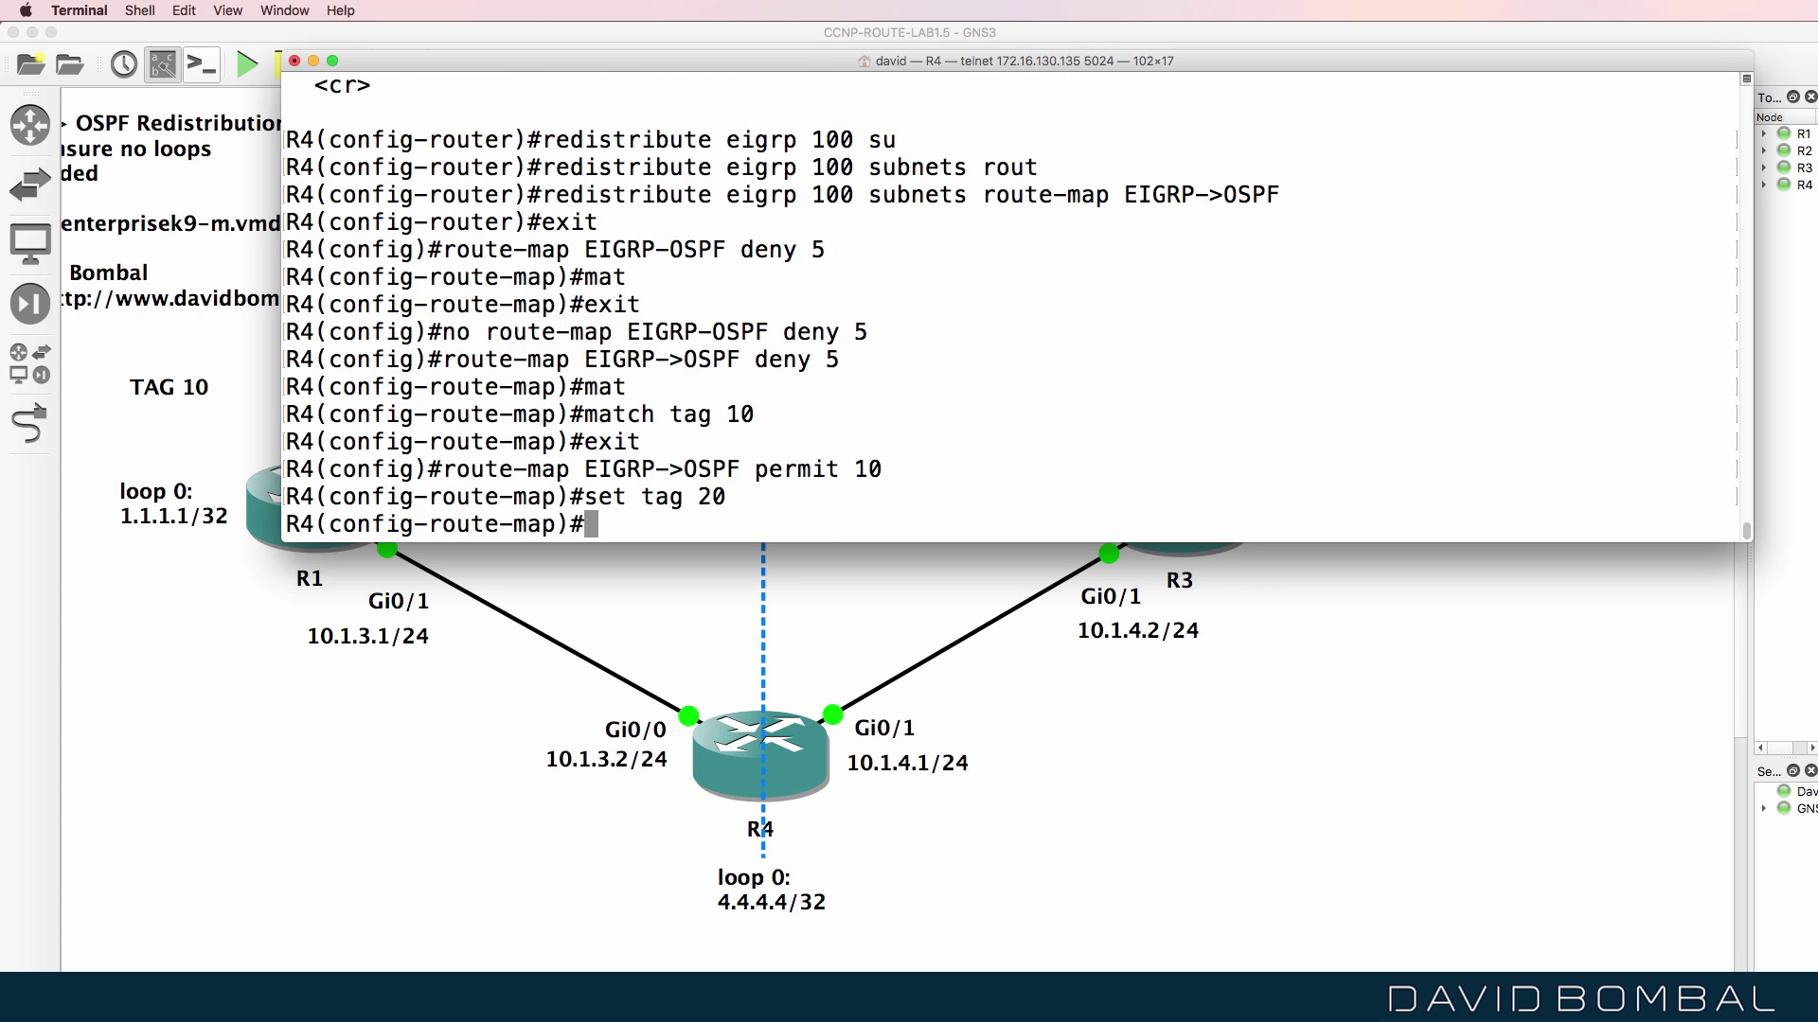
# Exit configuration mode and run 'sh run' on R4.
pyautogui.write('end')
pyautogui.press('Return')
pyautogui.press('Return')
pyautogui.press('Return')
pyautogui.press('Return')
pyautogui.write('sh run')
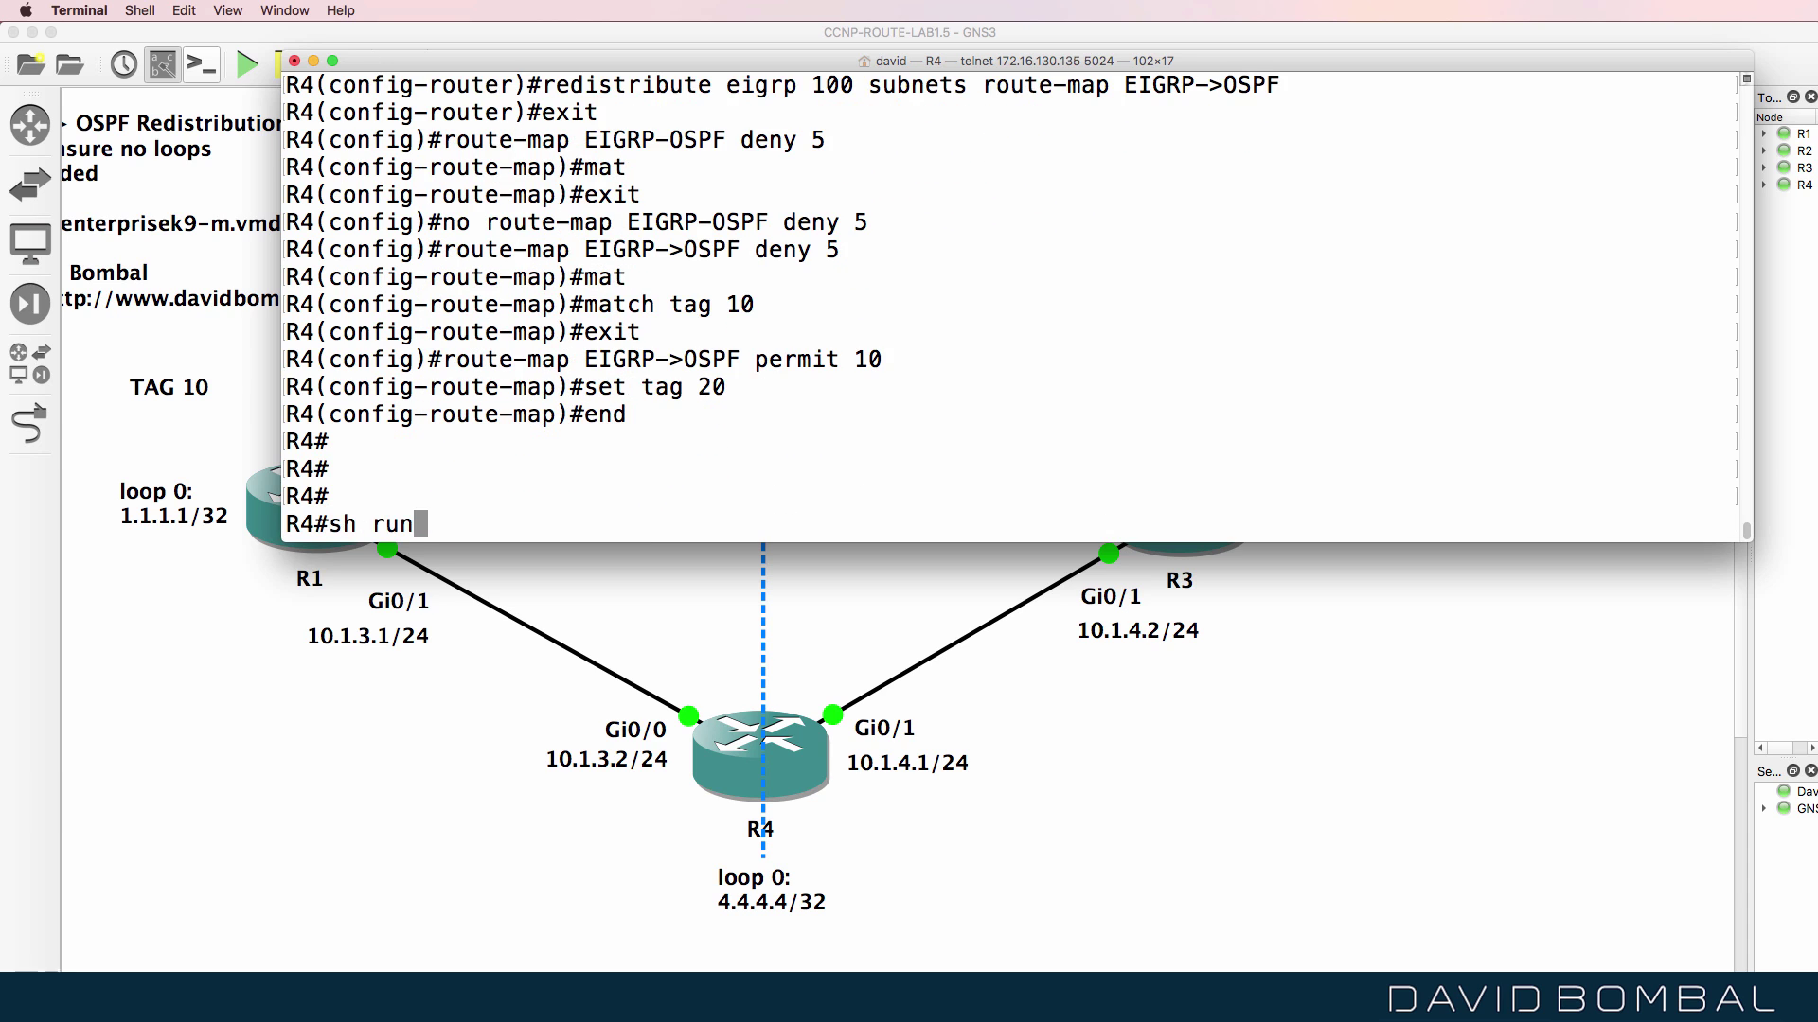
pyautogui.press('Return')
# Page through R4's running config to its router eigrp 100 block and redistribute eigrp line.
pyautogui.moveTo(920, 65); pyautogui.dragTo(858, 492)
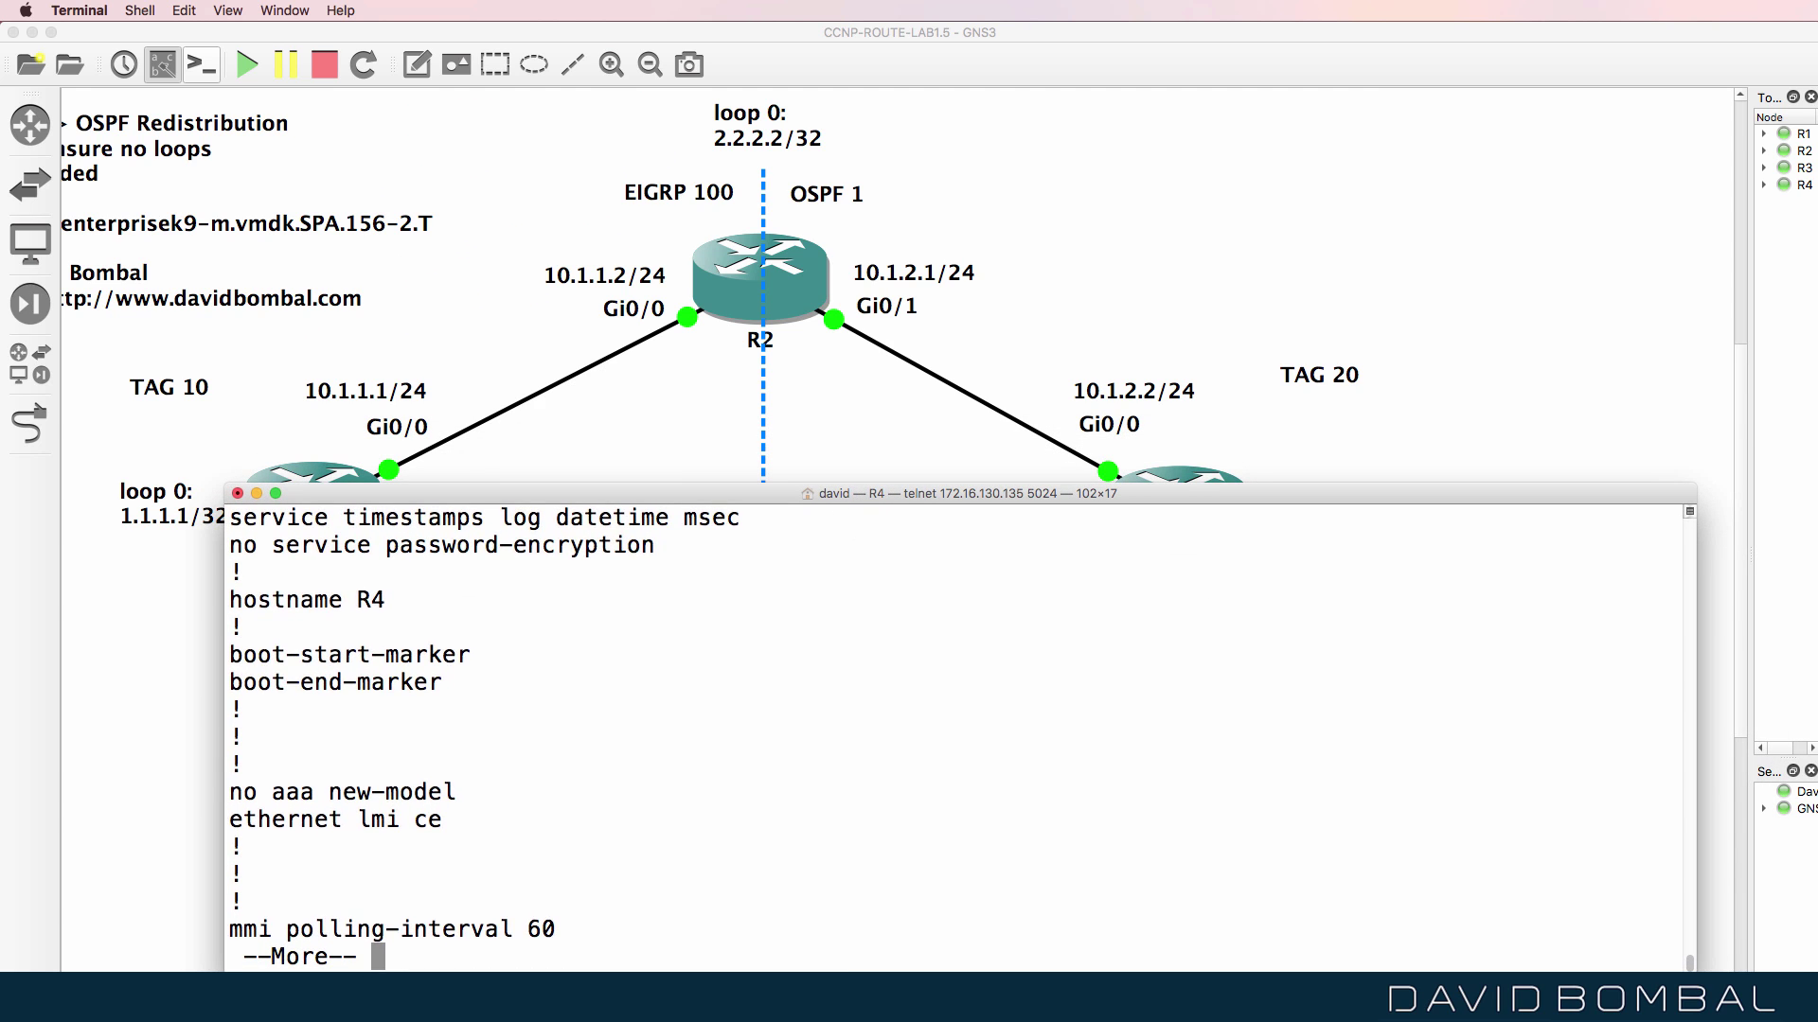
pyautogui.press('space')
pyautogui.press('space')
pyautogui.press('space')
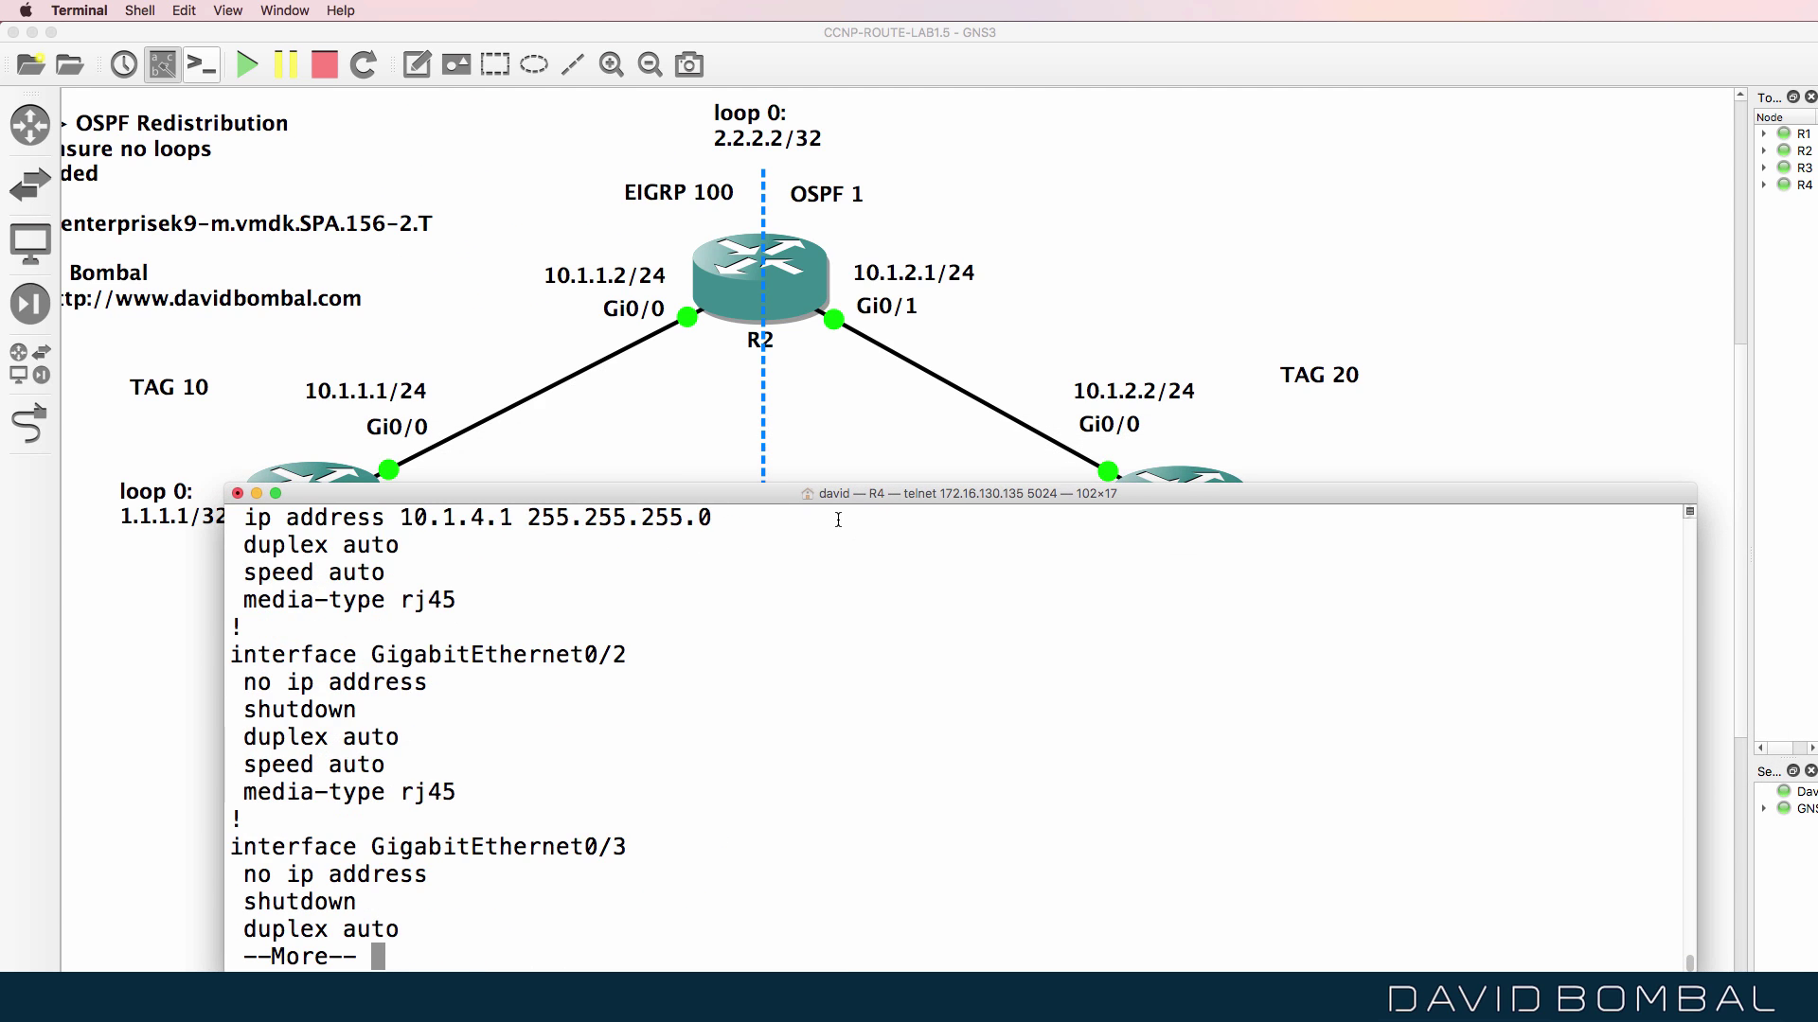
pyautogui.press('space')
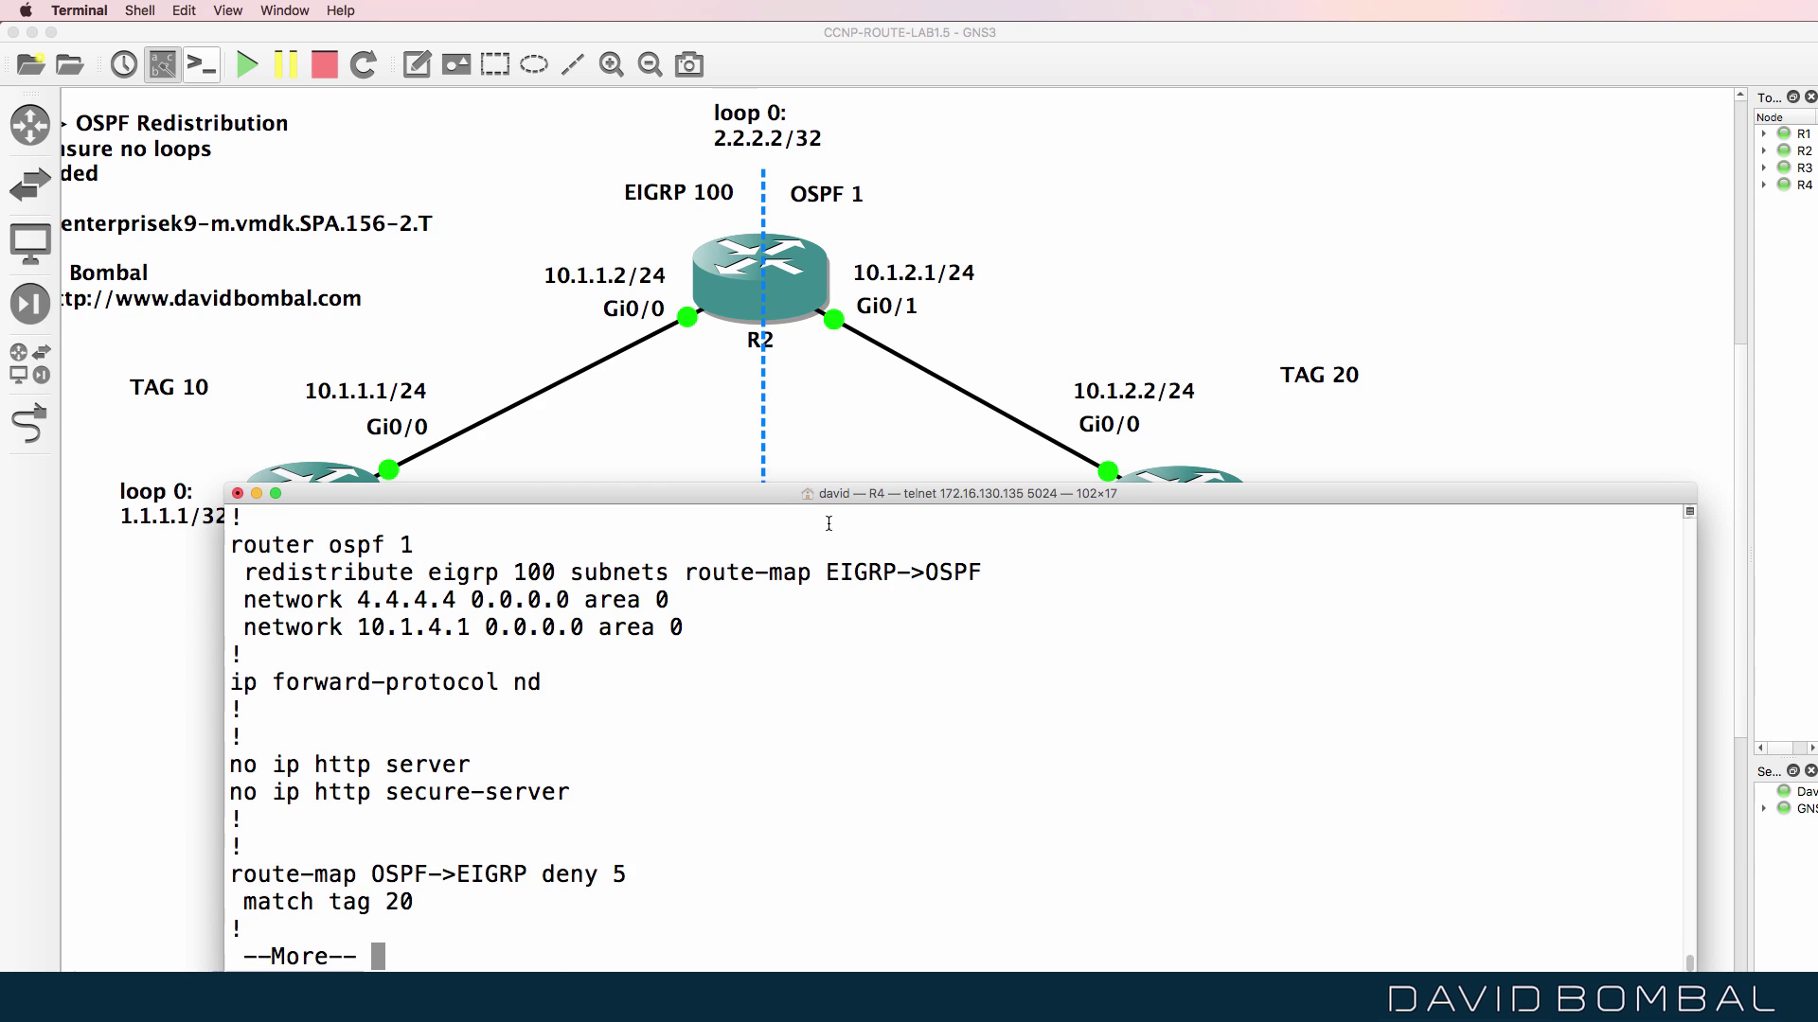
pyautogui.scroll(3, 837, 568)
pyautogui.moveTo(232, 568); pyautogui.dragTo(795, 651)
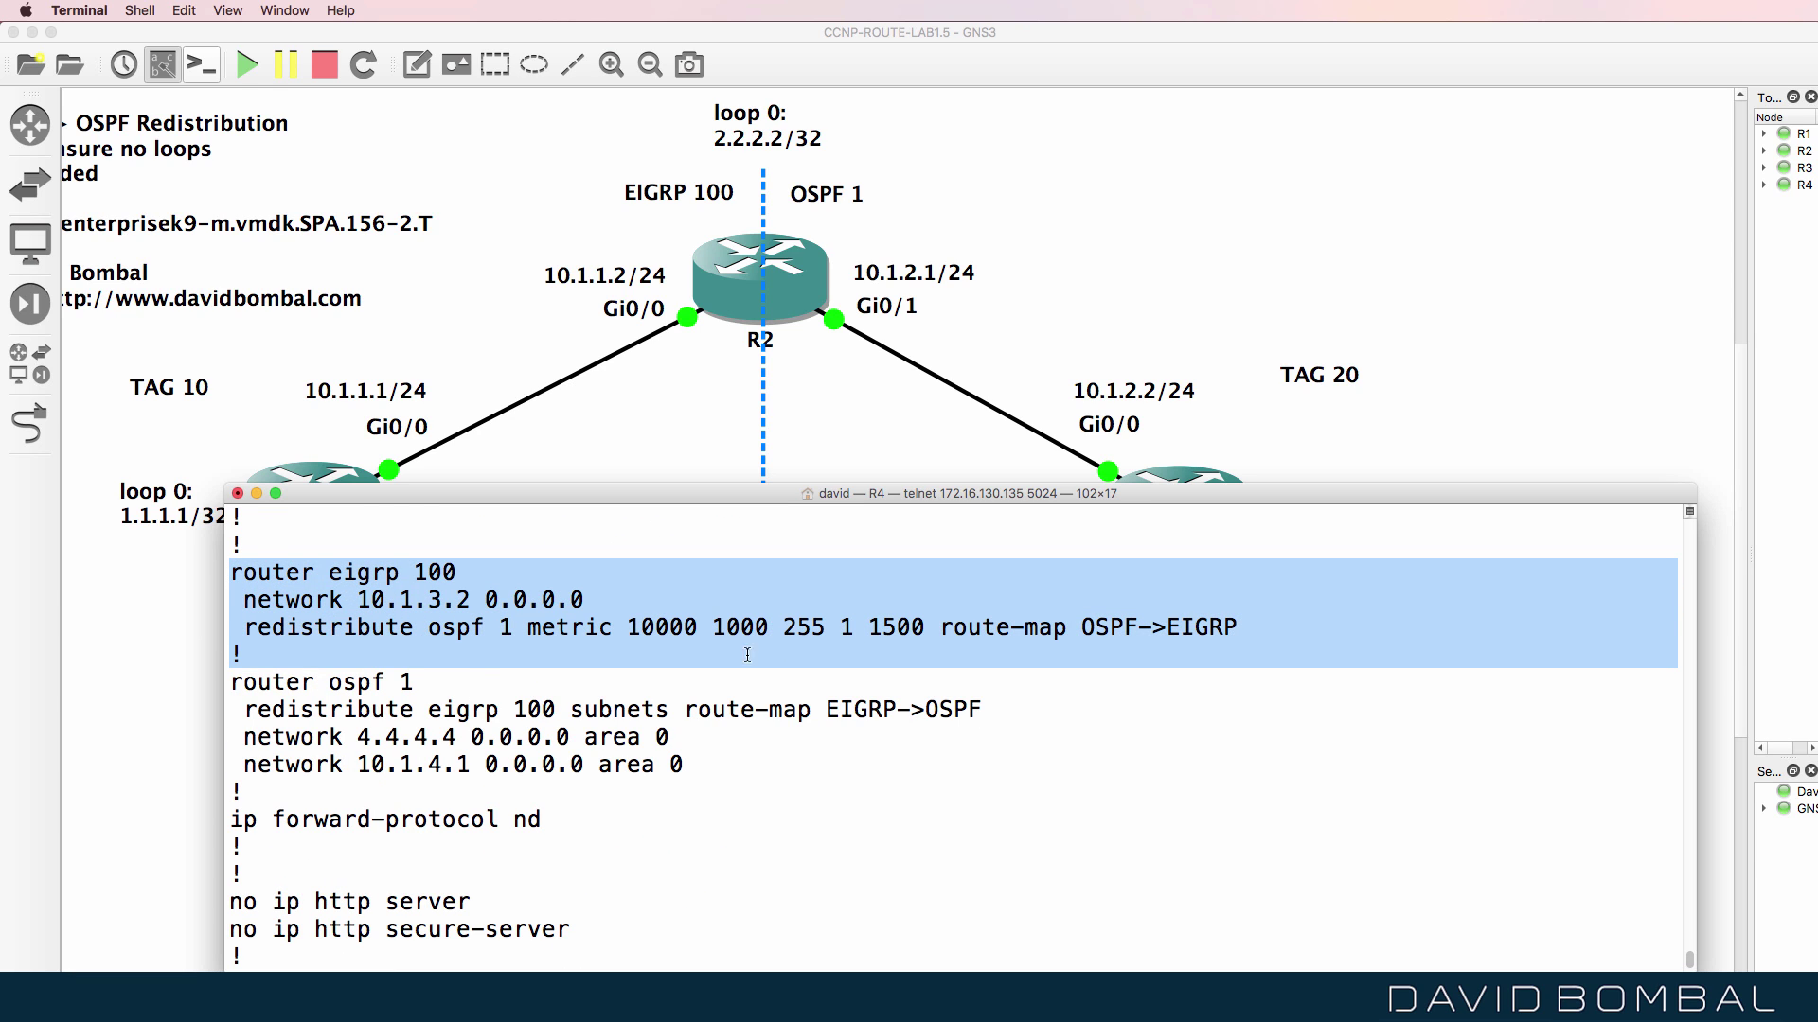
pyautogui.moveTo(1028, 720); pyautogui.dragTo(216, 717)
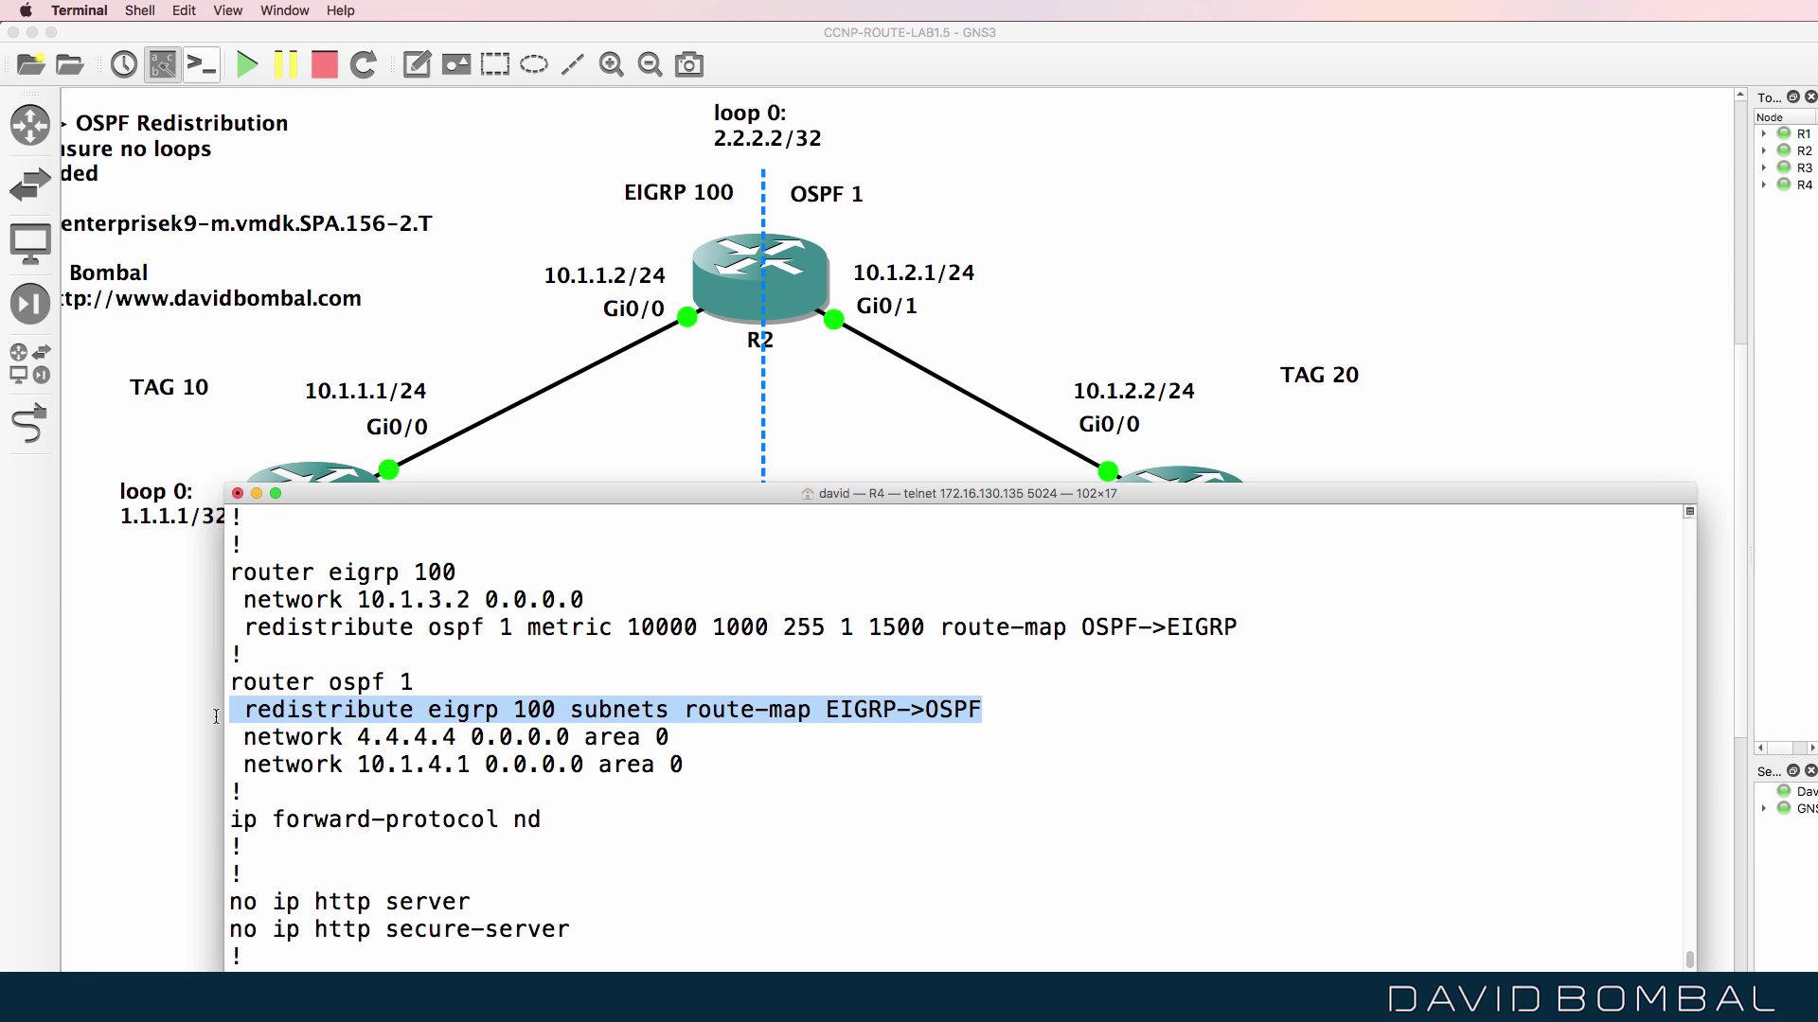
# Copy R4's EIGRP->OSPF route-map lines (deny 5 tag 10, permit 10 set tag 20).
pyautogui.scroll(-5, 647, 735)
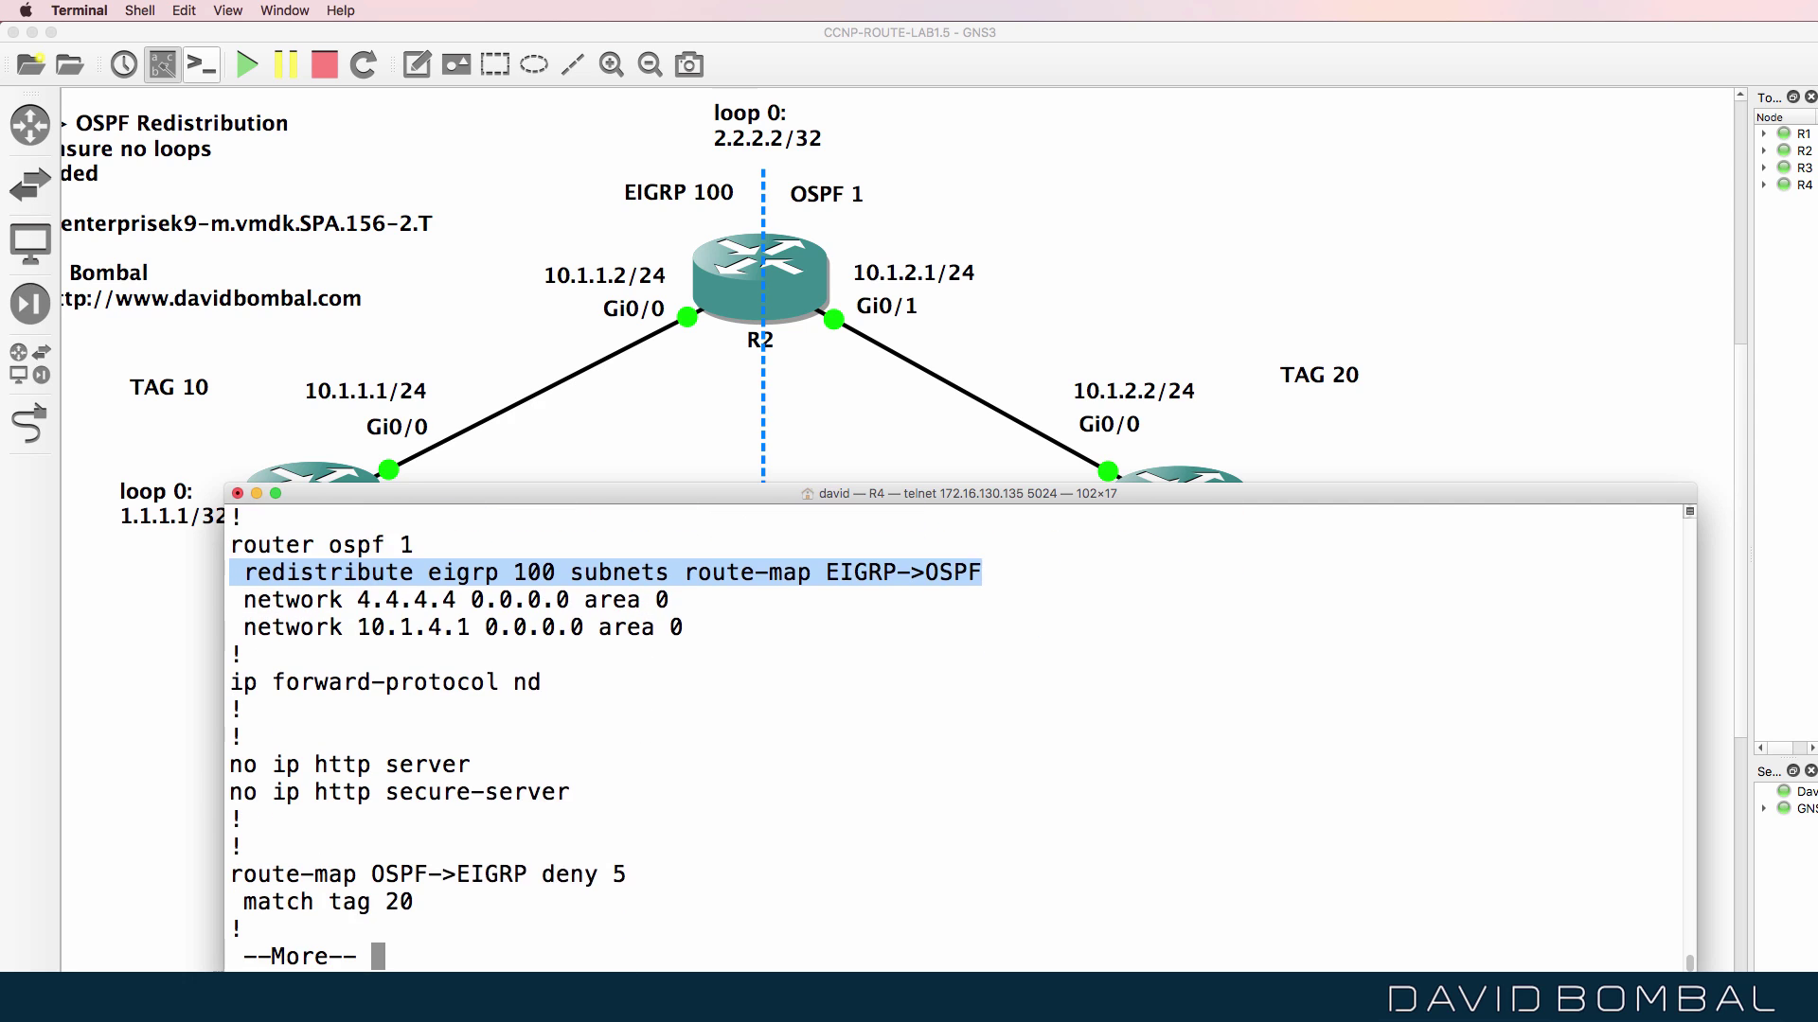
pyautogui.scroll(-4, 643, 735)
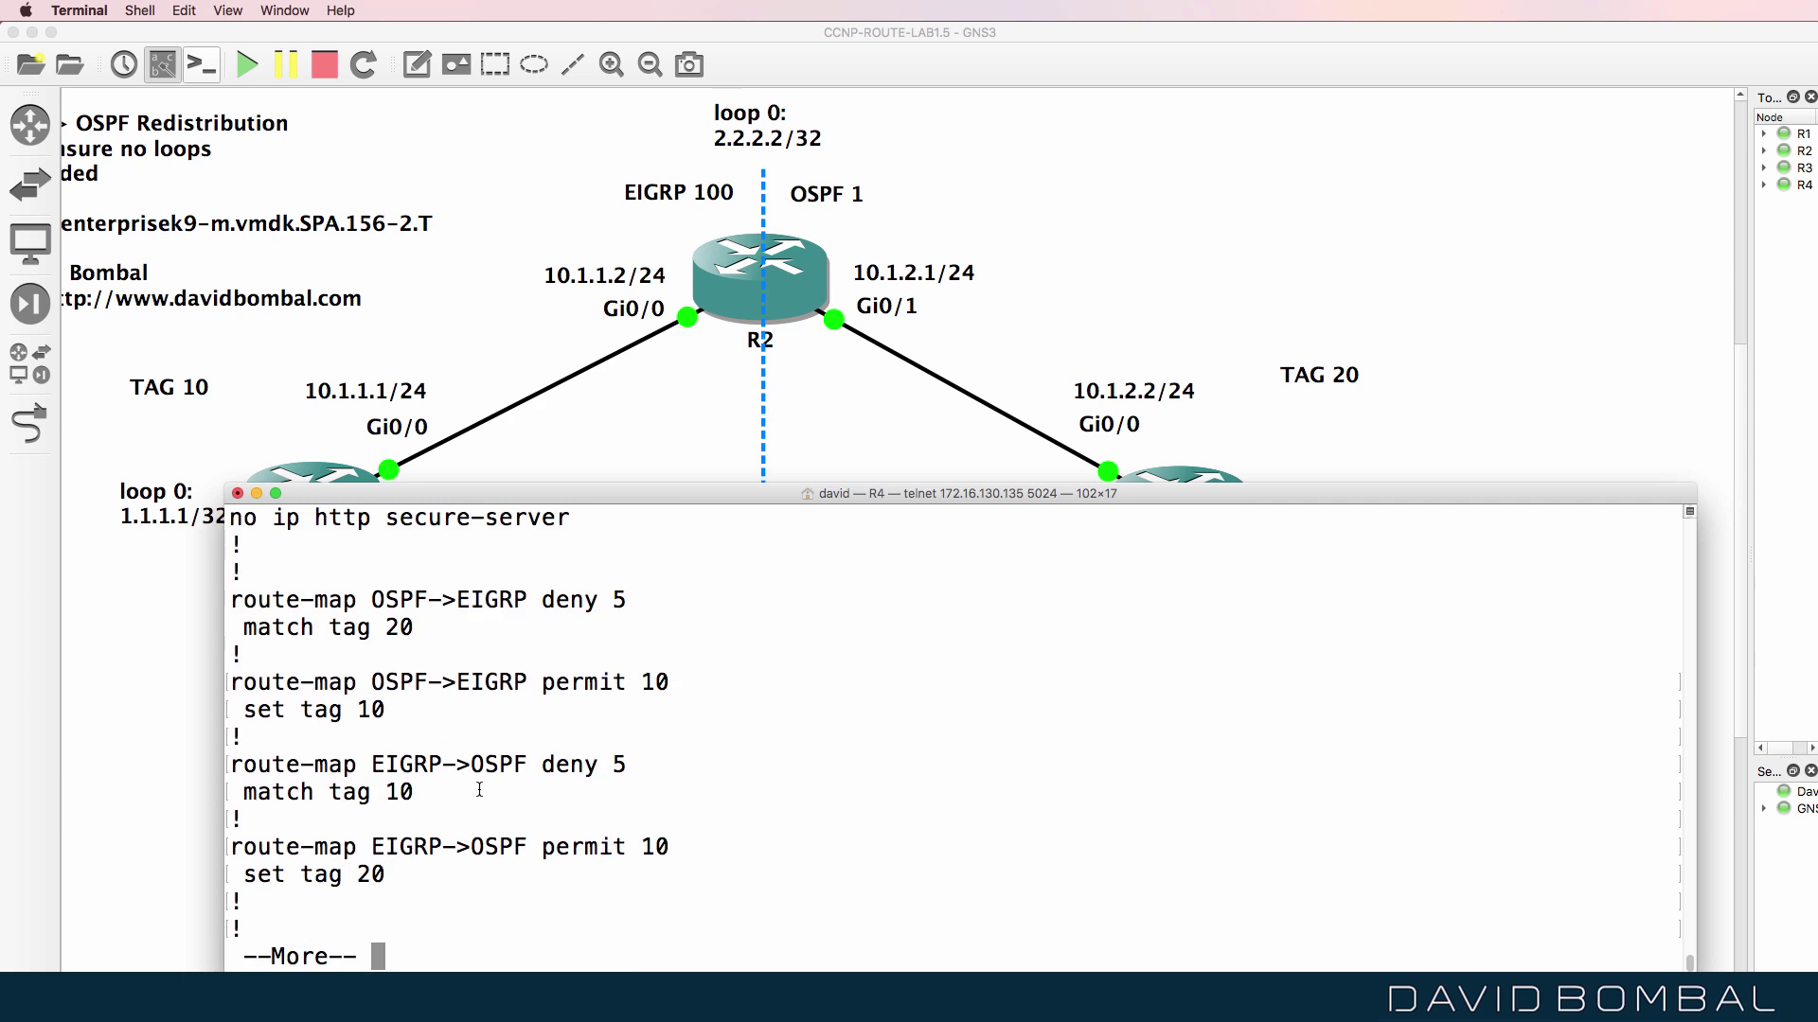
pyautogui.moveTo(453, 743); pyautogui.dragTo(727, 885)
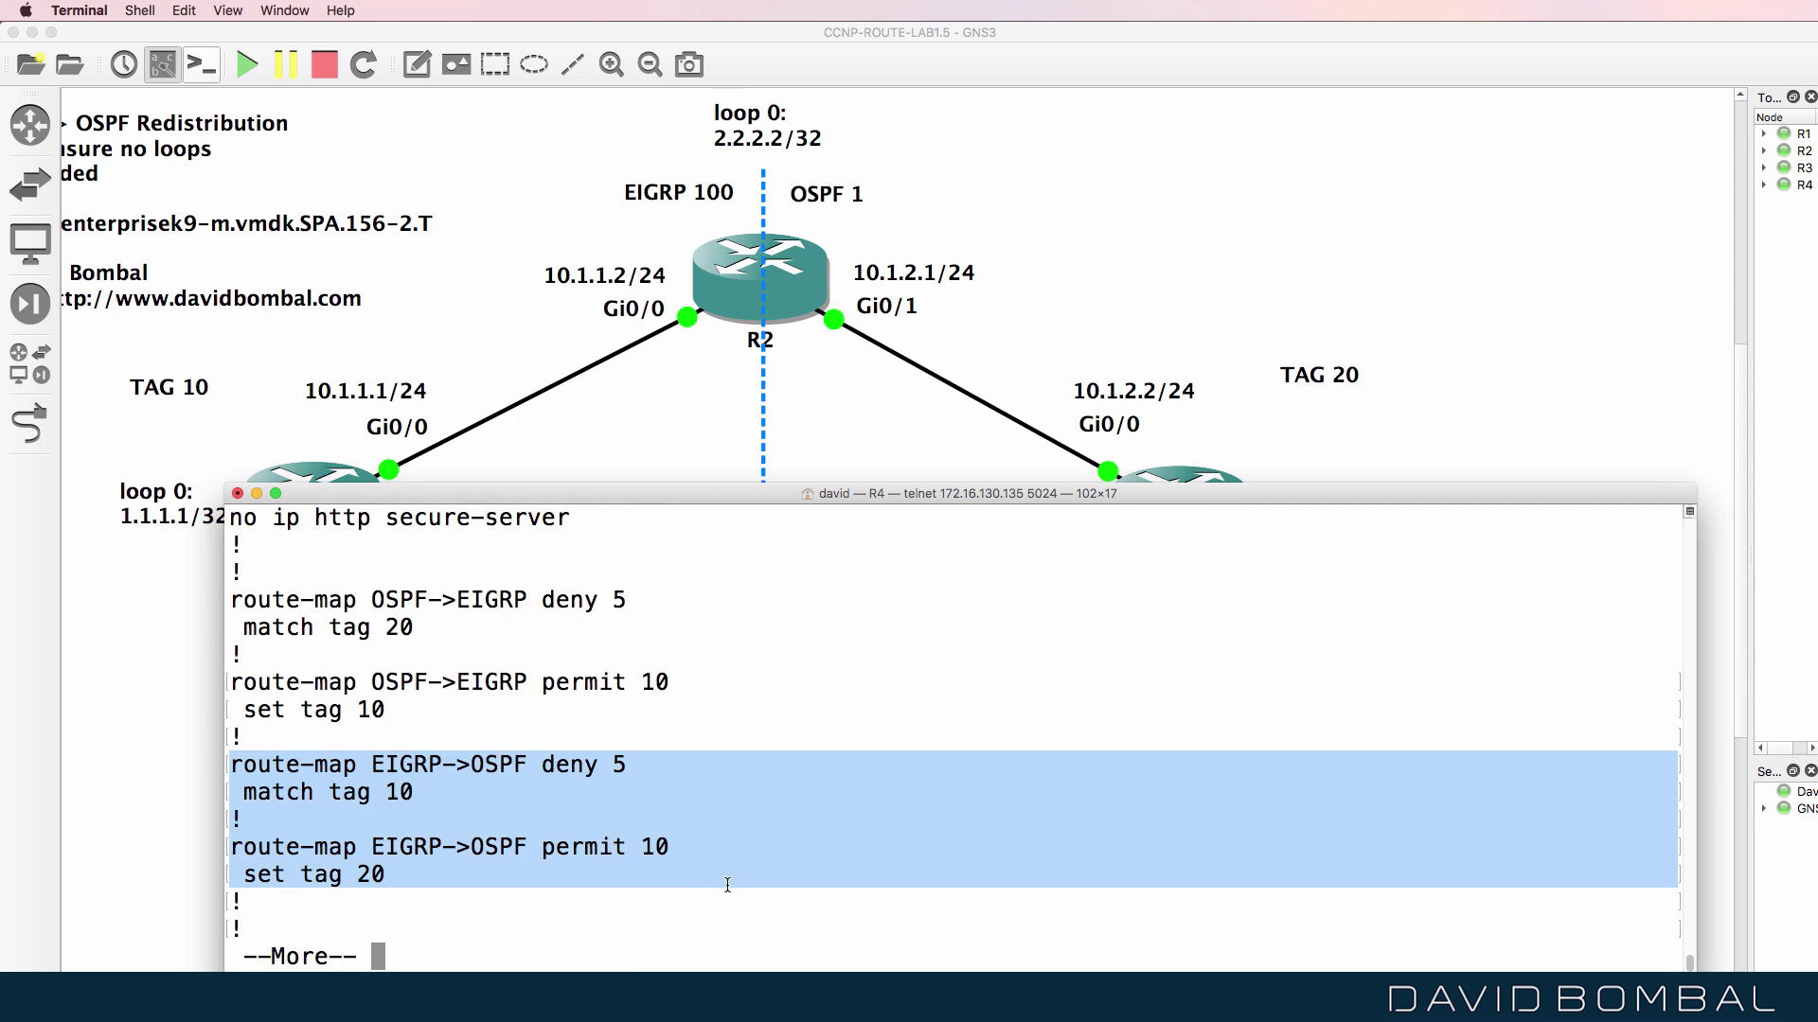
pyautogui.rightClick(611, 863)
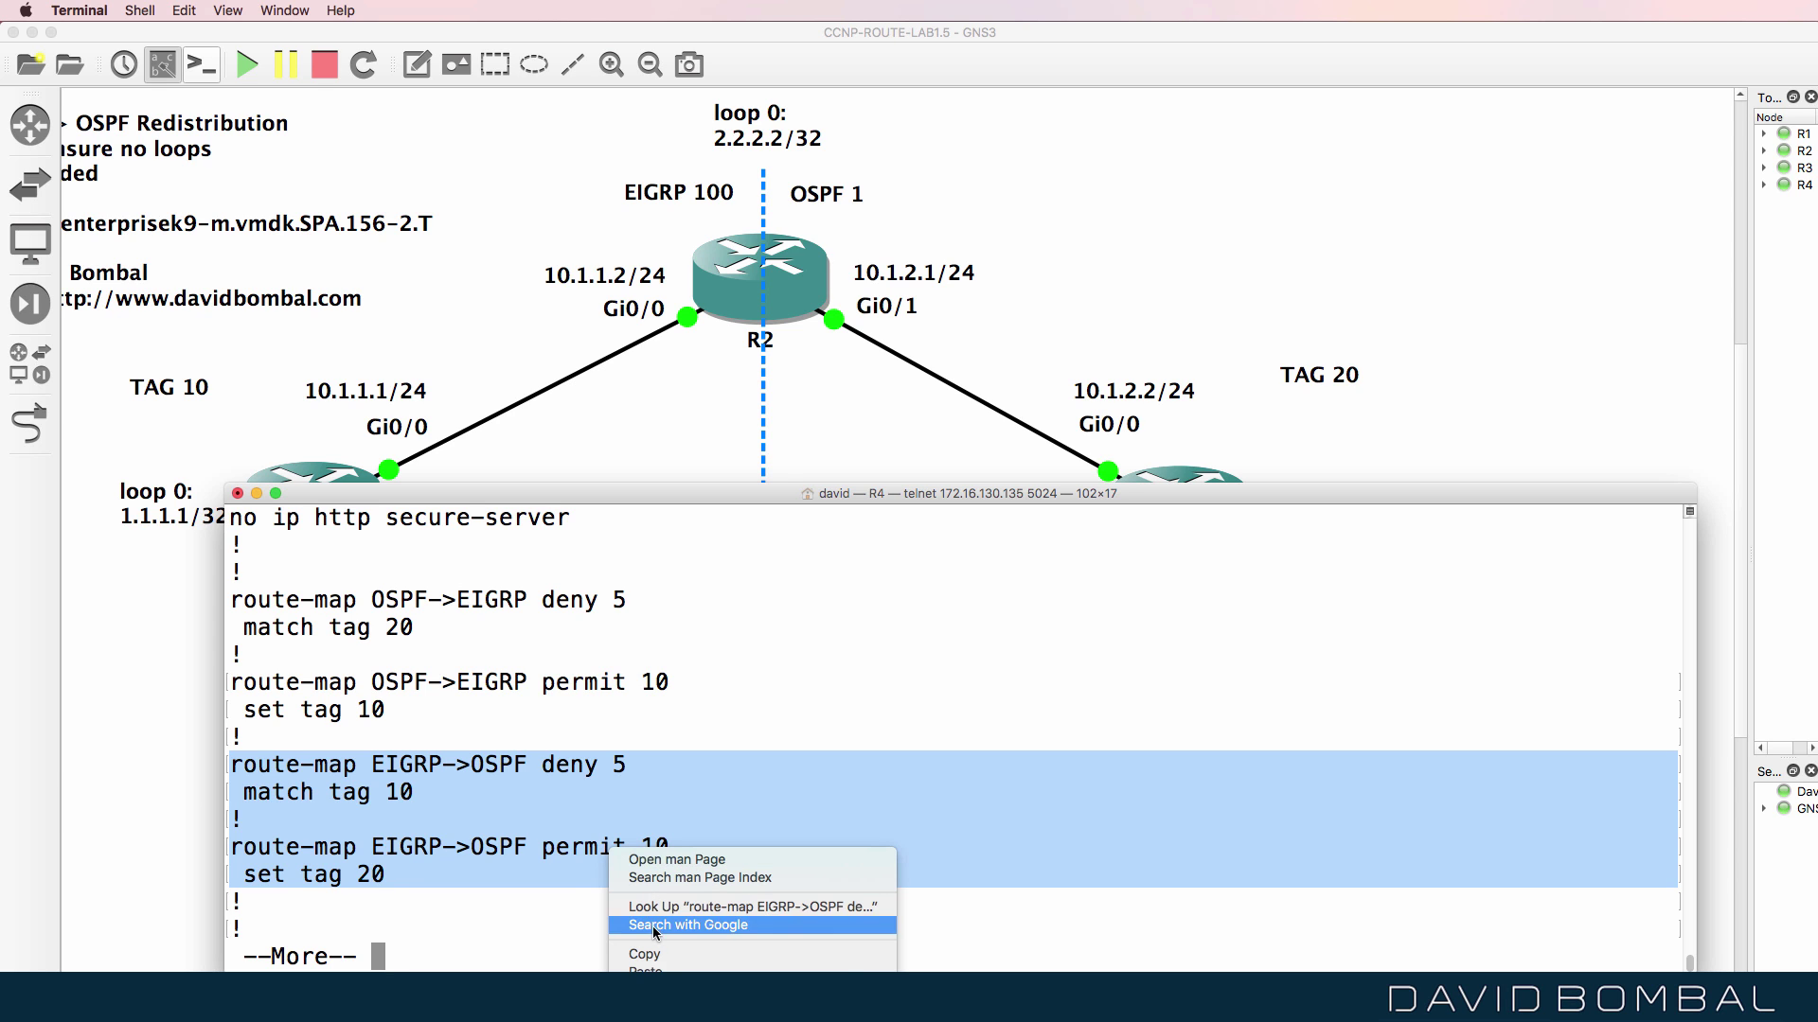
pyautogui.click(663, 956)
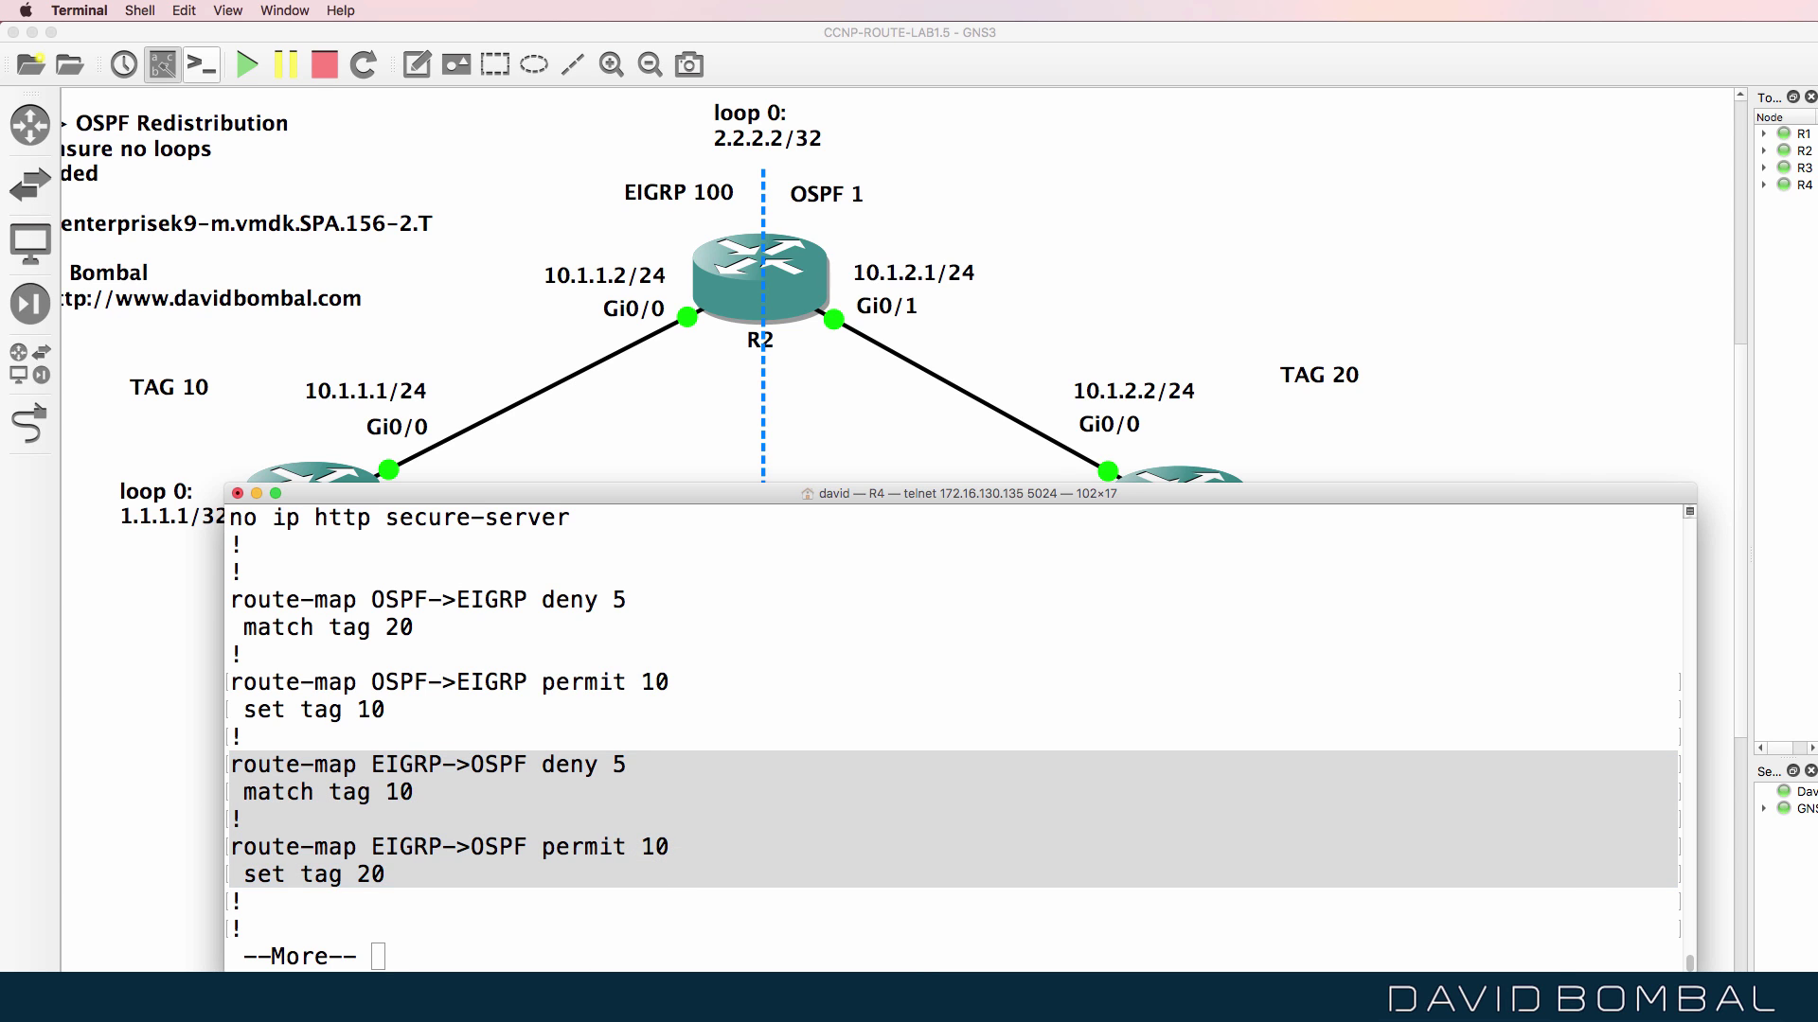
# Paste the EIGRP->OSPF route-map entries into R2's global configuration.
pyautogui.press('Return')
pyautogui.press('Return')
pyautogui.press('Return')
pyautogui.write('conf')
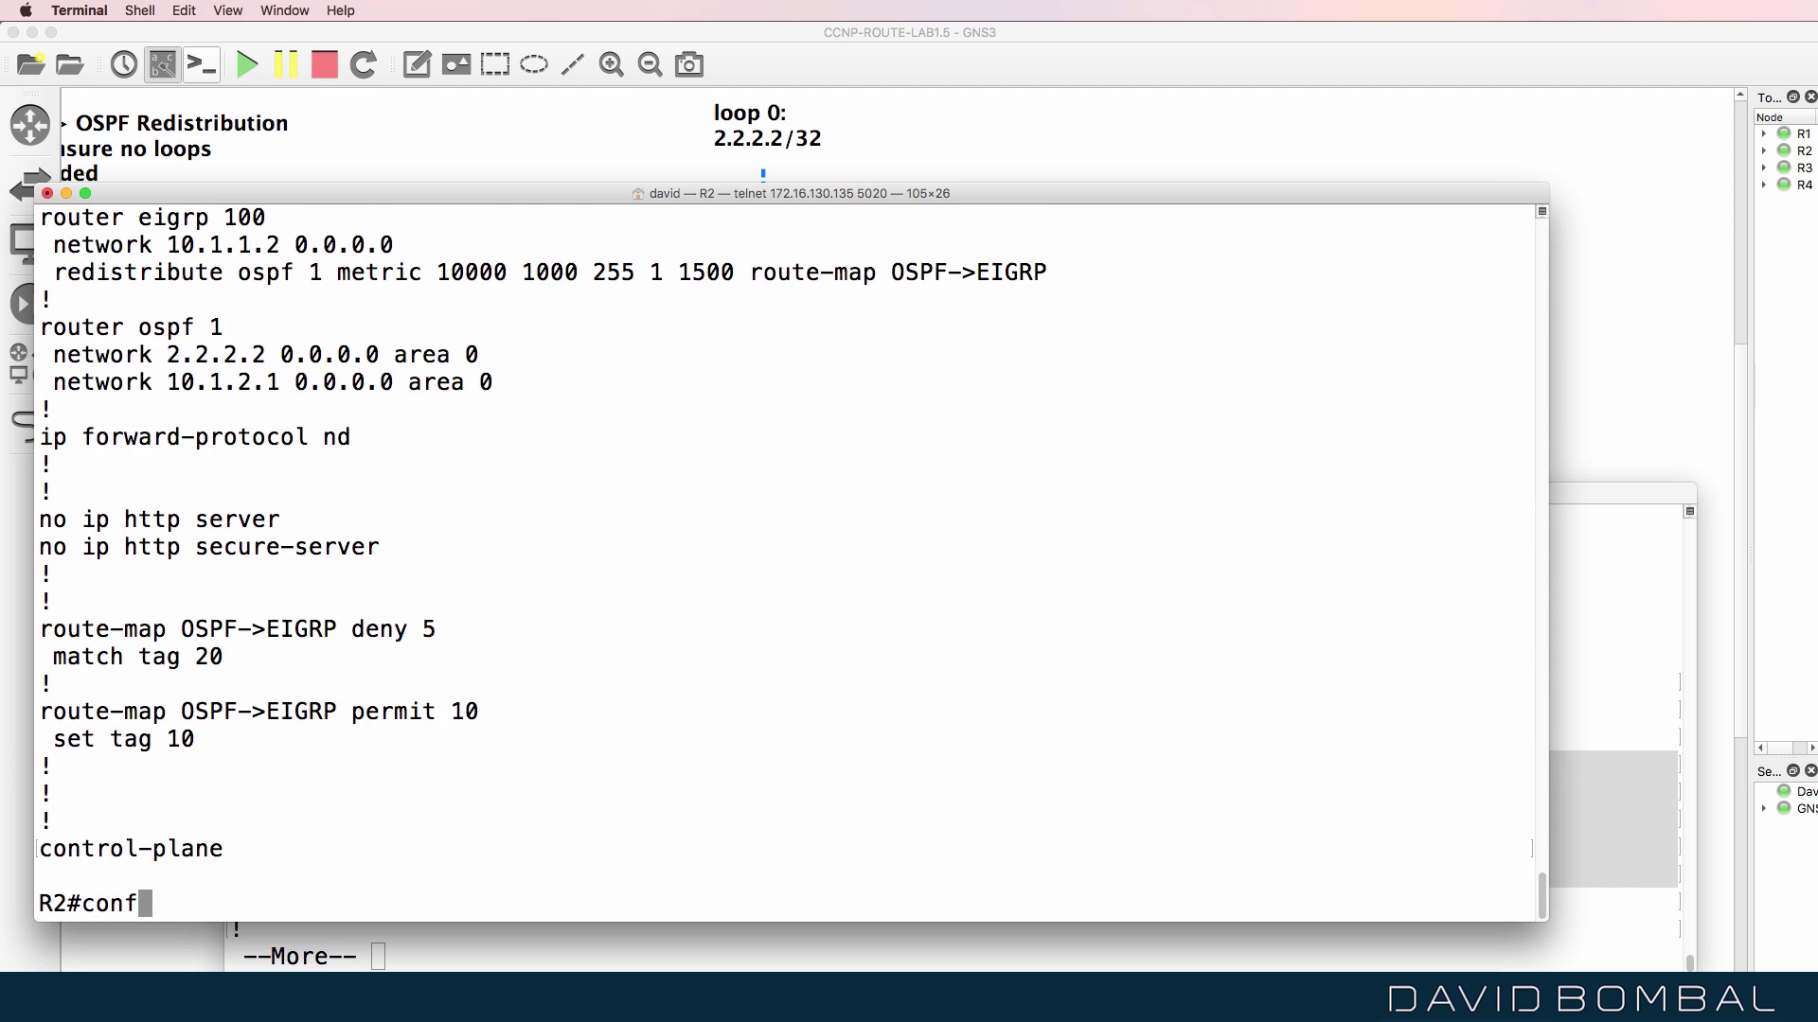
pyautogui.write(' t')
pyautogui.press('Return')
pyautogui.press('super+v')
pyautogui.press('Return')
# Take R4's 'redistribute eigrp 100 subnets route-map EIGRP->OSPF' line and apply it under R2's router ospf 1.
pyautogui.click(857, 946)
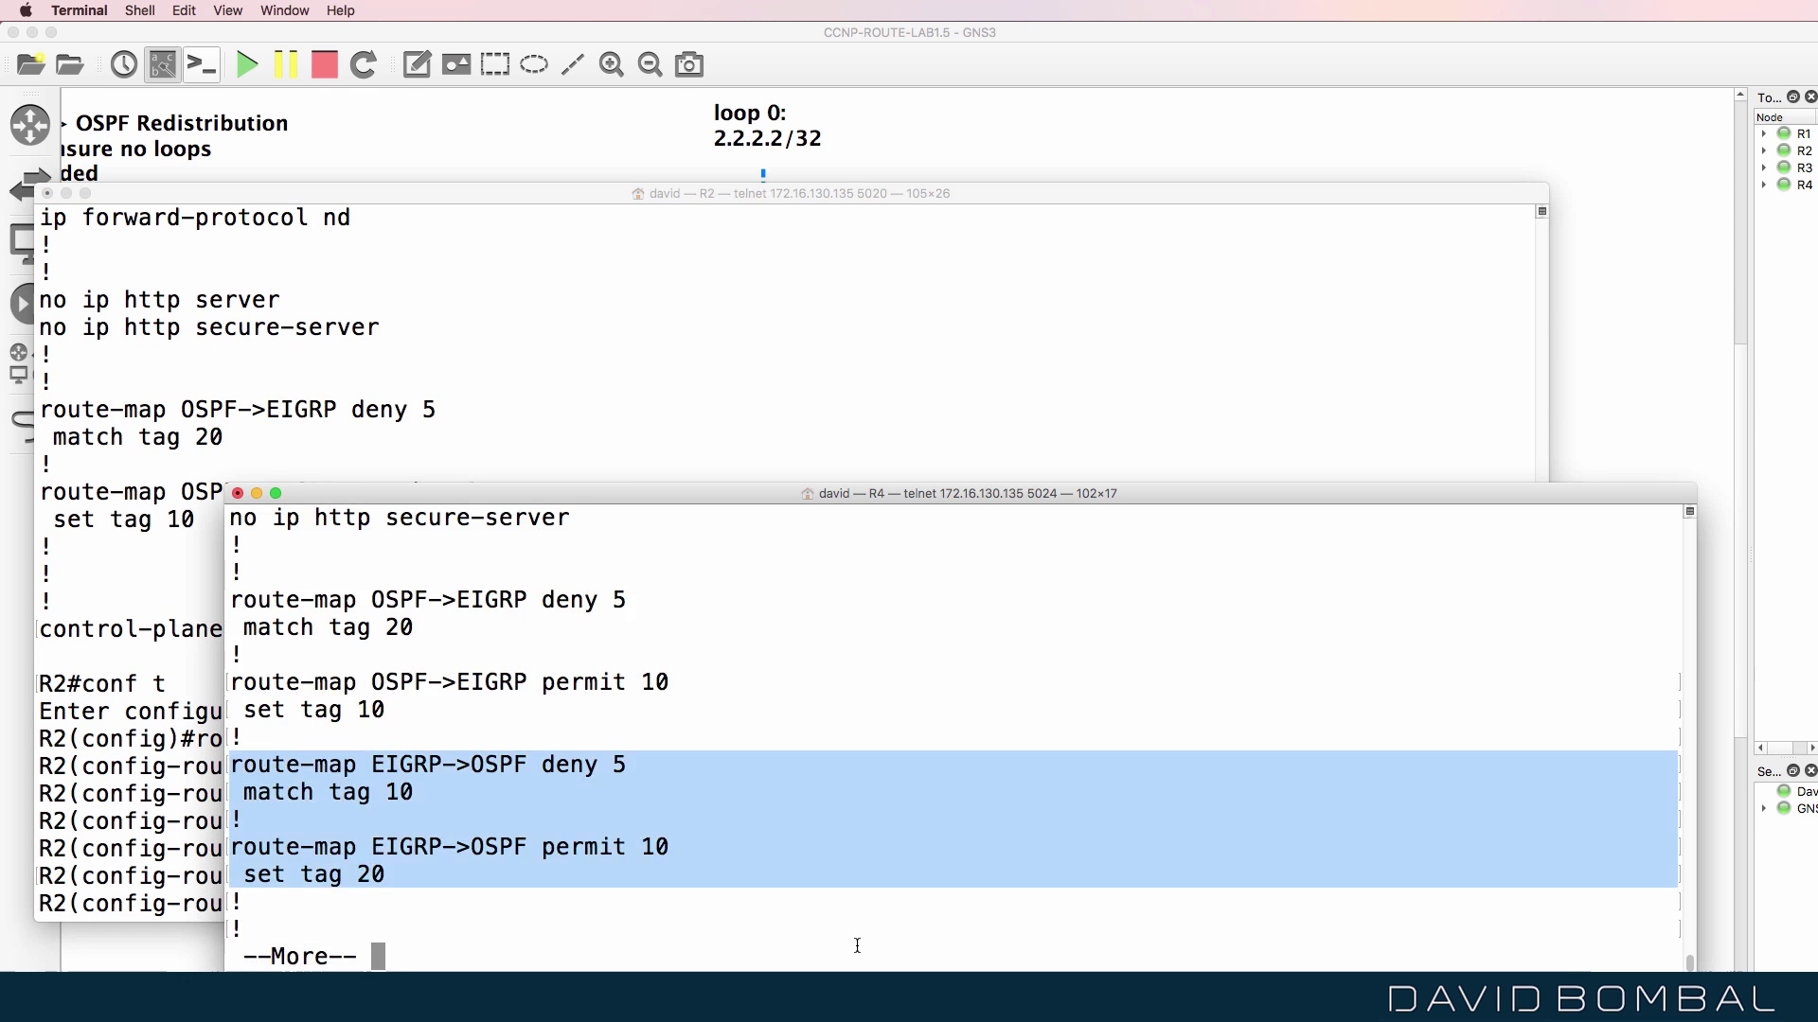
pyautogui.scroll(4, 857, 946)
pyautogui.moveTo(982, 600); pyautogui.dragTo(174, 600)
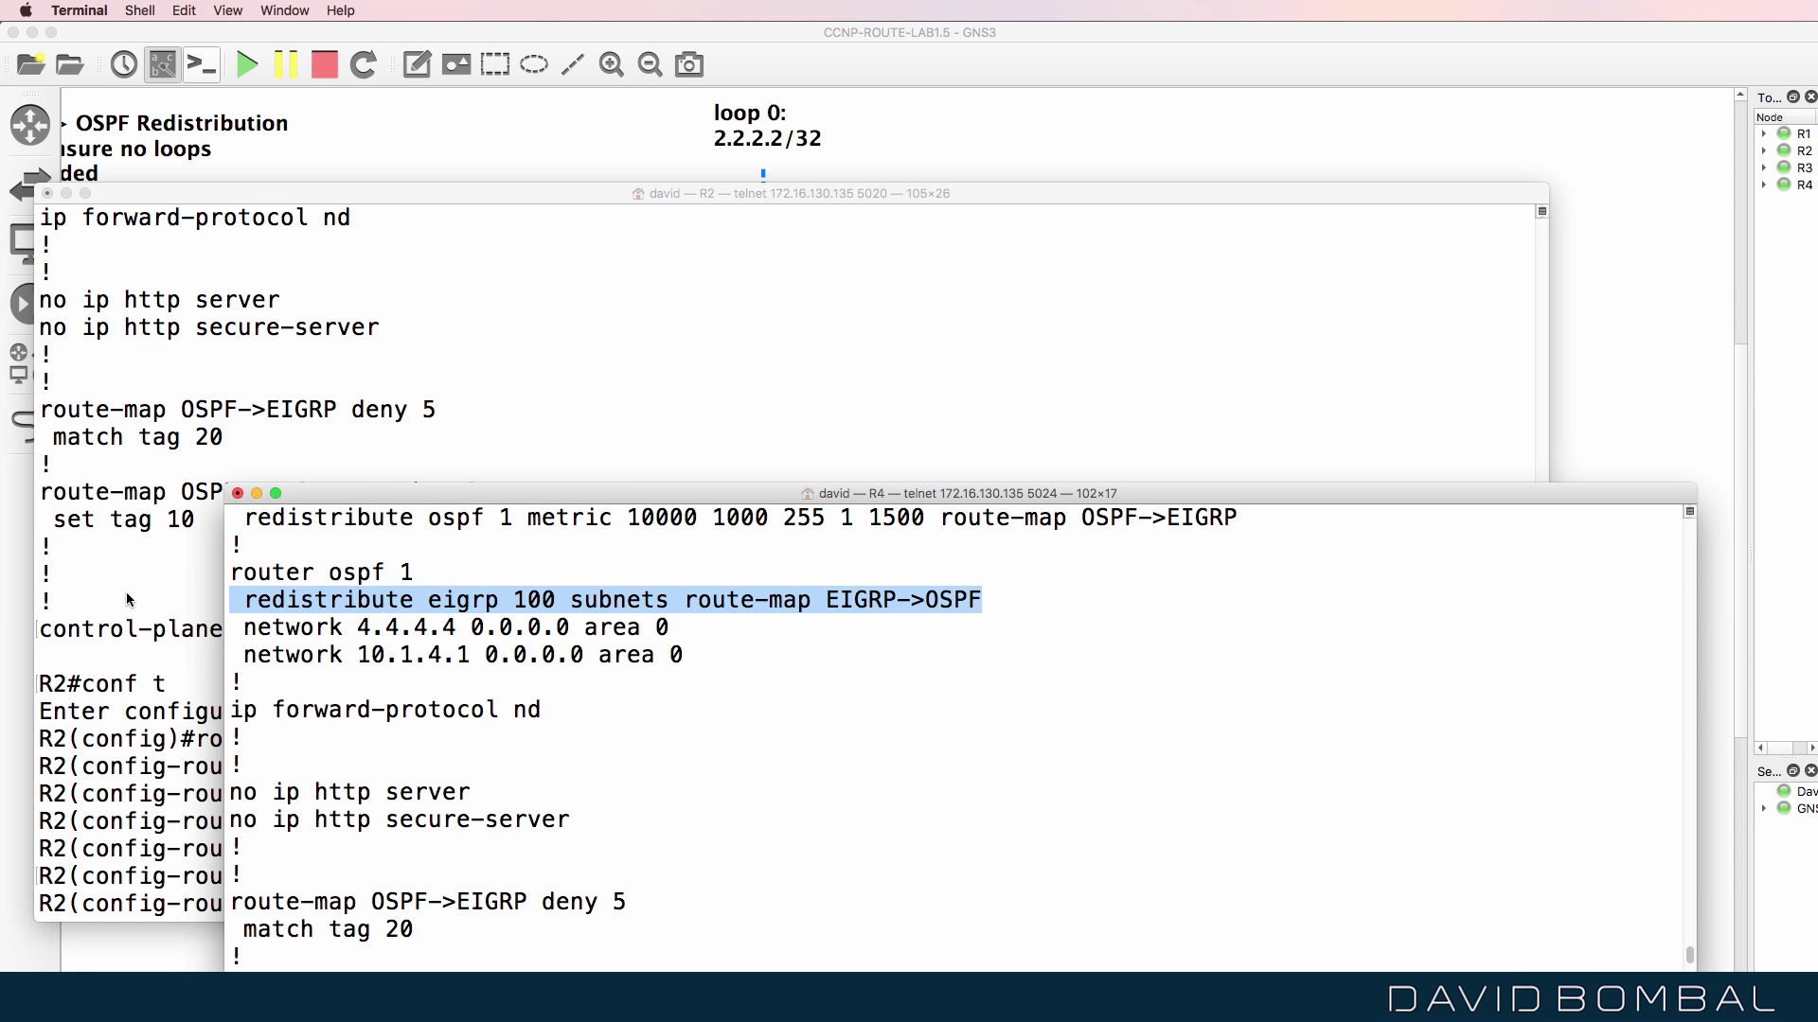
pyautogui.click(127, 593)
pyautogui.write('router is')
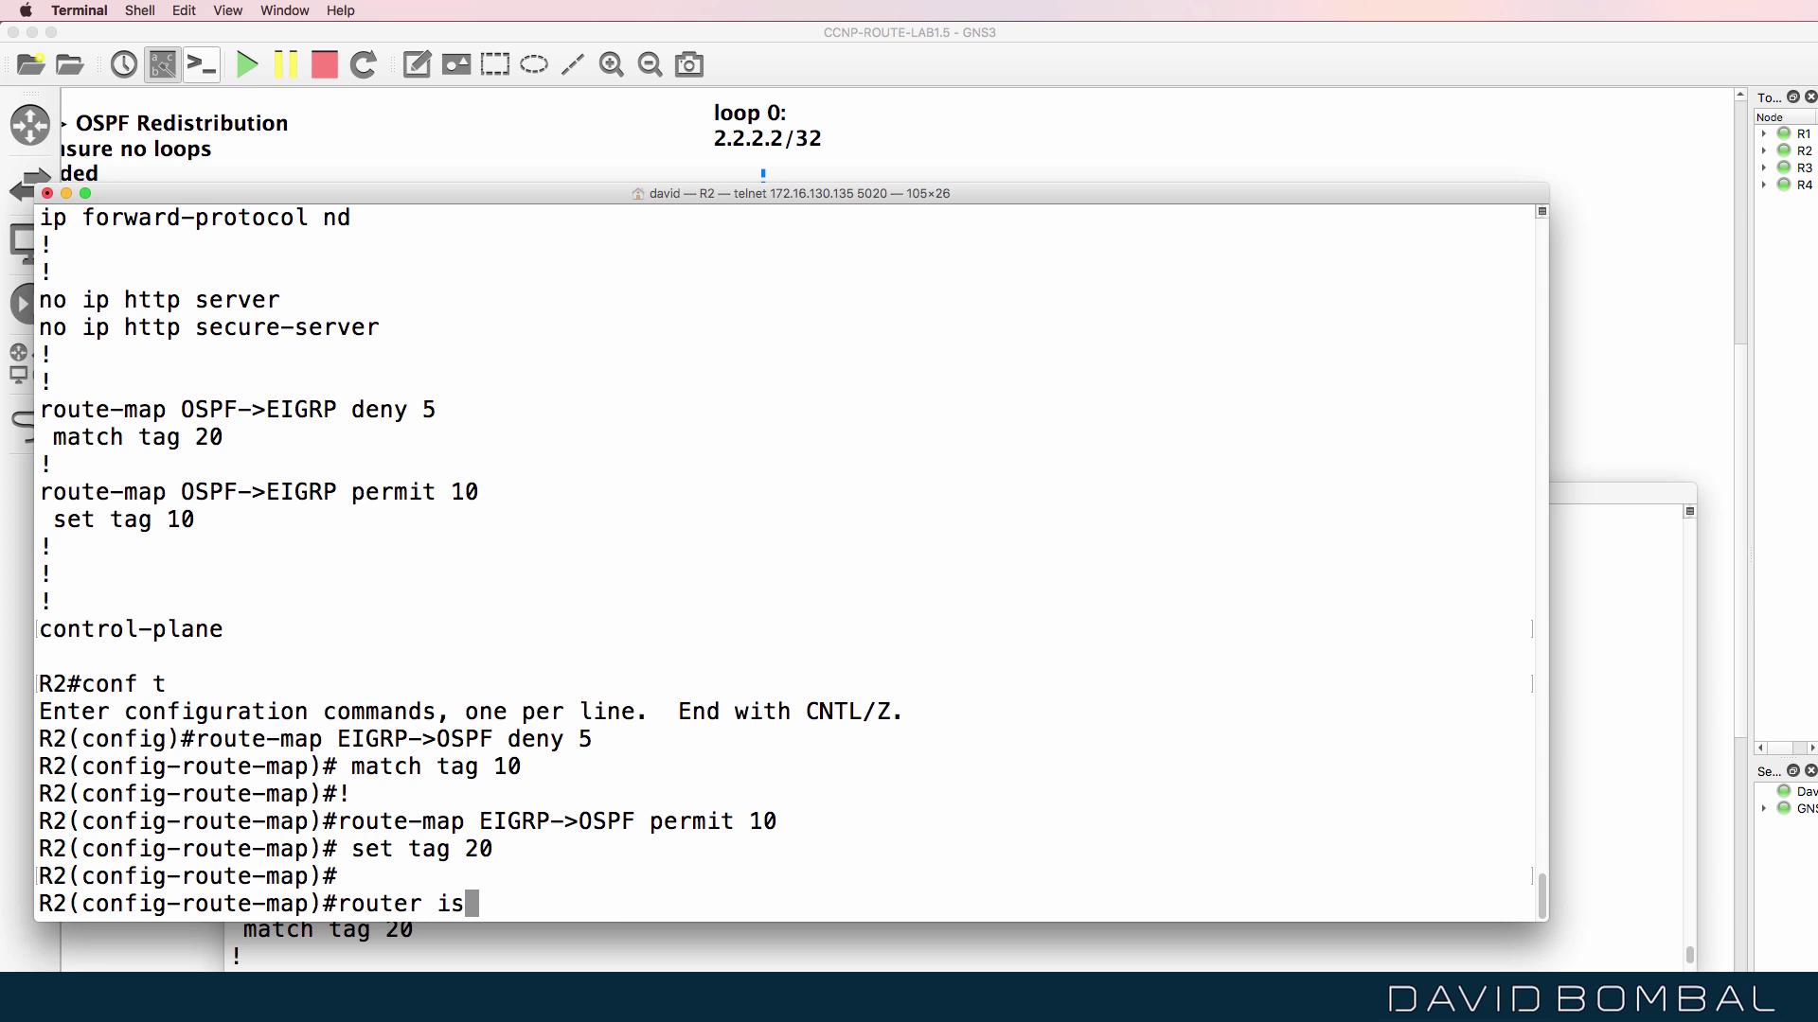
pyautogui.write('pf')
pyautogui.press('BackSpace')
pyautogui.press('BackSpace')
pyautogui.press('BackSpace')
pyautogui.press('BackSpace')
pyautogui.write('ospf 1')
pyautogui.press('Return')
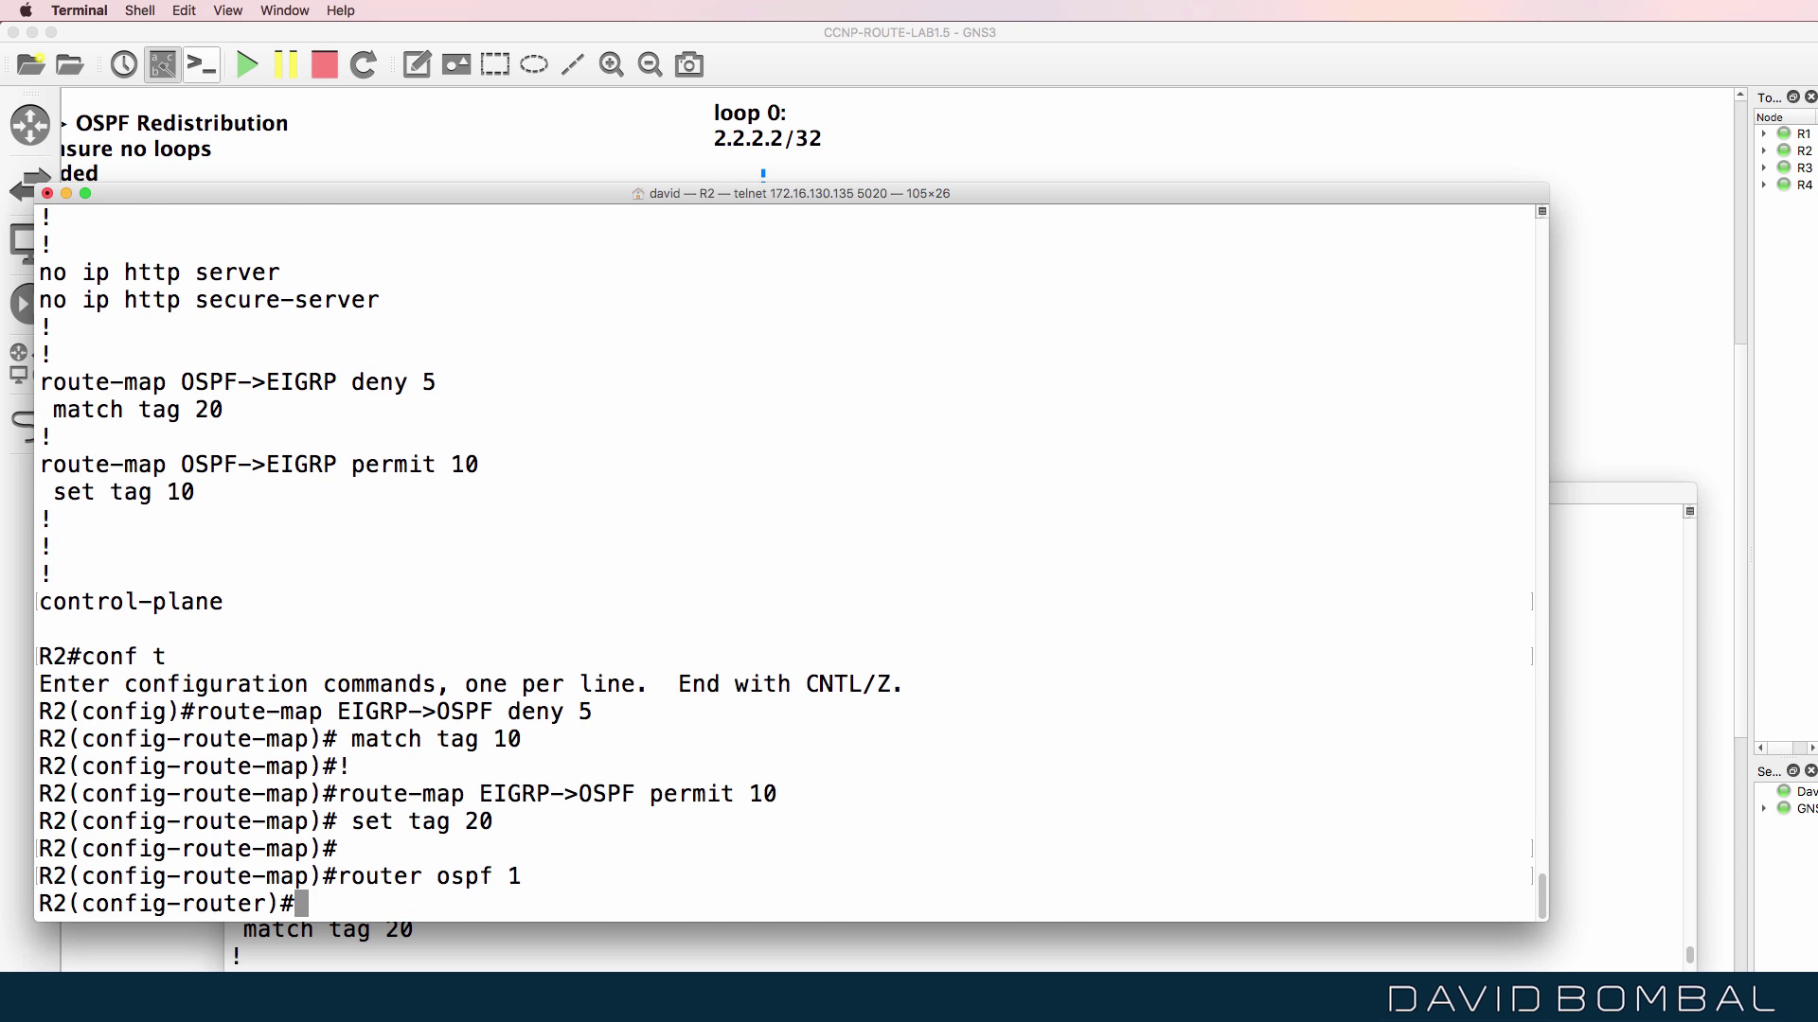
pyautogui.press('super+v')
pyautogui.press('Return')
# Exit configuration mode and run 'sh run' on R2.
pyautogui.write('end')
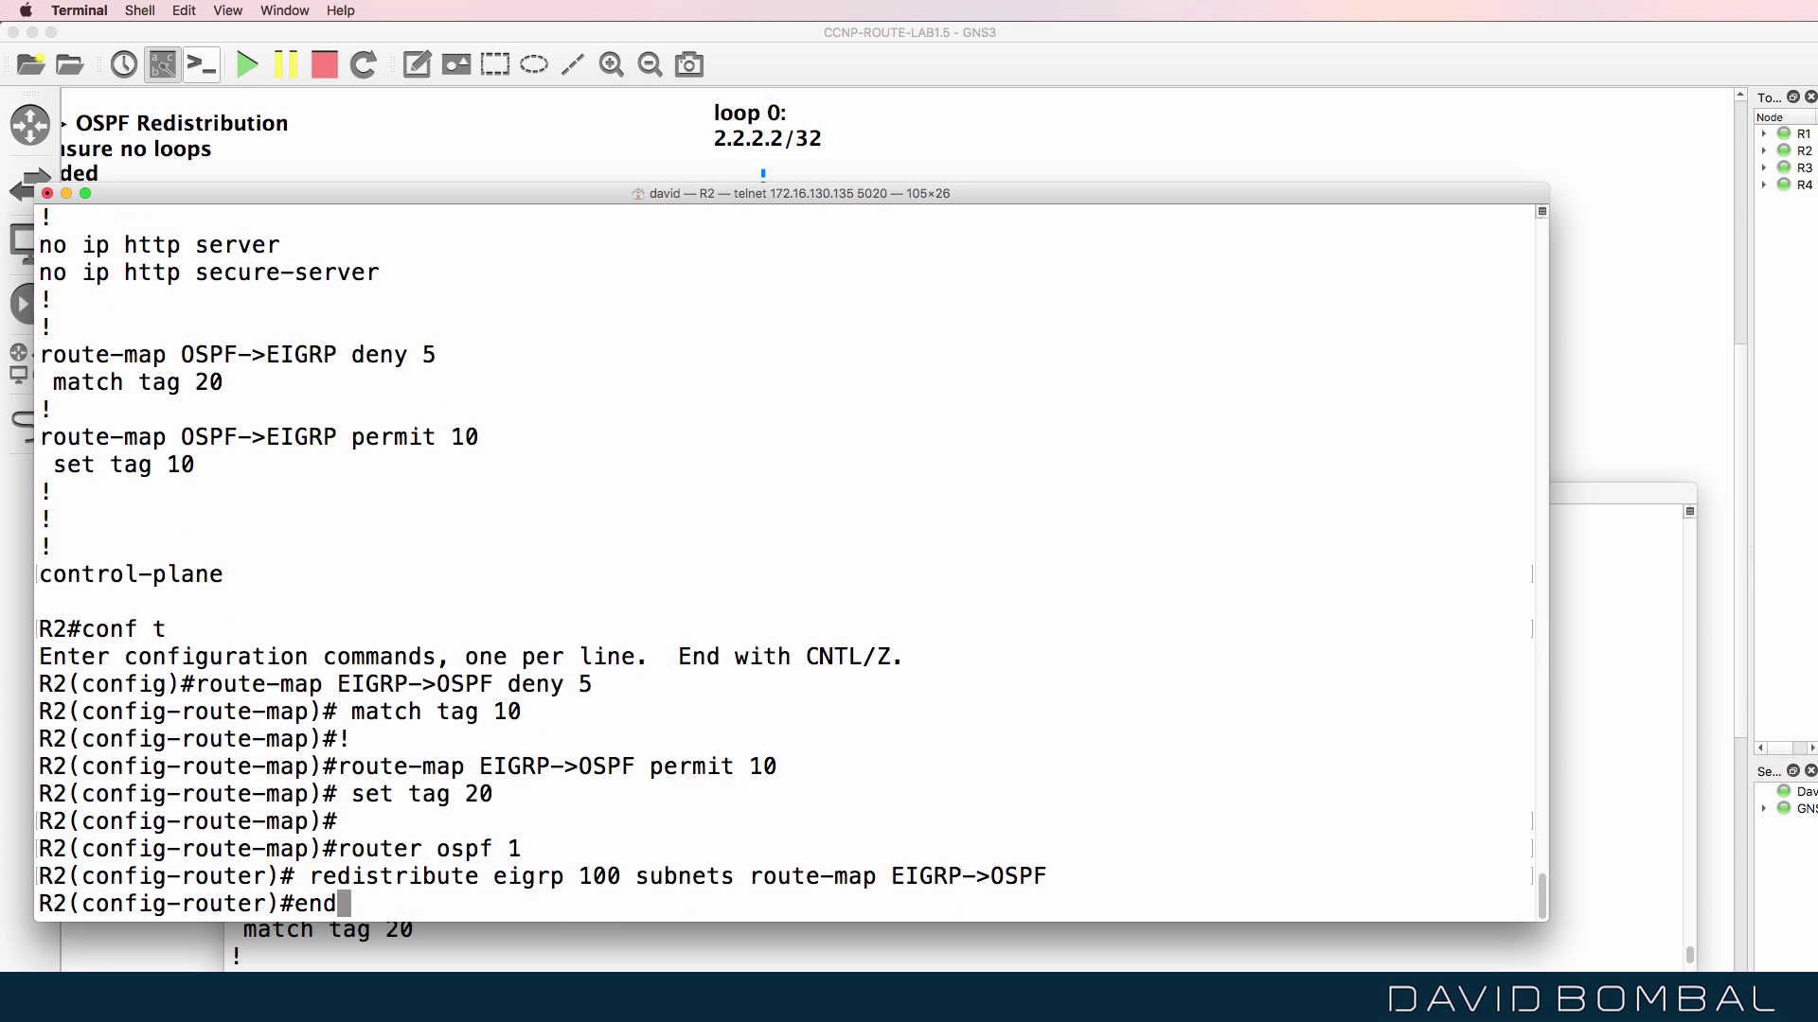
pyautogui.press('Return')
pyautogui.press('Return')
pyautogui.press('Return')
pyautogui.write('sh run')
pyautogui.press('Return')
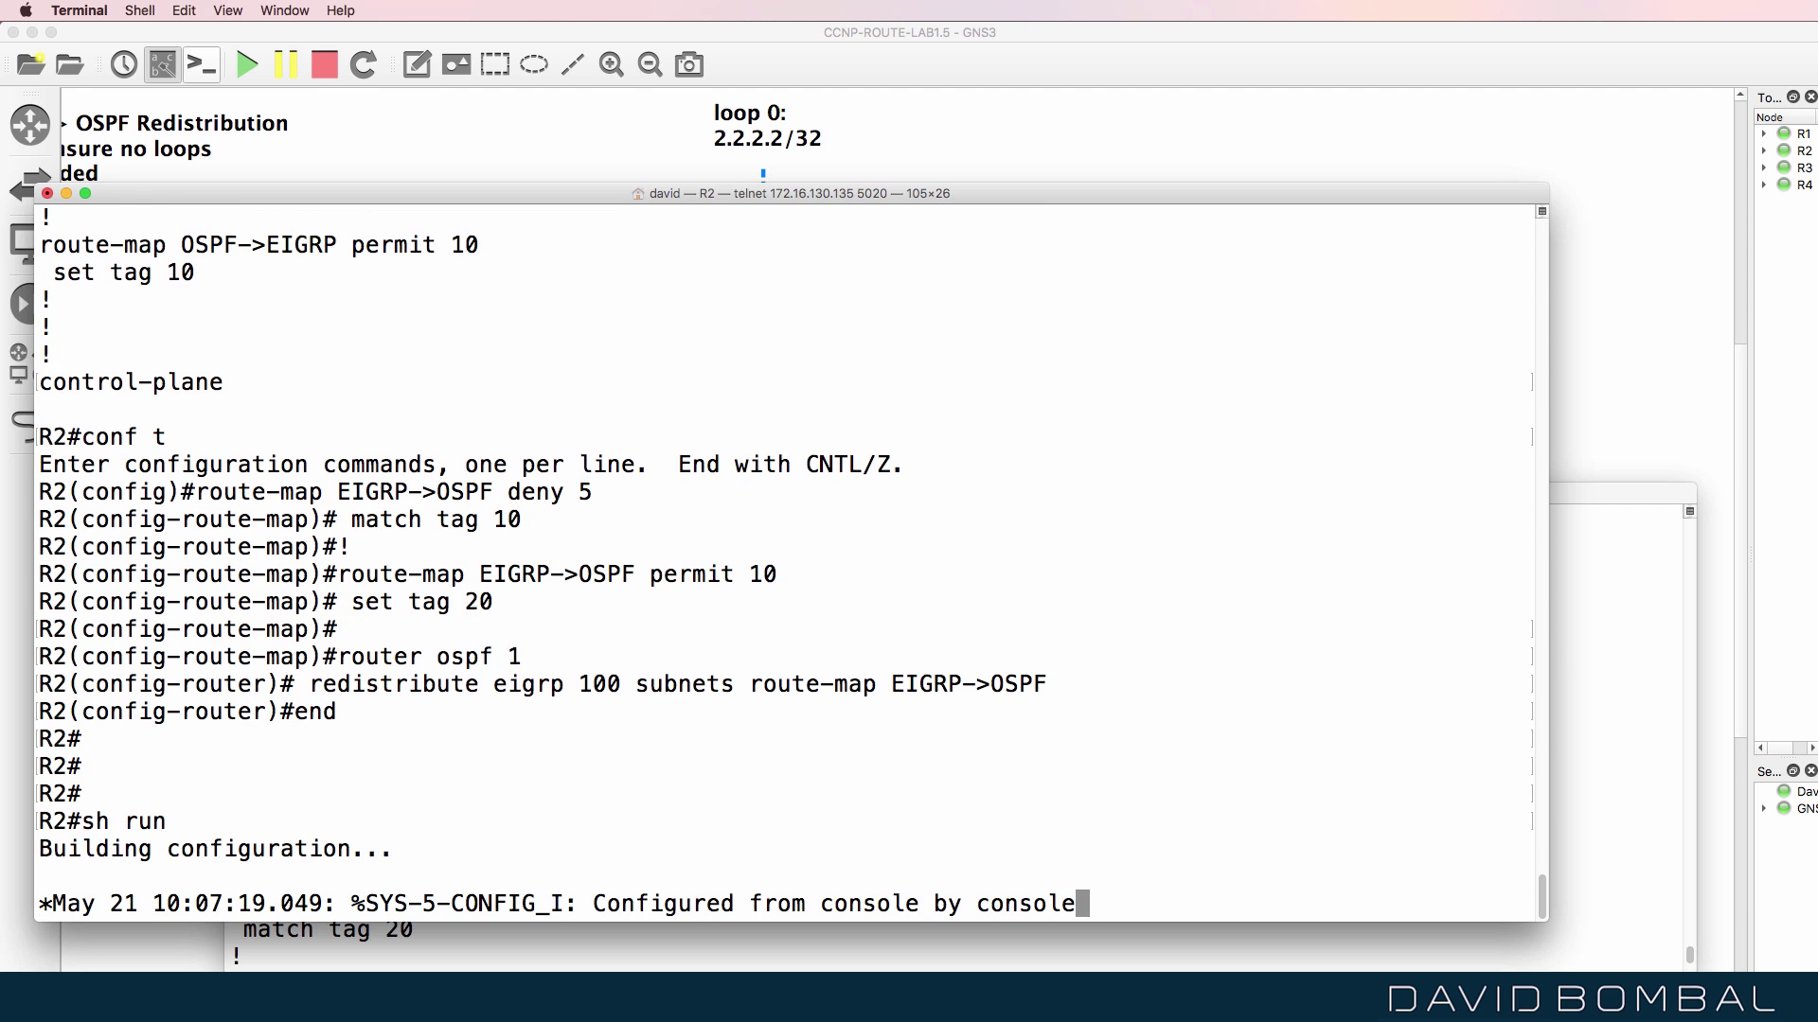
# Search to the eigrp section and check both redistribute lines under EIGRP and OSPF 1.
pyautogui.write('/eigrp')
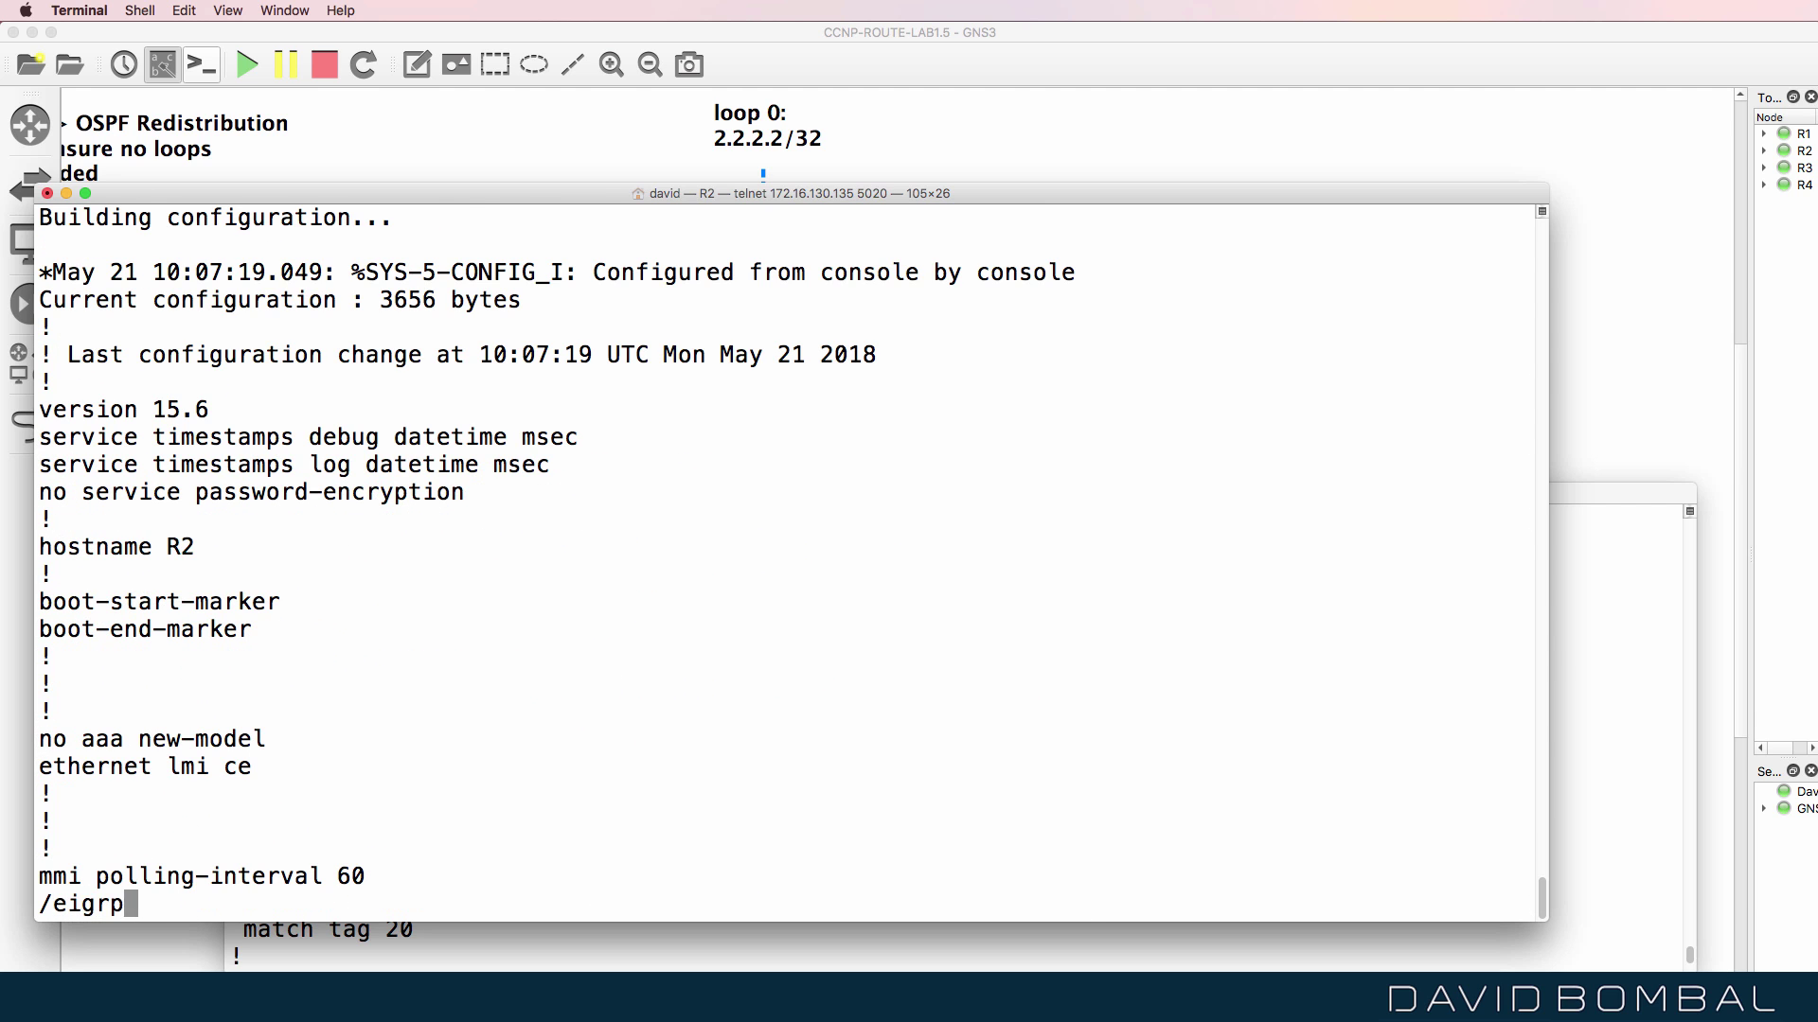
pyautogui.press('Return')
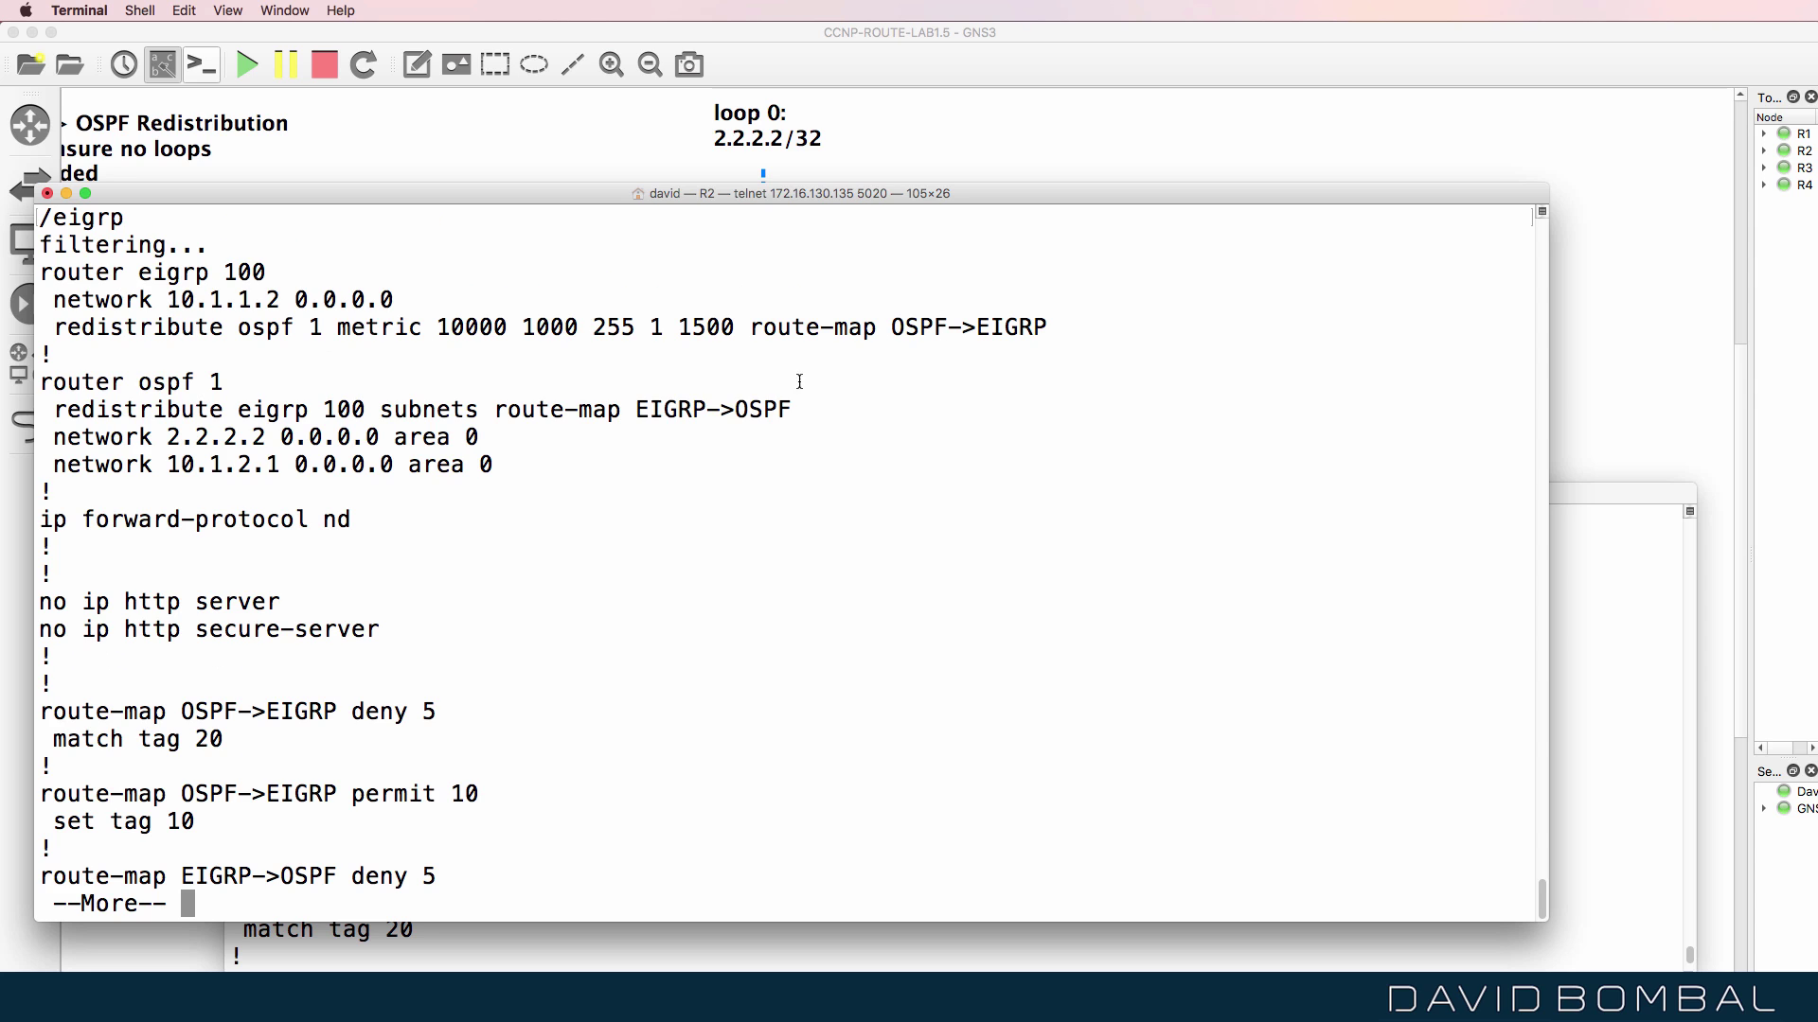
pyautogui.moveTo(1107, 327); pyautogui.dragTo(36, 327)
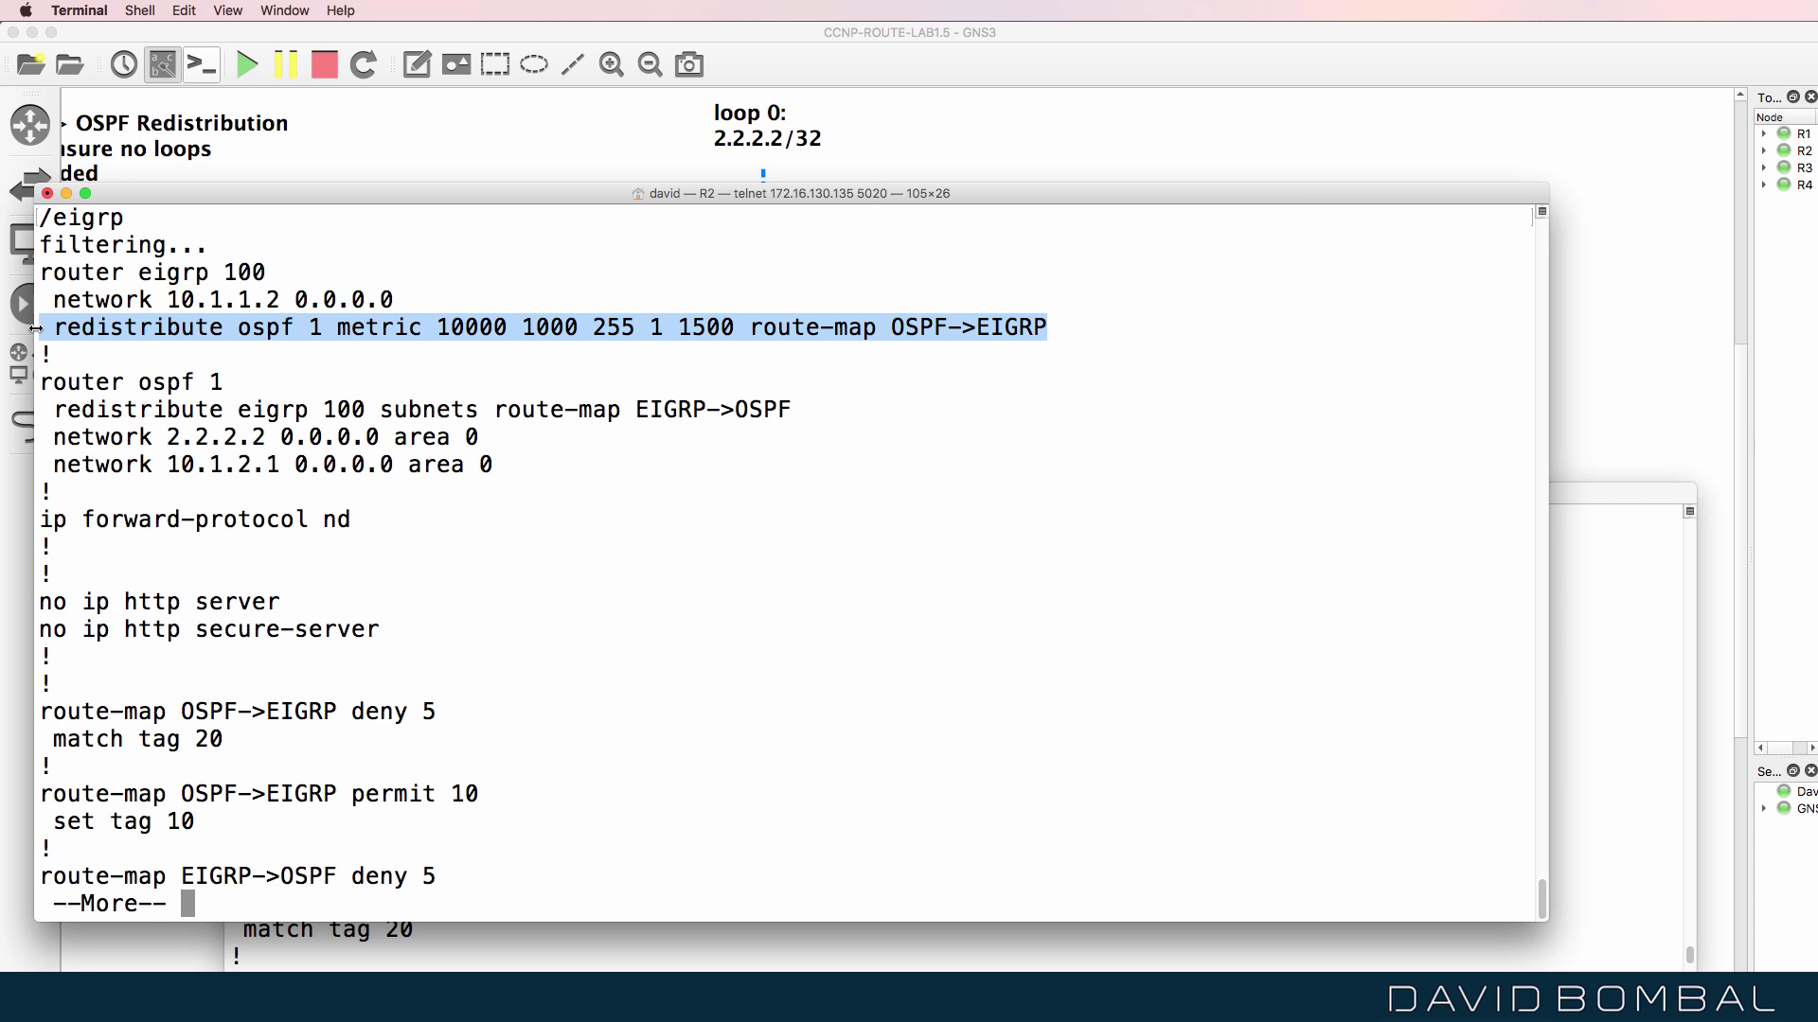
pyautogui.moveTo(807, 410); pyautogui.dragTo(4, 412)
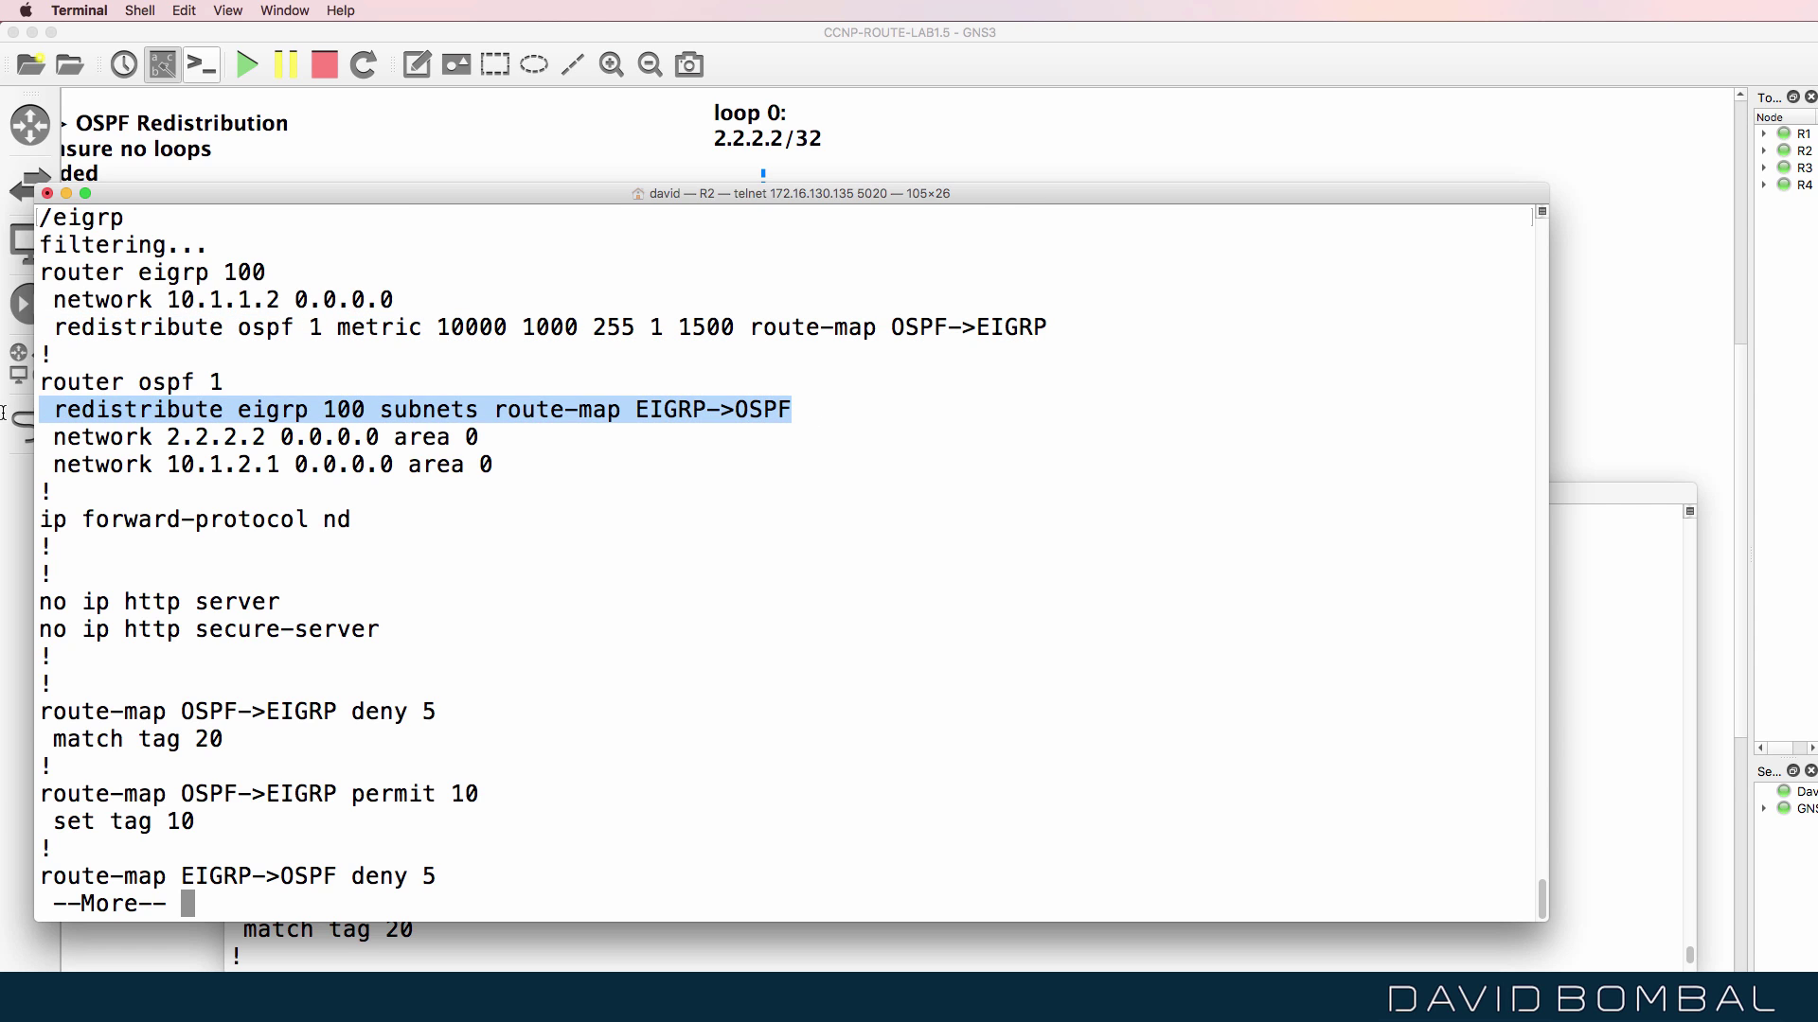
pyautogui.moveTo(254, 383); pyautogui.dragTo(39, 381)
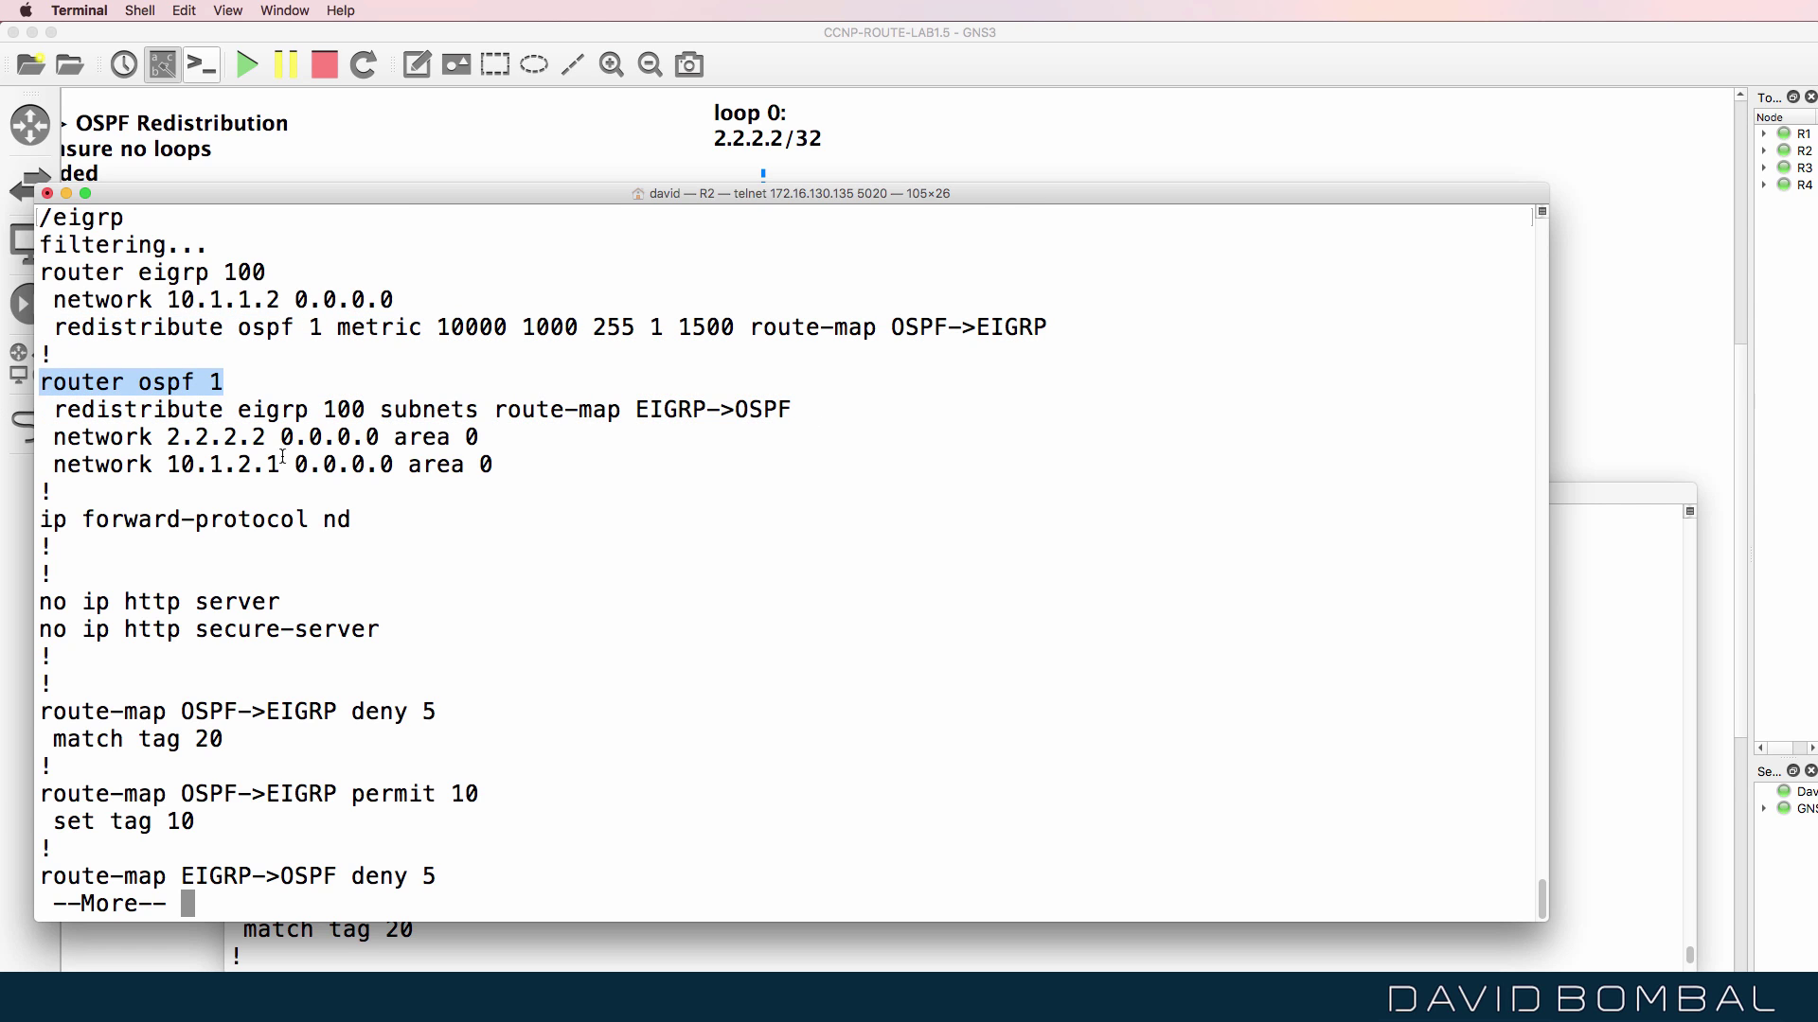
pyautogui.press('Return')
pyautogui.press('Return')
pyautogui.press('Return')
pyautogui.press('Return')
pyautogui.press('Return')
pyautogui.press('Return')
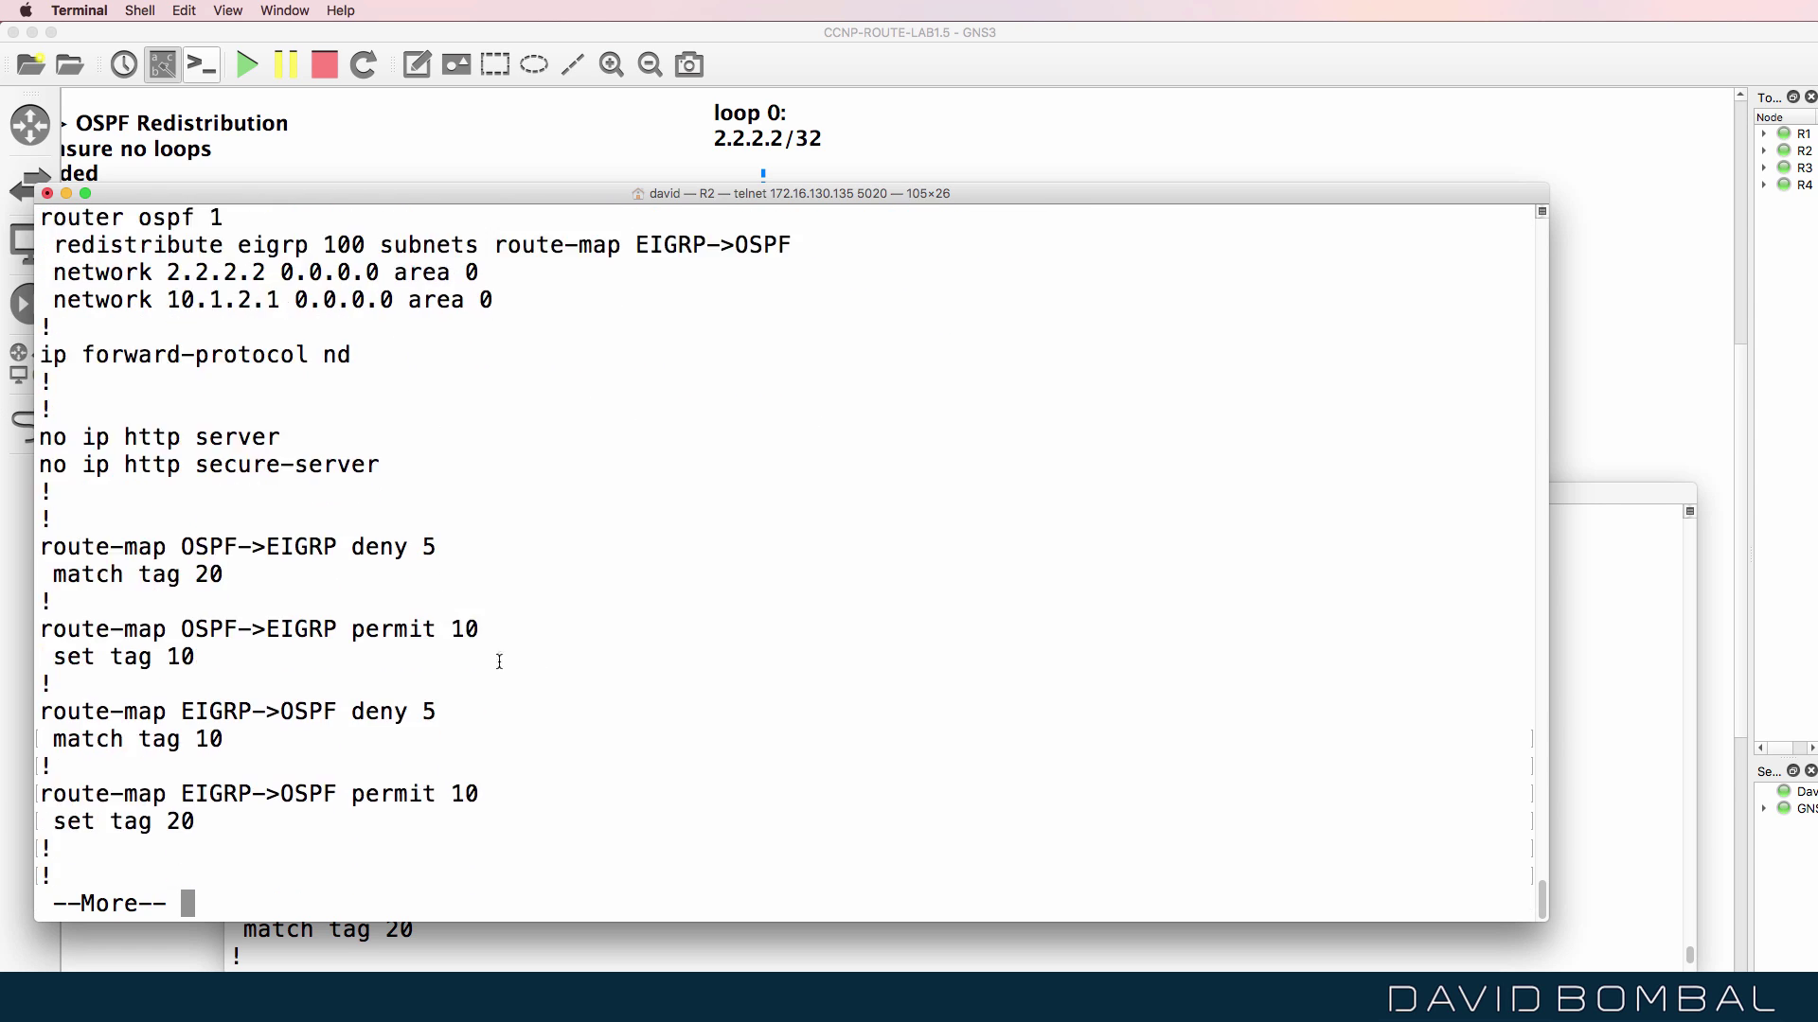
# Review the four route-map entries, including match tag 10, set tag 10 and set tag 20, then quit the pager.
pyautogui.moveTo(314, 505); pyautogui.dragTo(461, 858)
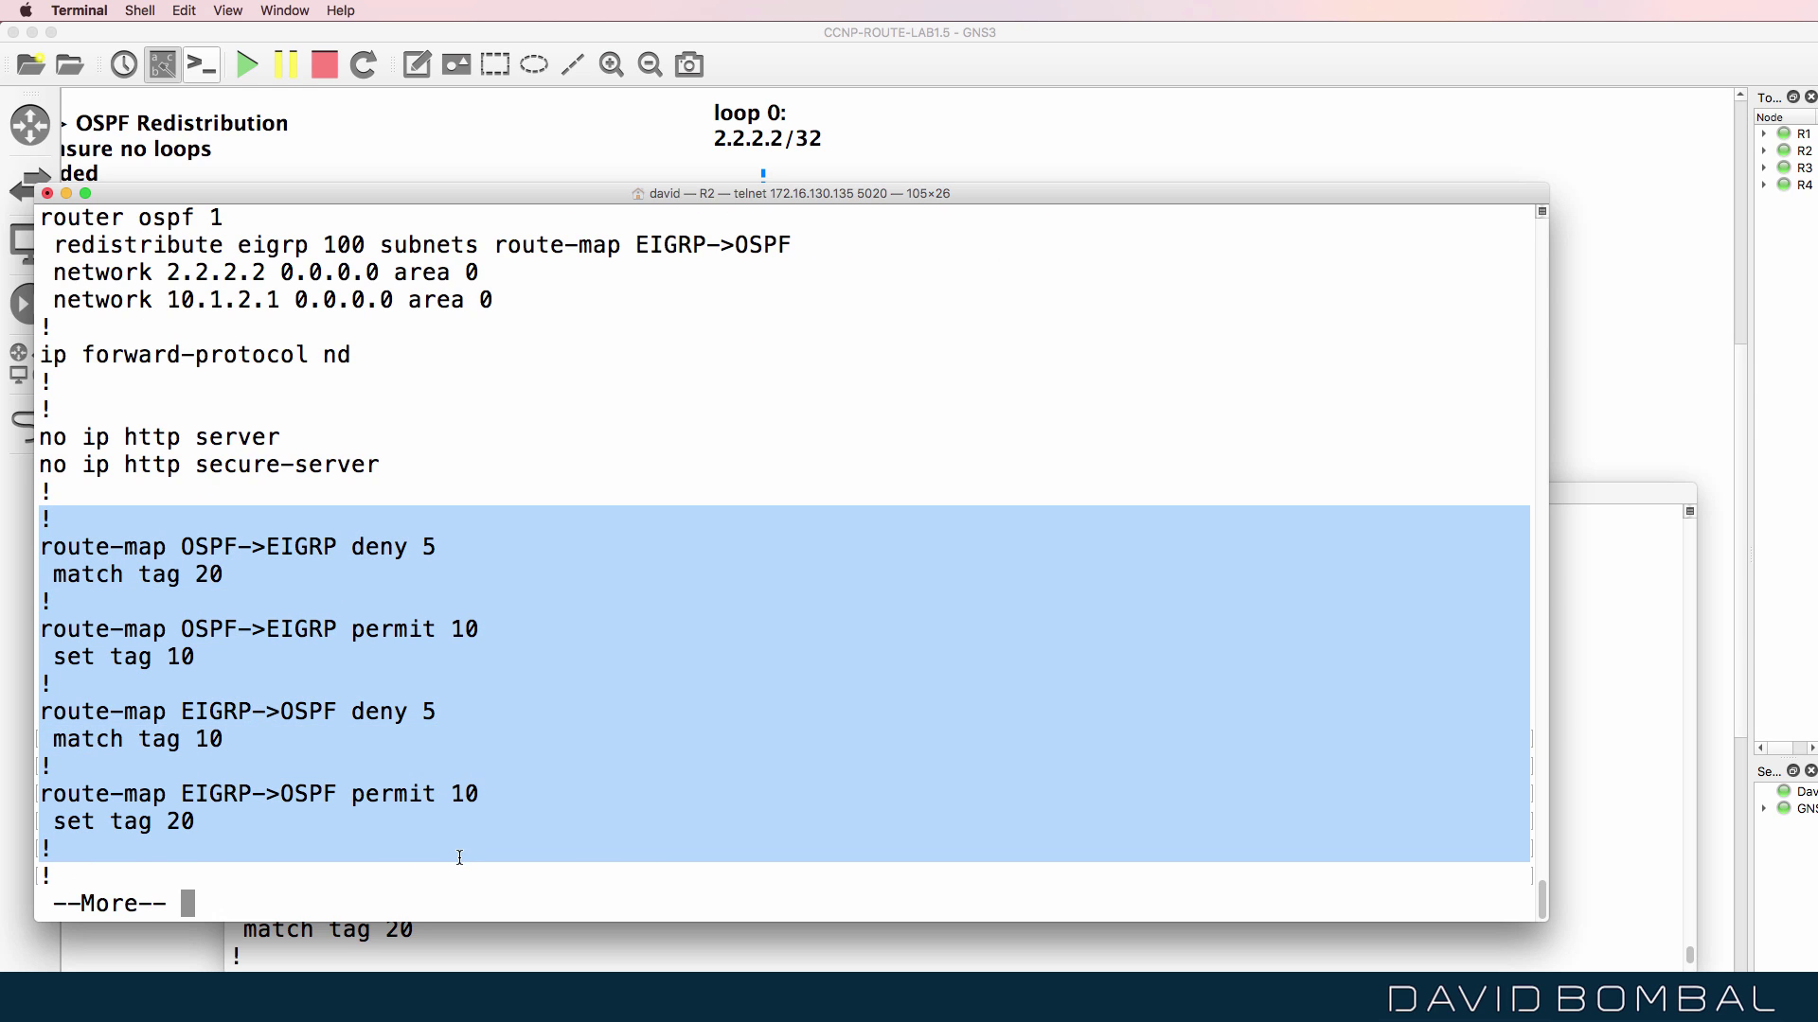
pyautogui.click(369, 666)
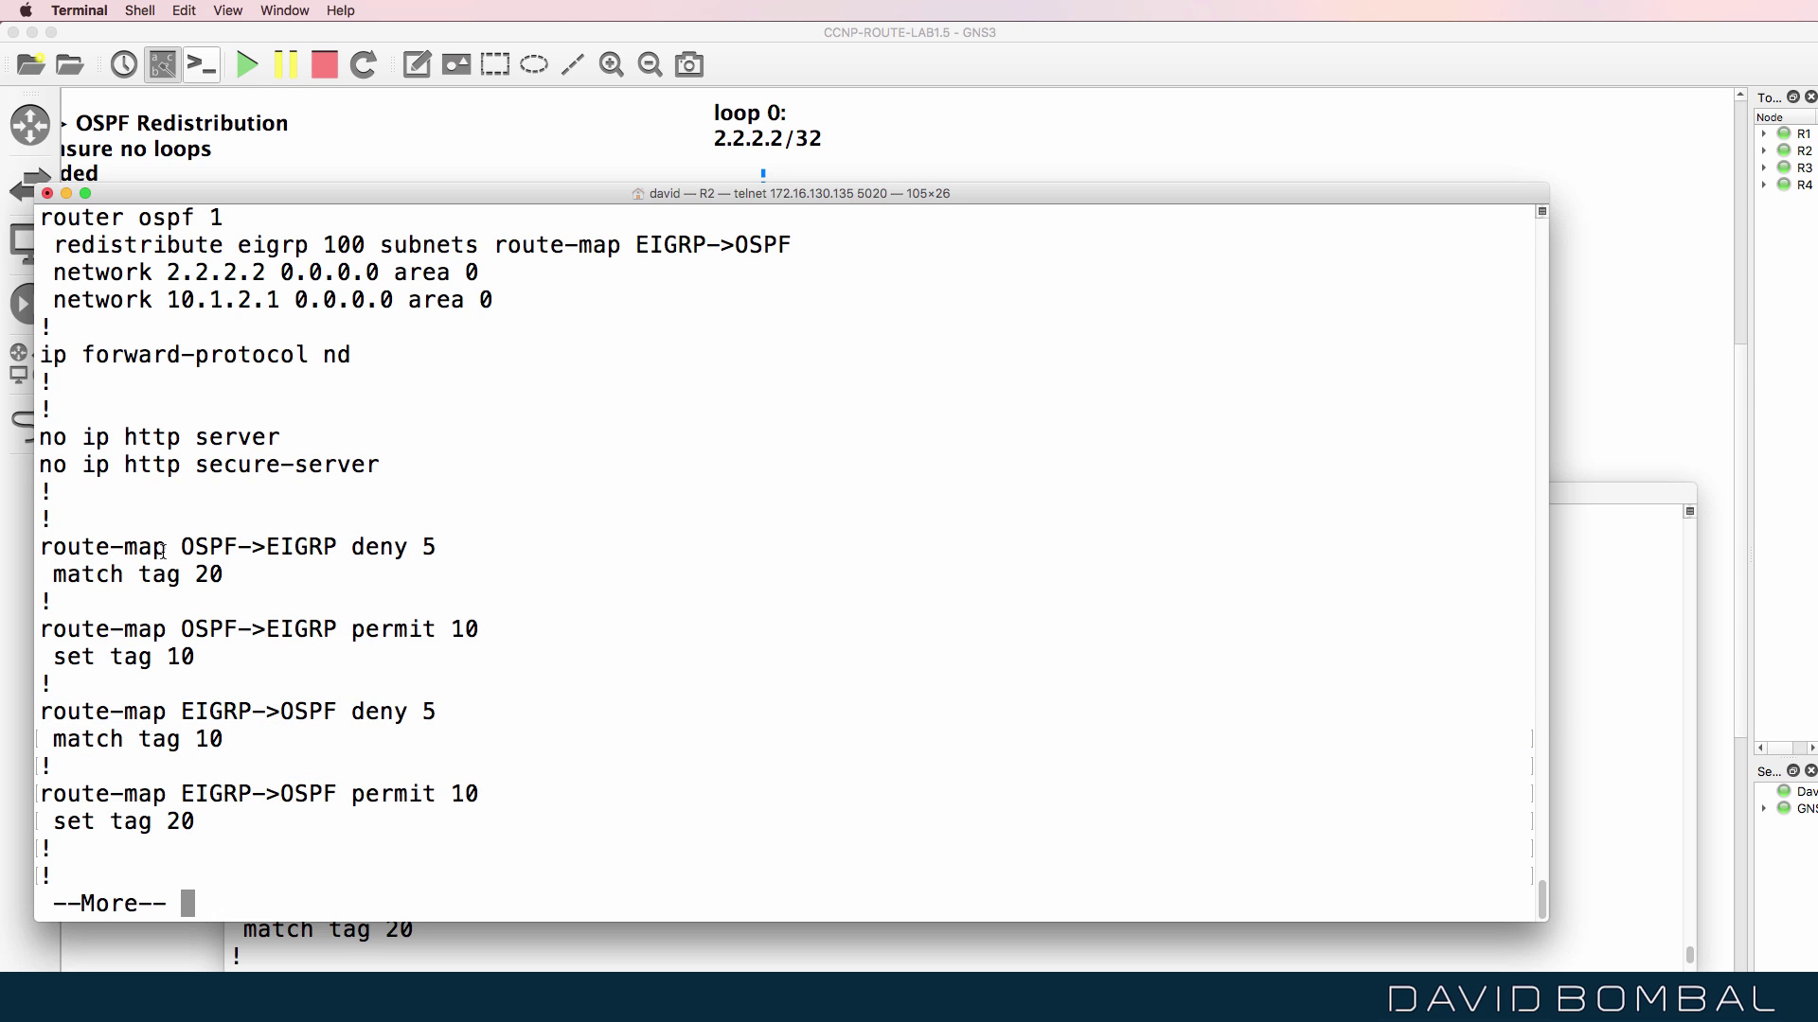
pyautogui.moveTo(176, 547); pyautogui.dragTo(295, 547)
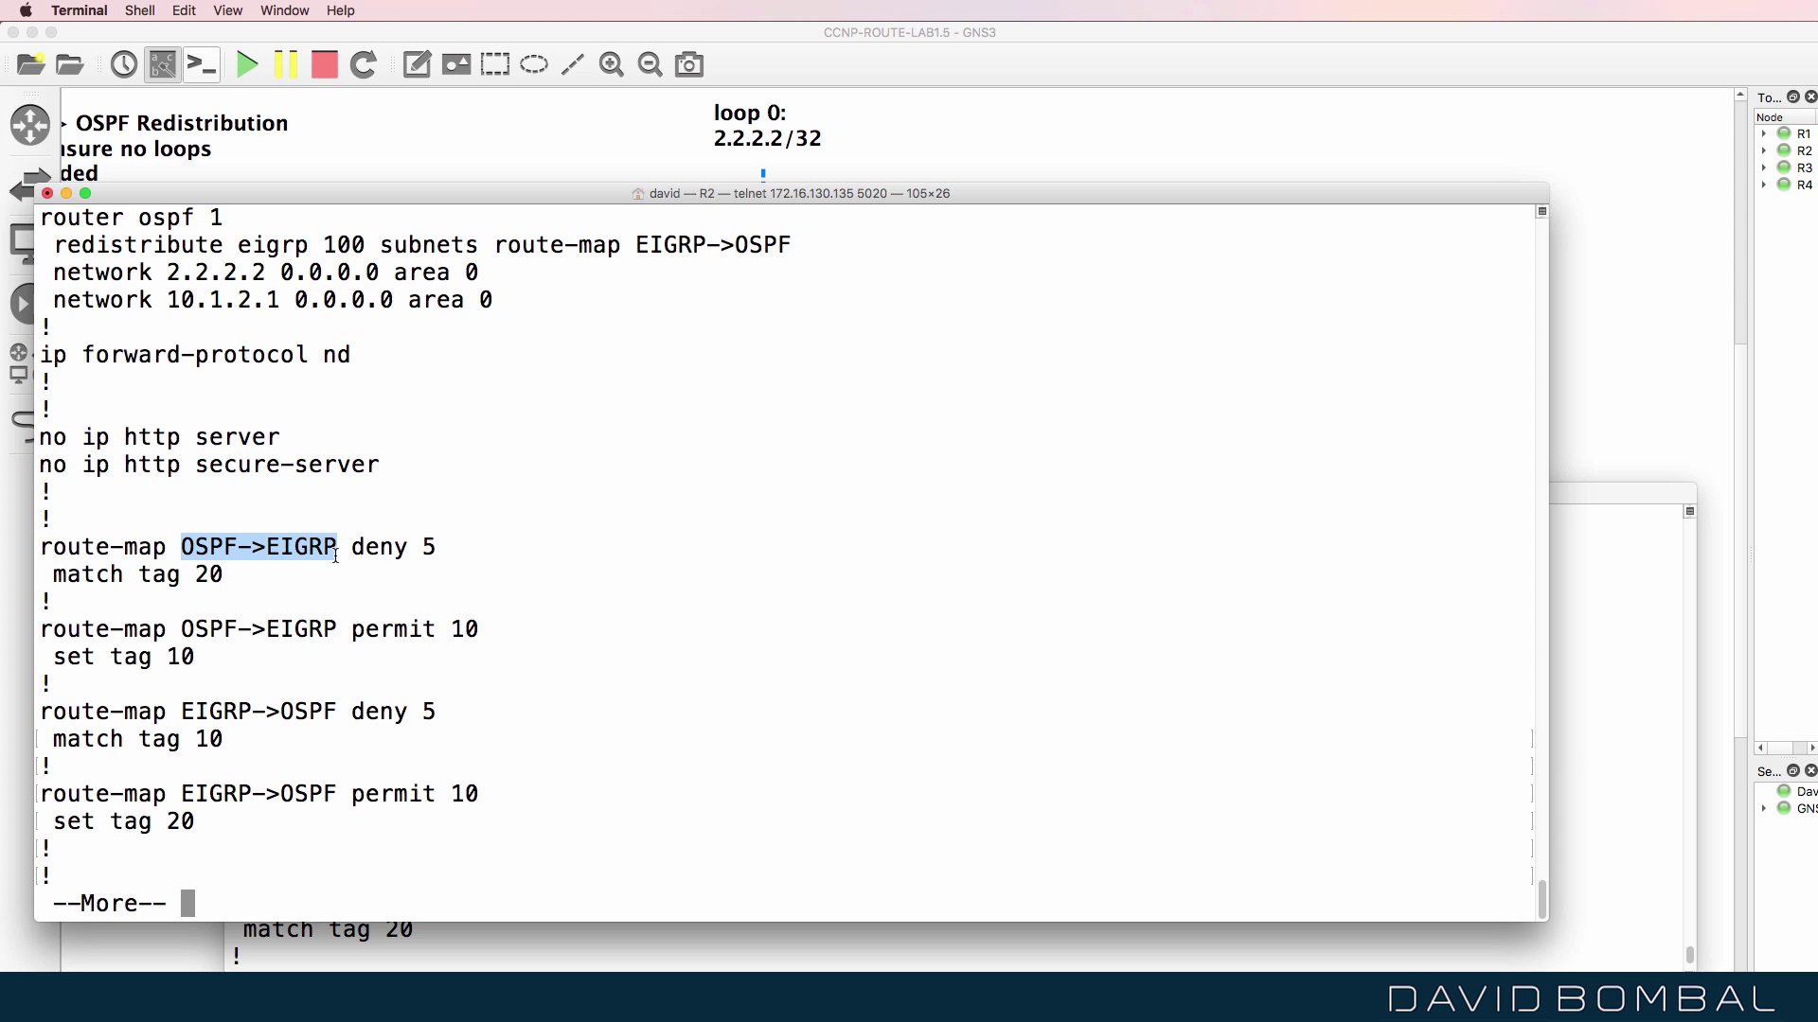
pyautogui.scroll(3, 336, 556)
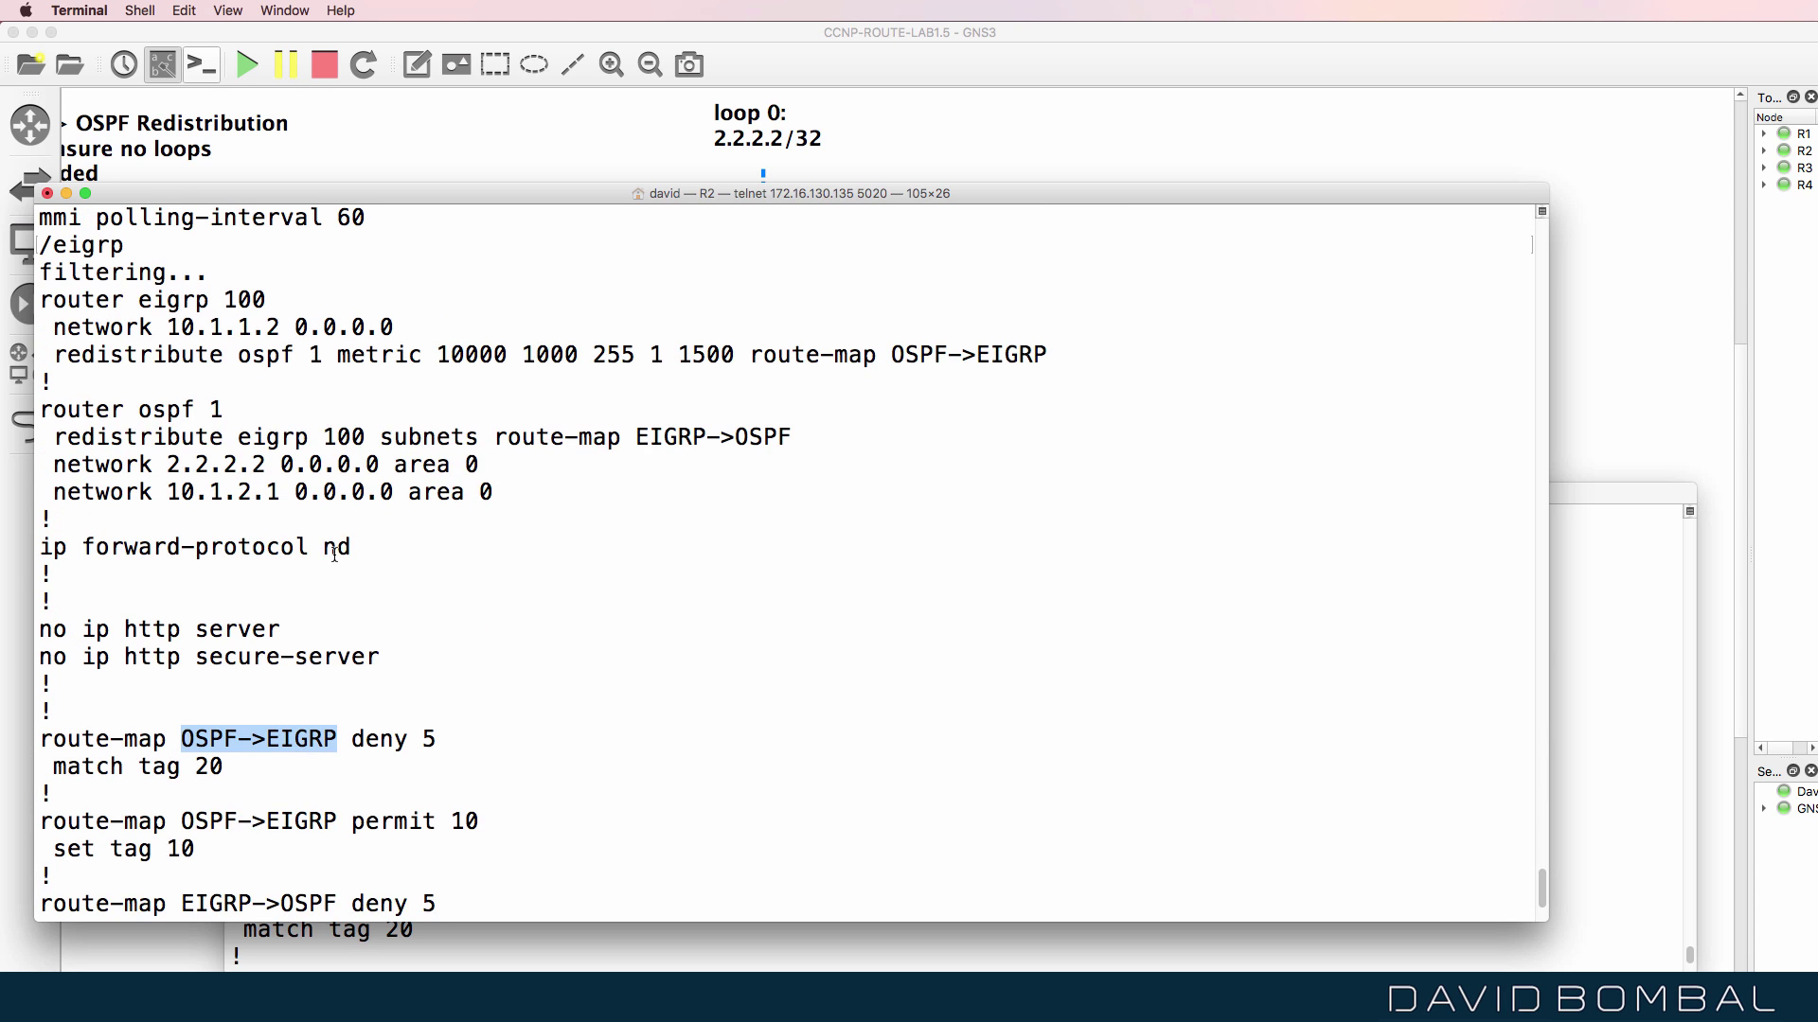
pyautogui.scroll(-3, 336, 556)
pyautogui.moveTo(234, 575); pyautogui.dragTo(18, 574)
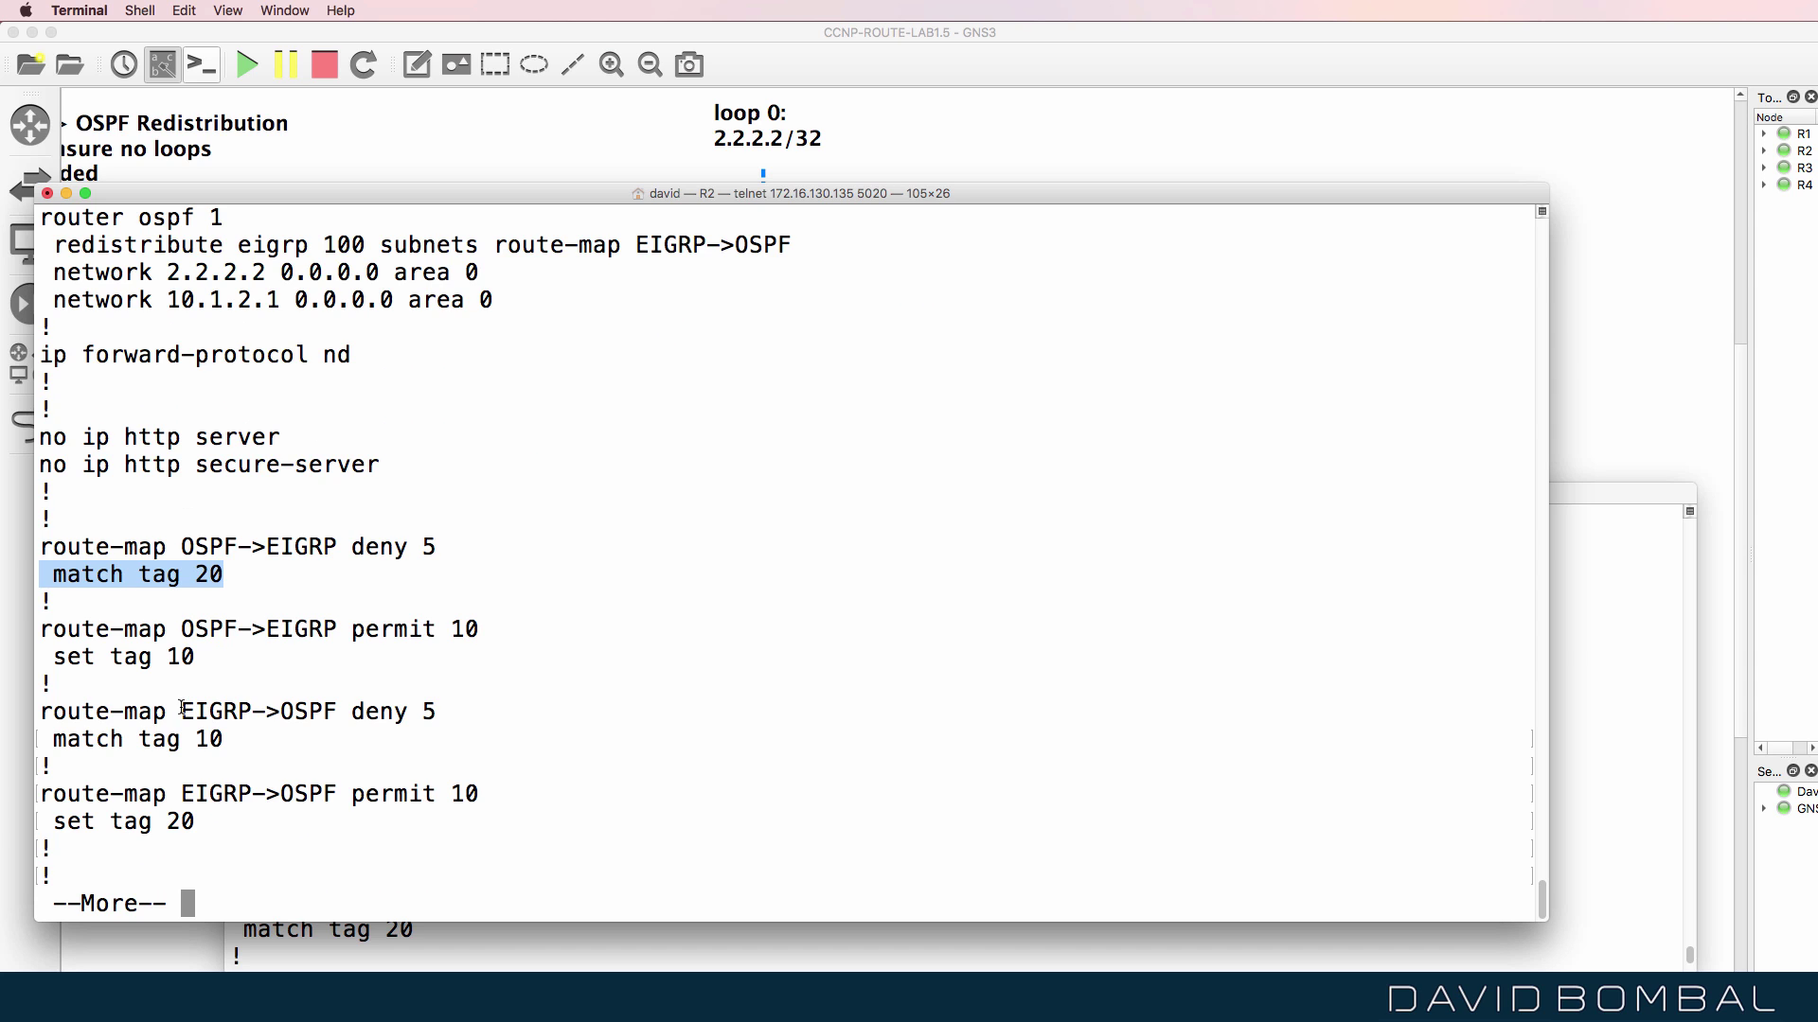
pyautogui.moveTo(182, 709); pyautogui.dragTo(10, 729)
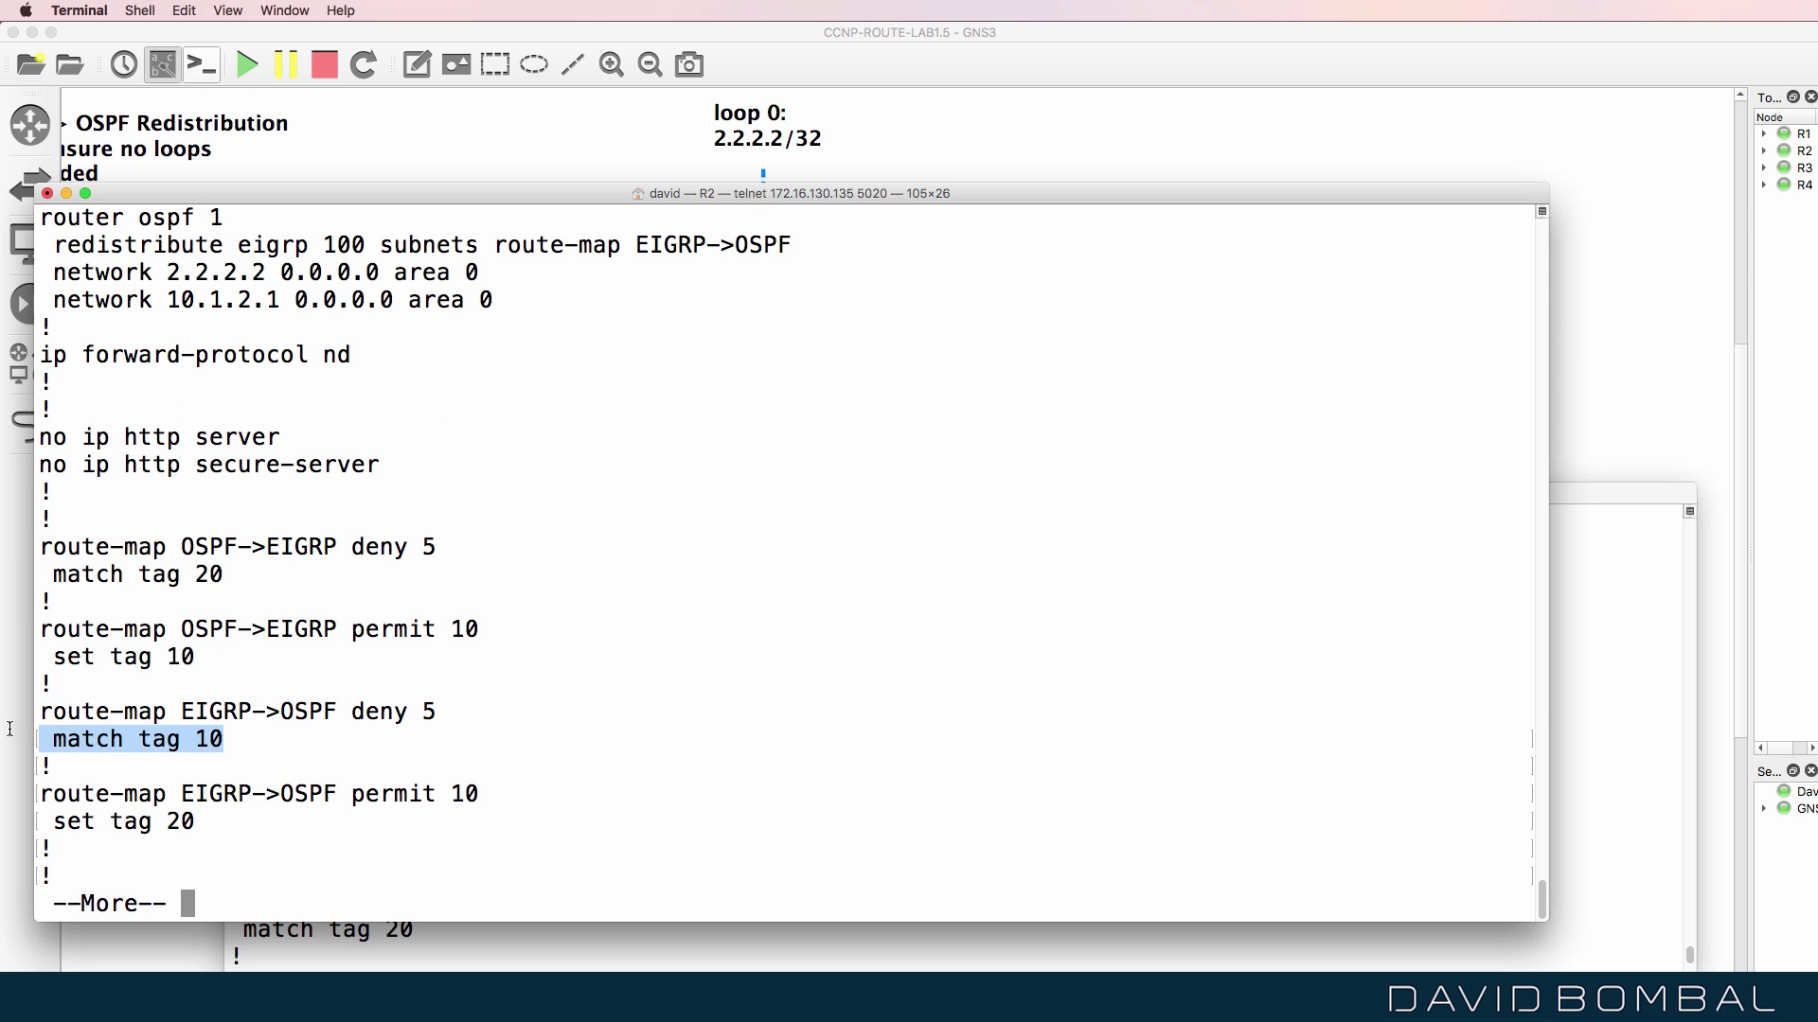
pyautogui.moveTo(182, 632); pyautogui.dragTo(341, 631)
pyautogui.moveTo(179, 689); pyautogui.dragTo(23, 663)
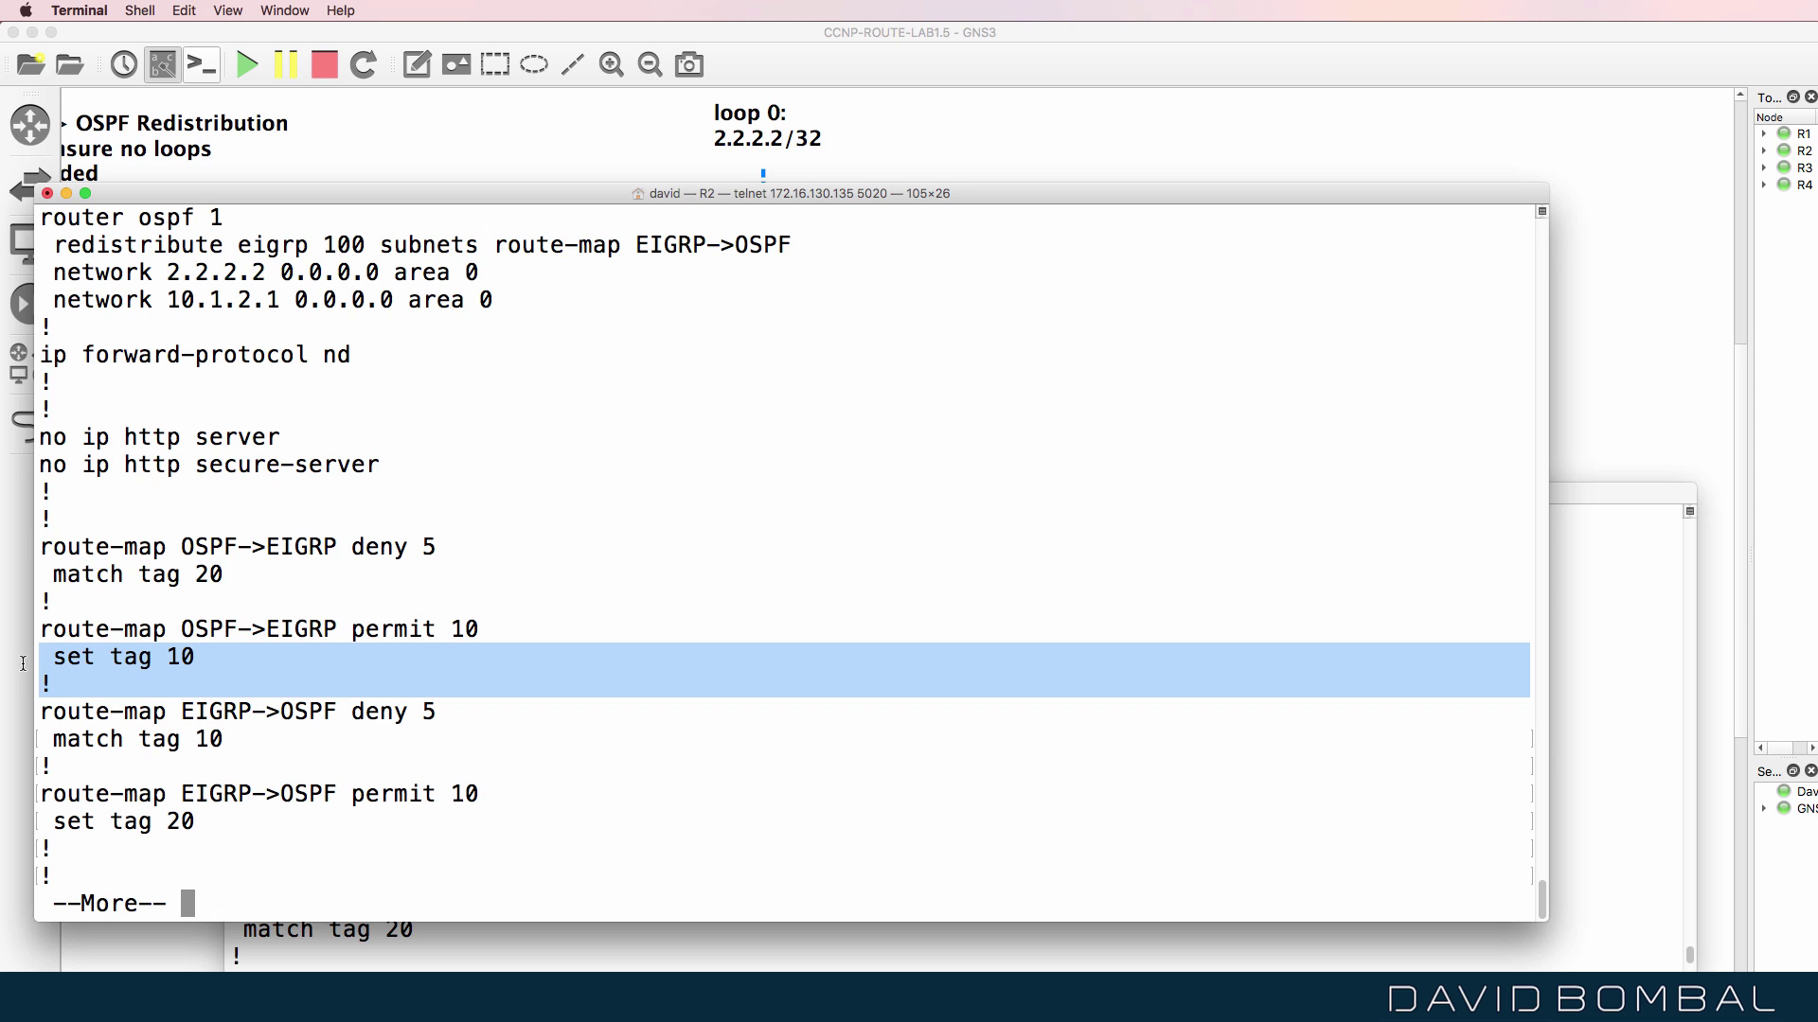
pyautogui.moveTo(166, 795); pyautogui.dragTo(338, 795)
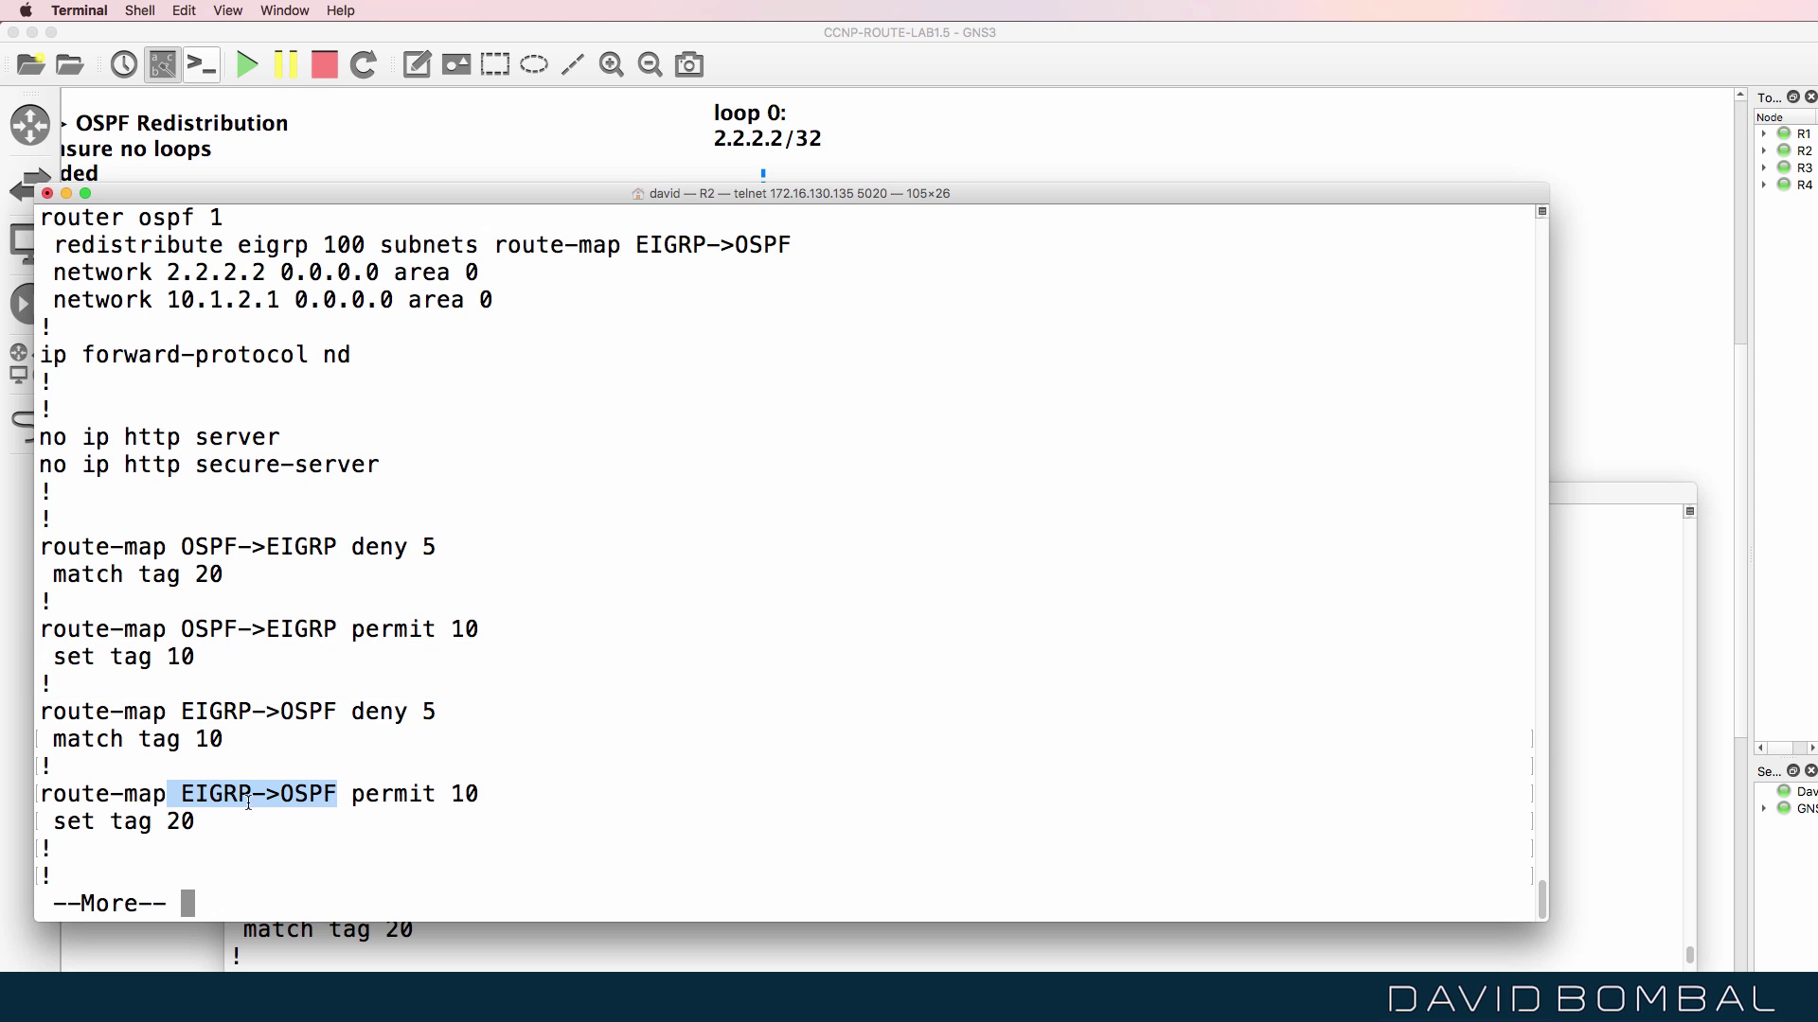
pyautogui.moveTo(182, 823); pyautogui.dragTo(54, 822)
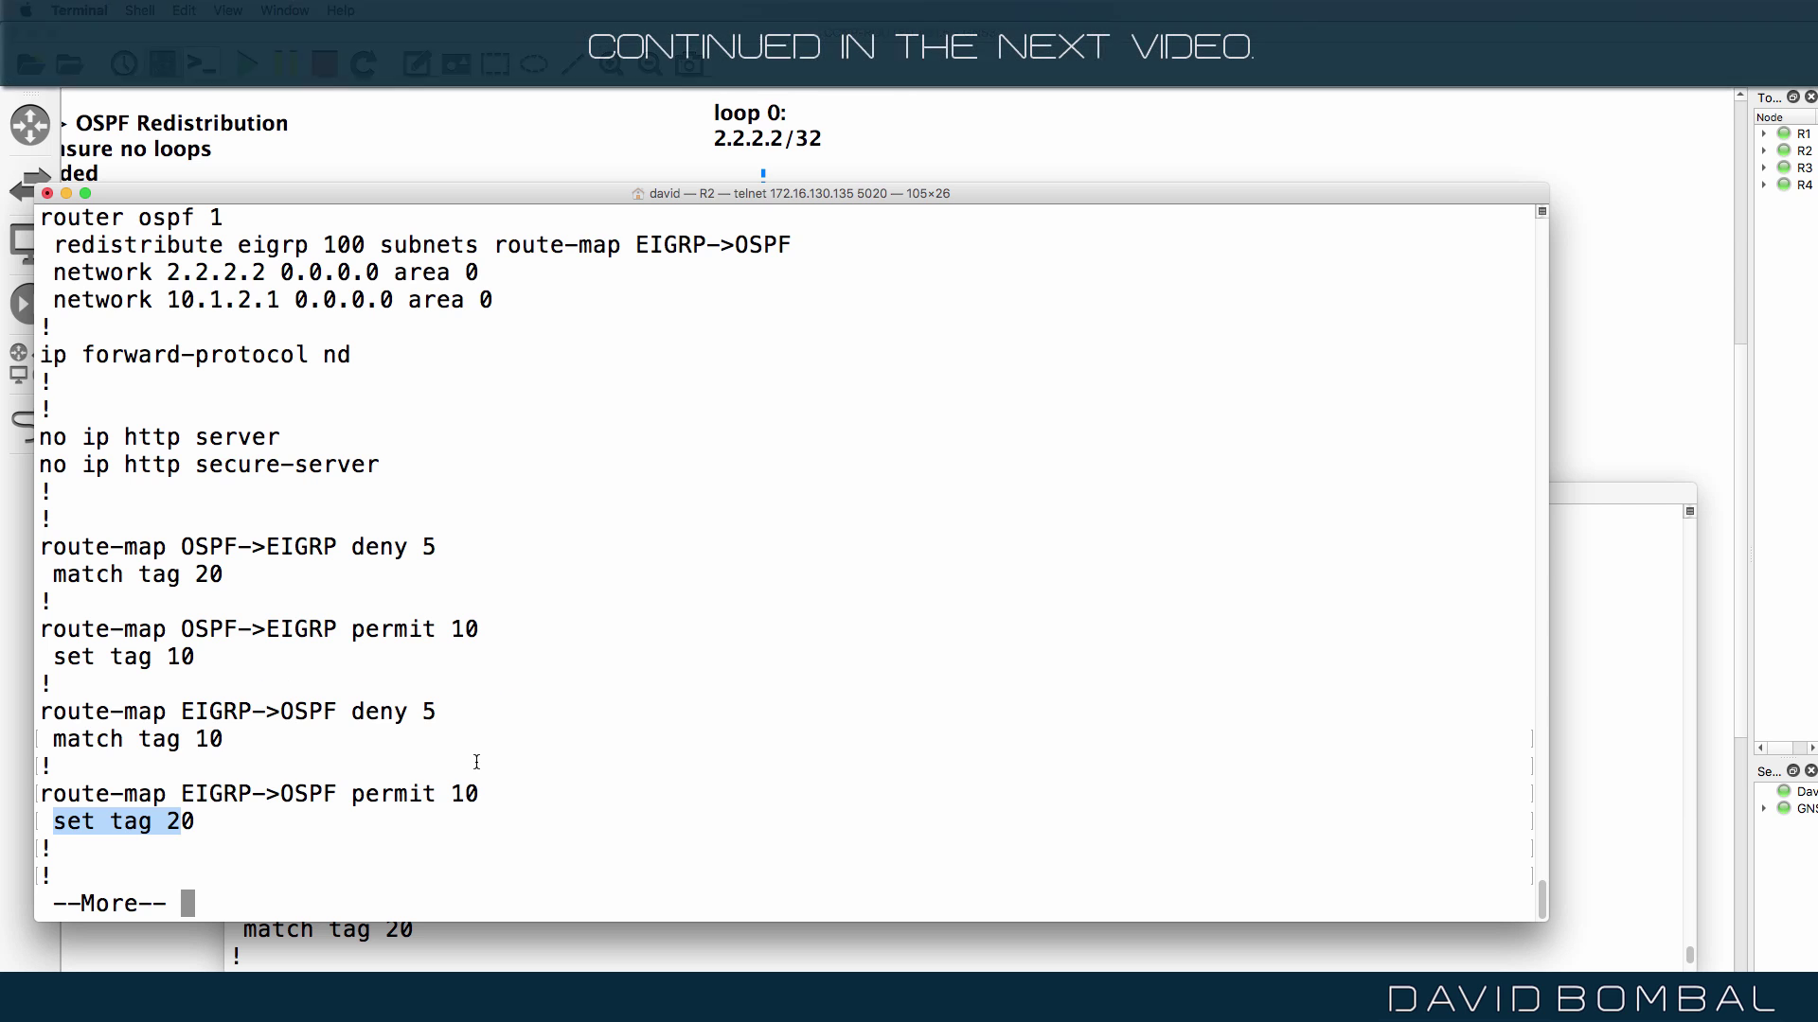
pyautogui.press('q')
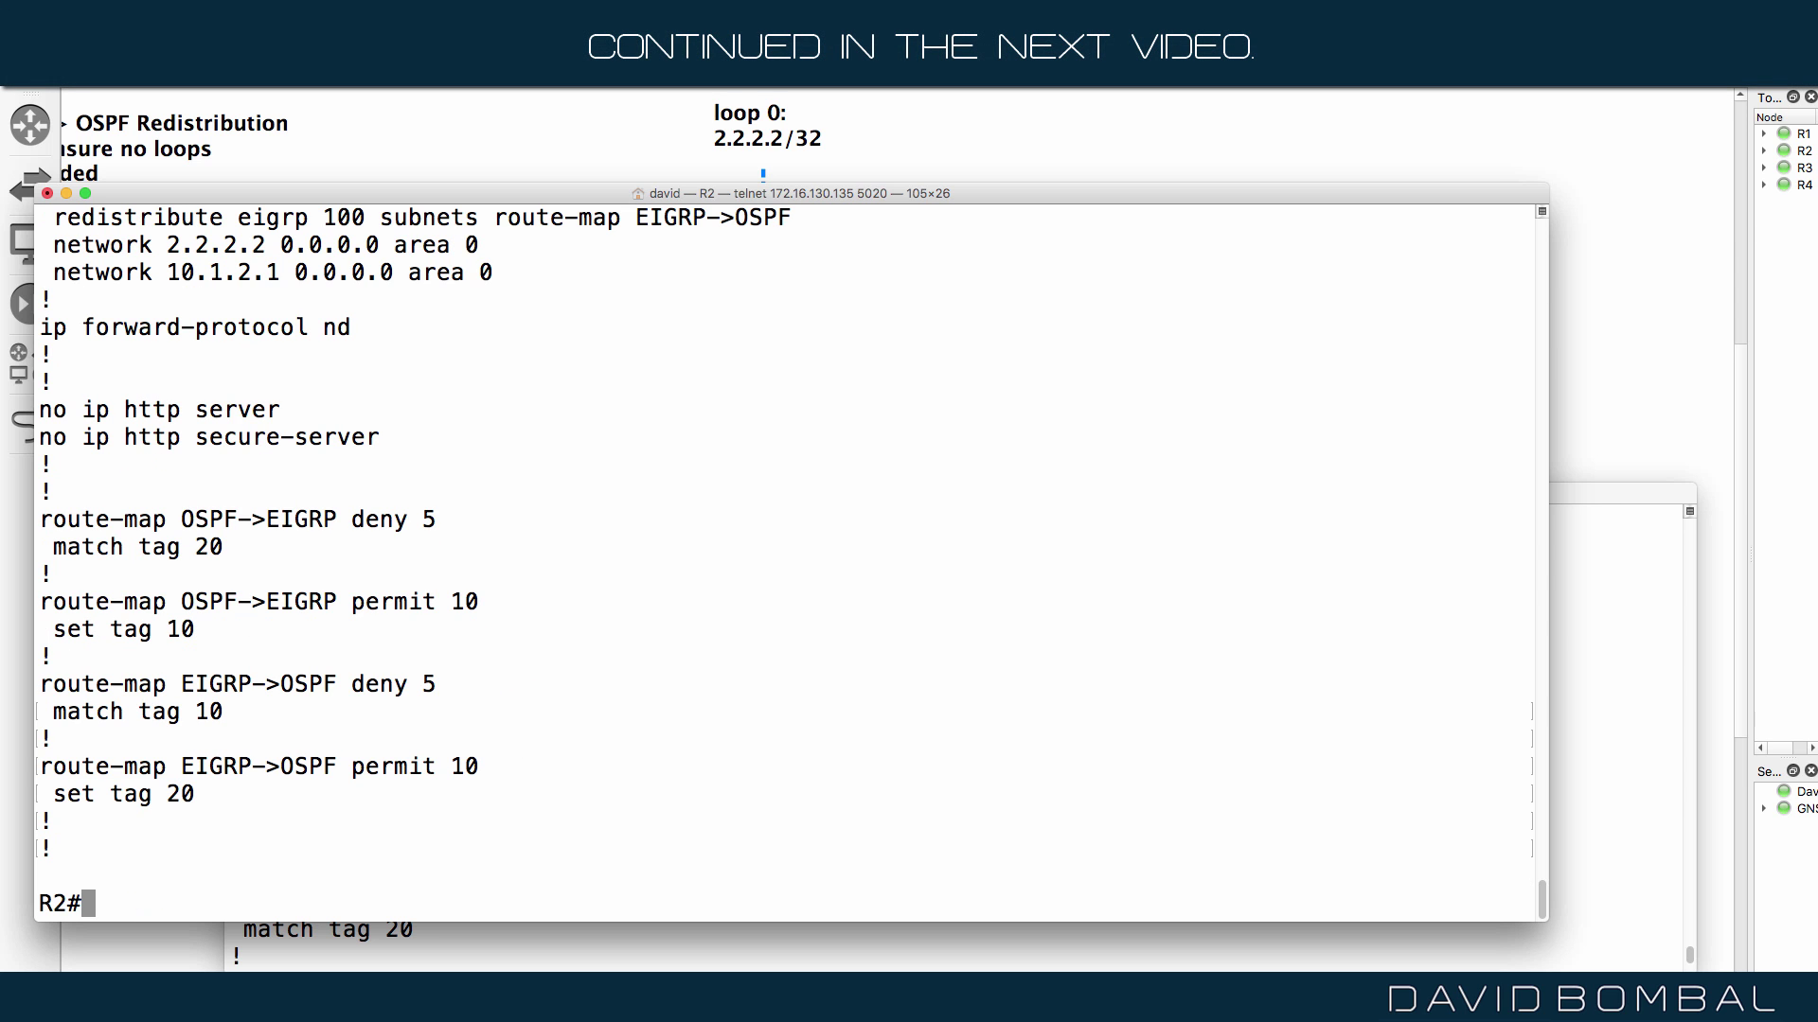